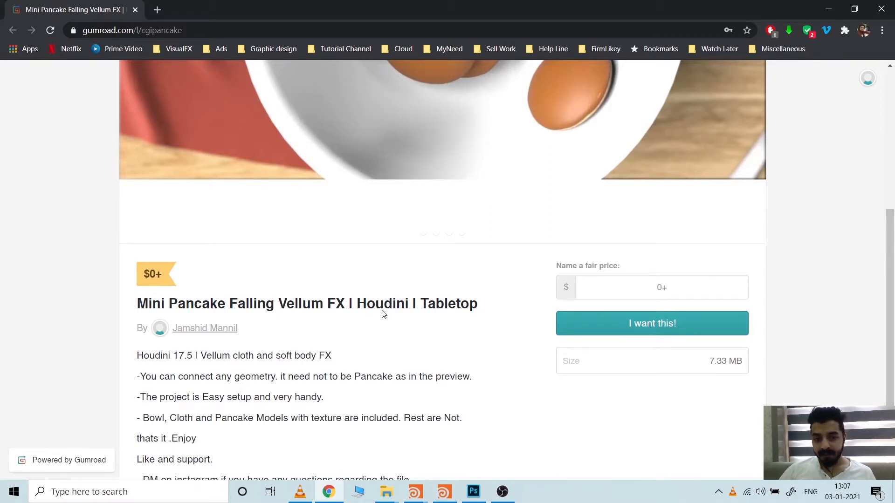
Step: Review the Mini Pancake Falling Vellum FX product page and enter 0 as the fair price
scroll(373, 312, up, 1)
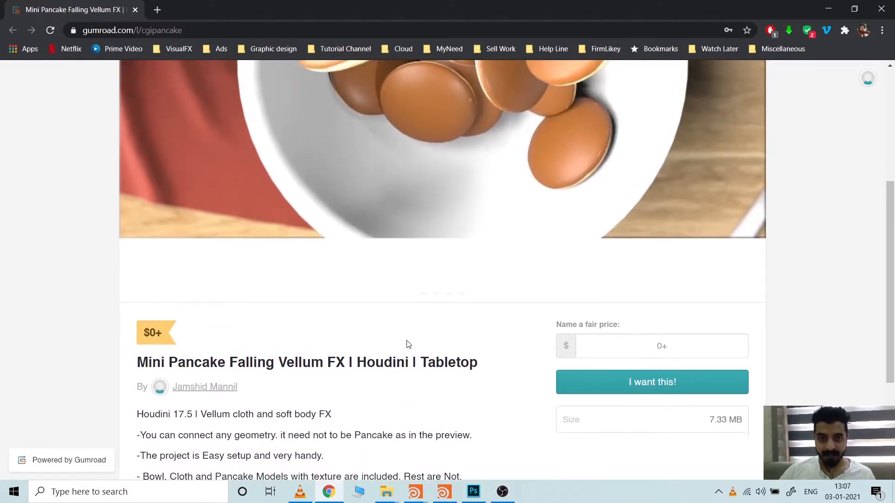
scroll(406, 343, up, 4)
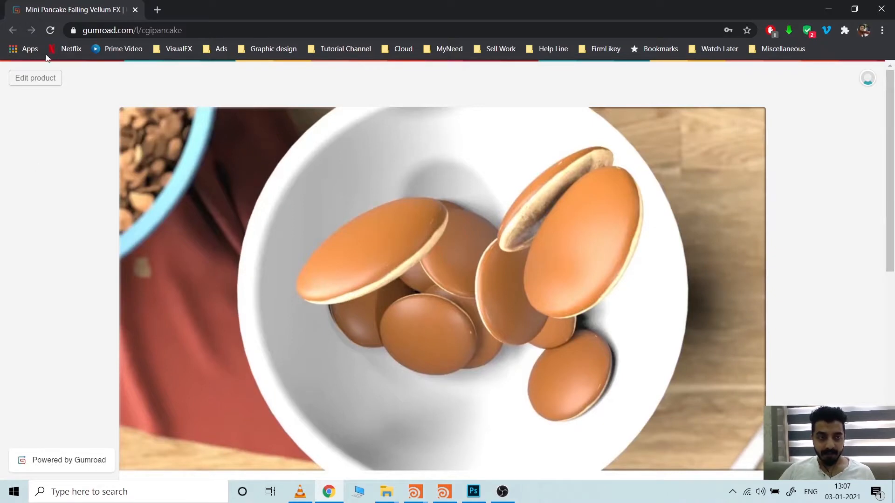
scroll(64, 222, down, 6)
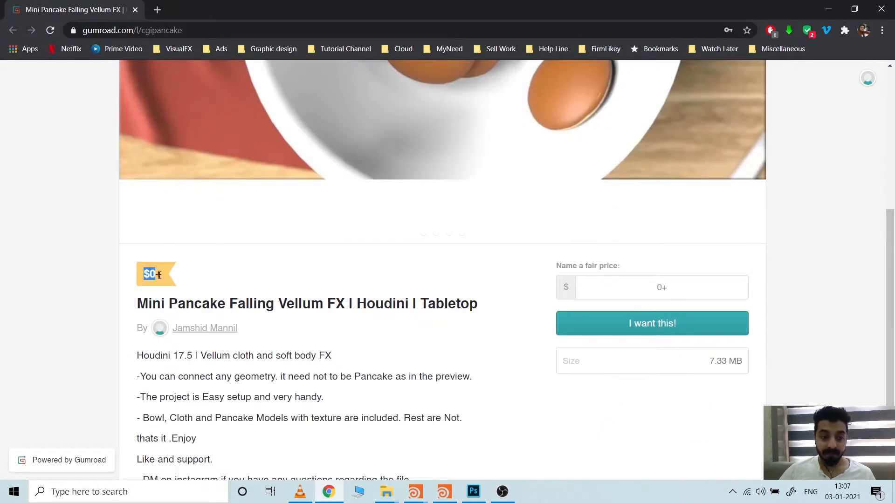
click(651, 287)
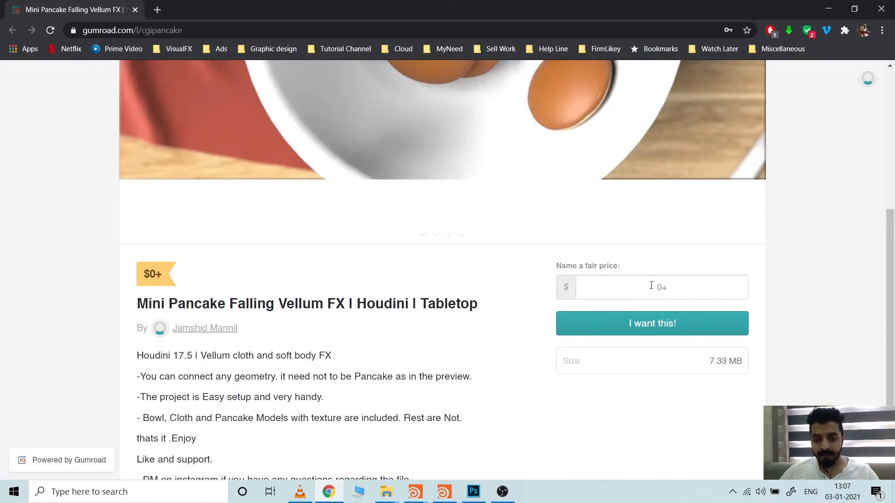
text(0)
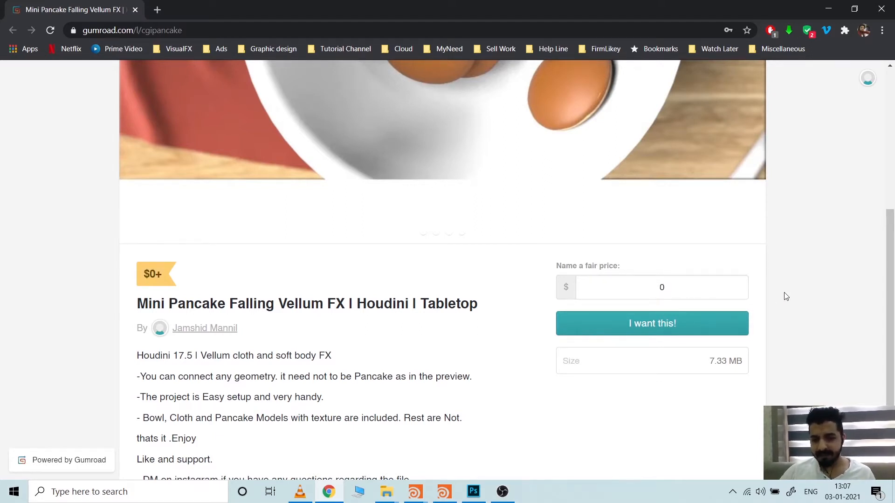
Step: Browse the product's preview gallery through to its fourth slide
scroll(785, 297, up, 3)
scroll(785, 297, up, 3)
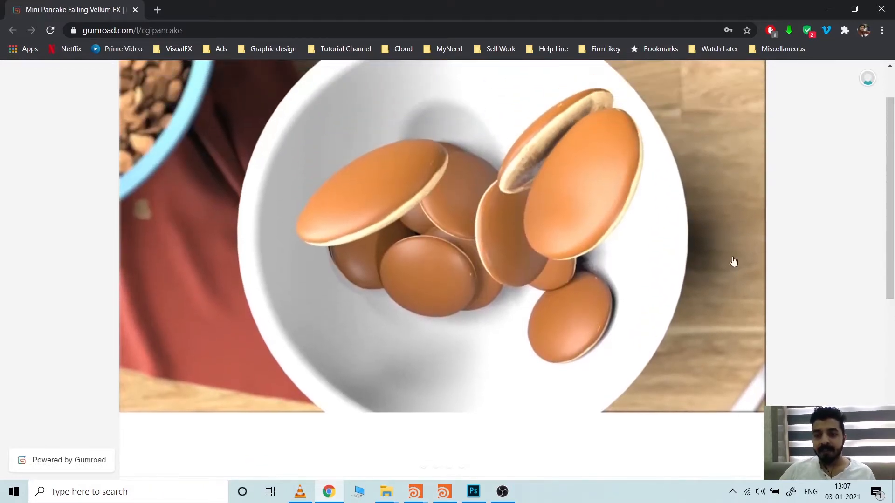
click(750, 264)
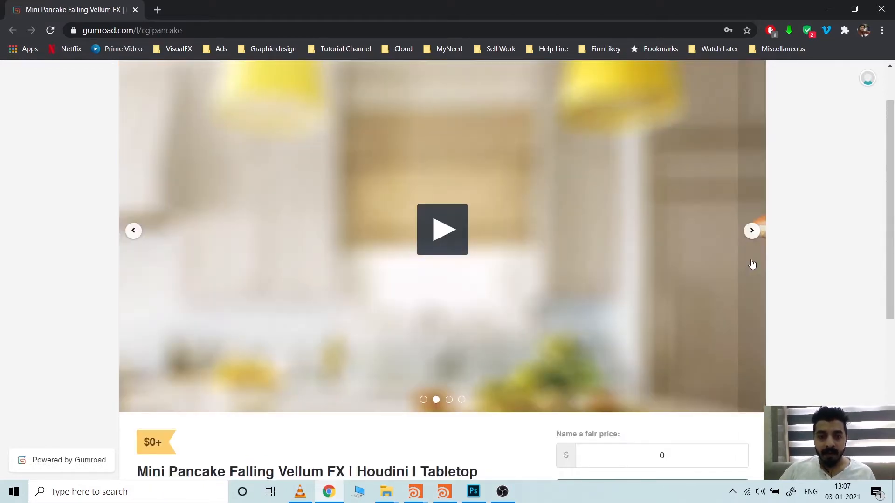
click(752, 232)
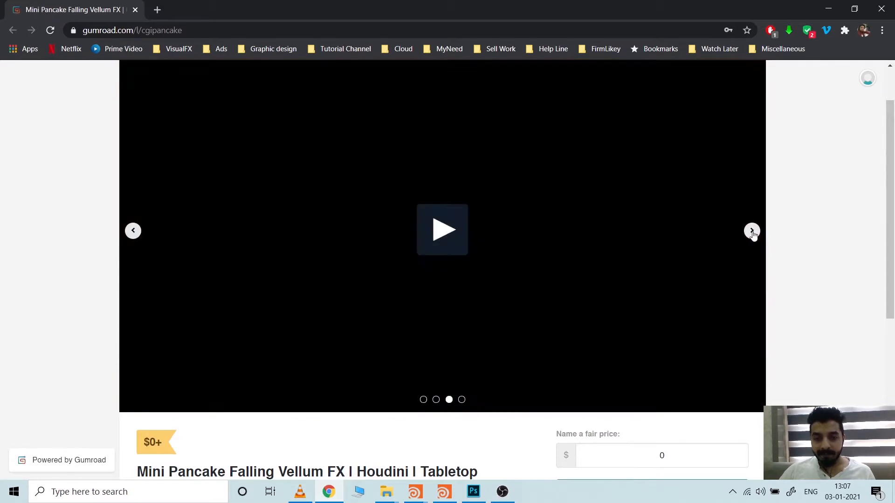
click(752, 231)
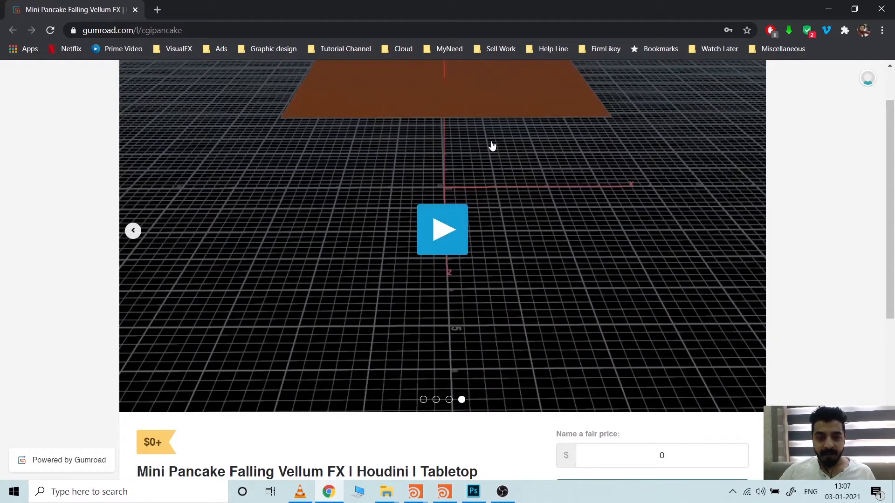
scroll(503, 146, up, 1)
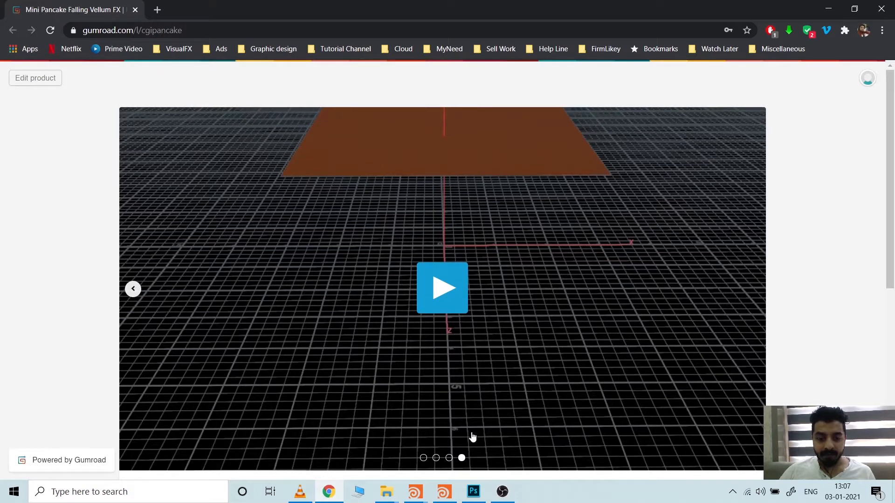
Step: Switch to VLC, play MiniPancakes_Falling.mp4 from the beginning, and pause it in the grey viewport section
mouse_move(384, 494)
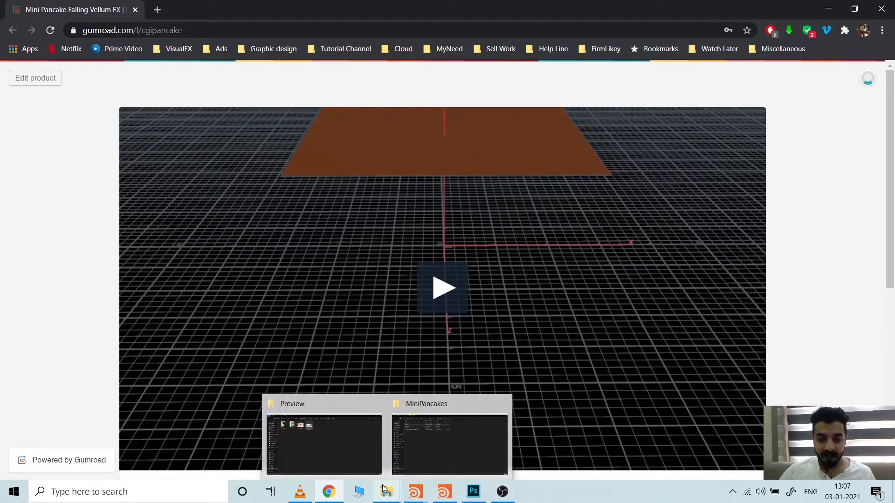
click(299, 492)
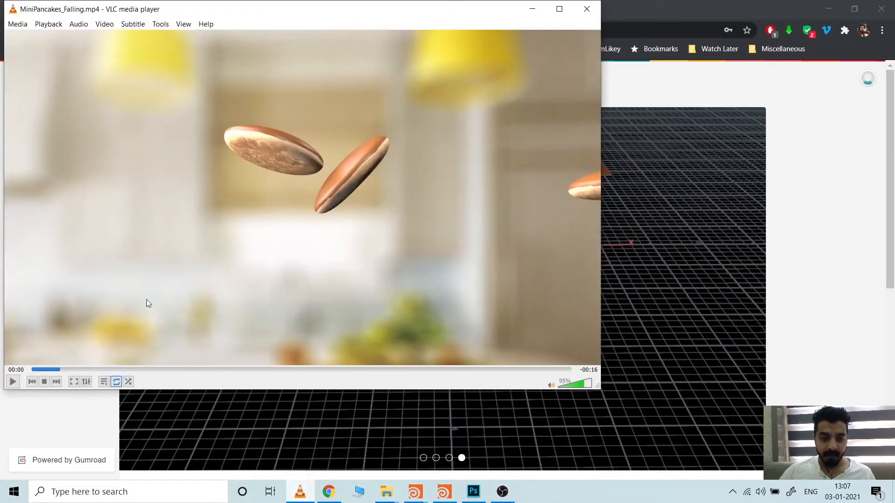
click(34, 370)
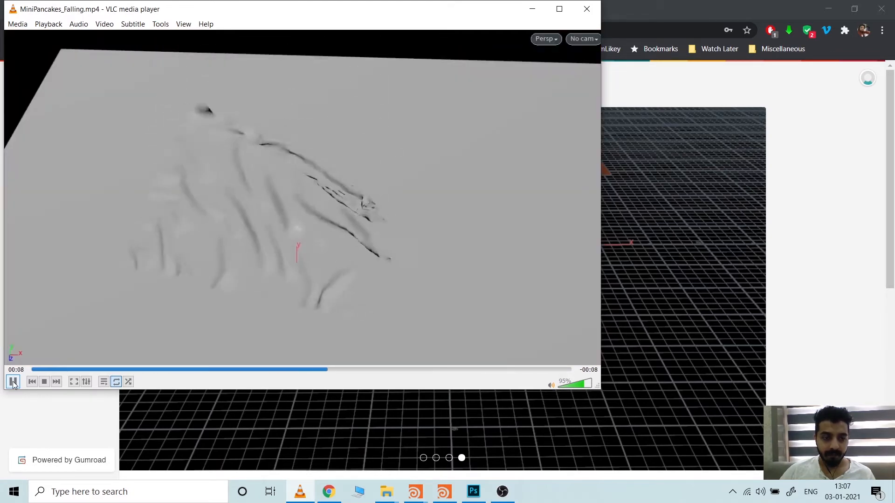
click(13, 382)
Step: Scrub the video from the opening falling pancakes through the rendered bowl shots to the viewport section at 00:08
drag(168, 372, 64, 372)
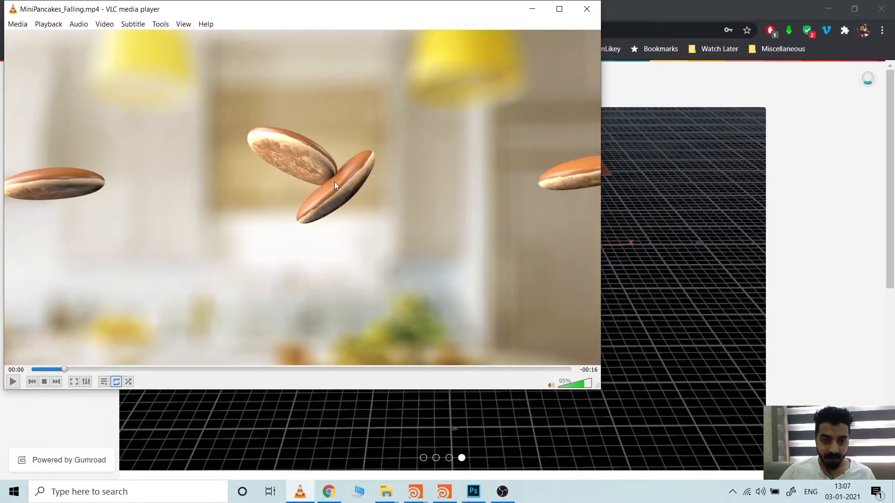
click(87, 370)
drag(88, 369, 93, 370)
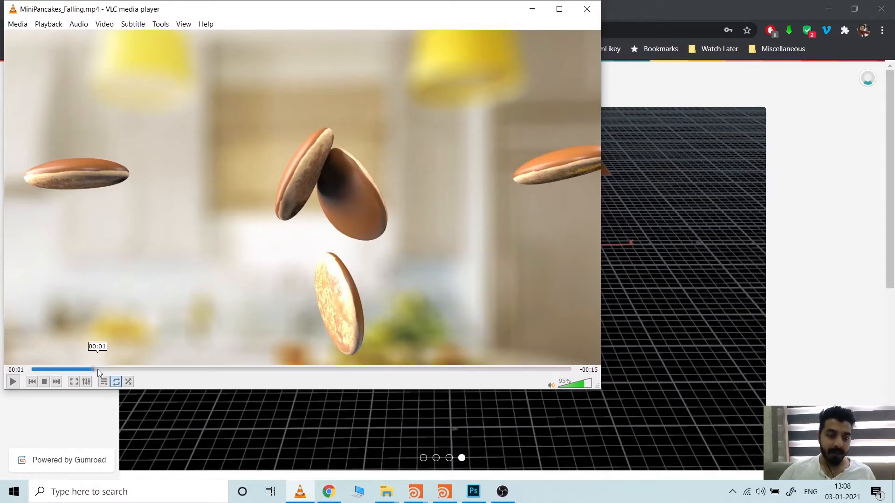
drag(95, 369, 173, 374)
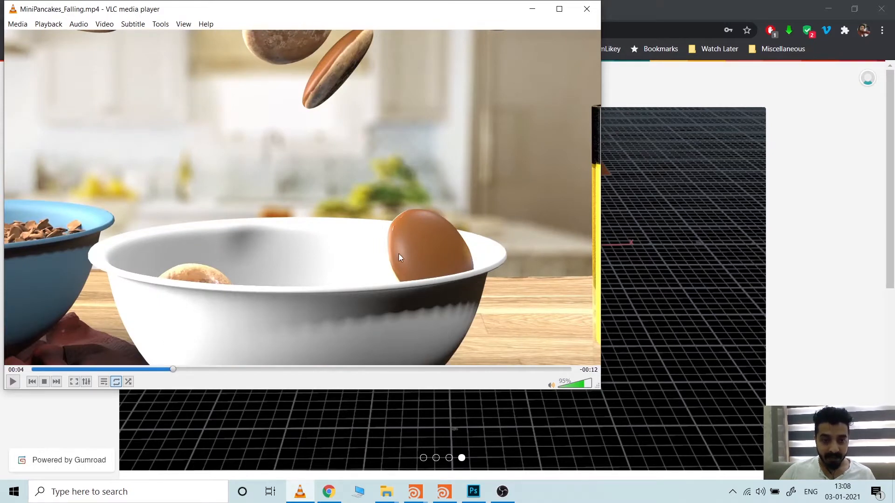
drag(171, 370, 188, 370)
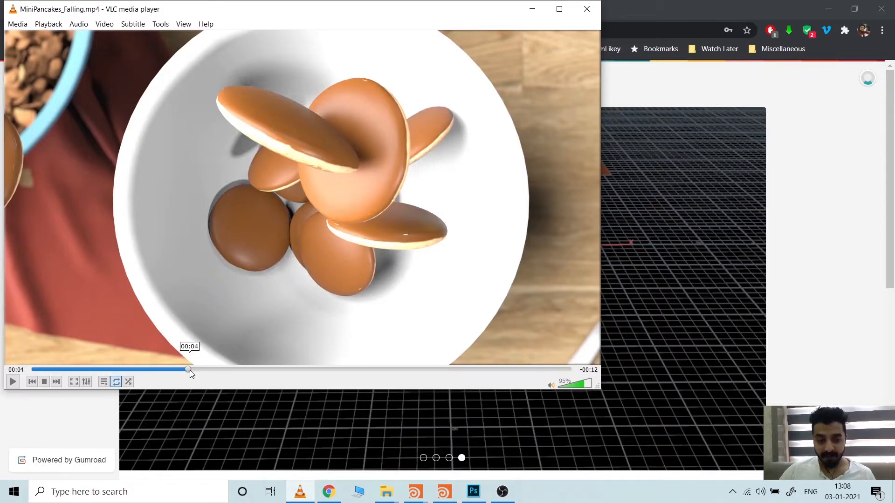
drag(189, 370, 303, 359)
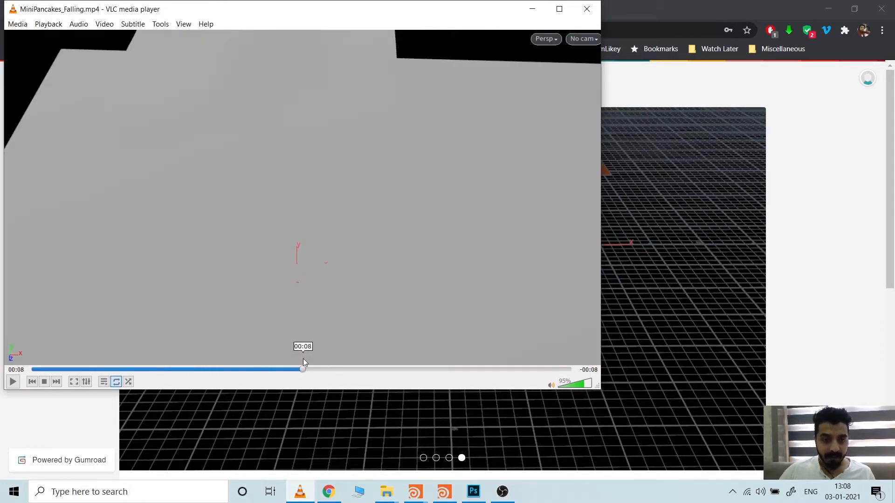
Step: Play the viewport section to the end of the video, and scrub back to the overhead bowl render at 00:04
click(14, 383)
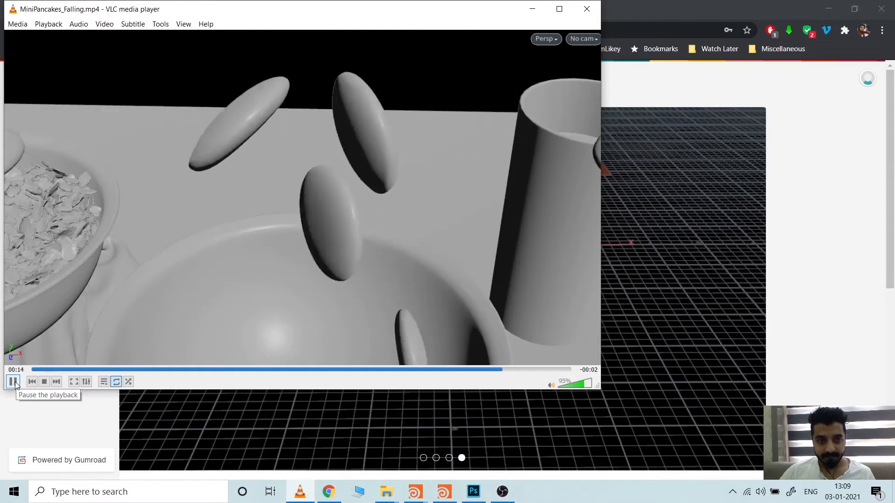
click(14, 383)
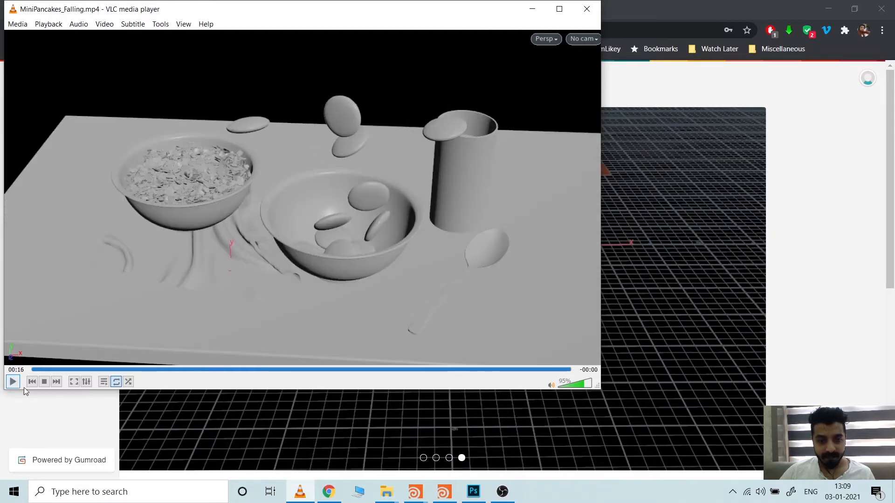
click(452, 370)
drag(452, 370, 191, 373)
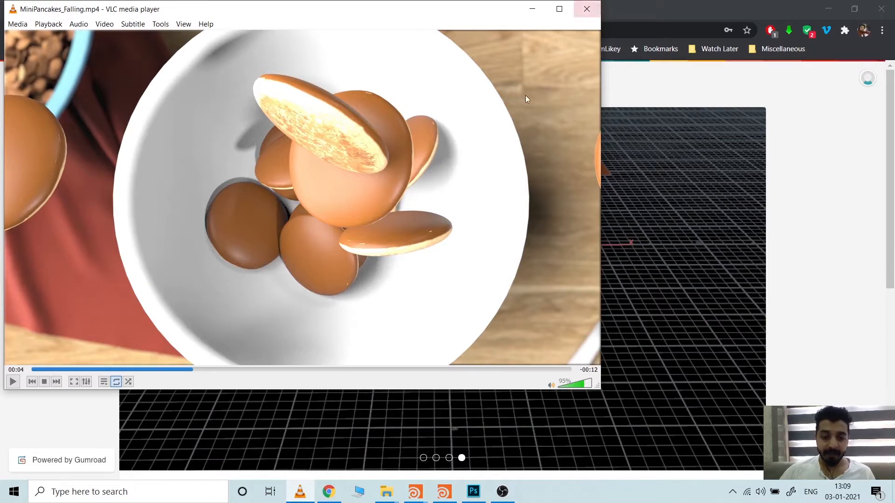
Step: Switch back to the Gumroad page in Chrome and review the product description and links
click(338, 498)
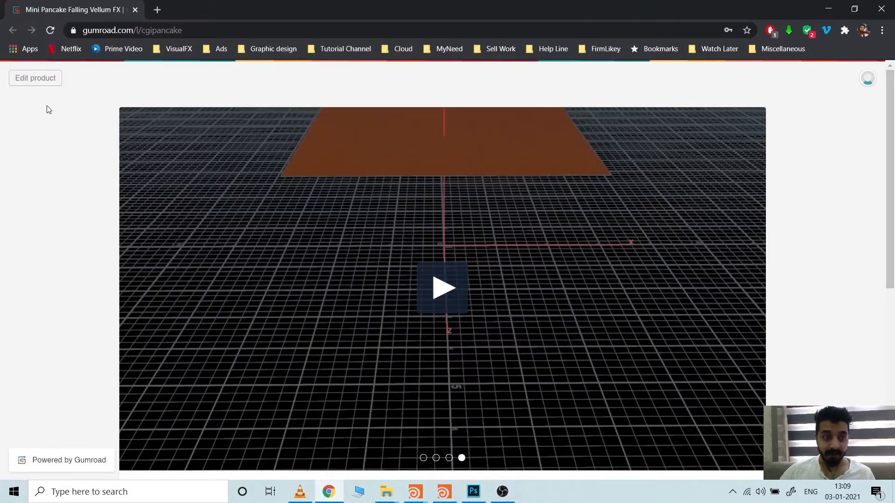
scroll(55, 226, down, 7)
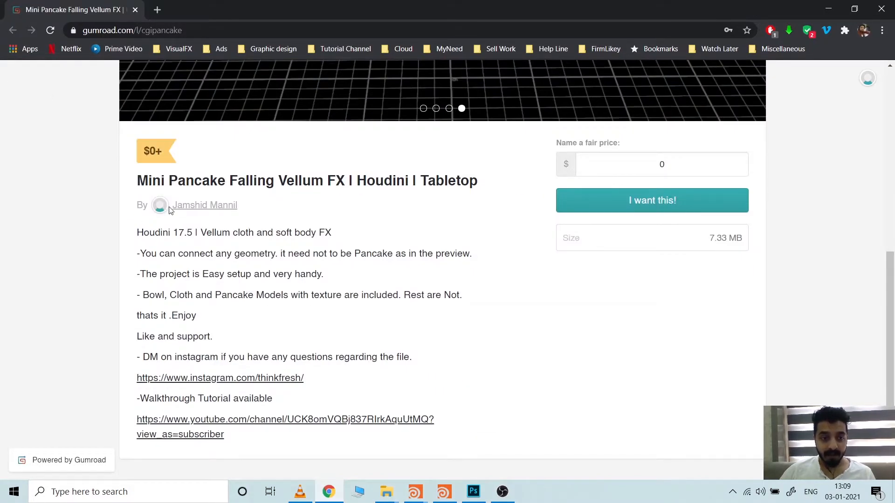
scroll(601, 426, up, 6)
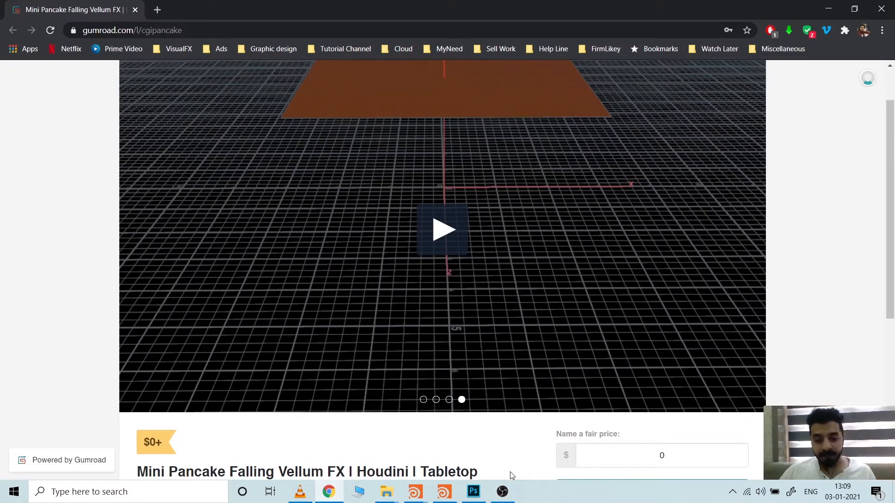
Step: Switch to the MiniPancakes folder in File Explorer and review all of the project's folders and files
mouse_move(392, 495)
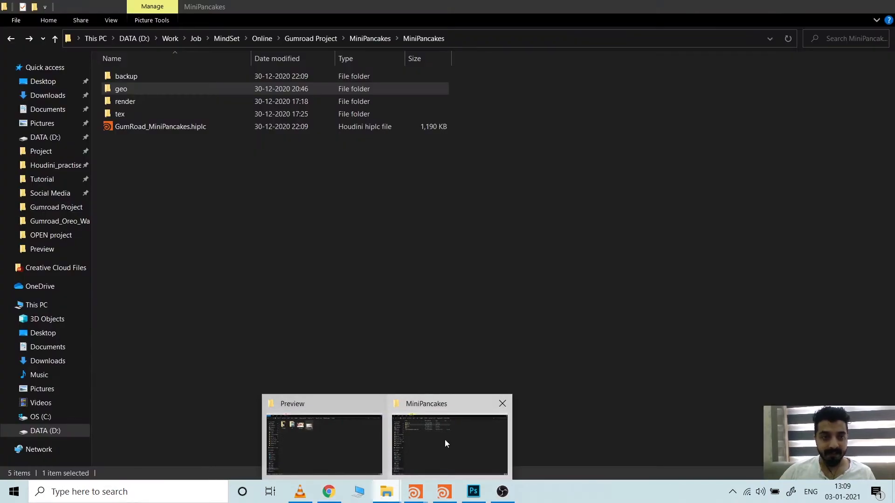
click(445, 442)
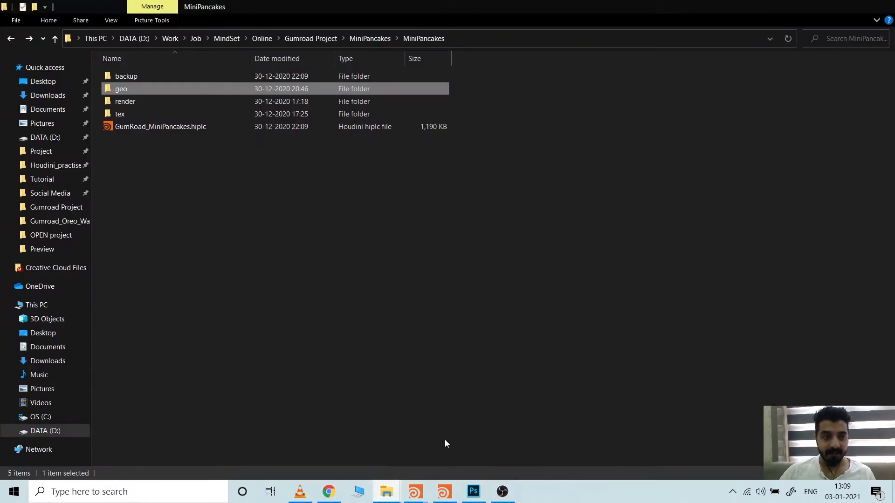
drag(386, 233, 166, 64)
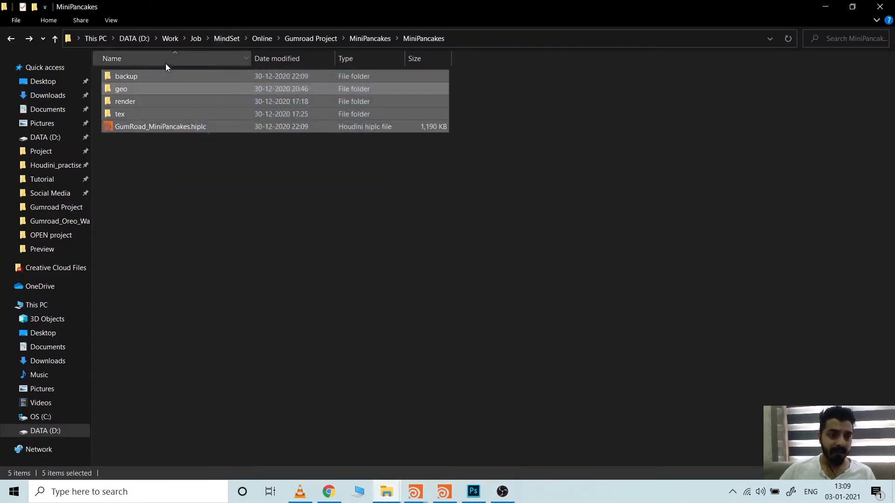
click(281, 236)
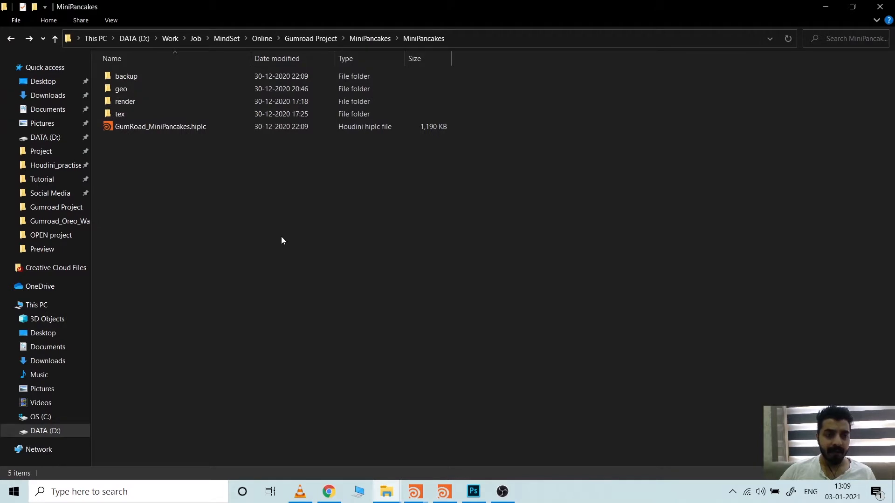
Step: Examine Bowl.obj and MiniPancakes.bgeo in the geo folder, and return to the MiniPancakes folder
double_click(154, 90)
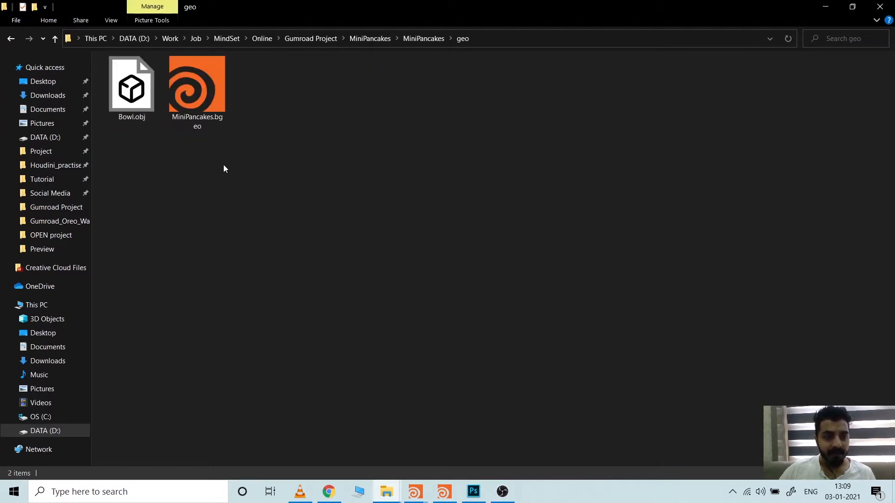
click(157, 102)
click(204, 116)
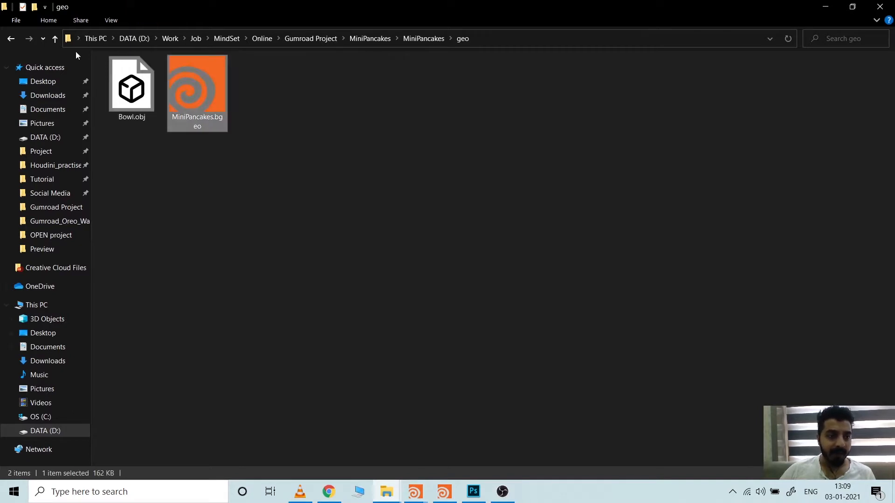
click(12, 40)
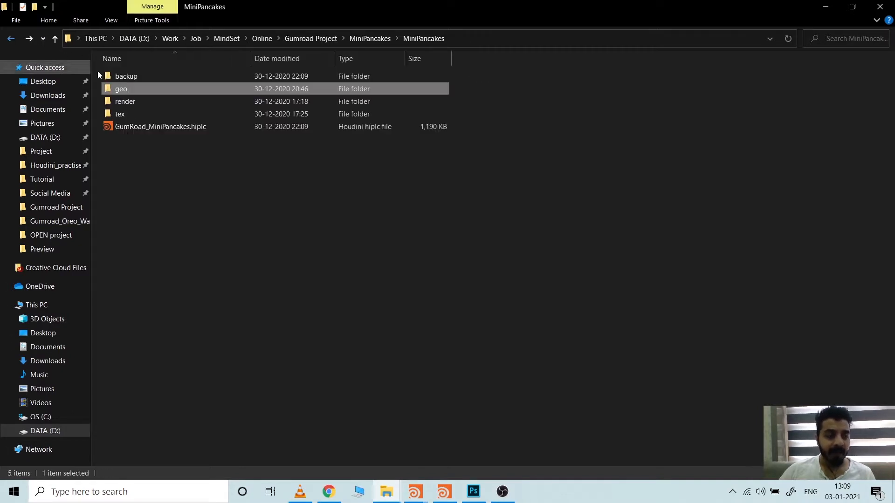
Step: Check Gumroad_render.exr in the render folder, and return to the MiniPancakes folder
double_click(165, 104)
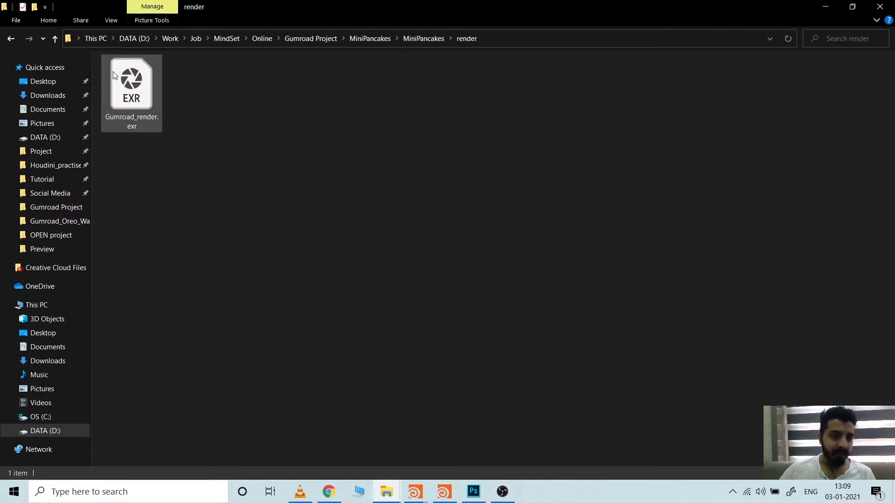
click(133, 117)
click(10, 41)
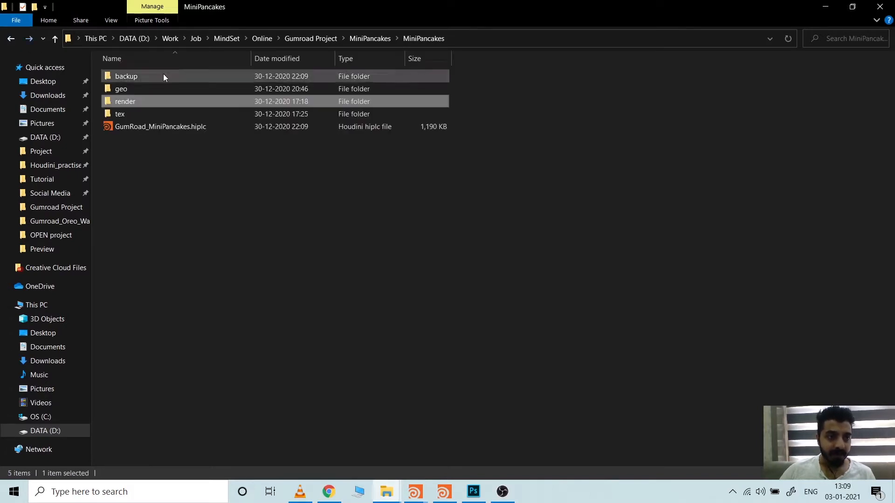
Step: Open the tex folder and examine its fabric texture images and the HDR environment file
click(147, 115)
double_click(147, 115)
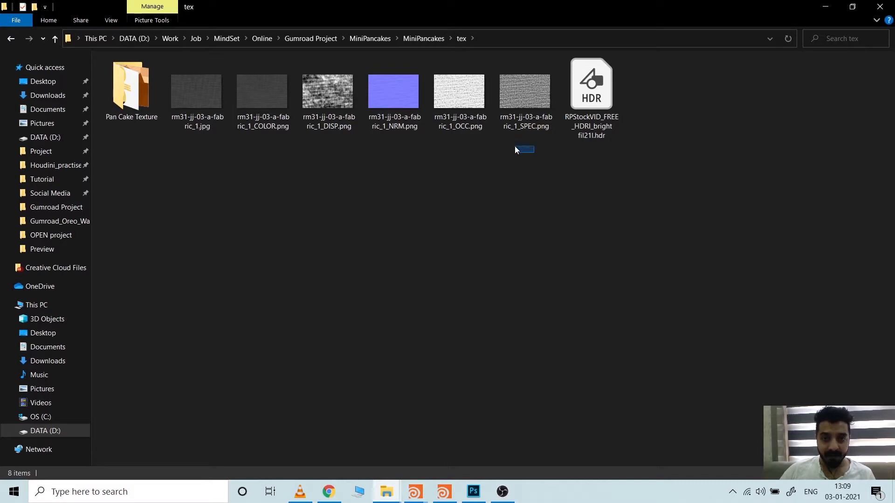
drag(515, 149, 186, 108)
drag(629, 166, 590, 93)
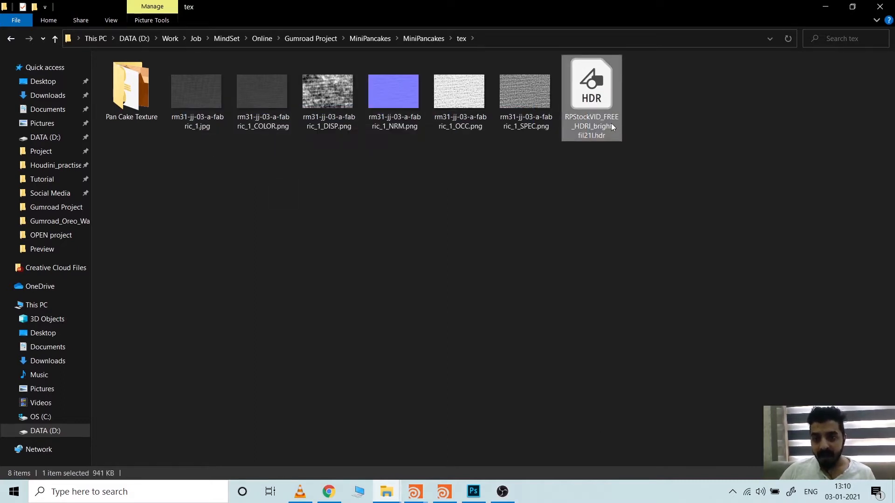
Step: Open the Pan Cake Texture folder, examine its texture maps, and return to the MiniPancakes folder
click(571, 214)
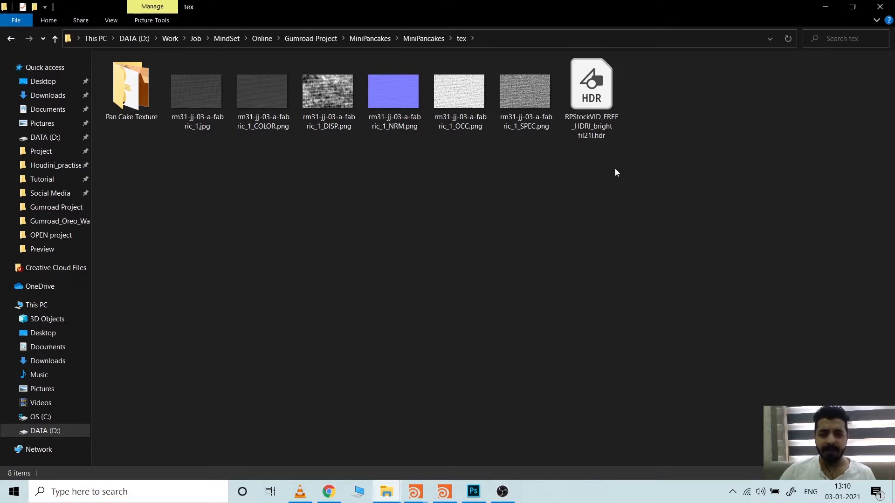
drag(605, 153, 592, 105)
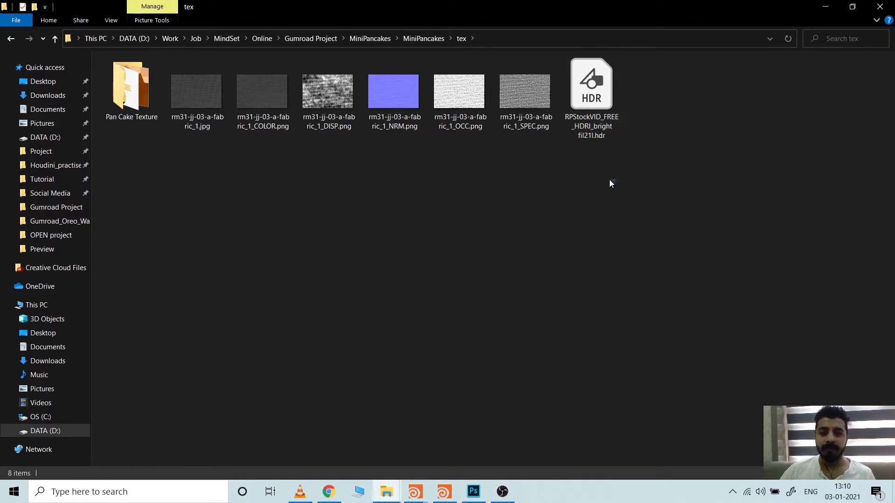
double_click(143, 93)
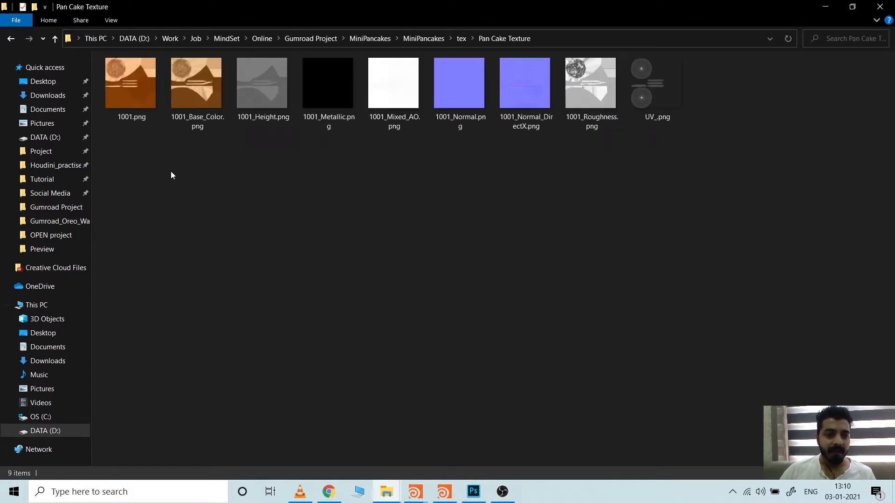
drag(678, 160, 118, 93)
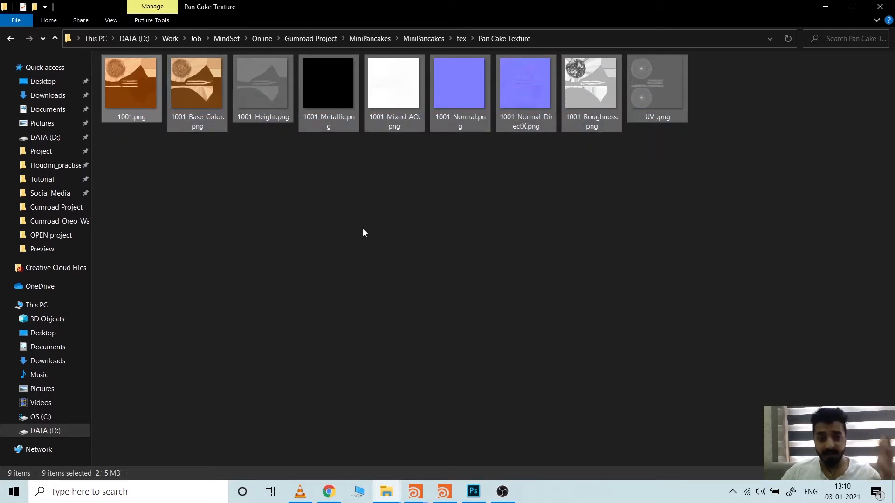
click(586, 228)
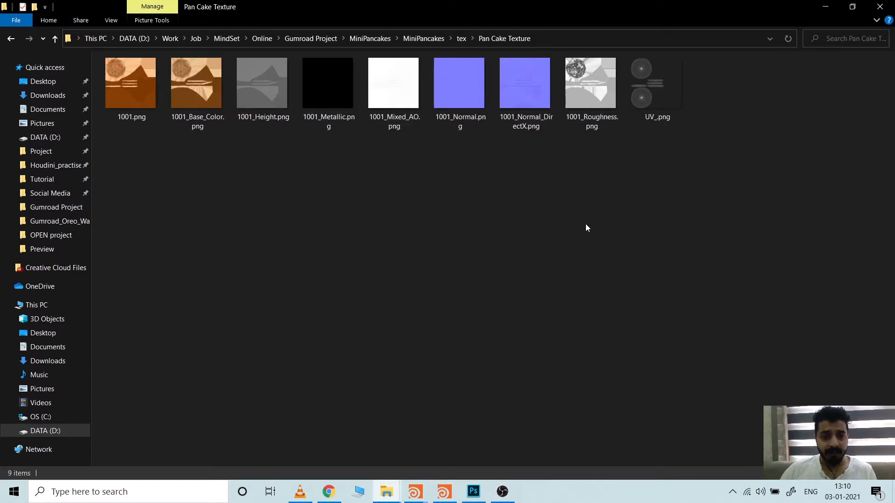
click(14, 38)
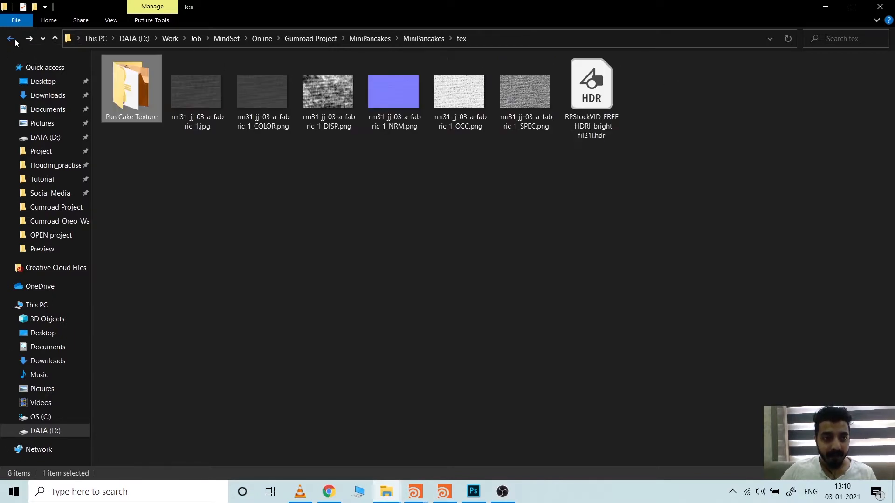
click(15, 38)
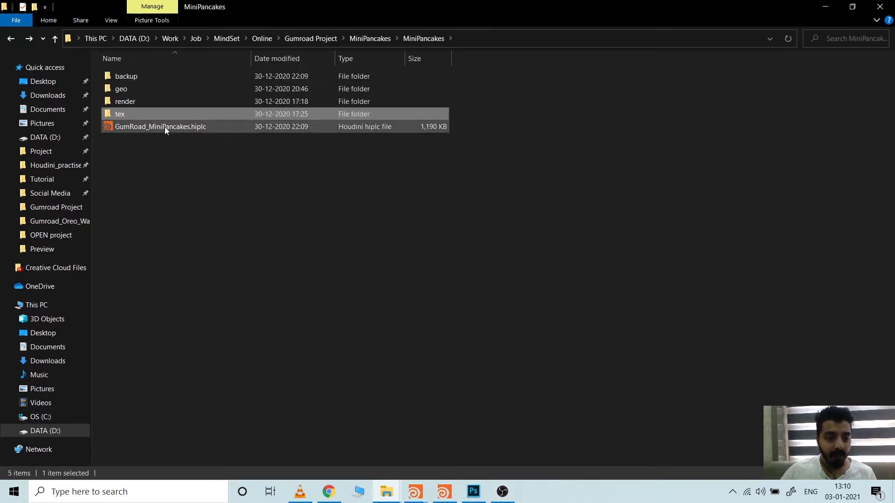
Step: Switch to the GumRoad_MiniPancakes scene in Houdini, select envlight1, and compare the bowl and cloth with scene lighting off and on in the viewport
mouse_move(419, 493)
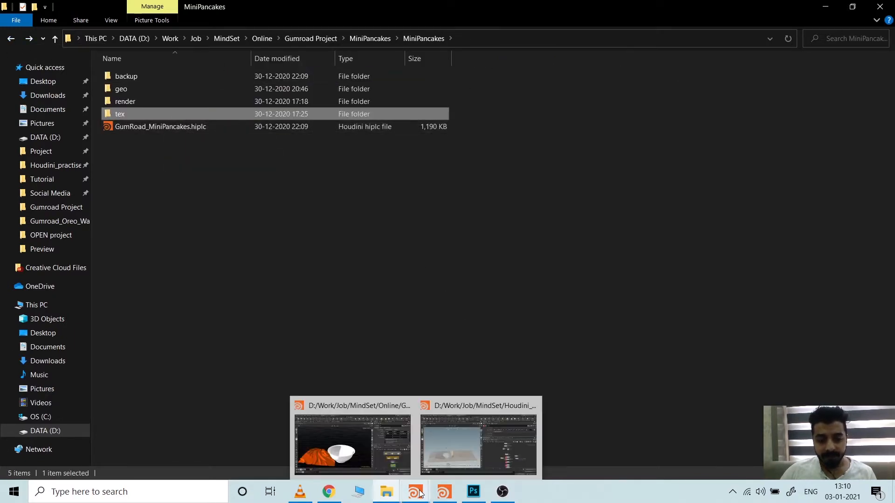
click(356, 437)
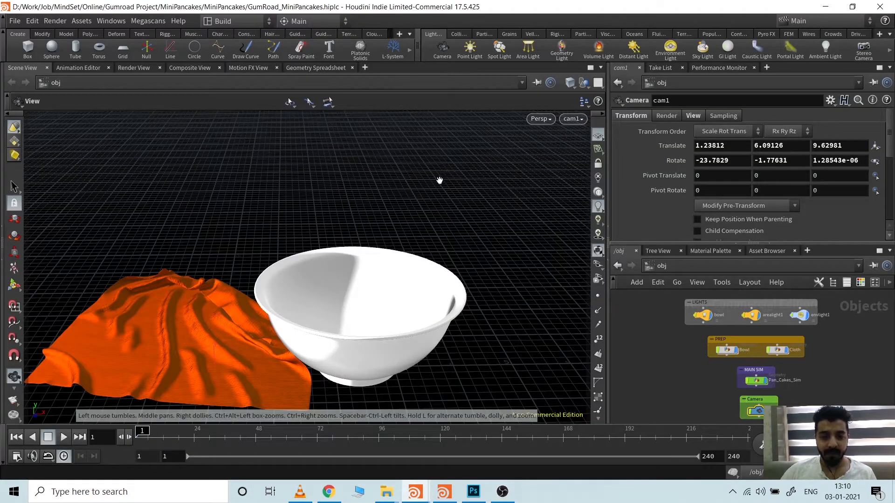
scroll(439, 181, down, 3)
mouse_move(227, 225)
mouse_down()
mouse_move(269, 222)
mouse_move(255, 205)
mouse_move(223, 202)
mouse_up()
click(595, 195)
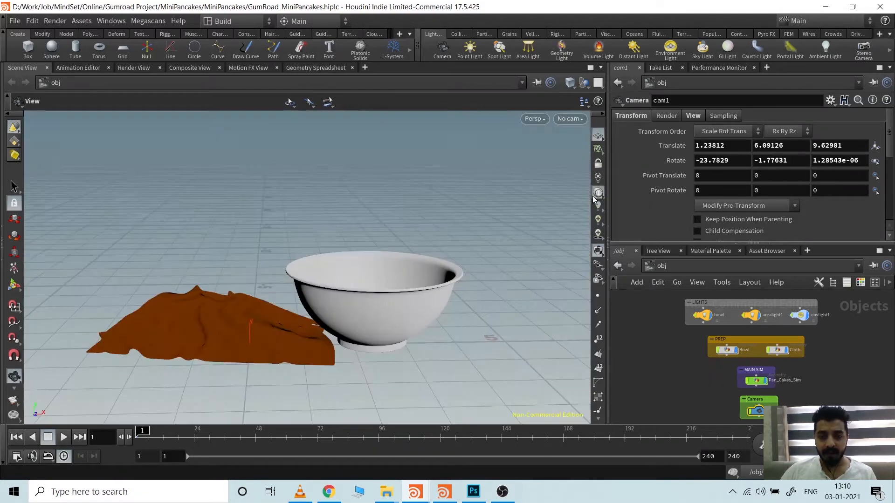
click(799, 316)
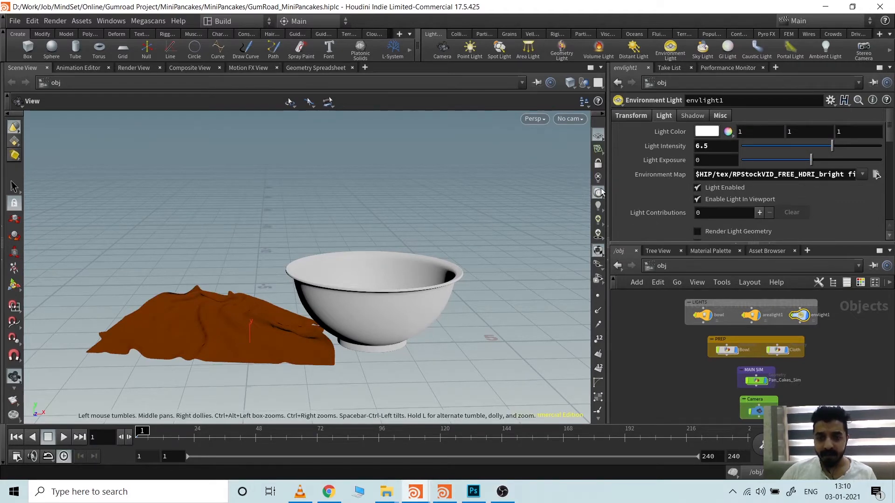
click(598, 205)
mouse_move(449, 224)
mouse_down()
mouse_move(485, 186)
mouse_move(440, 160)
mouse_move(309, 164)
mouse_move(269, 178)
mouse_move(270, 208)
mouse_move(455, 226)
mouse_up()
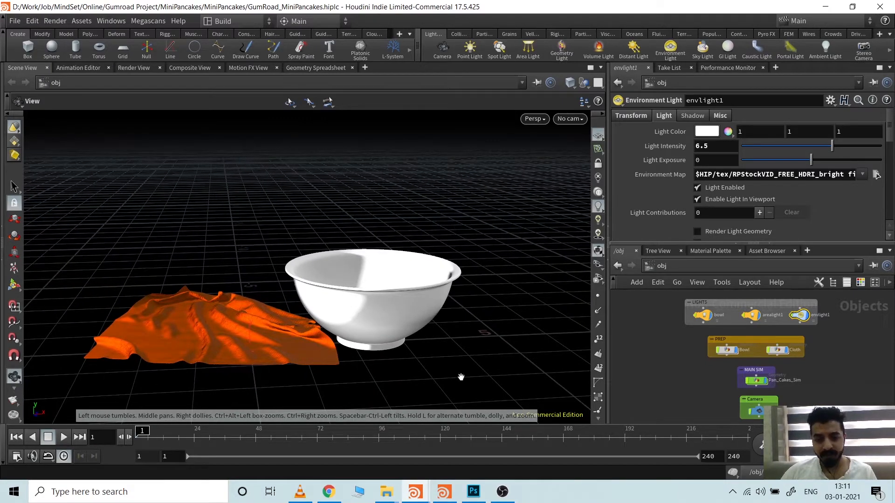
Step: Switch to the Gumroad product page in Chrome, open the creator's profile, and review the listed project files
click(334, 494)
scroll(37, 157, up, 1)
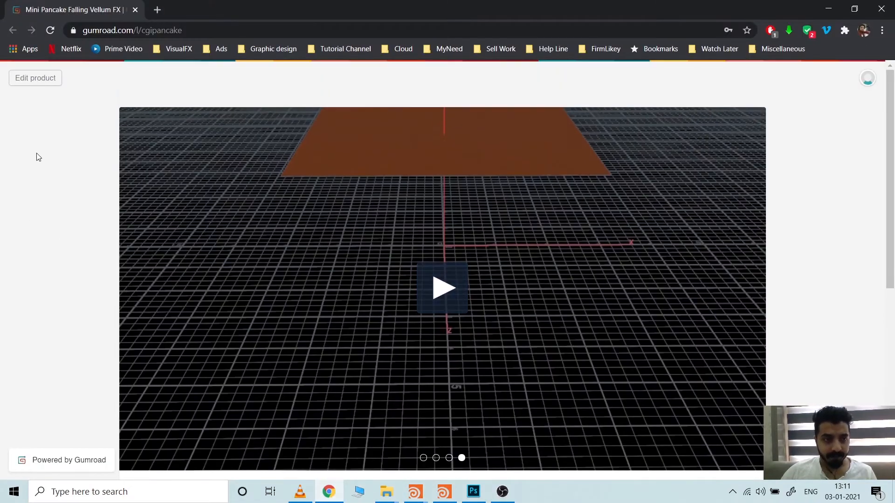
scroll(86, 316, down, 6)
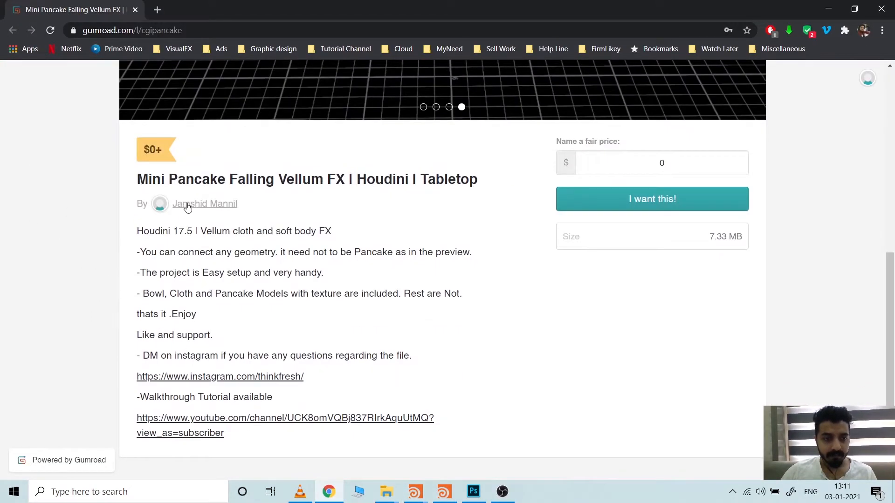
click(201, 205)
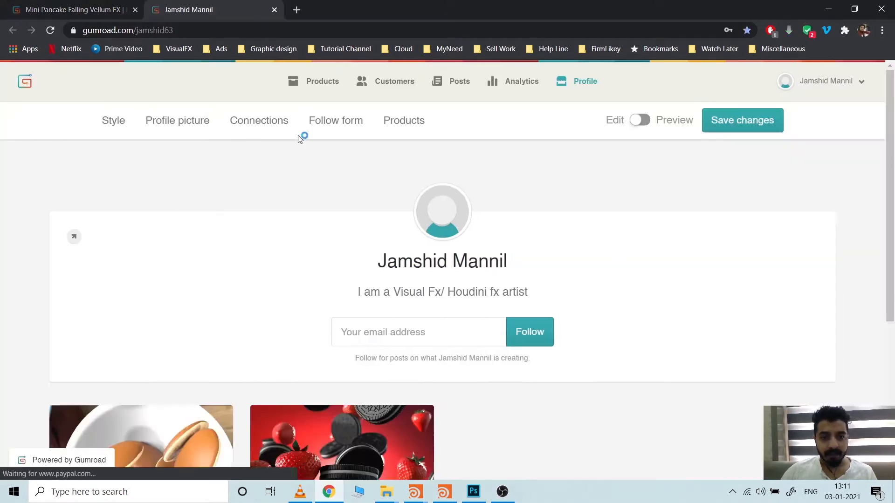
scroll(256, 340, down, 4)
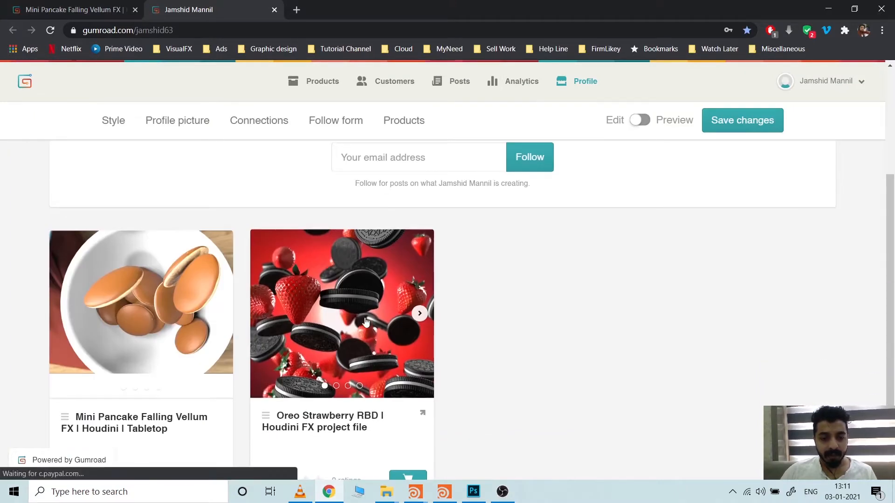
scroll(365, 344, down, 1)
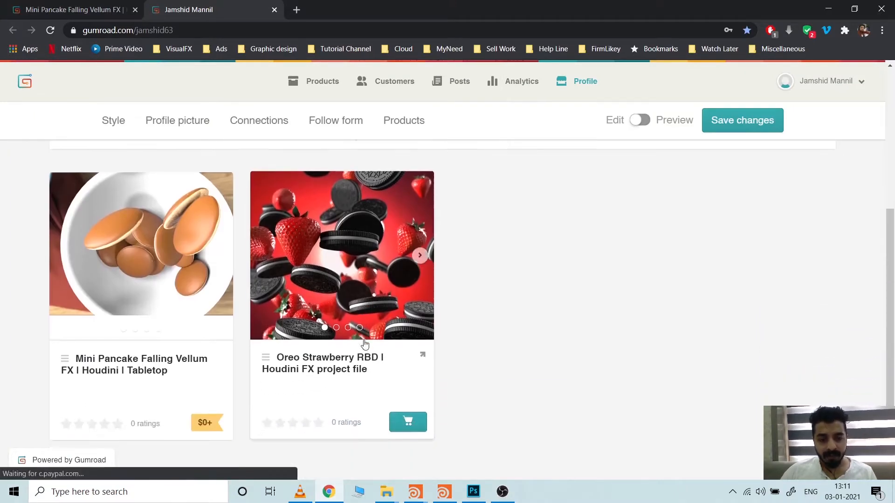
Step: Return to the GumRoad_MiniPancakes scene in Houdini and inspect the cloth and bowl from several angles
click(477, 492)
click(478, 492)
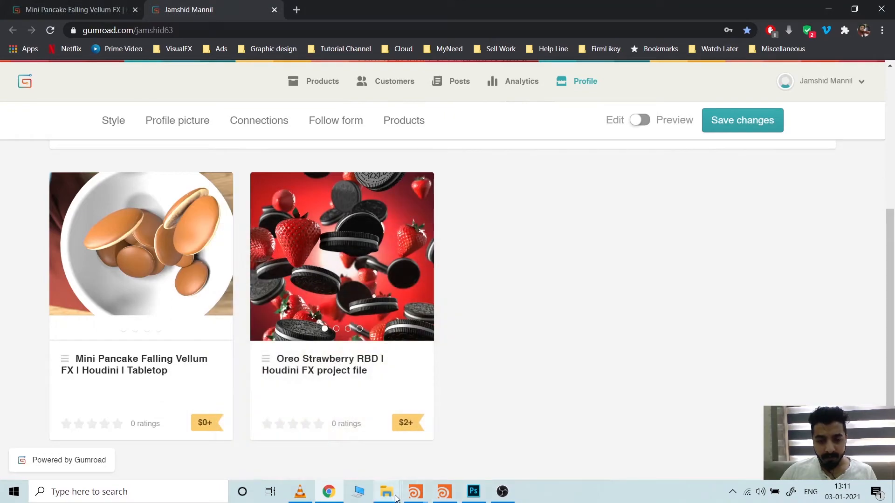
mouse_move(419, 498)
click(396, 438)
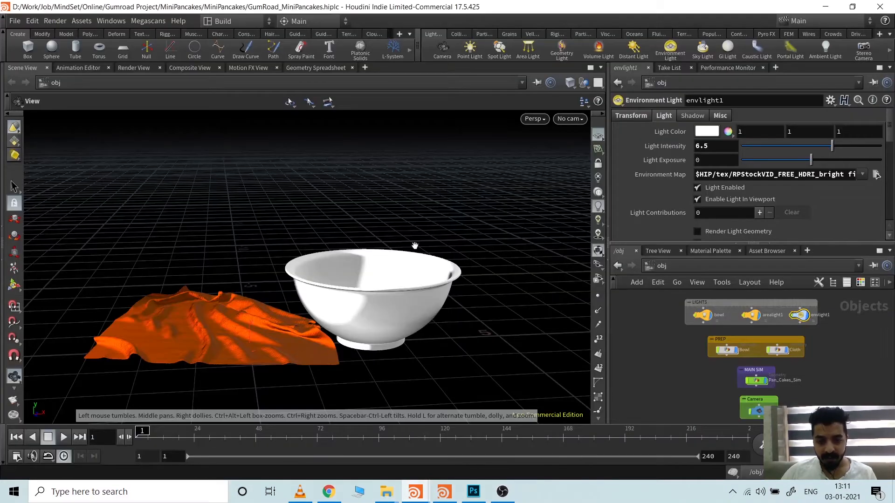
drag(375, 222, 397, 224)
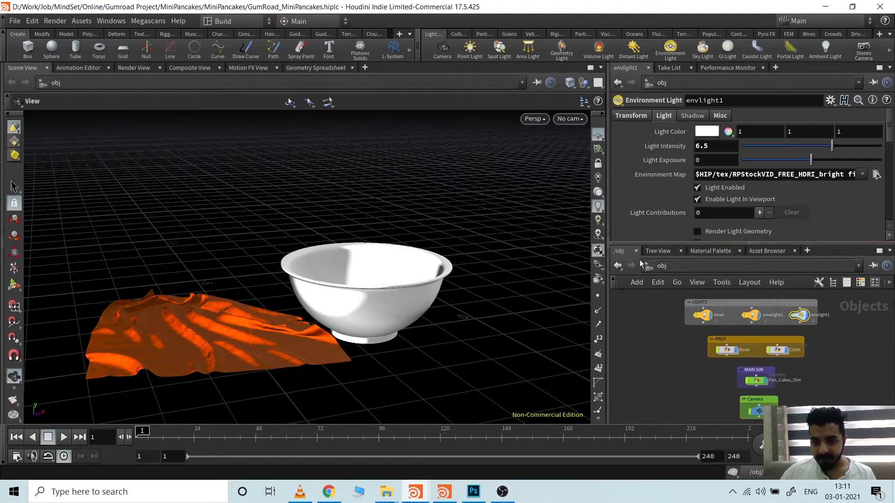
drag(429, 332, 397, 358)
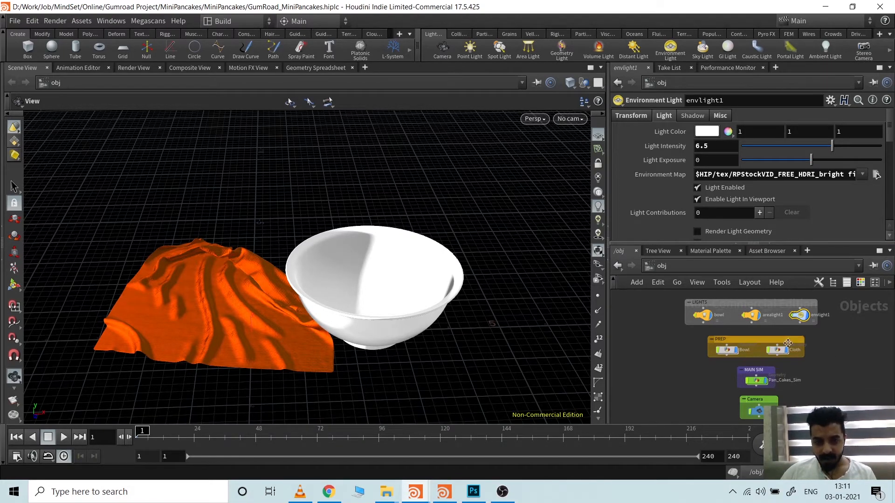
Step: Enlarge the network editor in width and height, framing the LIGHTS and PREP groups
scroll(792, 354, up, 2)
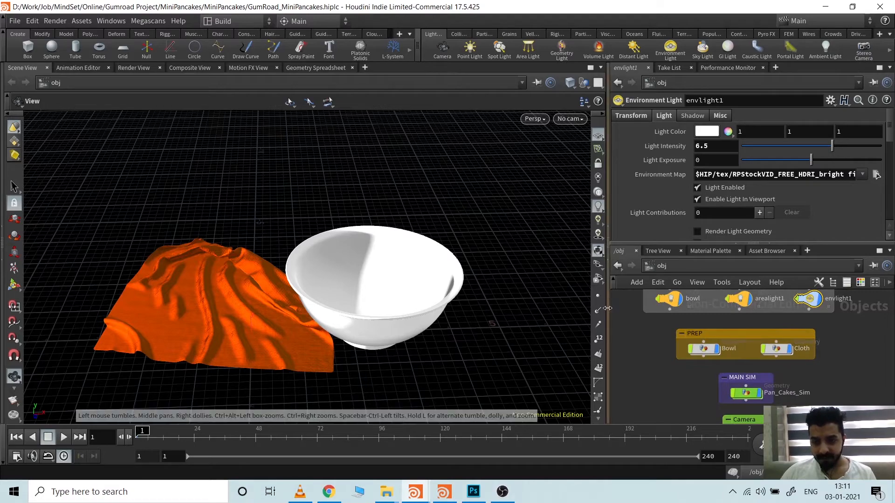
drag(607, 298, 484, 298)
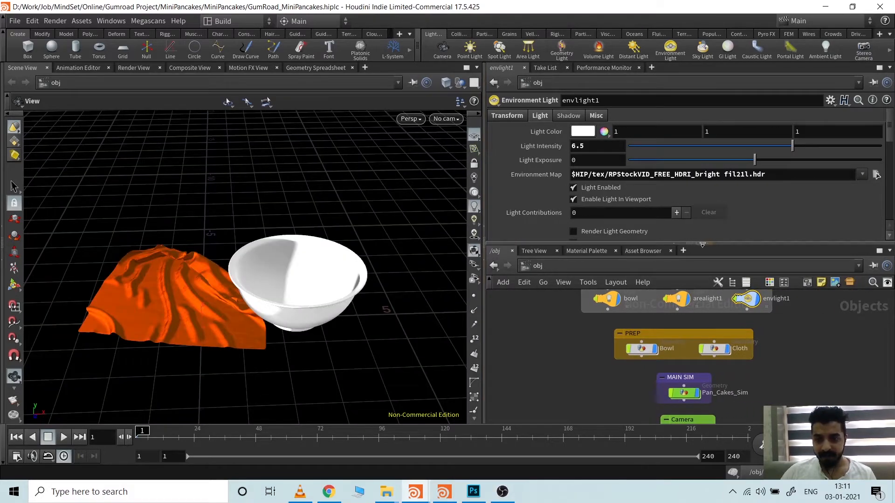
drag(699, 243, 695, 179)
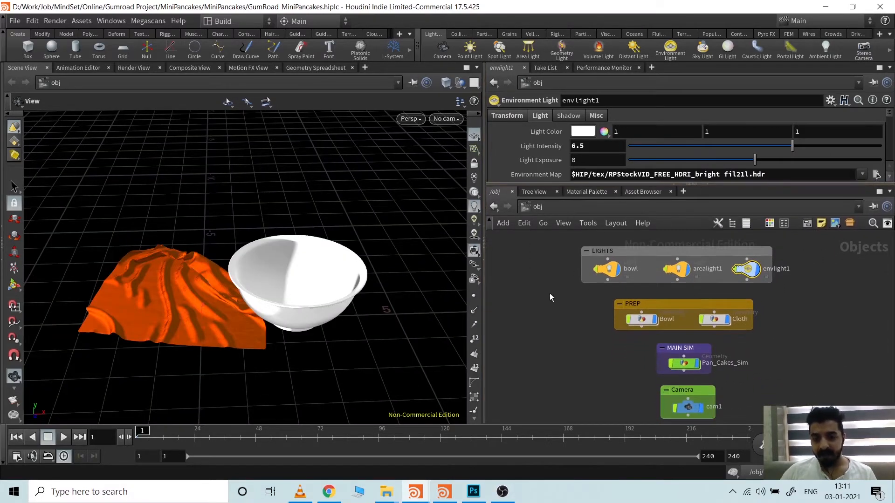
scroll(550, 297, up, 2)
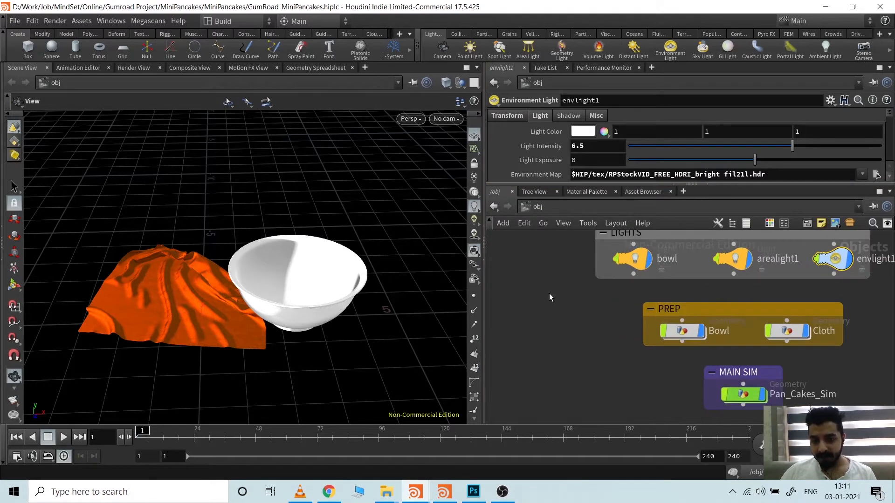
middle_drag(560, 272, 543, 302)
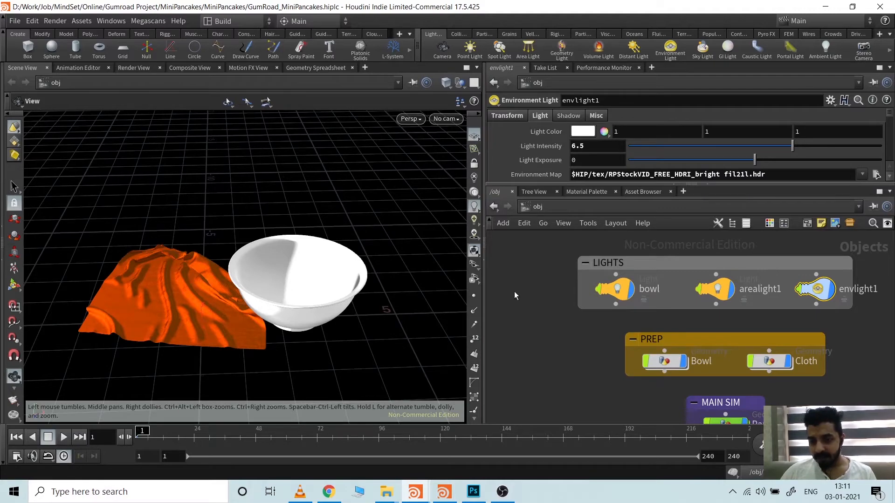
Step: Select the three lights in the LIGHTS group and examine their placement around the bowl and cloth in the viewport
drag(515, 291, 876, 294)
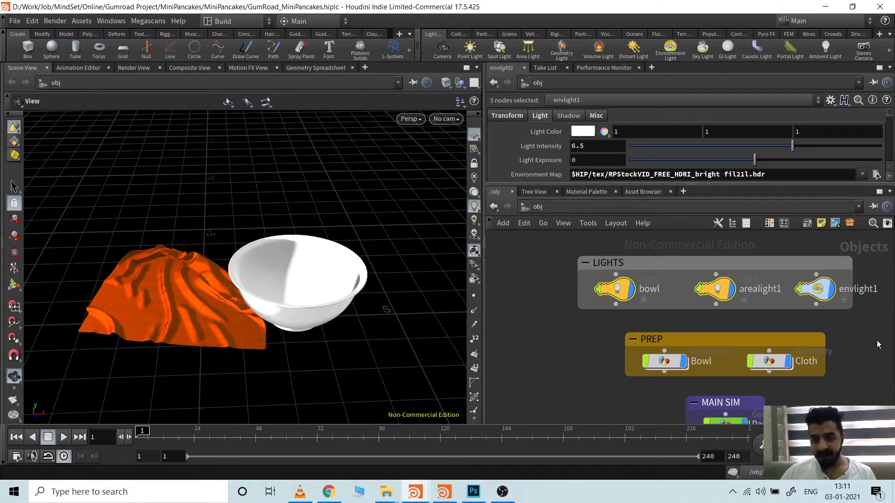
right_drag(209, 251, 231, 201)
drag(246, 238, 258, 216)
right_drag(258, 216, 276, 198)
middle_drag(275, 197, 226, 327)
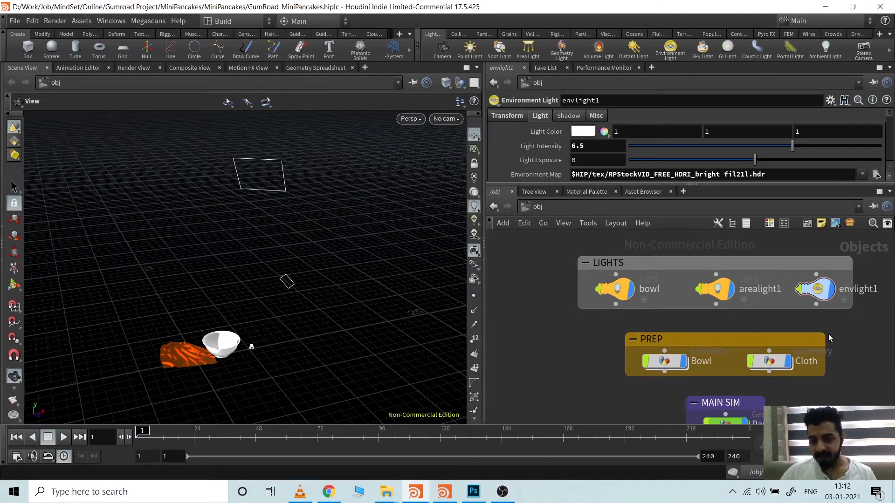
Step: Open the Bowl geometry node from the PREP group and select its OBJ_Bowl, OUT_Bowl and output0 nodes
middle_drag(850, 359, 755, 341)
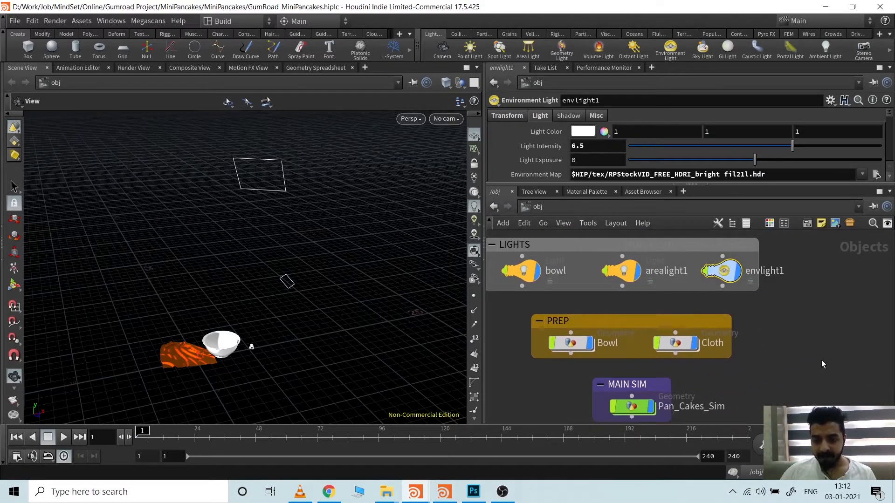
scroll(765, 365, up, 2)
scroll(766, 364, up, 3)
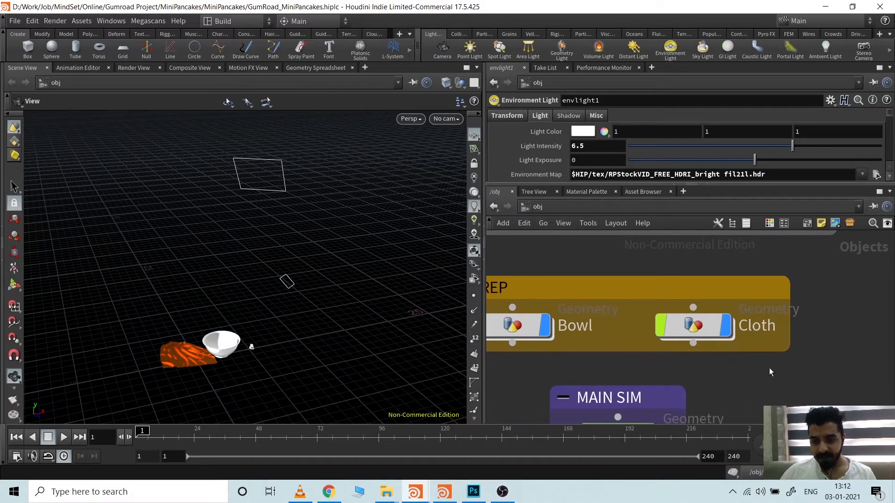
middle_drag(736, 367, 784, 361)
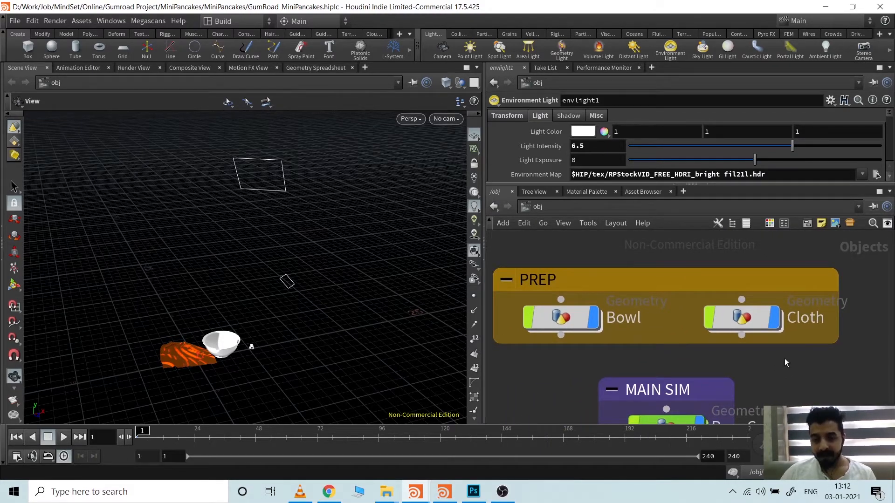
middle_drag(778, 361, 792, 332)
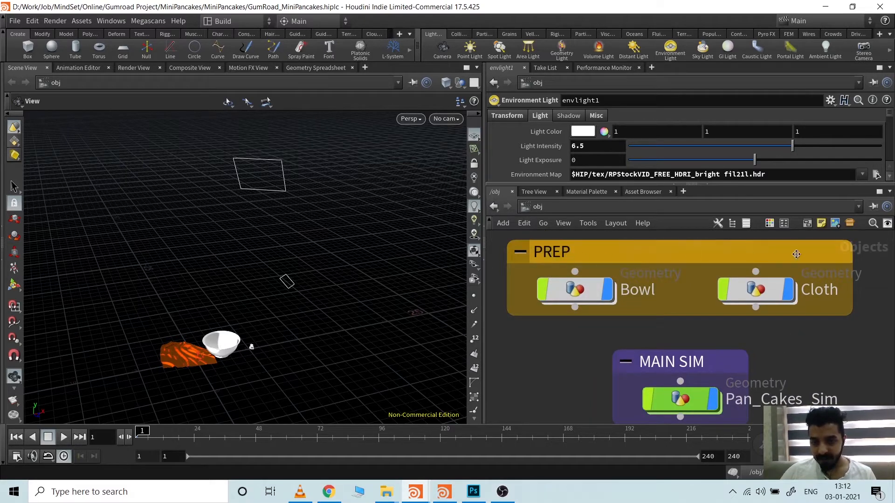
mouse_move(579, 290)
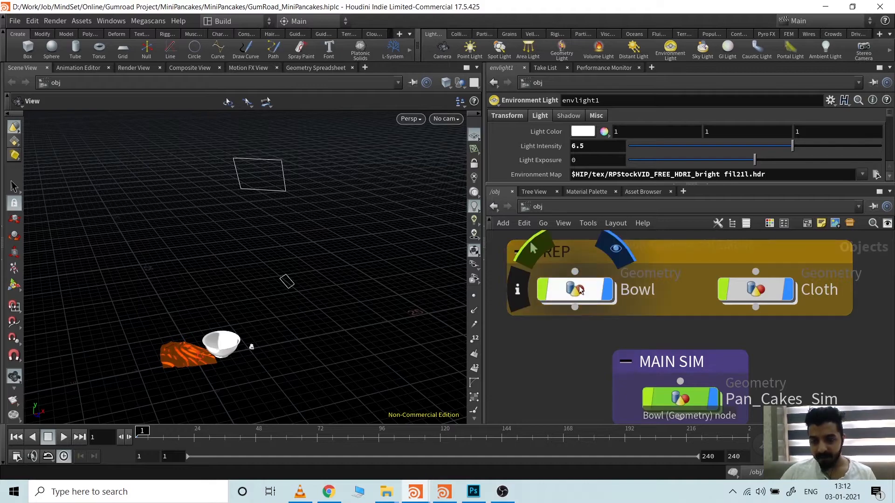
double_click(579, 289)
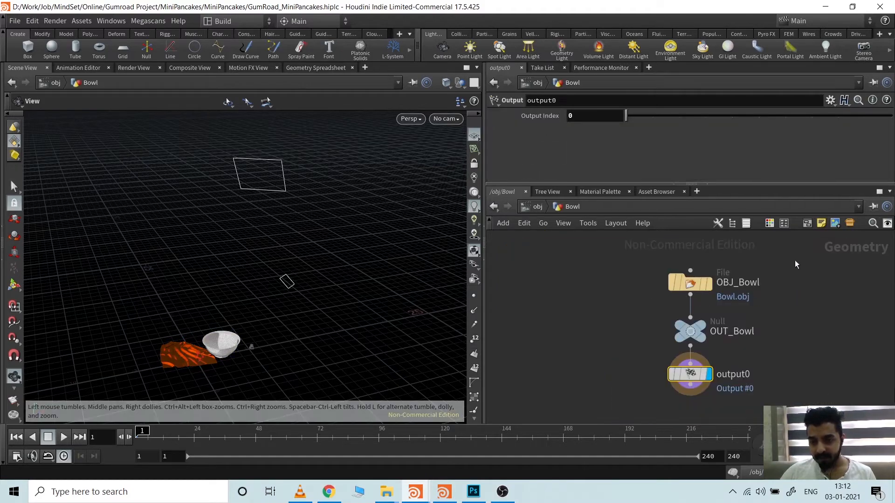
drag(788, 259, 651, 386)
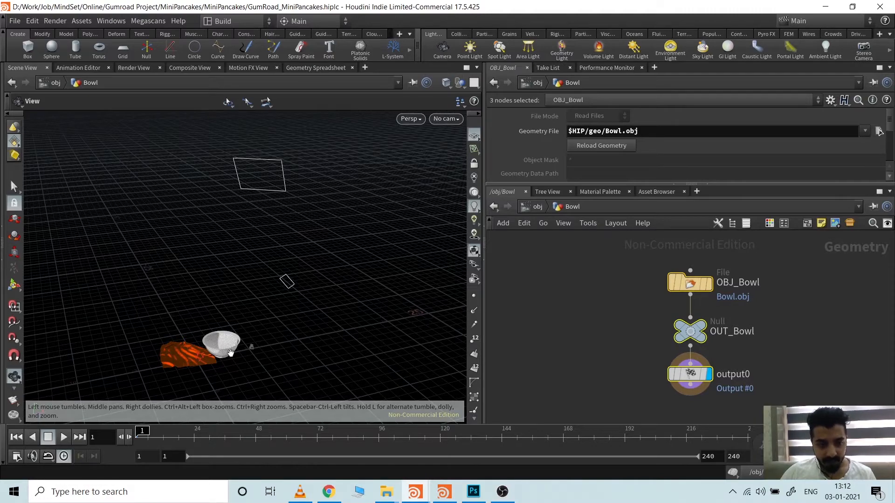
Step: Return to the object level, open the Cloth geometry node from the PREP group and examine its chain down to the output
click(536, 207)
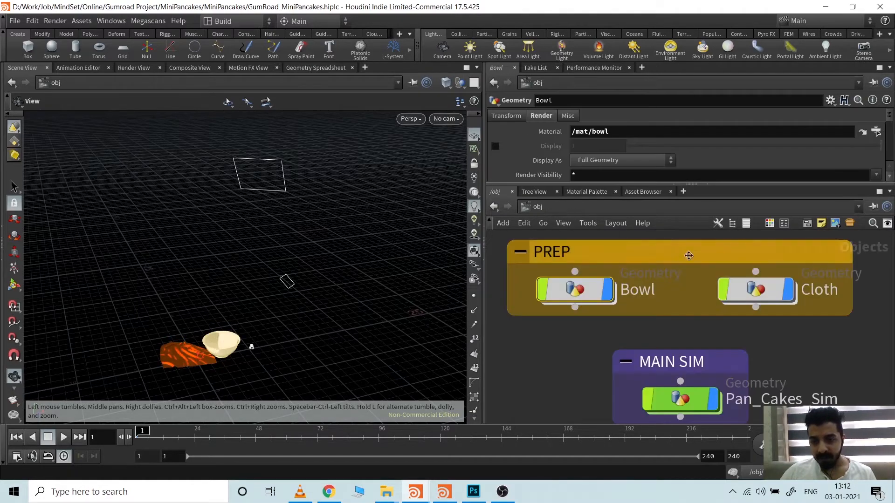
double_click(761, 289)
scroll(731, 266, up, 4)
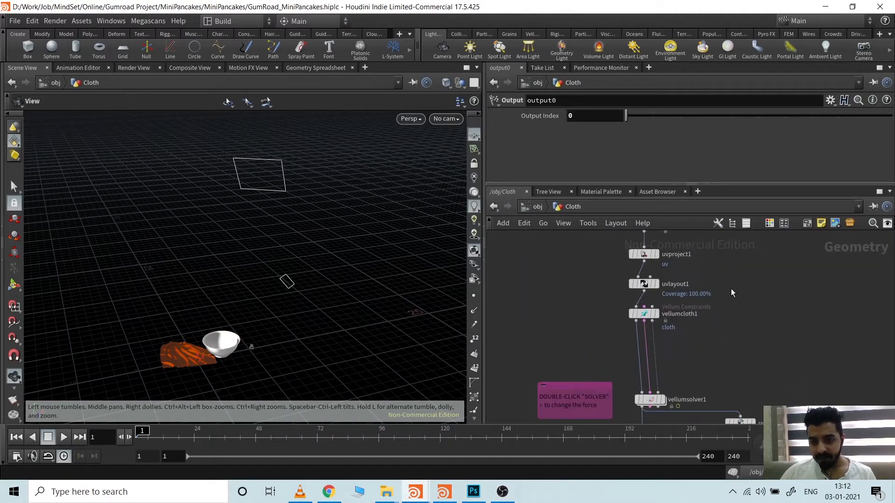
scroll(733, 307, down, 5)
middle_drag(753, 338, 724, 272)
scroll(686, 339, up, 4)
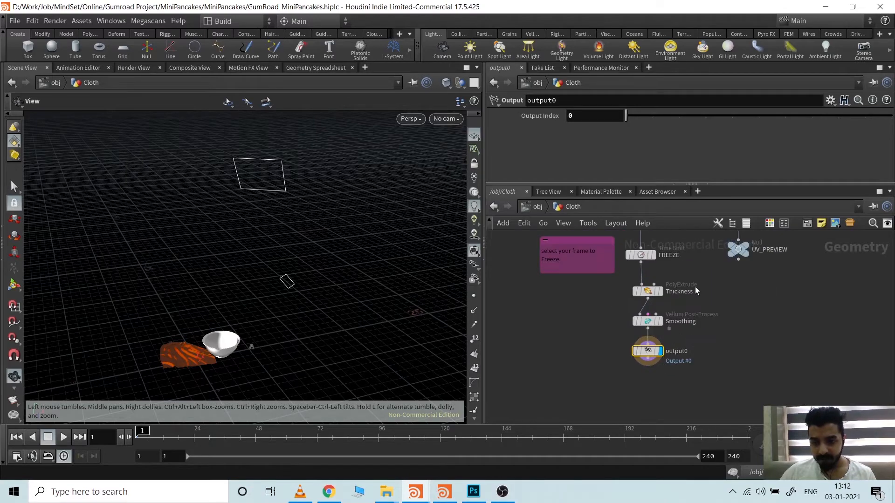
Step: Open the Pan_Cakes_Sim geometry node from the MAIN SIM group and examine its network down to the Gumroad_WalkThrough file cache
click(533, 208)
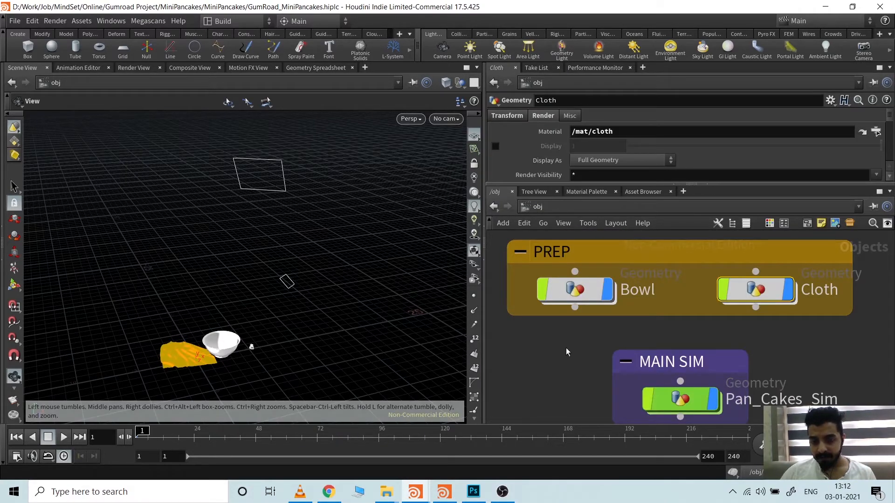
middle_drag(566, 350, 557, 314)
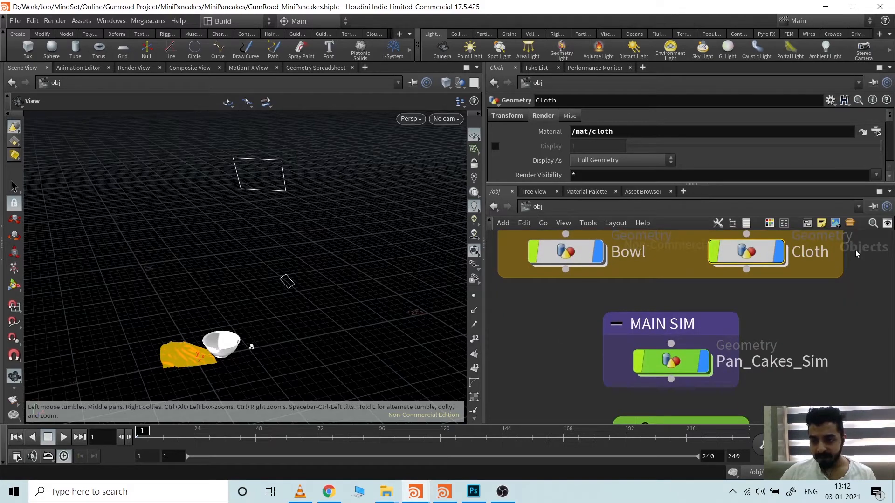
middle_drag(796, 340, 759, 299)
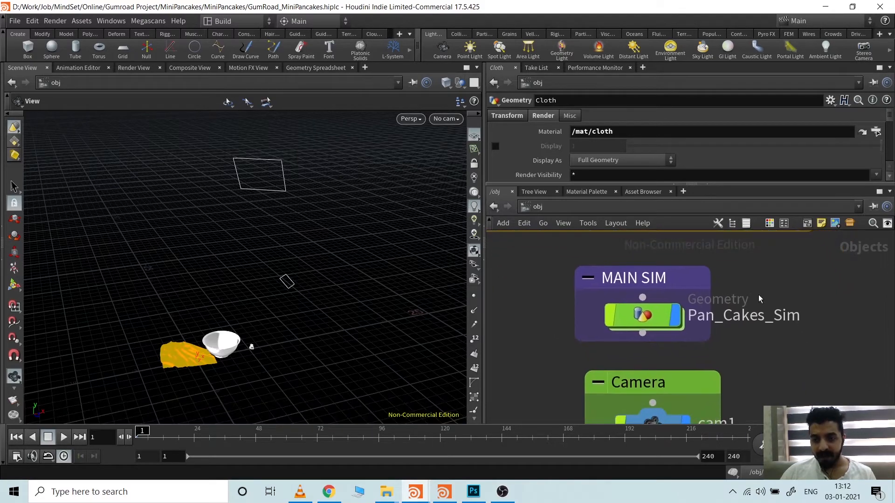
double_click(646, 320)
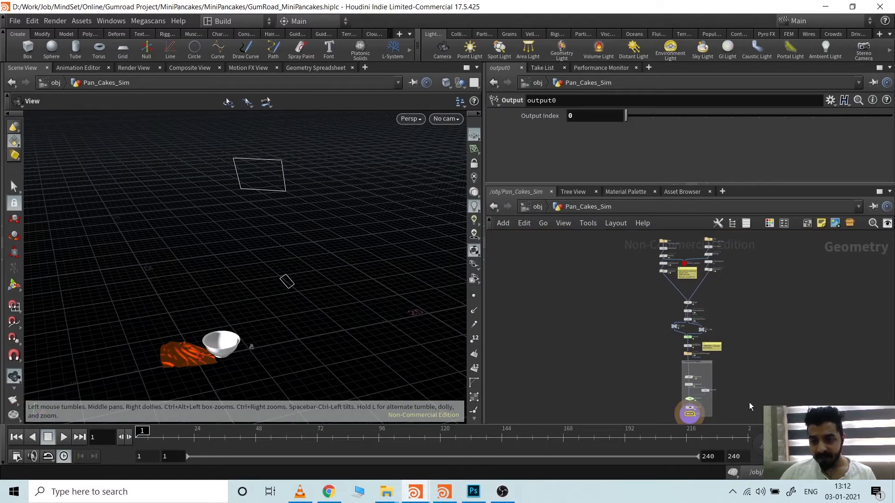
middle_drag(748, 399, 740, 402)
scroll(680, 293, up, 5)
middle_drag(680, 279, 668, 349)
middle_drag(750, 387, 677, 312)
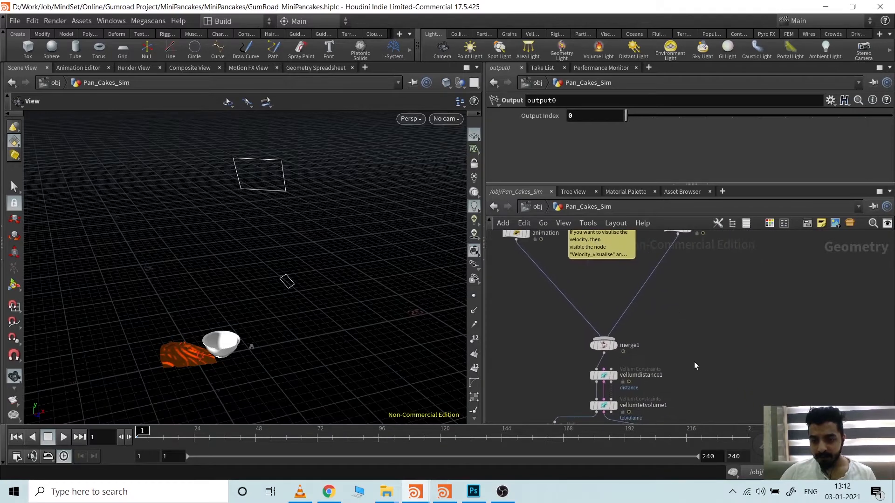
middle_drag(695, 363, 677, 275)
middle_drag(699, 330, 687, 247)
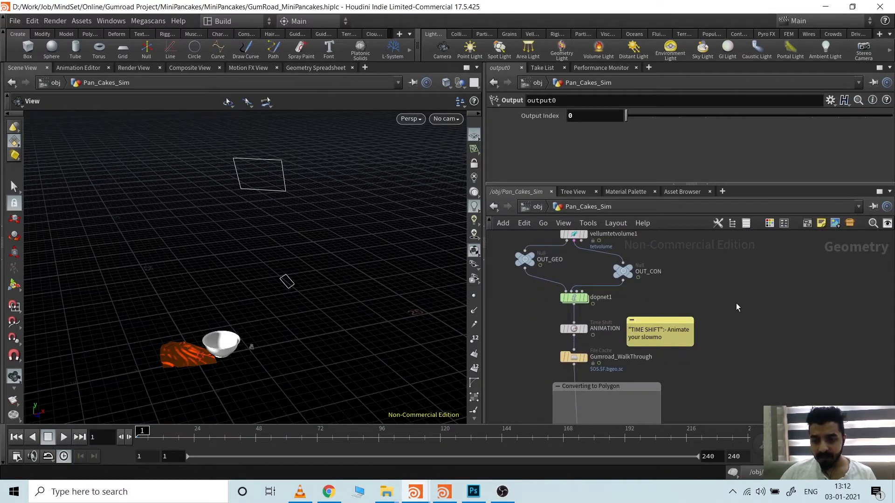
middle_drag(695, 303, 757, 357)
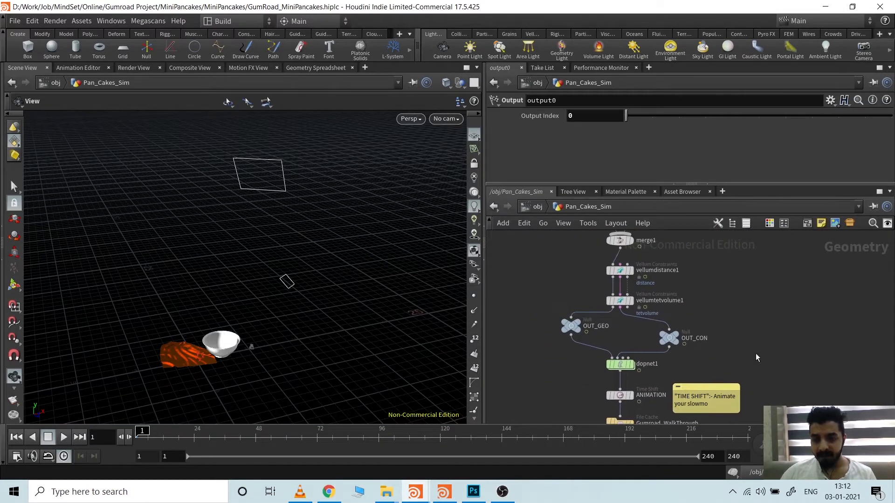
Step: Return to the object level, frame the Camera group and look through cam1 in the viewport
click(543, 206)
middle_drag(753, 364, 733, 320)
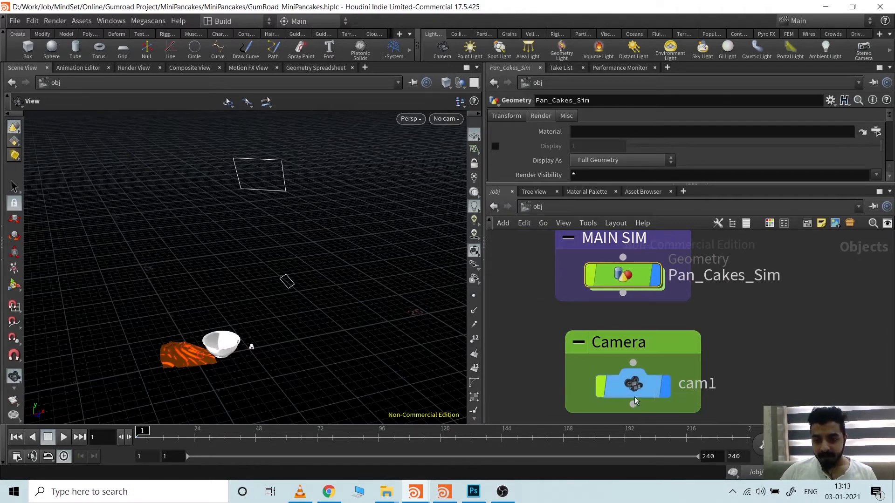
click(436, 119)
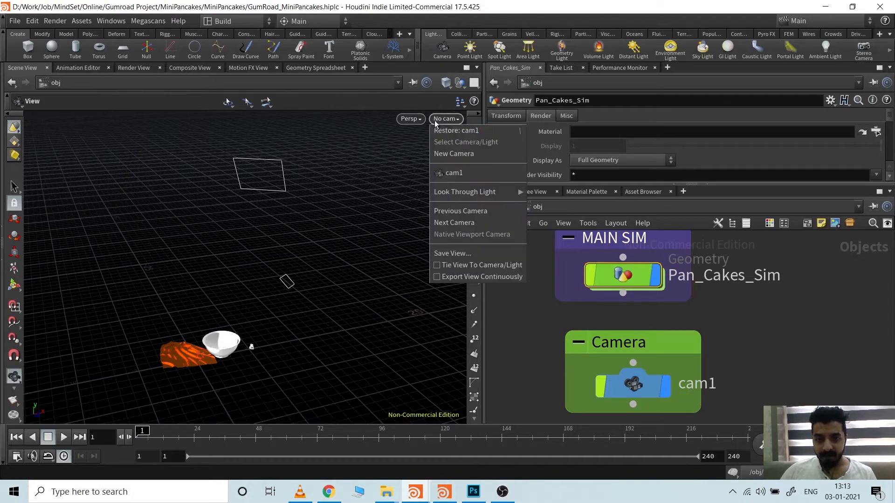
click(455, 173)
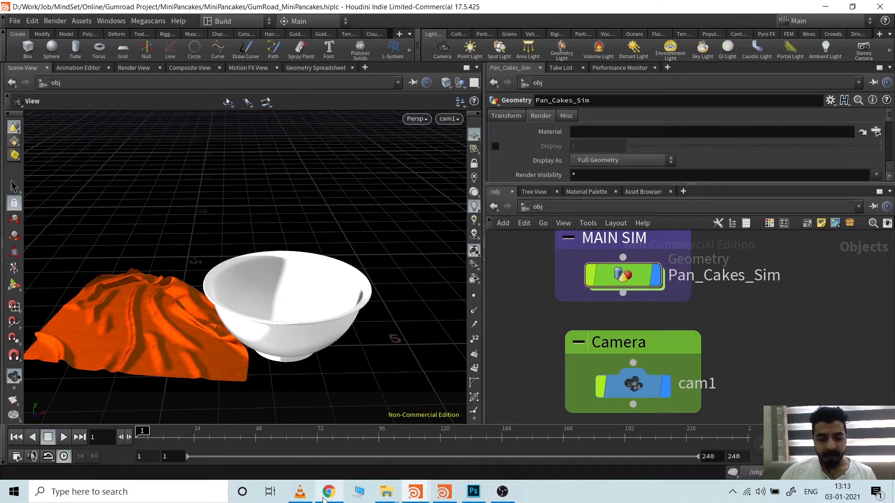
Step: Check the Gumroad products page in Chrome, and switch to the MiniPancakes.hip scene in Houdini at its object level
mouse_move(325, 498)
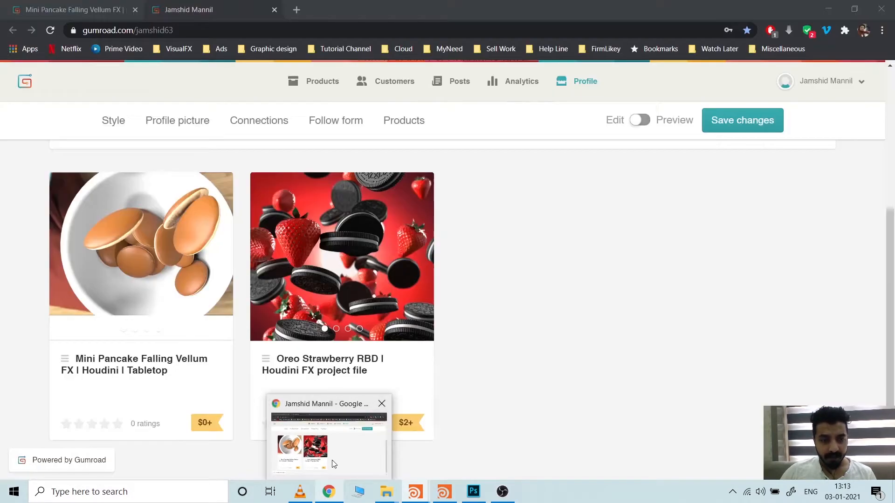
click(332, 460)
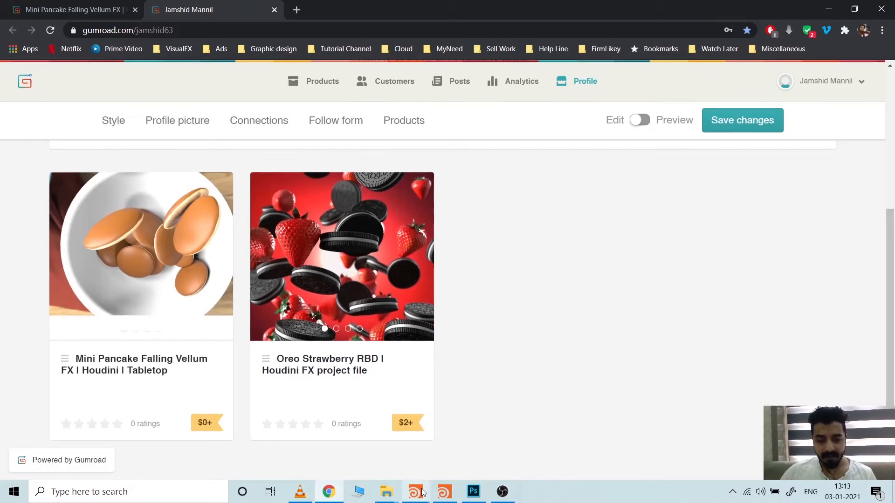
mouse_move(423, 493)
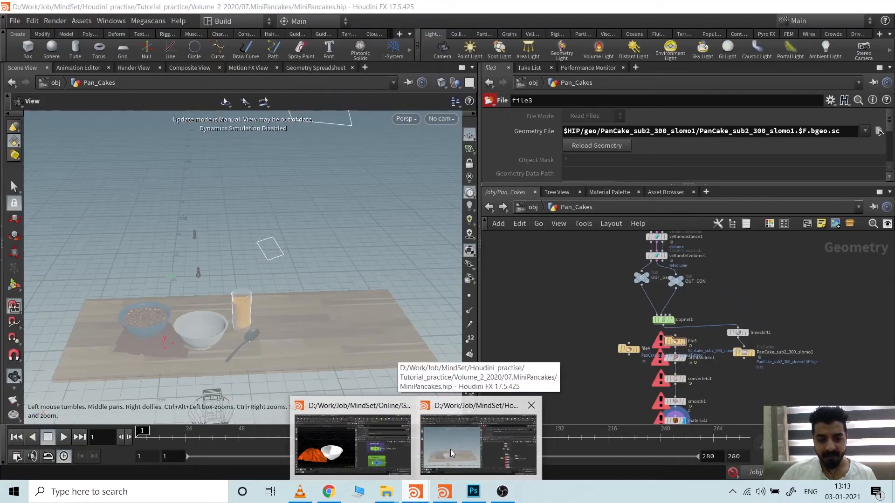
click(451, 449)
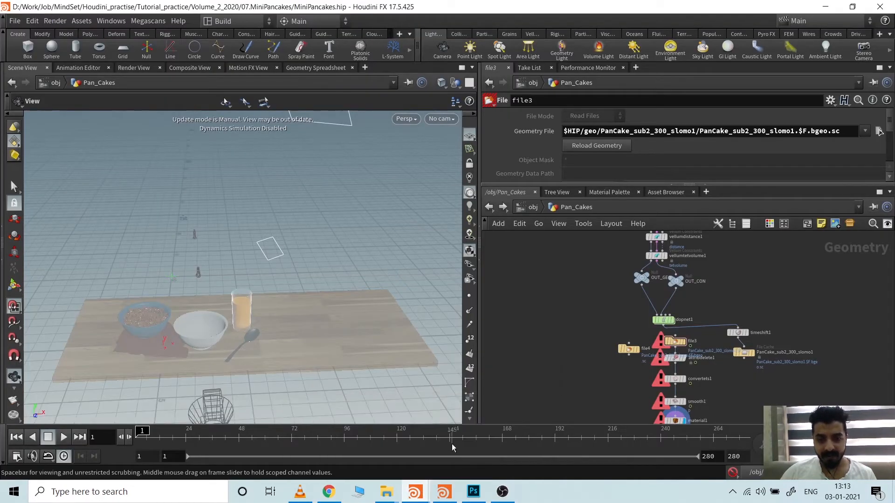
click(533, 208)
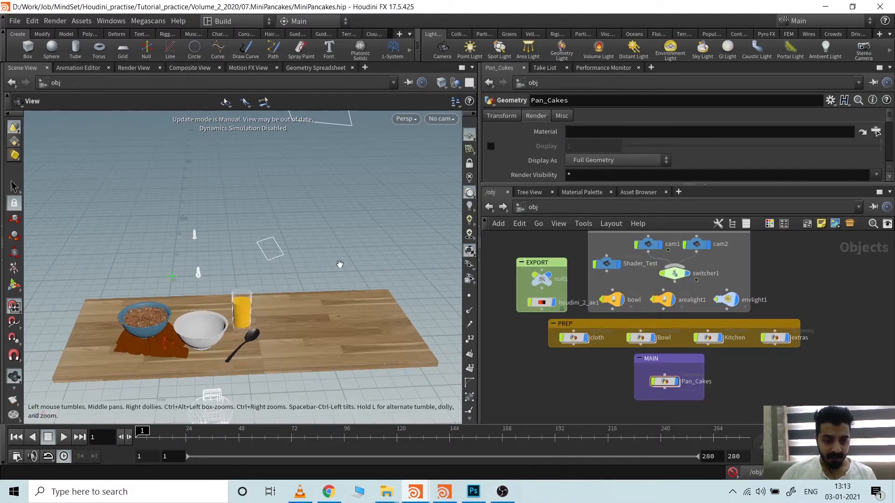
Step: Examine the wooden tabletop with its bowls, cloth, juice glass and spoon up close and from a distance
drag(340, 265, 376, 236)
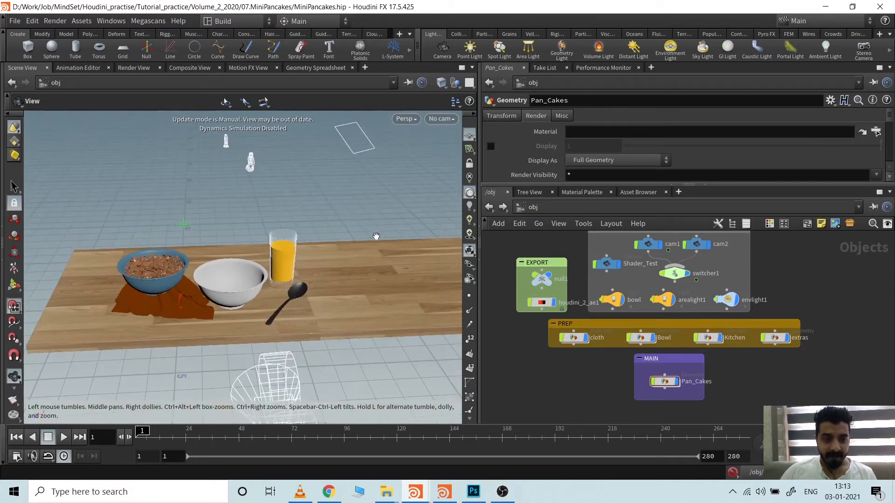
scroll(335, 312, up, 4)
middle_drag(344, 312, 372, 320)
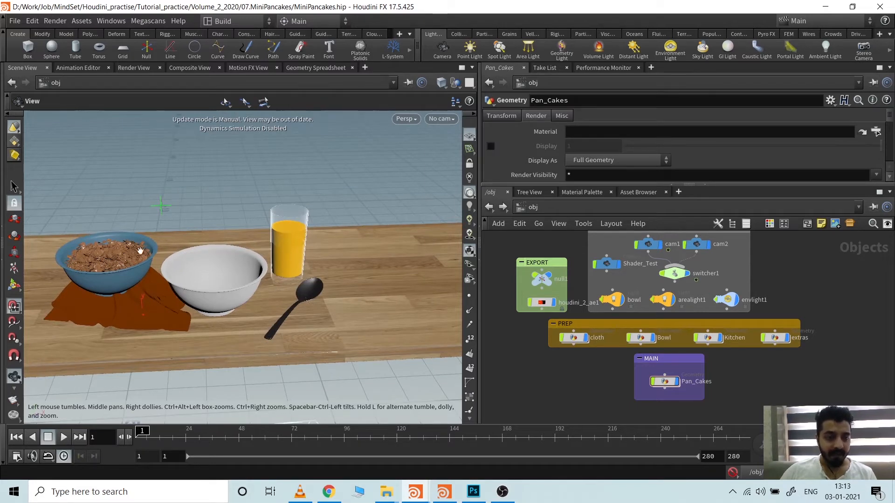
scroll(255, 303, down, 3)
drag(270, 302, 287, 313)
middle_drag(288, 301, 274, 317)
scroll(274, 318, down, 3)
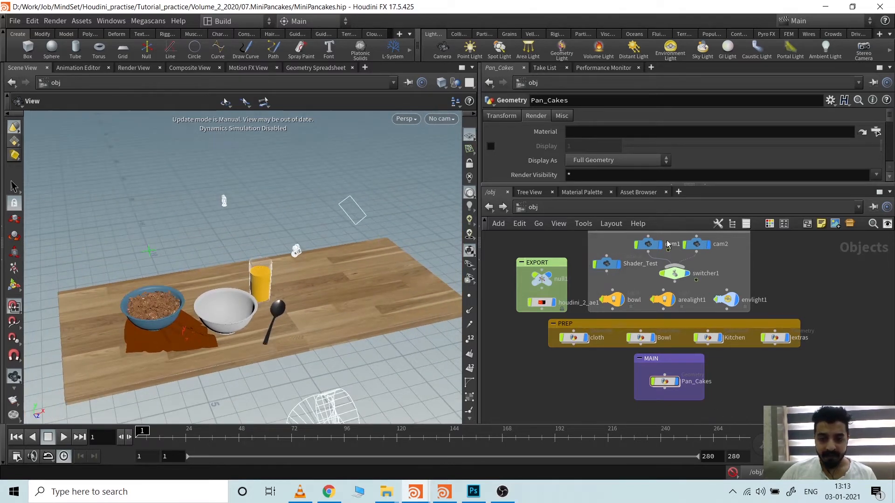
Step: Select cam2 in the viewport and examine its placement above the white bowl from several angles
key(v)
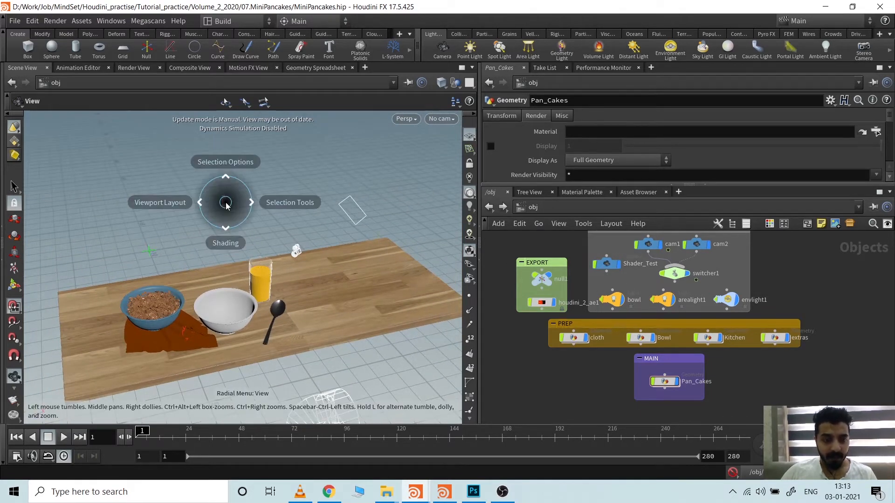
click(223, 202)
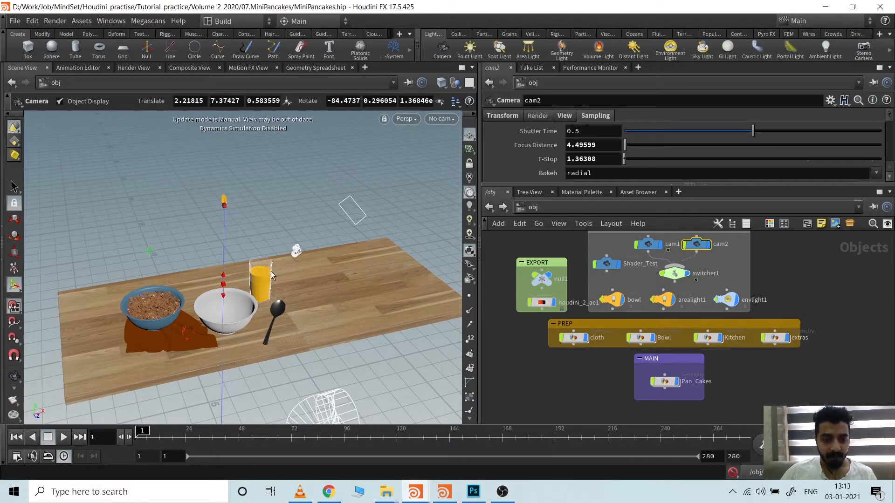
alt+drag(272, 276, 342, 235)
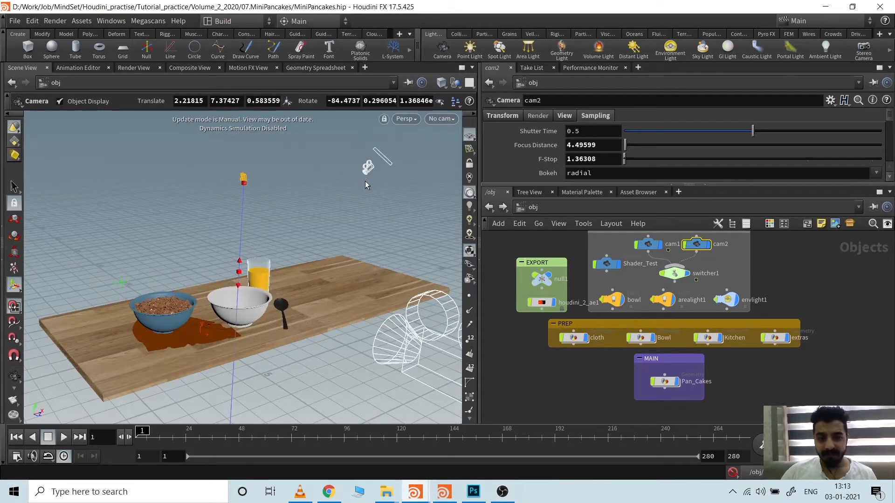
alt+drag(365, 184, 293, 268)
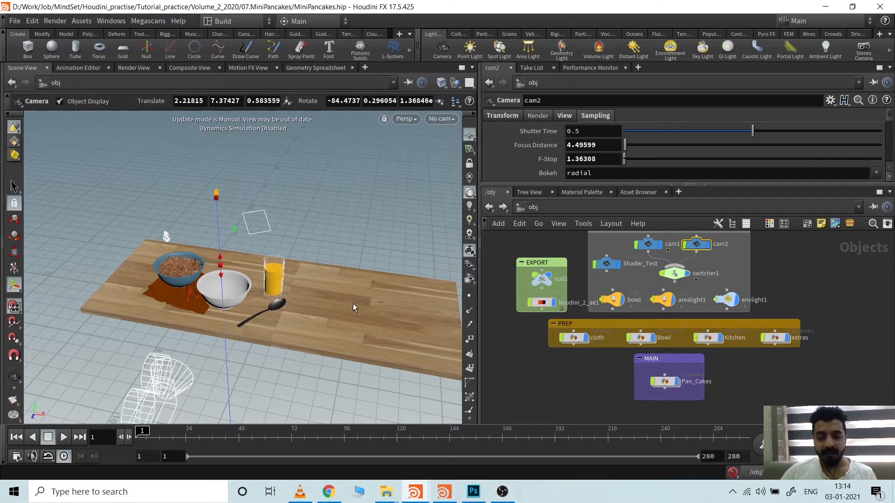
Step: Keep the MiniPancakes.hip window in front and view the tabletop setup from a lower angle
mouse_move(420, 493)
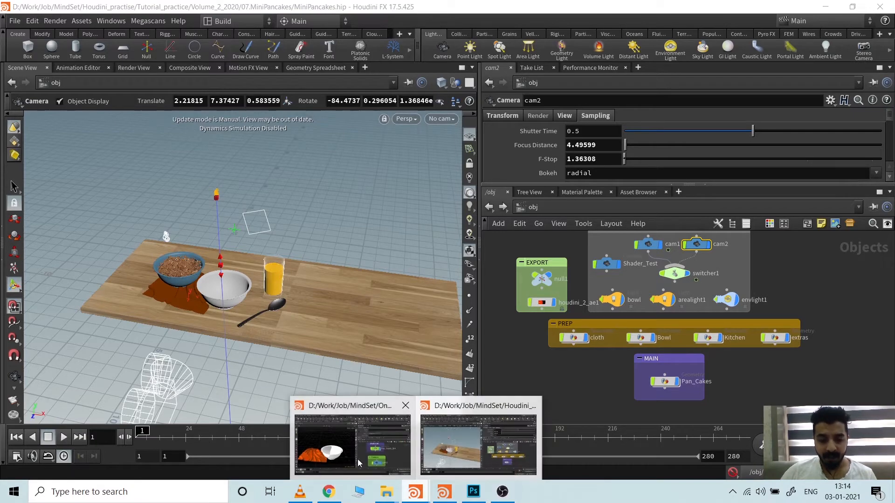
mouse_move(348, 452)
mouse_move(468, 433)
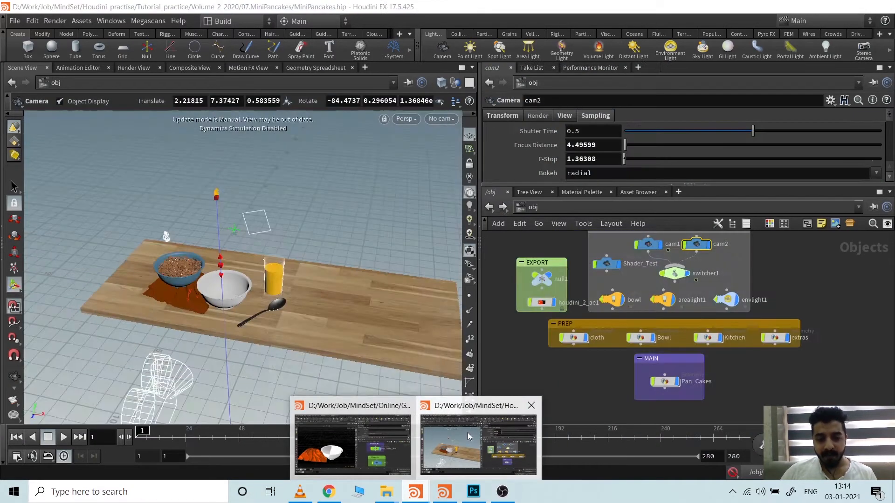
click(468, 433)
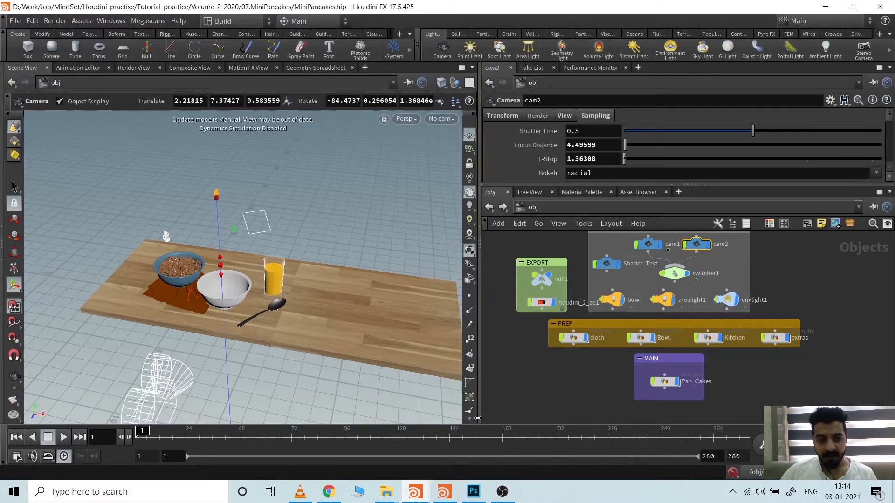
mouse_move(327, 303)
alt+mouse_down()
mouse_move(310, 310)
mouse_move(326, 296)
alt+mouse_up()
Step: Enlarge the EXPORT group in the network and point out its houdini_2_ae1 node
scroll(526, 345, up, 4)
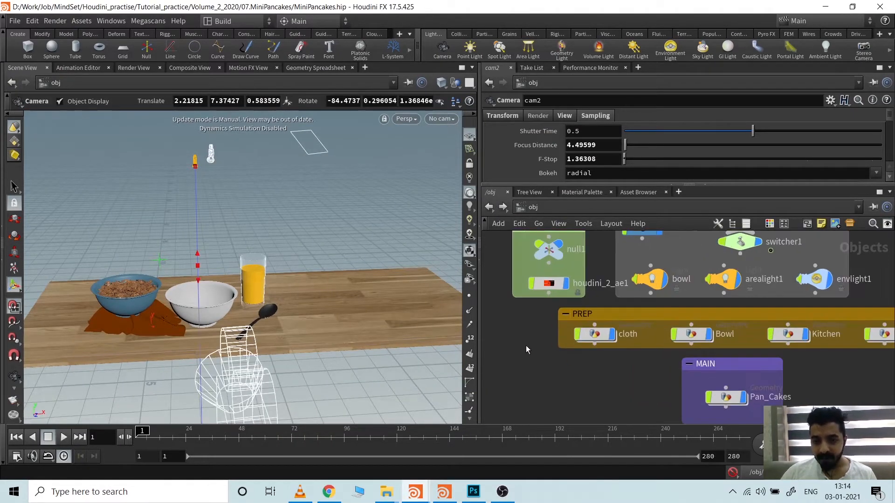
drag(562, 297, 555, 273)
scroll(602, 331, up, 2)
mouse_move(559, 340)
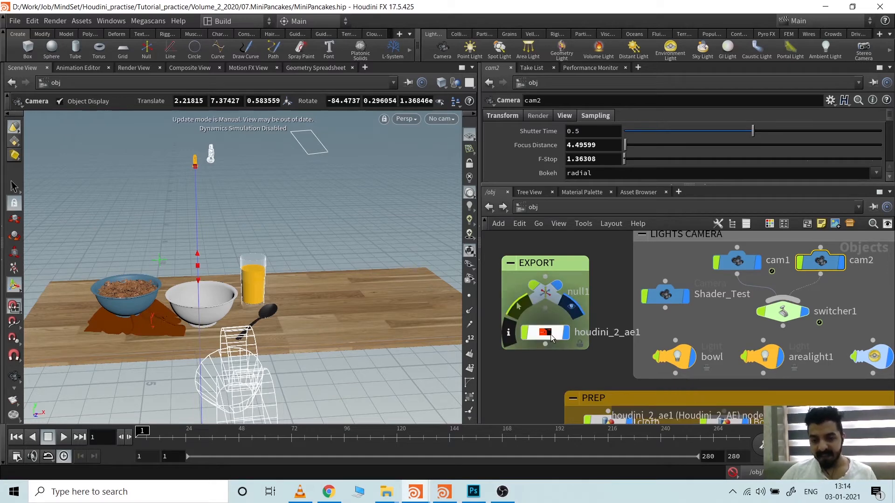
mouse_move(549, 343)
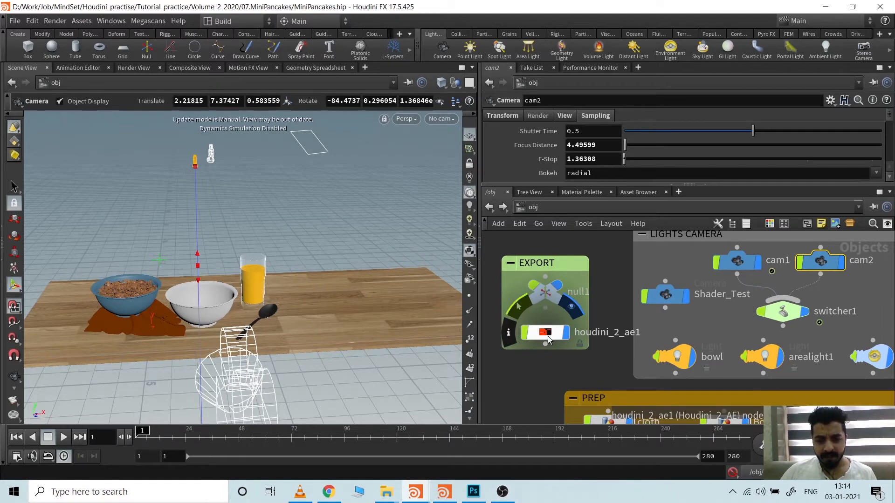
Step: Switch to the SideFX tutorial page on the Houdini_2_AE tool in Chrome and read down to its Orbolt download link
key(alt+Tab)
scroll(211, 240, down, 7)
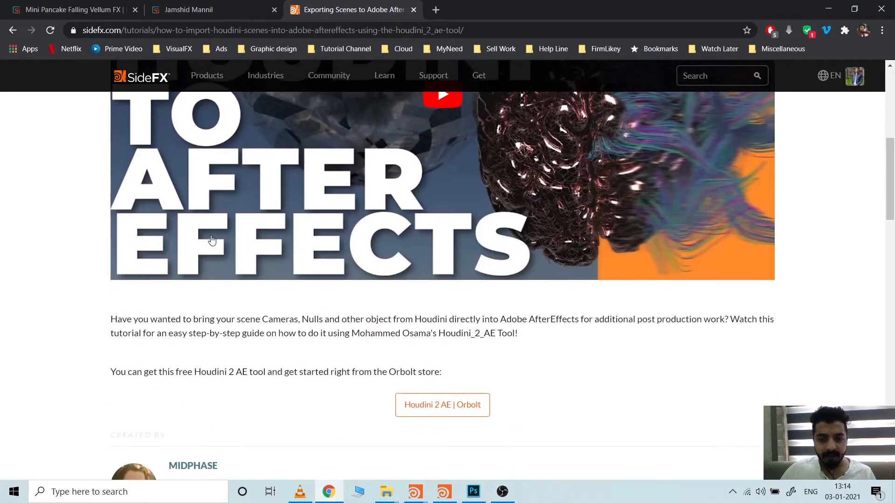
scroll(210, 240, down, 4)
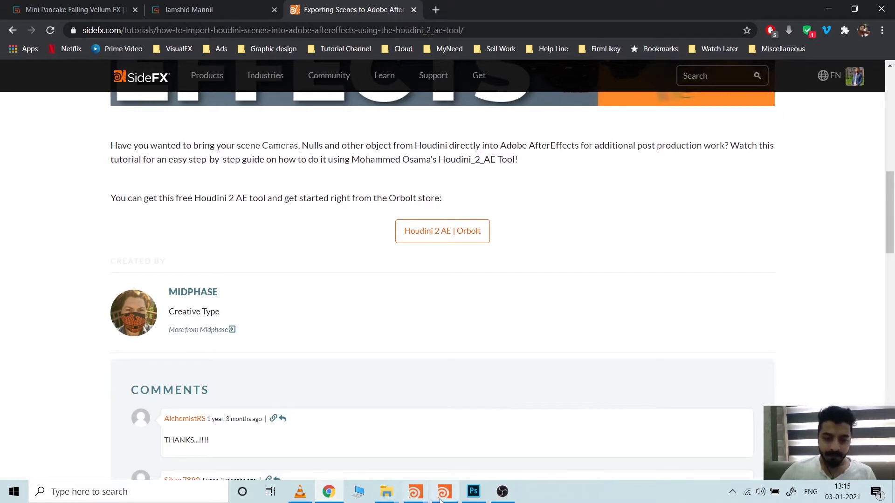
Step: Return to the MiniPancakes.hip scene in Houdini and frame the EXPORT, LIGHTS CAMERA, PREP and MAIN groups
click(415, 492)
click(438, 472)
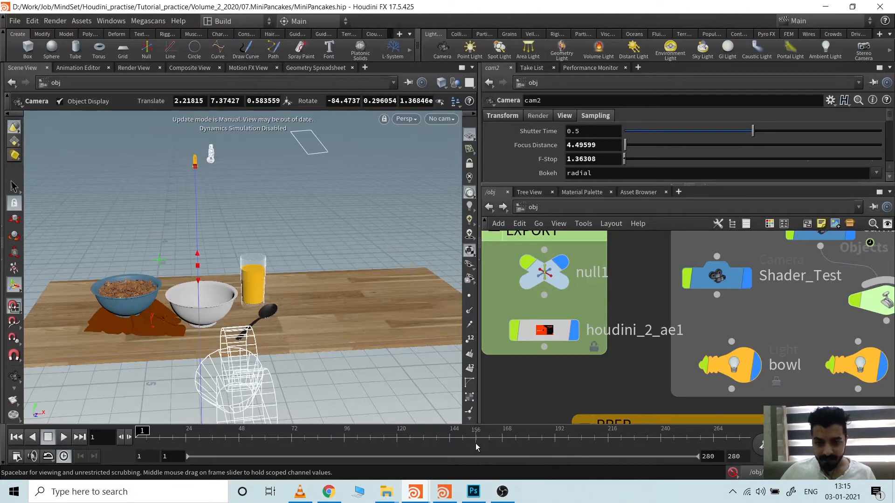
scroll(635, 331, down, 5)
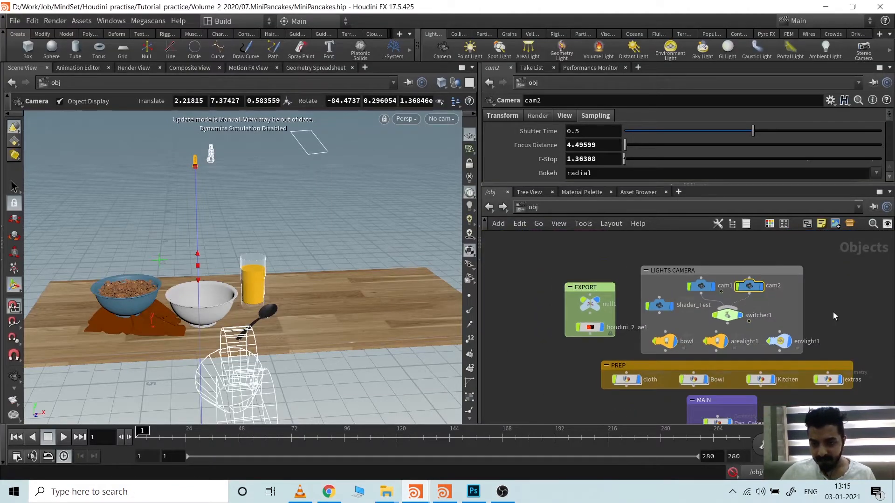
Step: Switch to Chrome, close the SideFX tutorial tab and show the Mini Pancake project in the Gumroad profile's product list
middle_drag(833, 312, 736, 276)
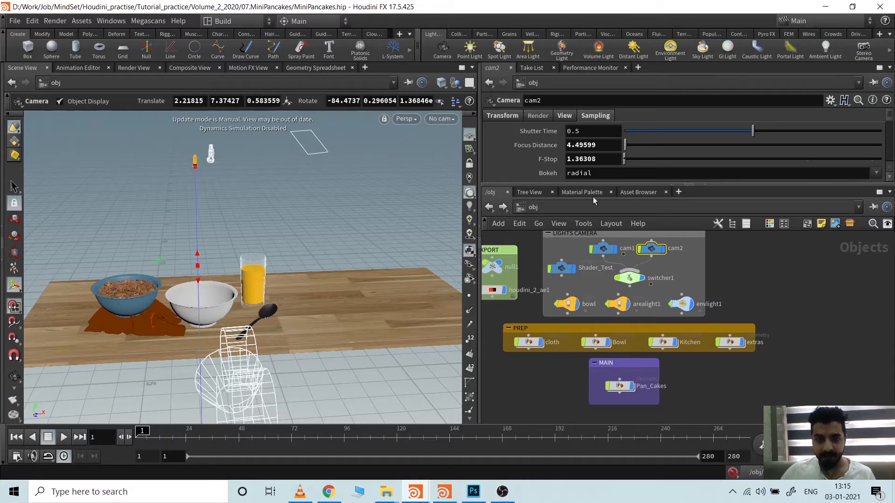
click(825, 7)
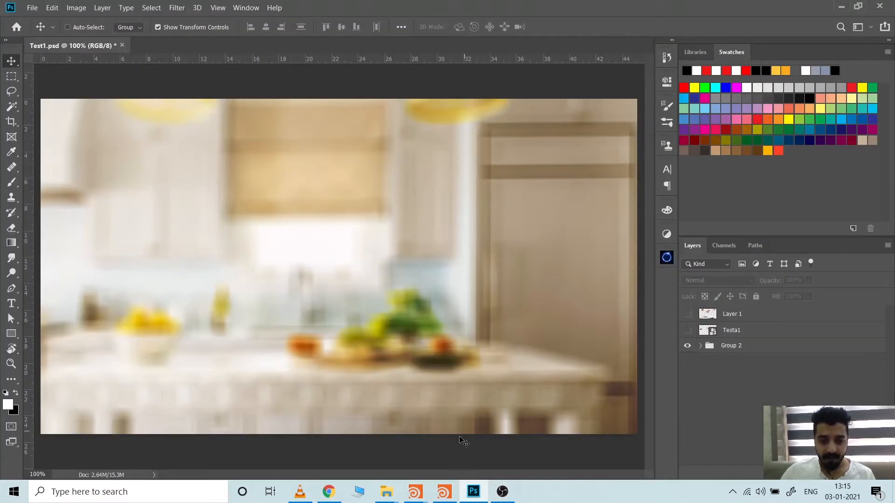
click(337, 495)
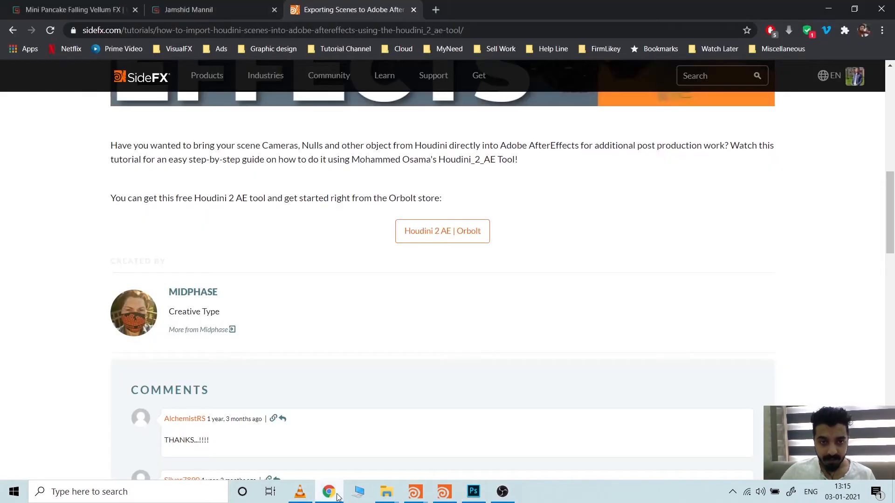
click(413, 10)
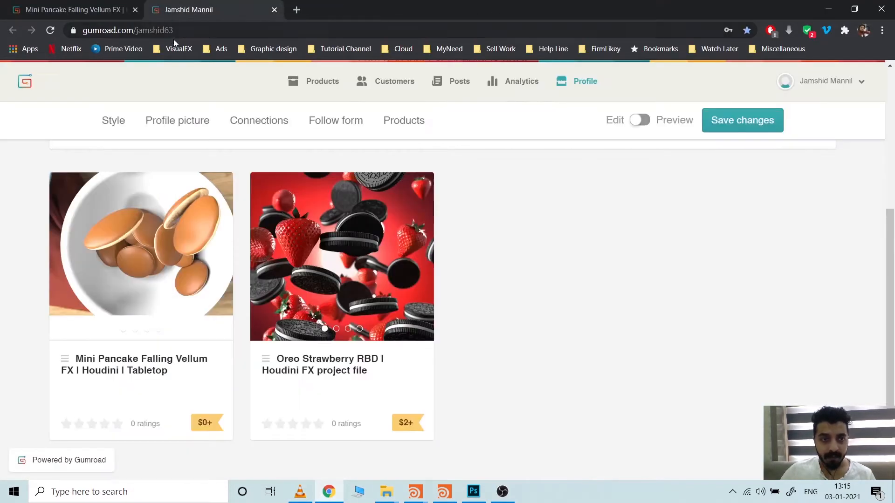
mouse_move(151, 243)
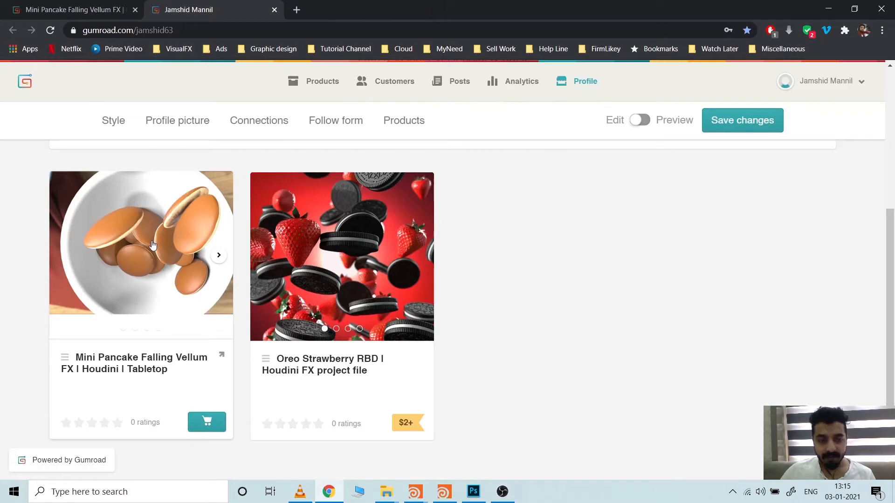
Step: Switch to Test1.psd in Photoshop and show Layer 1 on its own, followed by the Group 2 kitchen background behind it
click(474, 495)
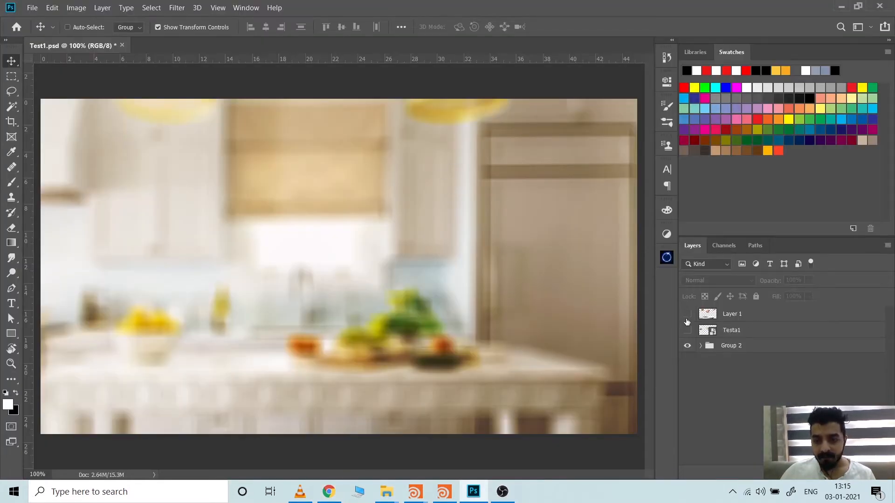
click(688, 346)
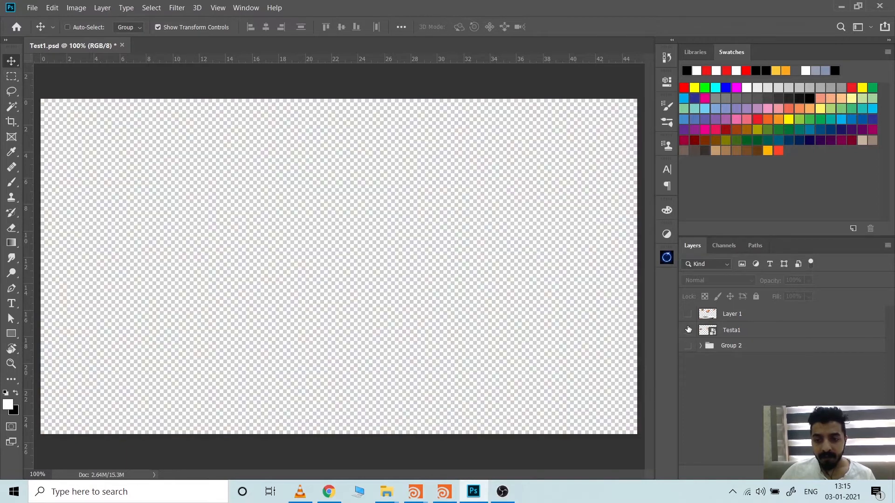
click(689, 315)
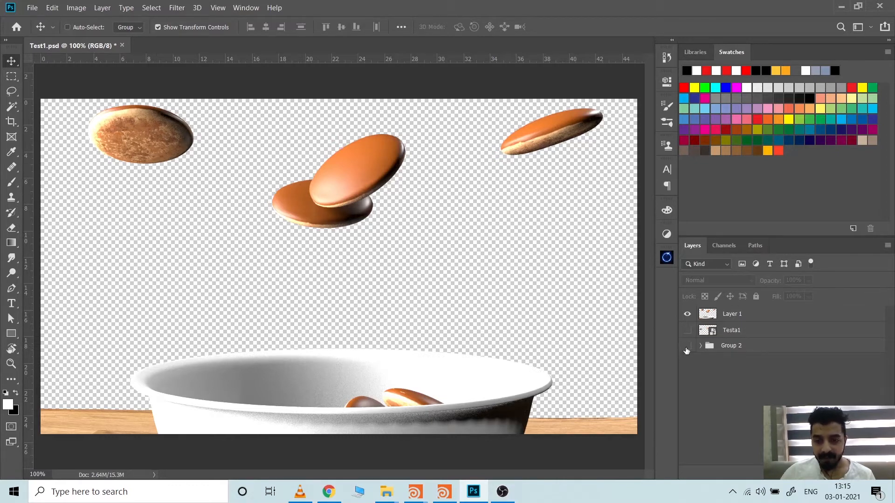
click(687, 346)
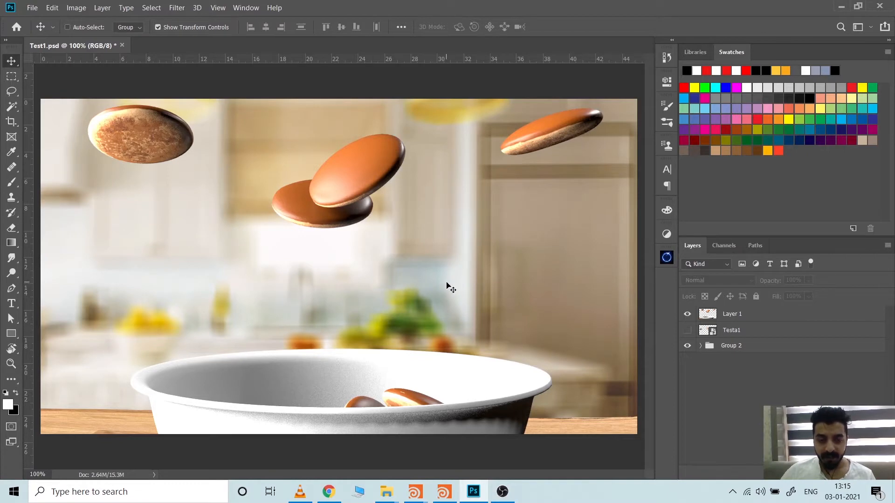
Step: Hide Layer 1, expand Group 2, open the blurred modern-kitchen smart object's source image and return to Test1.psd
click(688, 314)
click(700, 346)
double_click(721, 382)
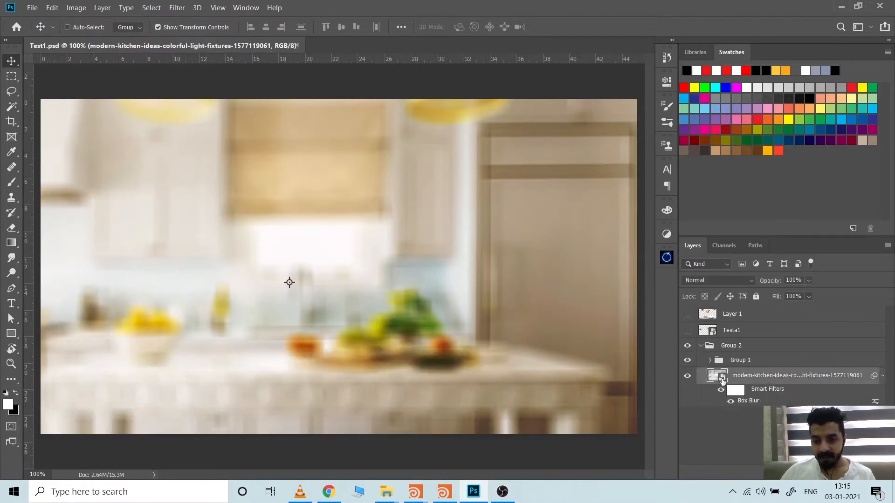
click(163, 45)
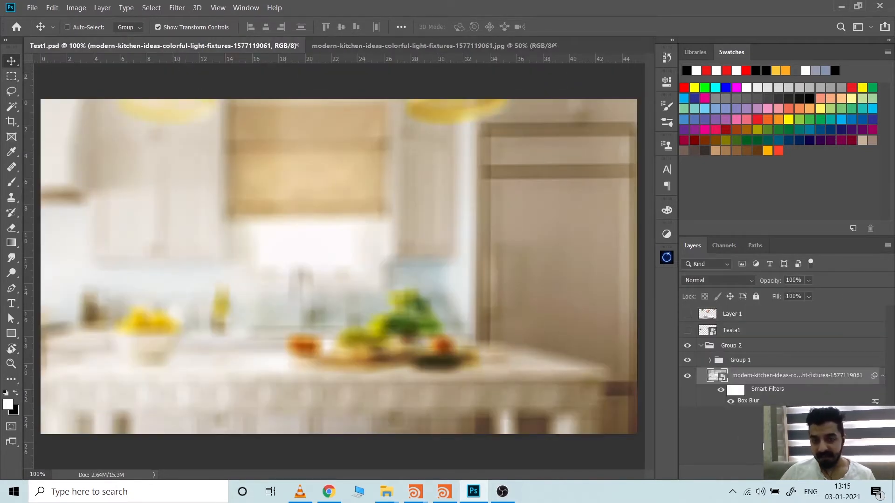
click(763, 447)
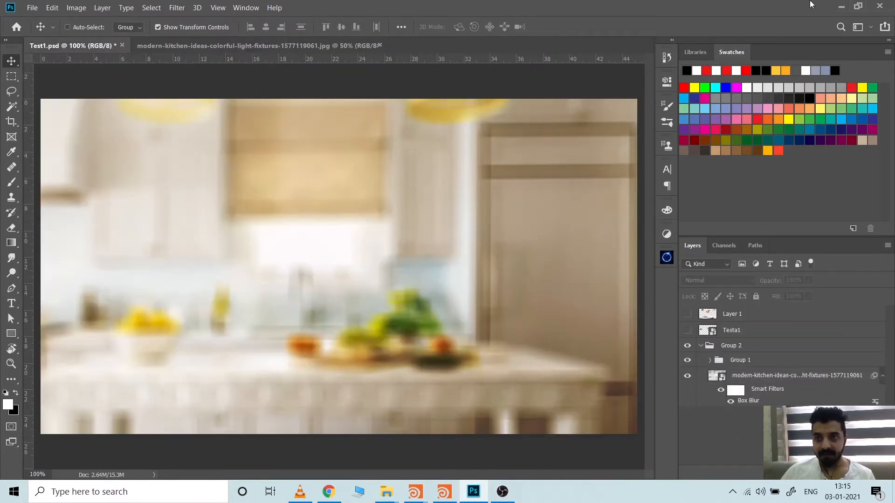
Step: Minimize Photoshop, switch to the GumRoad_MiniPancakes.hiplc Houdini window and frame the PREP and MAIN SIM groups
click(840, 8)
mouse_move(415, 492)
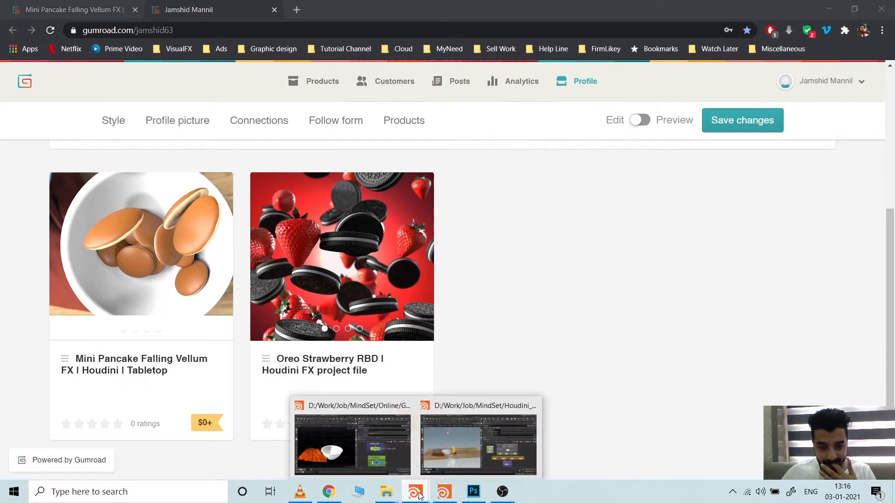
click(446, 400)
scroll(700, 305, down, 3)
middle_drag(777, 268, 829, 359)
scroll(742, 361, up, 3)
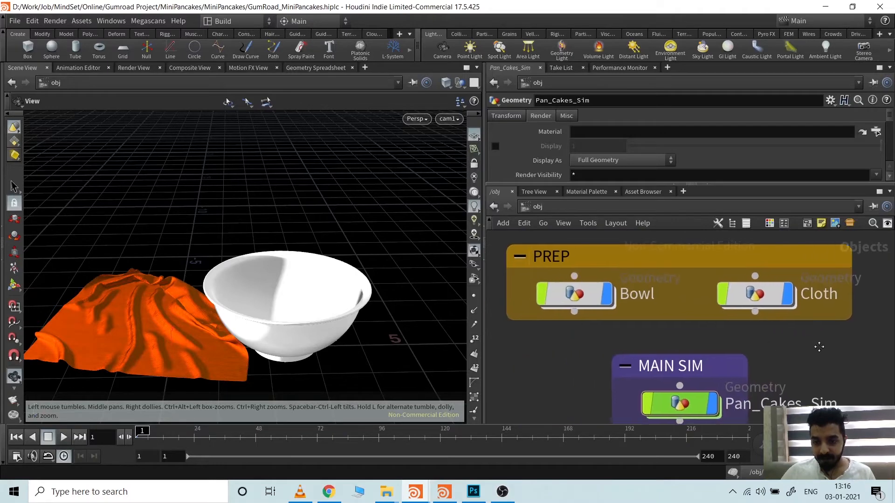
Step: Enter the Bowl geometry node, select its OBJ_Bowl, OUT_Bowl and output0 nodes, and return to the object level
double_click(574, 299)
drag(622, 255, 737, 410)
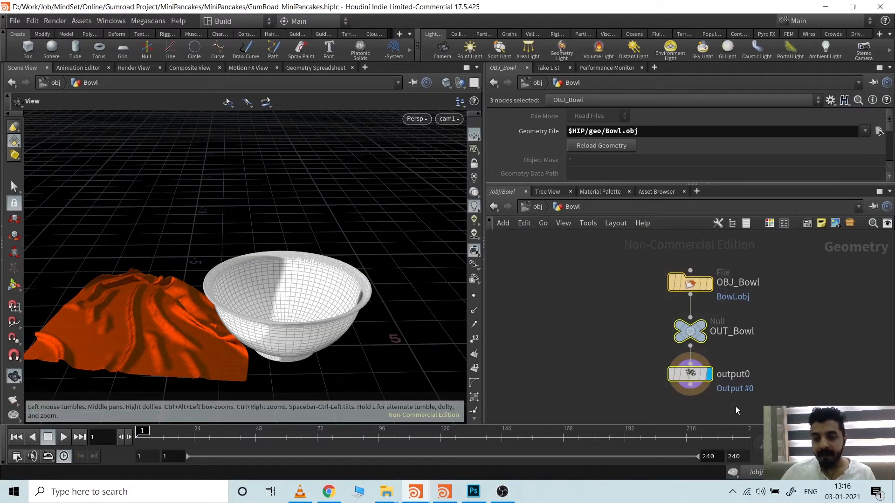
click(533, 207)
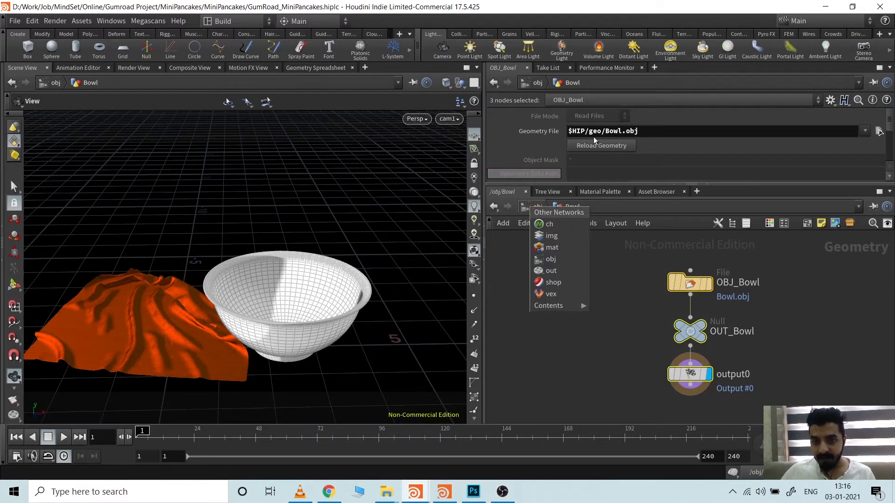
click(505, 275)
click(532, 208)
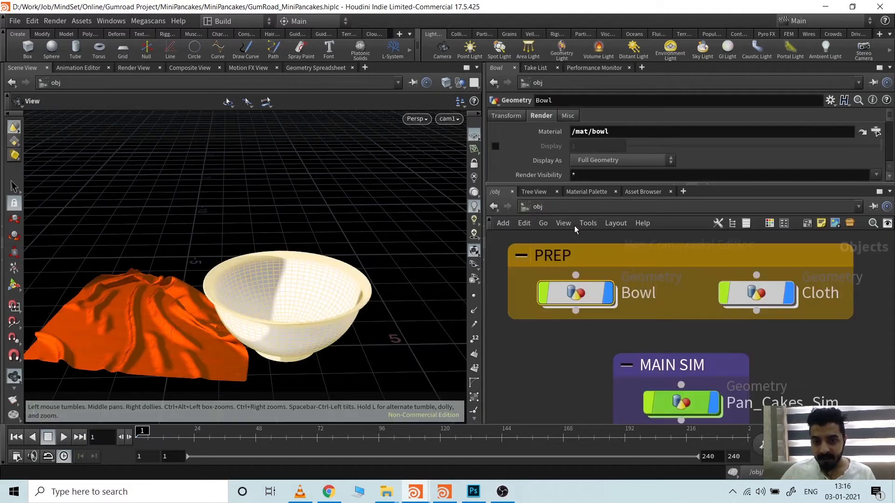
Step: Enter the Cloth geometry node and display and select the planarpatch1 node at the start of its chain
click(767, 295)
double_click(767, 295)
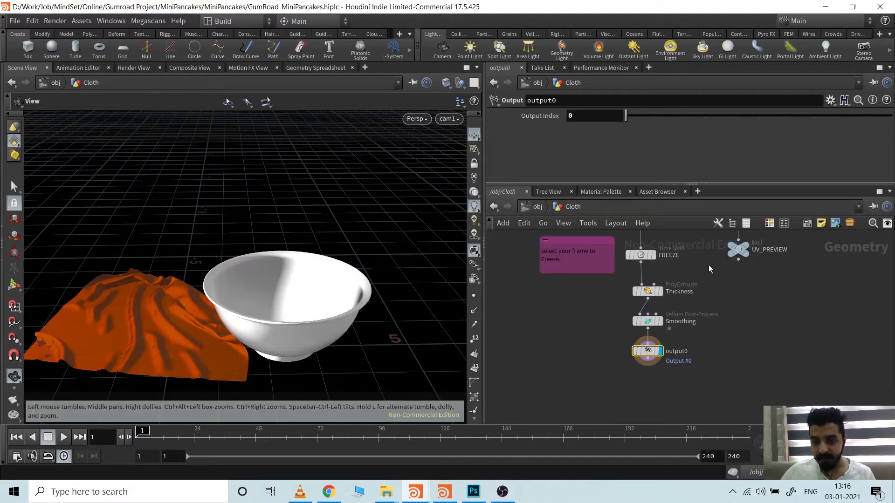
middle_drag(708, 265, 702, 404)
middle_drag(700, 305, 700, 424)
scroll(681, 296, up, 2)
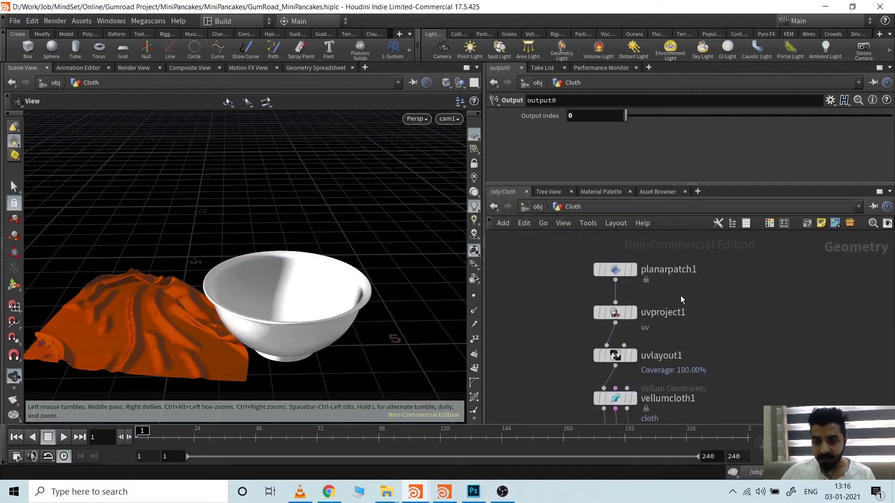
scroll(681, 300, up, 1)
mouse_move(626, 266)
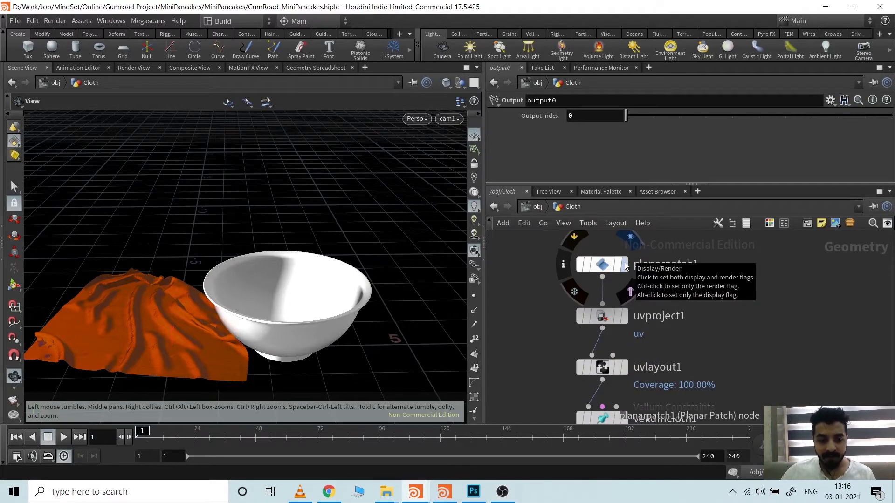
click(625, 265)
click(601, 270)
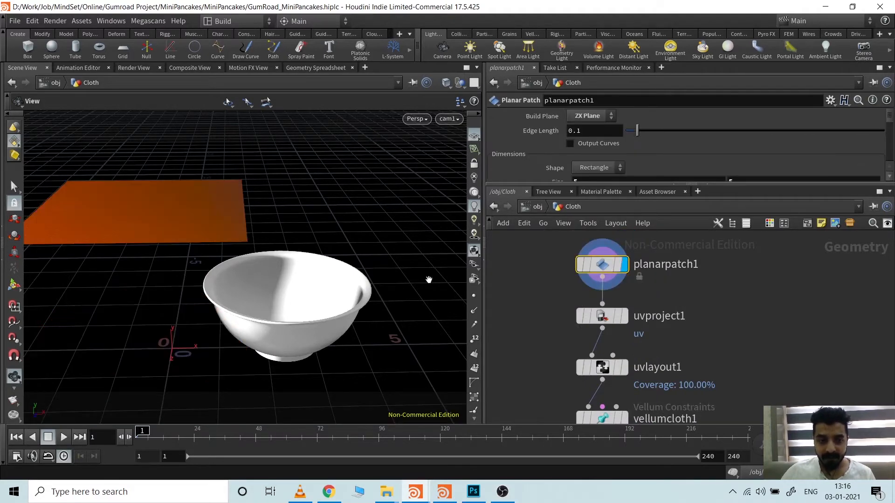
Step: Hide the other objects in the viewport, frame the cloth patch and switch to headlight-only lighting
middle_drag(157, 212, 243, 227)
drag(234, 289, 235, 285)
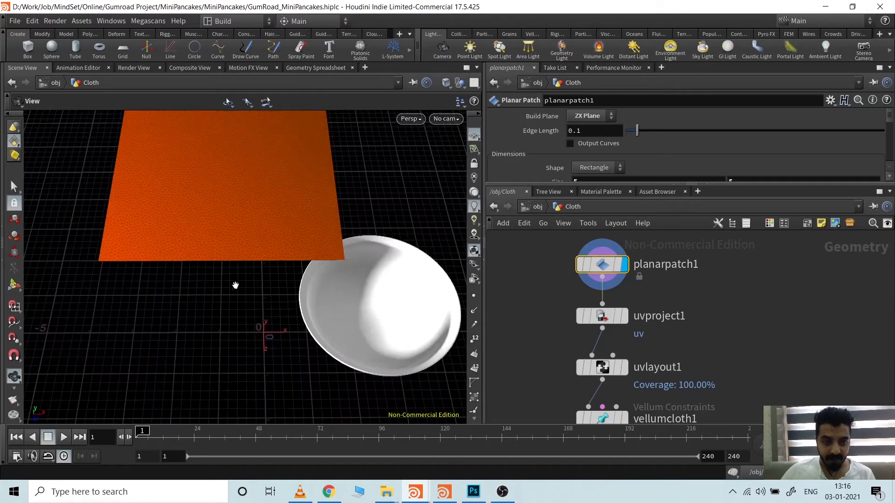
click(460, 84)
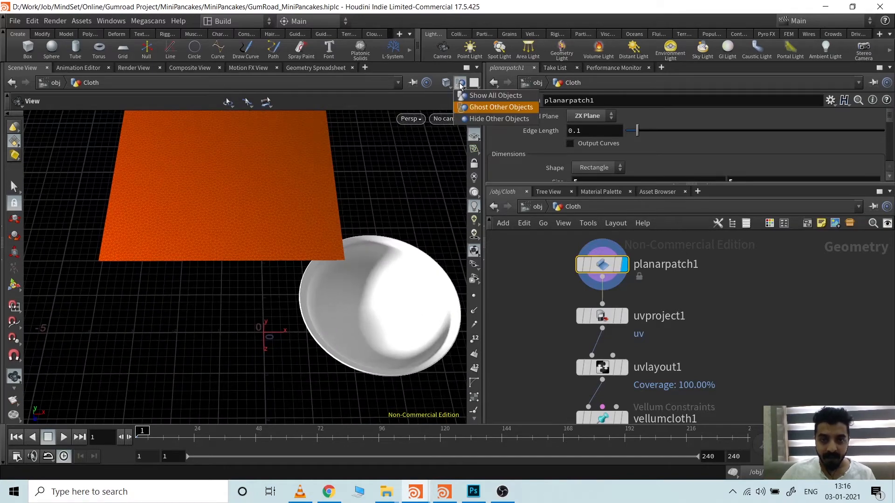
click(481, 117)
key(h)
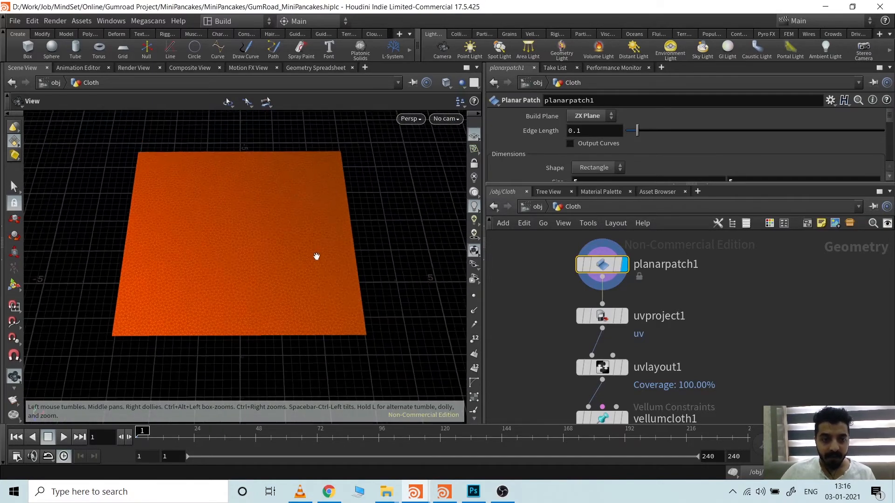
click(474, 193)
mouse_move(349, 262)
mouse_down()
mouse_move(343, 238)
mouse_move(295, 292)
mouse_move(340, 258)
mouse_move(334, 253)
mouse_up()
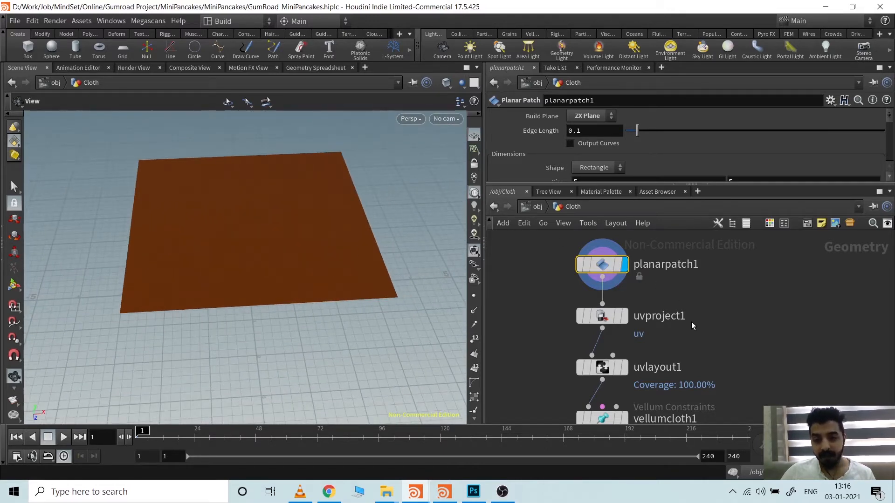
Step: Select the uvproject1 node, display uvlayout1, and display and select the vellumcloth1 constraint node
key(c)
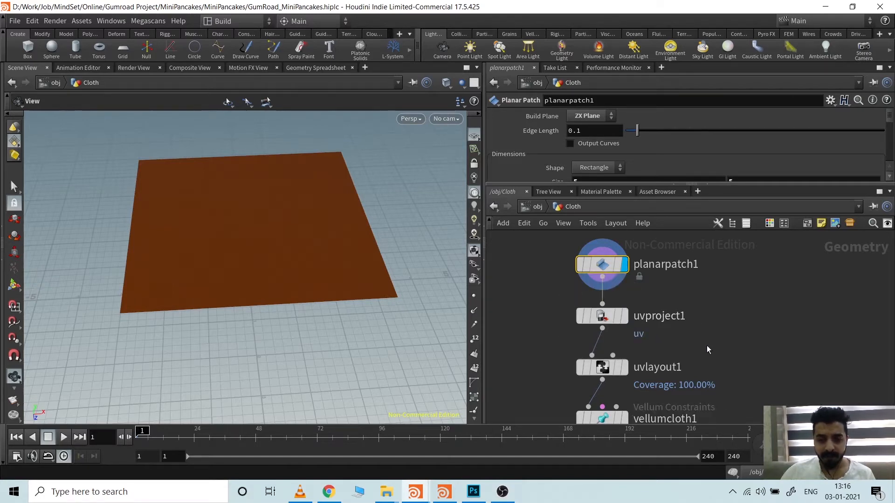
middle_drag(707, 345, 678, 291)
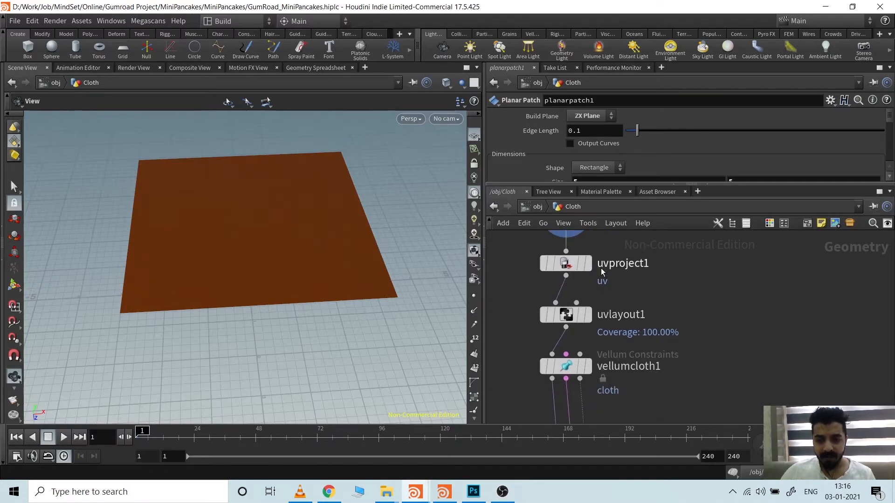
click(559, 268)
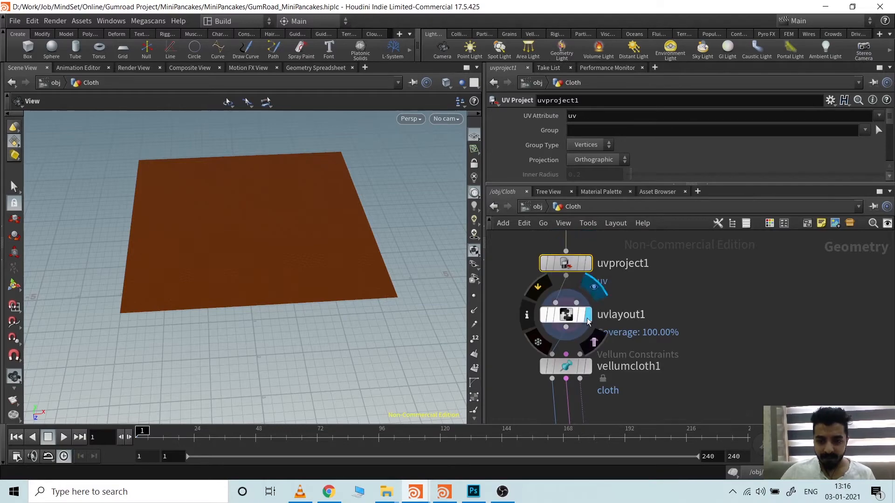
click(578, 313)
scroll(644, 290, down, 3)
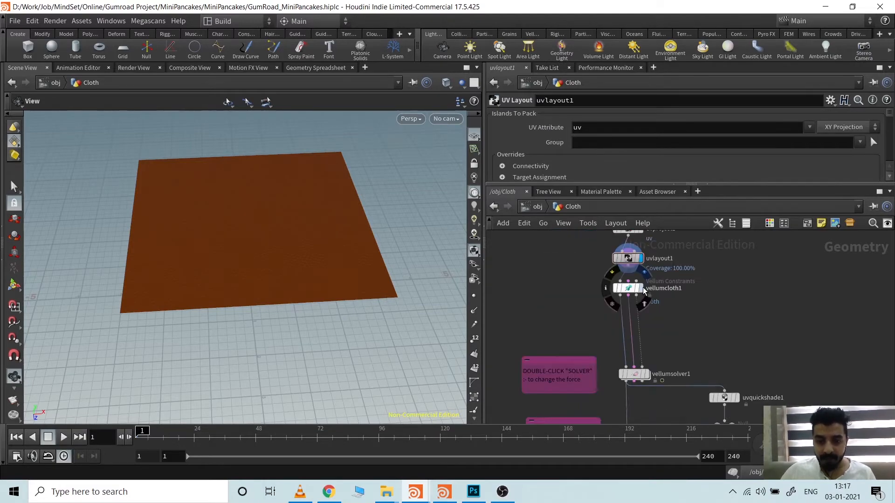
click(640, 289)
click(629, 287)
click(717, 326)
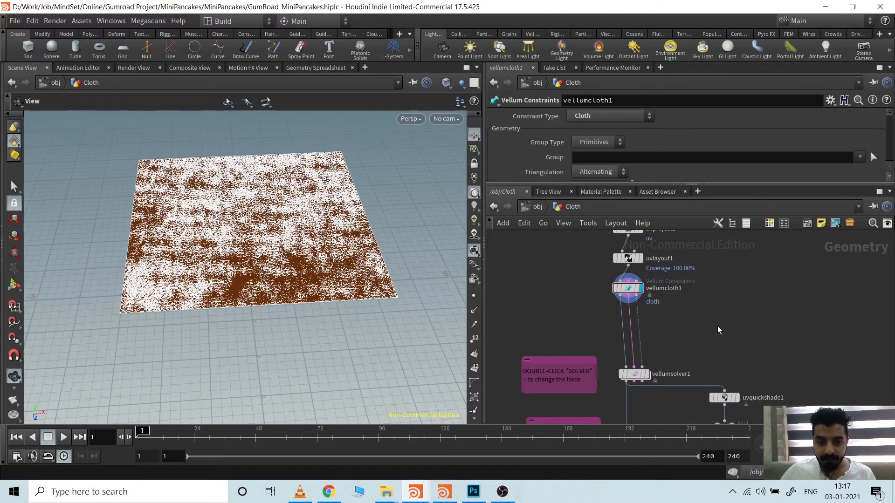
Step: Inspect the vellumcloth1 constraints on the patch up close, enlarge the parameter area to review its settings and reveal vellumsolver1 in the network
scroll(259, 265, up, 5)
scroll(259, 265, down, 6)
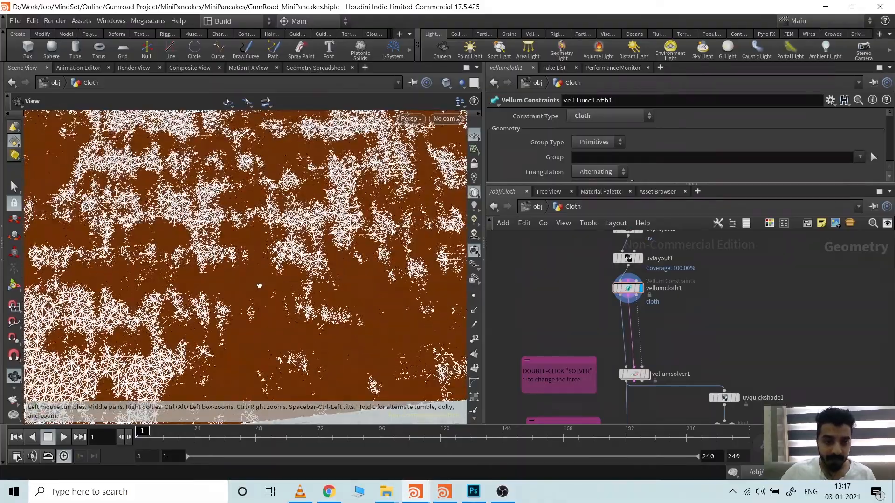
scroll(242, 229, down, 1)
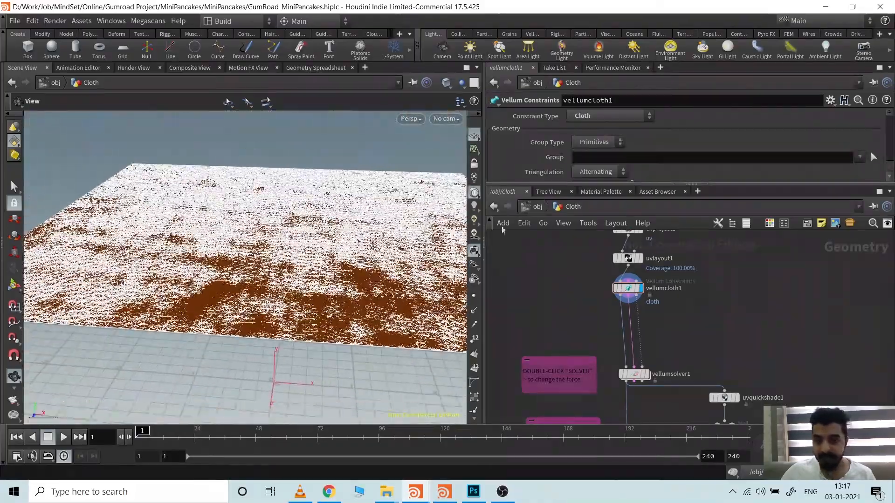
middle_drag(772, 270, 777, 301)
drag(749, 184, 755, 309)
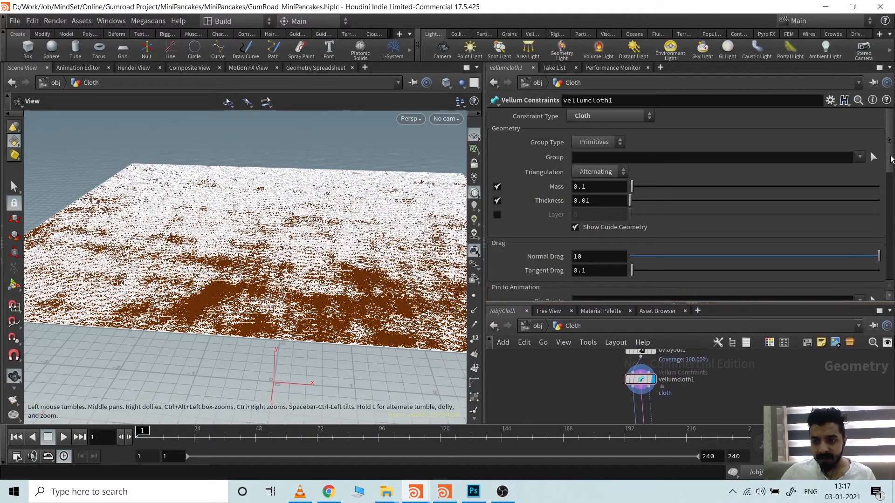
drag(890, 150, 890, 110)
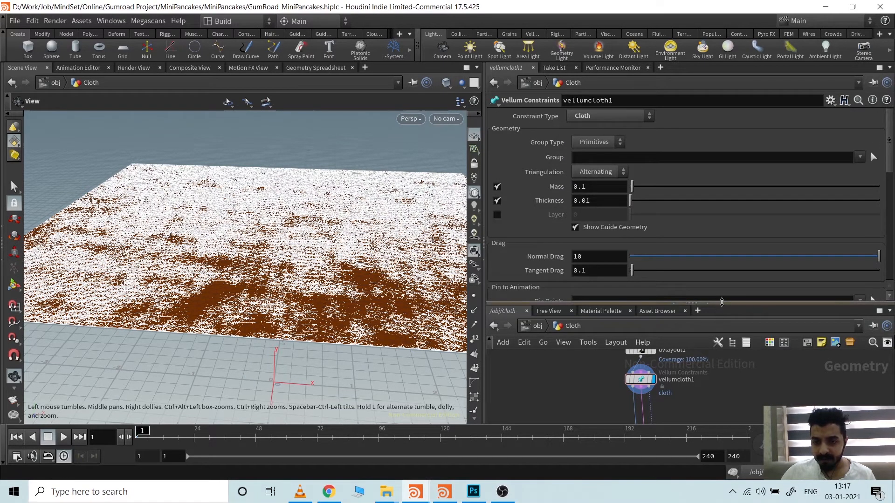
drag(722, 290, 723, 239)
middle_drag(720, 352, 711, 291)
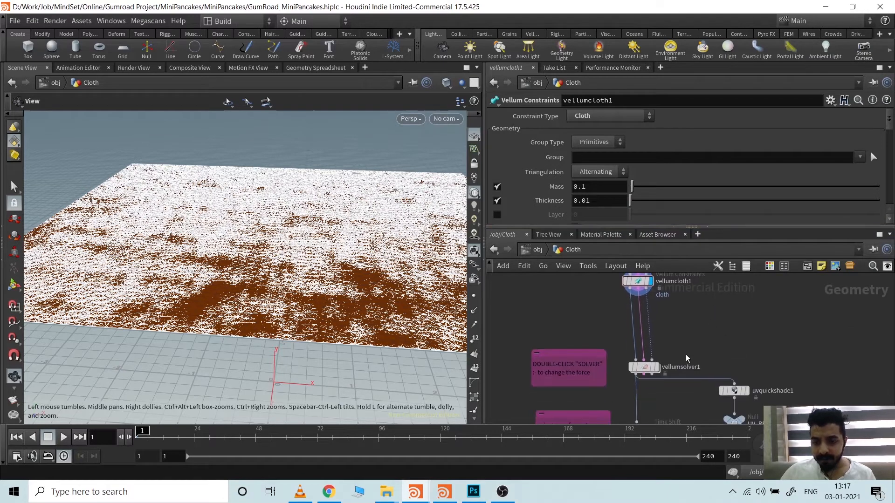
Step: Display and select the vellumsolver1 node and review its Solver settings for iterations and collisions
click(657, 367)
click(651, 371)
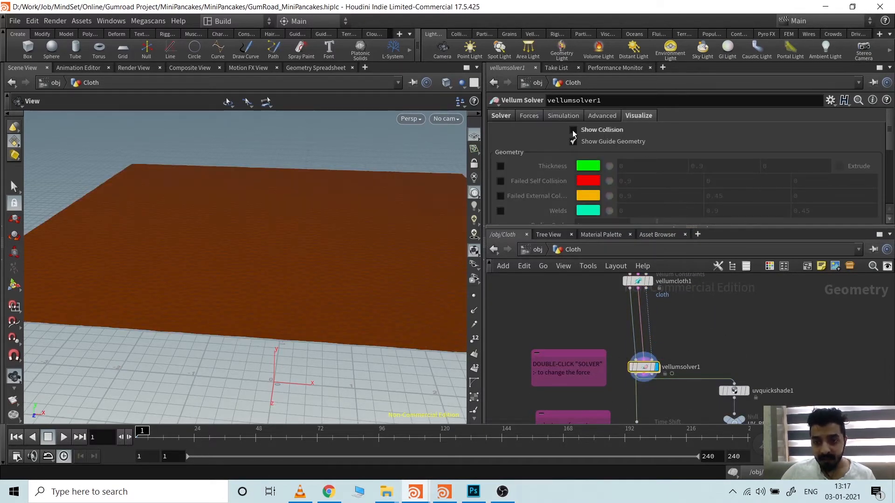
click(501, 116)
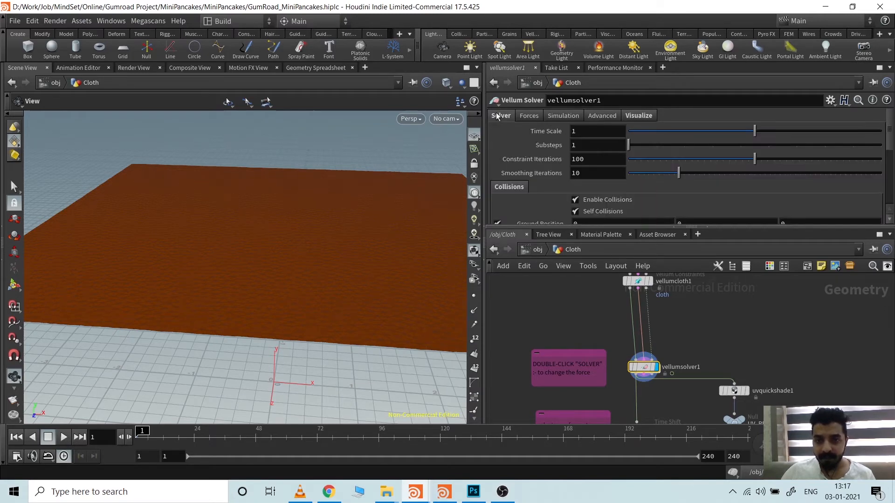
scroll(521, 200, down, 5)
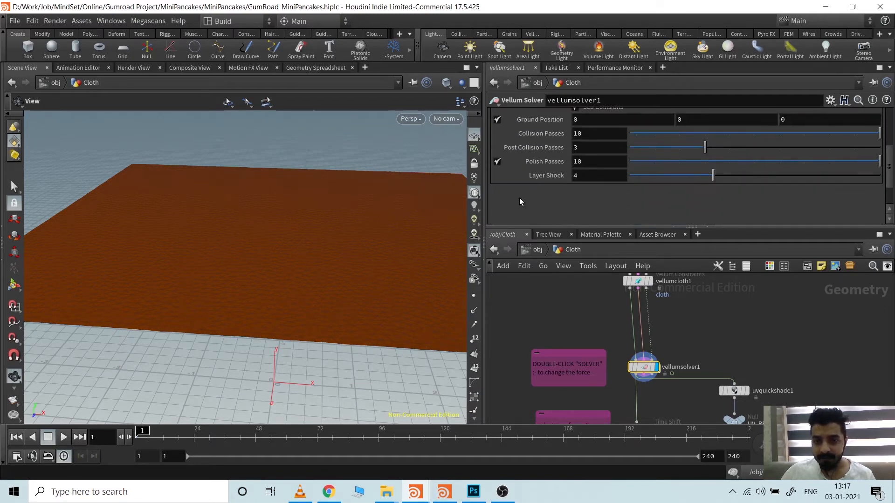
scroll(520, 198, up, 5)
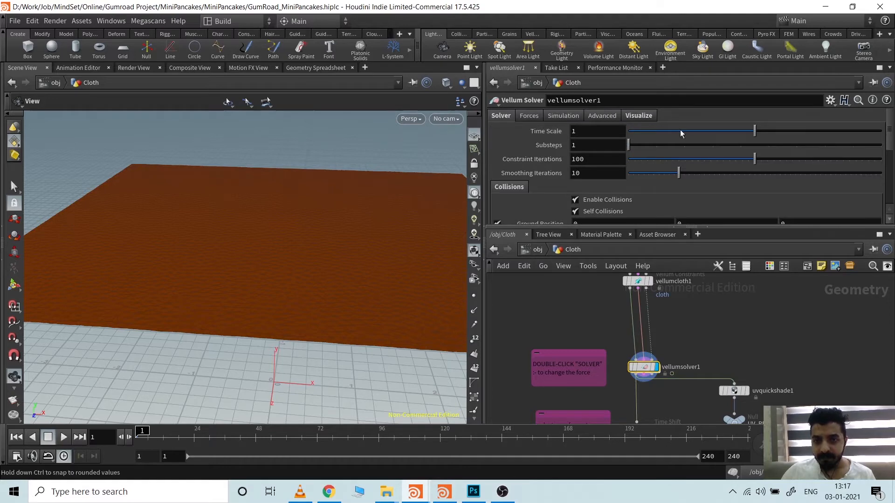
Step: Enter the forces network inside vellumsolver1, select the popforce1 node and return to the Cloth network
double_click(647, 369)
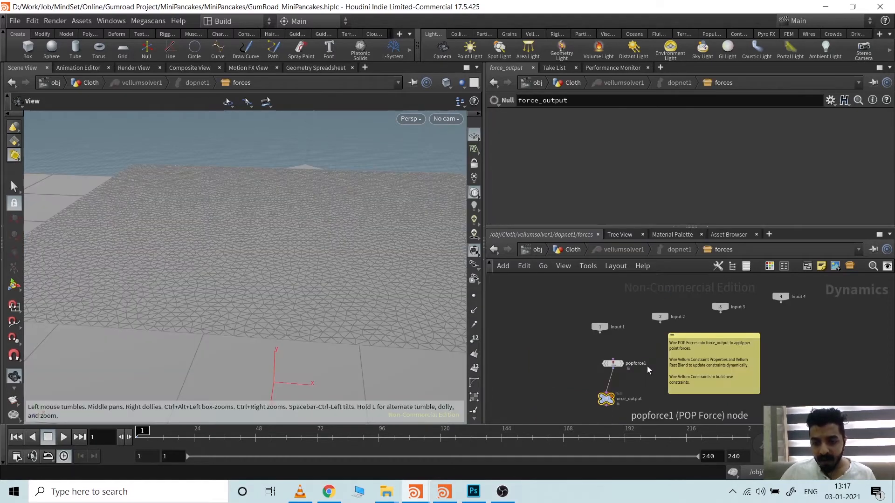
drag(600, 371, 602, 371)
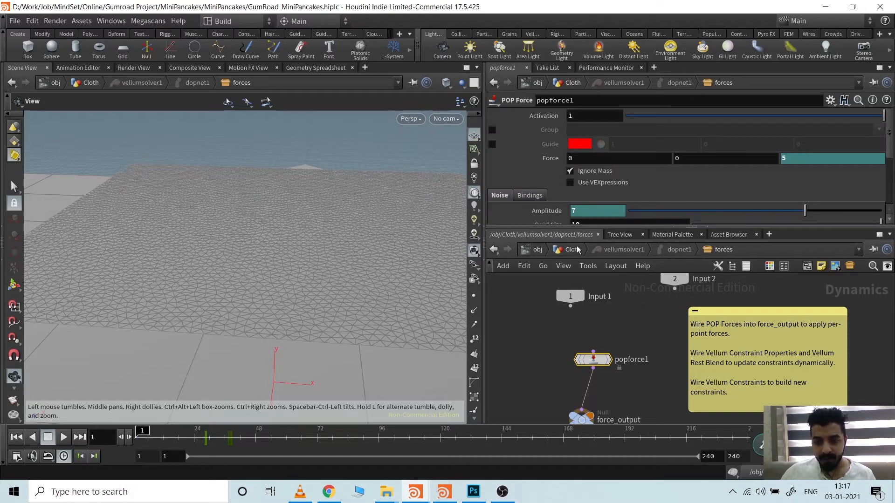
click(494, 250)
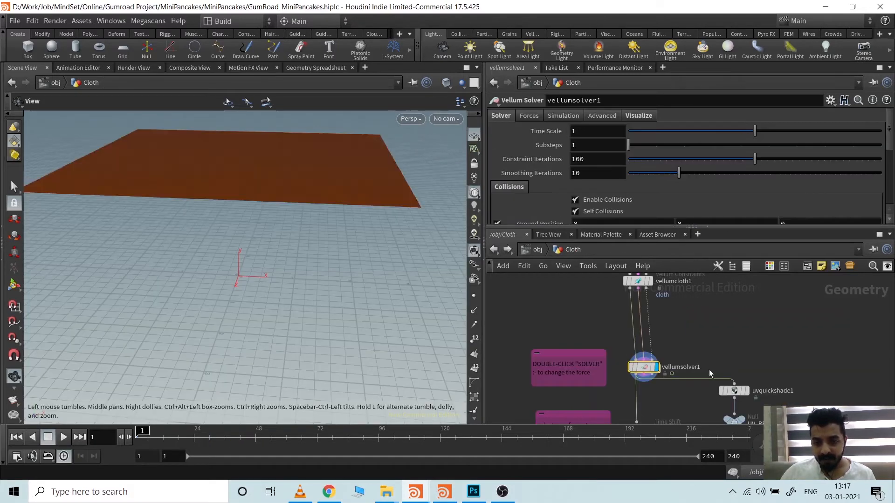
Step: Reopen the solver's forces network, cut the wire between popforce1 and force_output and return to the Cloth network
double_click(651, 368)
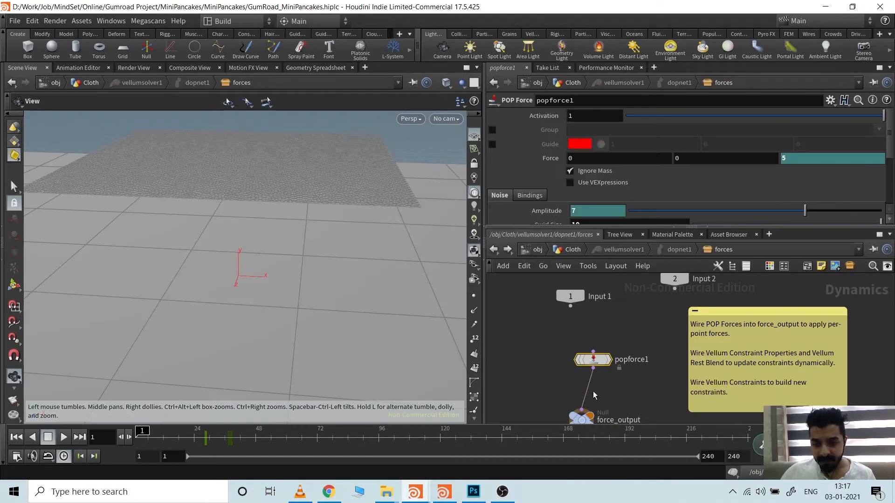
key(y)
drag(582, 390, 620, 390)
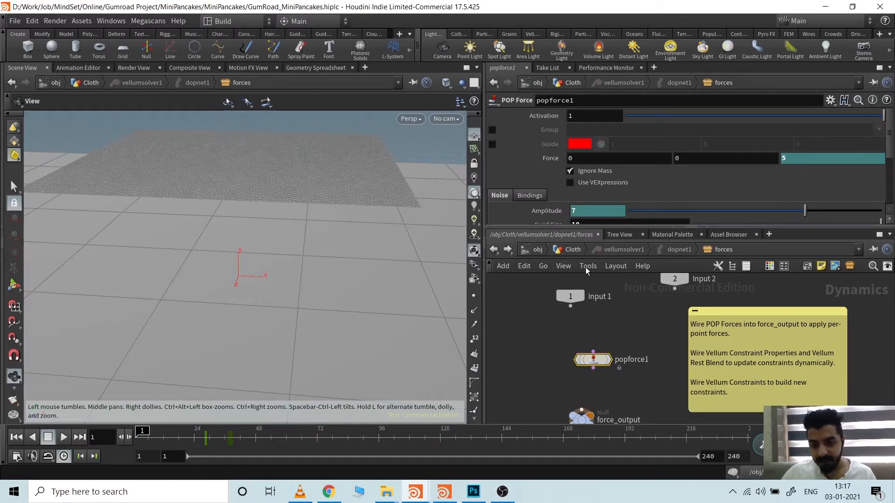
click(494, 249)
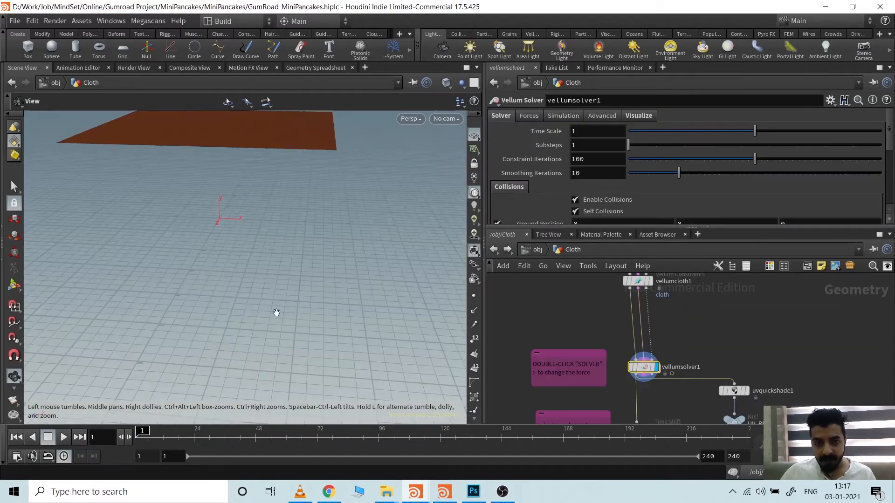
Step: Play the cloth simulation without the POP force, stop it and return to frame 1
scroll(270, 302, down, 3)
drag(269, 302, 331, 320)
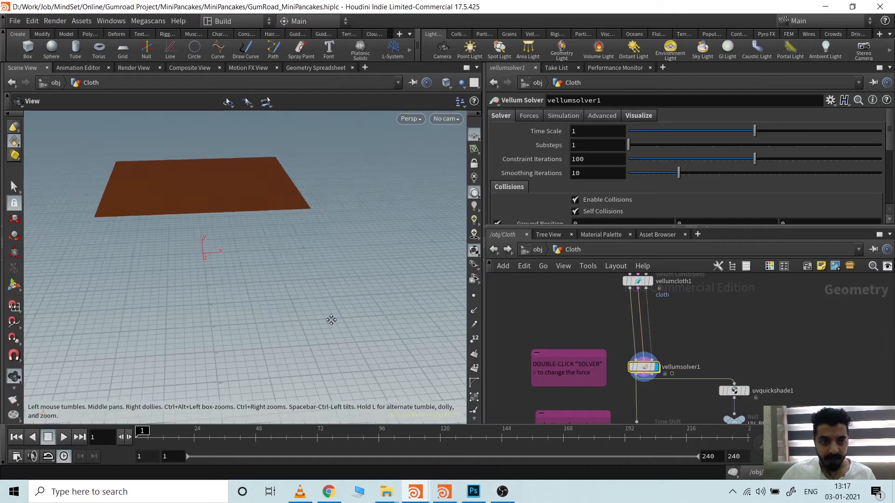
click(63, 438)
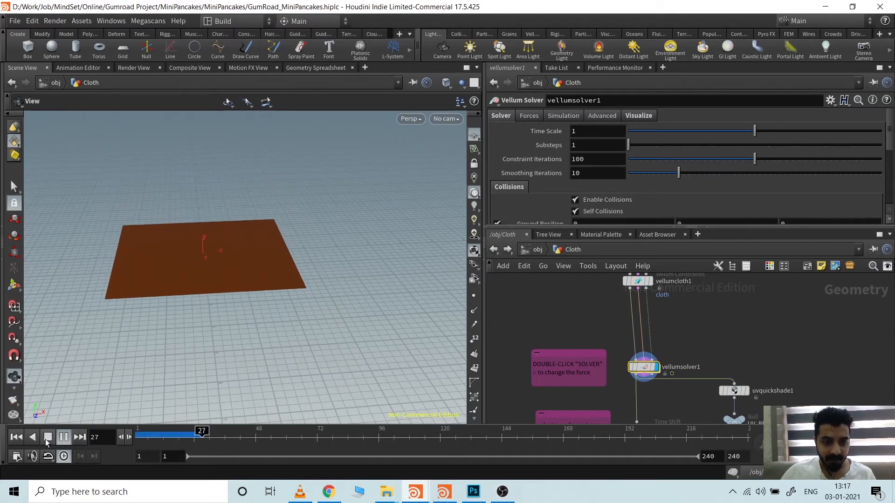
click(48, 440)
drag(301, 288, 338, 315)
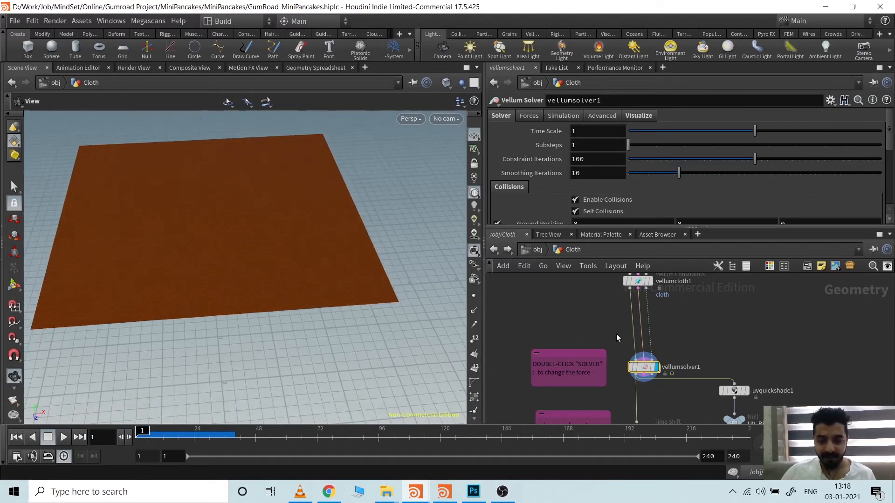
Step: Enter the forces network of vellumsolver1 again and reconnect popforce1 to force_output
double_click(640, 369)
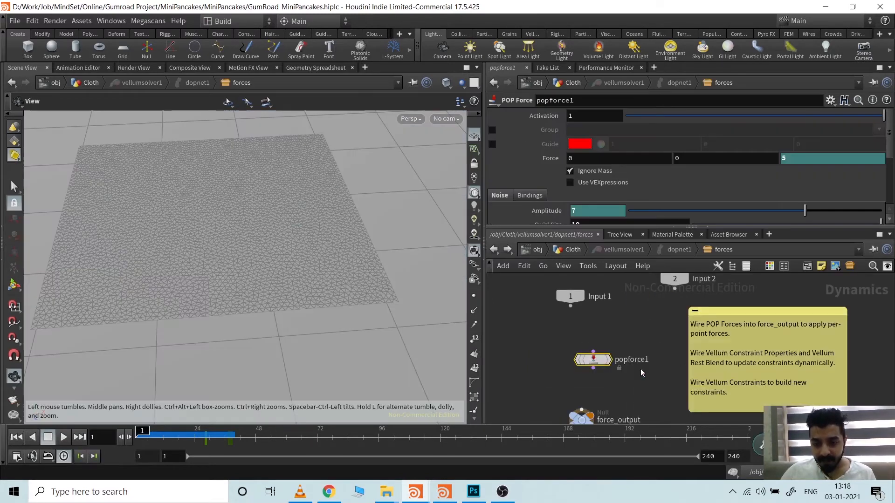
middle_drag(614, 382, 605, 338)
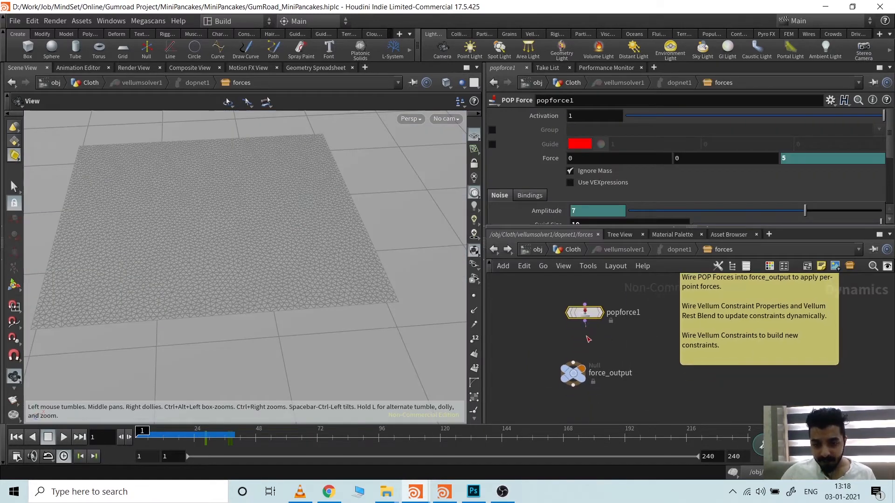
drag(584, 321, 574, 366)
Step: Review the force and noise settings of popforce1 in an enlarged parameter area, restore the layout and return to the Cloth network
scroll(888, 149, down, 2)
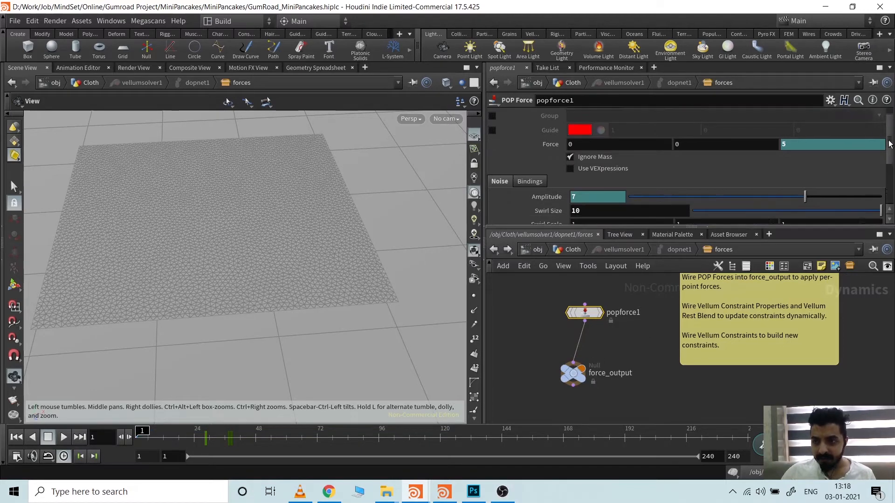
drag(717, 228, 718, 343)
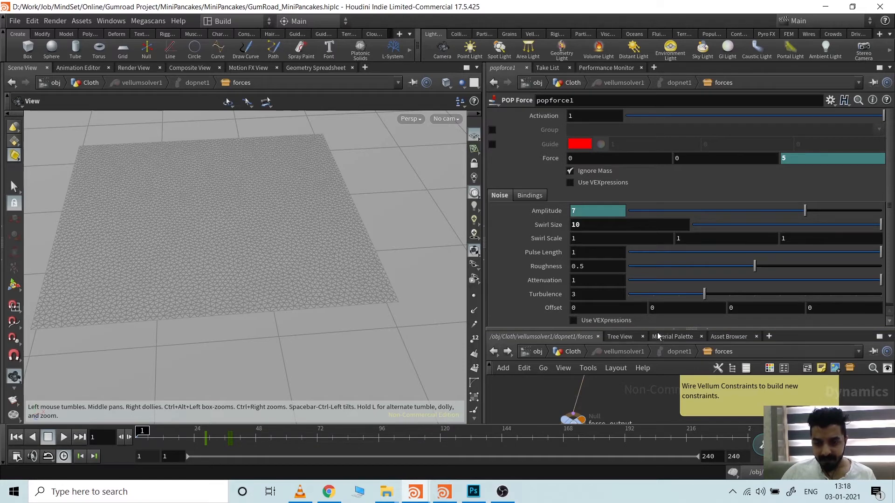
drag(657, 329, 657, 244)
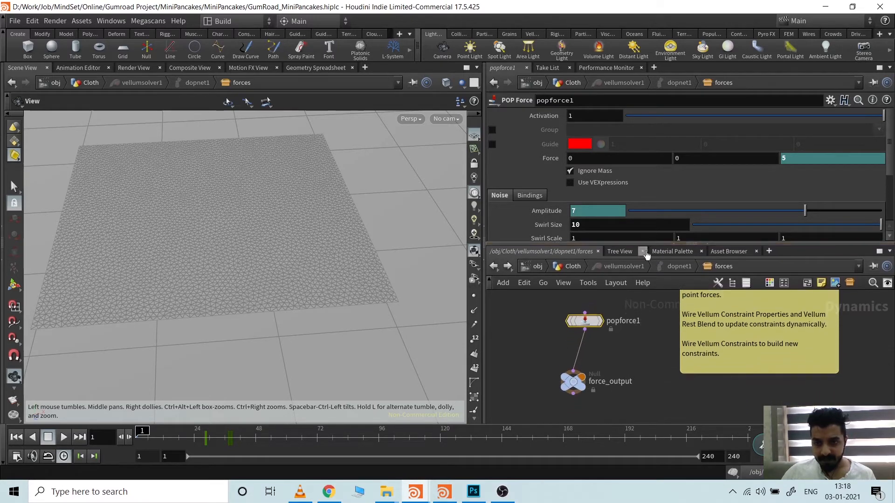
click(493, 267)
Step: Play the cloth simulation with the POP force connected, pausing partway to inspect the folds, and stop at frame 49
middle_drag(212, 289, 304, 323)
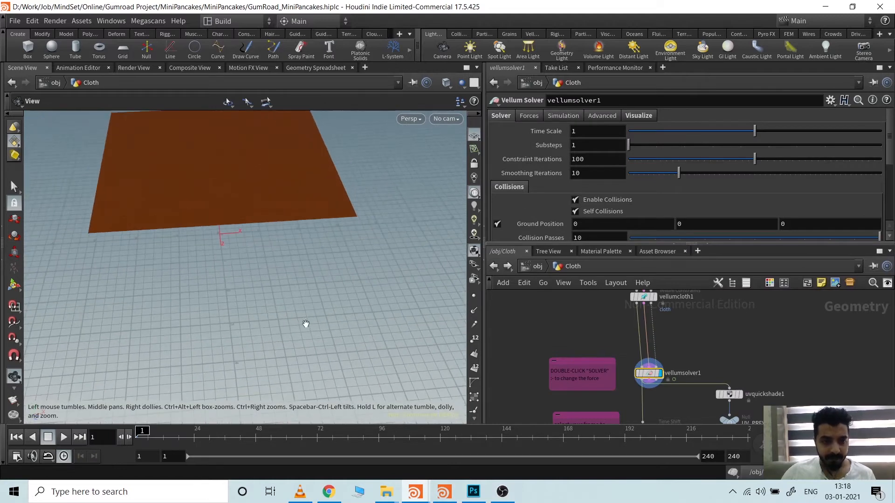
drag(303, 323, 273, 309)
click(64, 437)
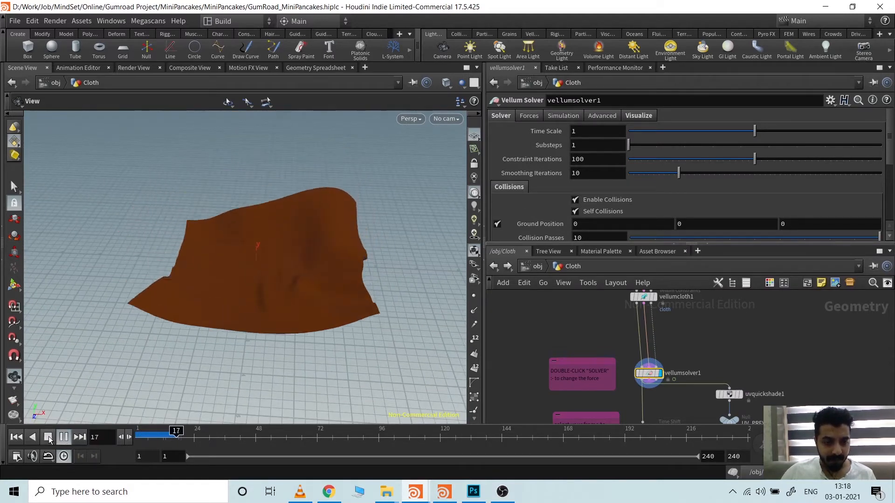
click(59, 439)
drag(303, 389, 270, 388)
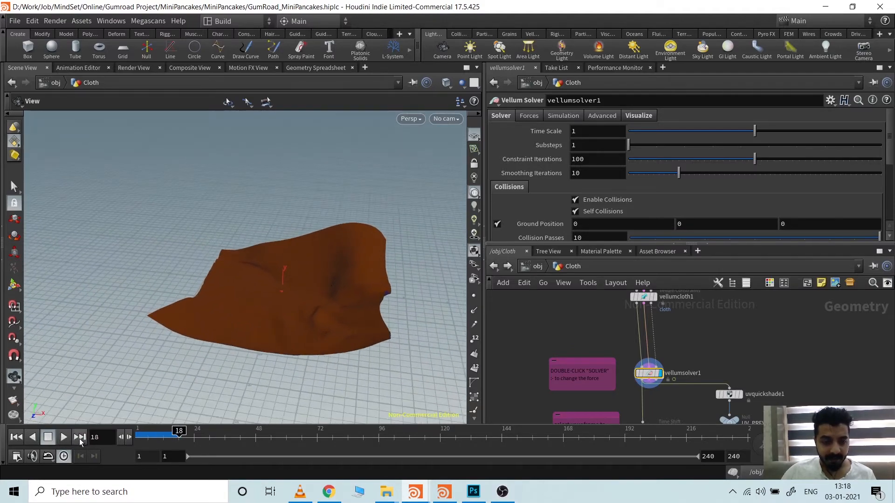
click(64, 439)
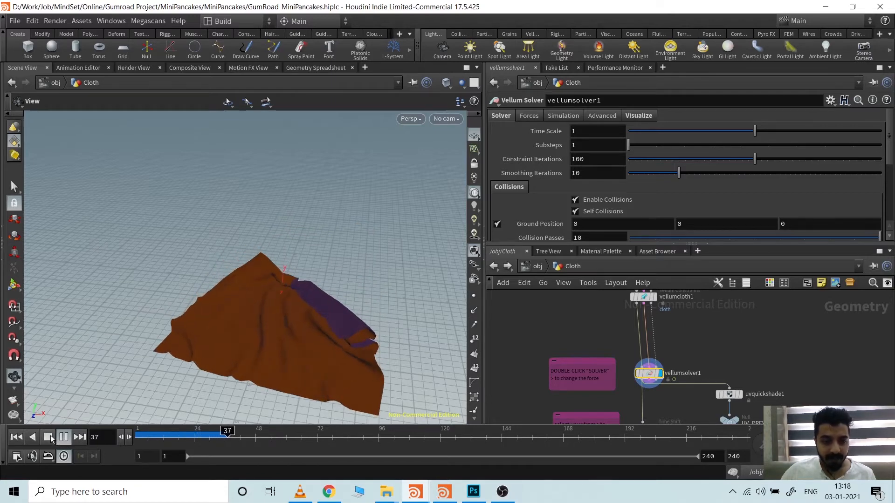
click(48, 438)
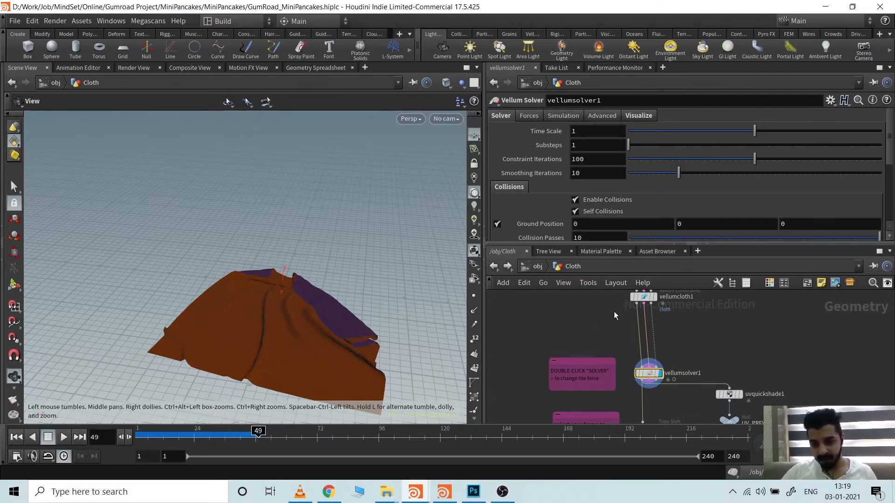
Step: Add a Vellum Configure Cloth node in the empty area beside the existing cloth chain
scroll(601, 340, down, 3)
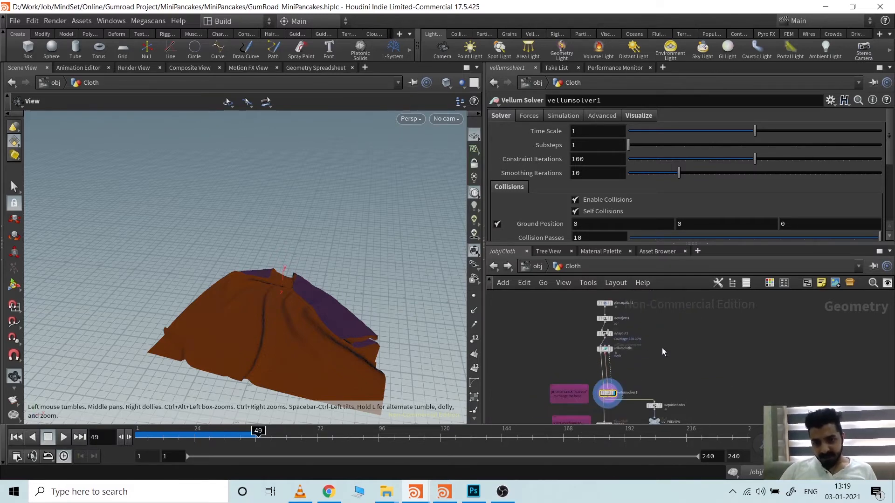
scroll(657, 342, up, 1)
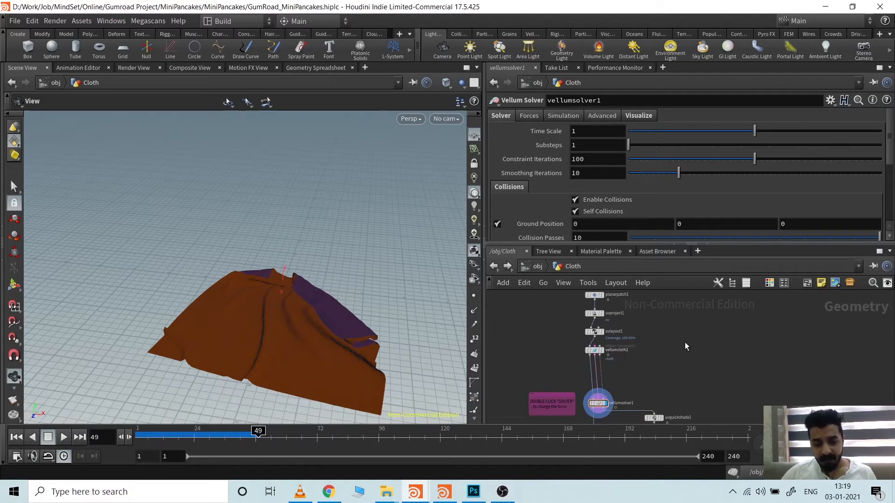
key(Tab)
text(vellum)
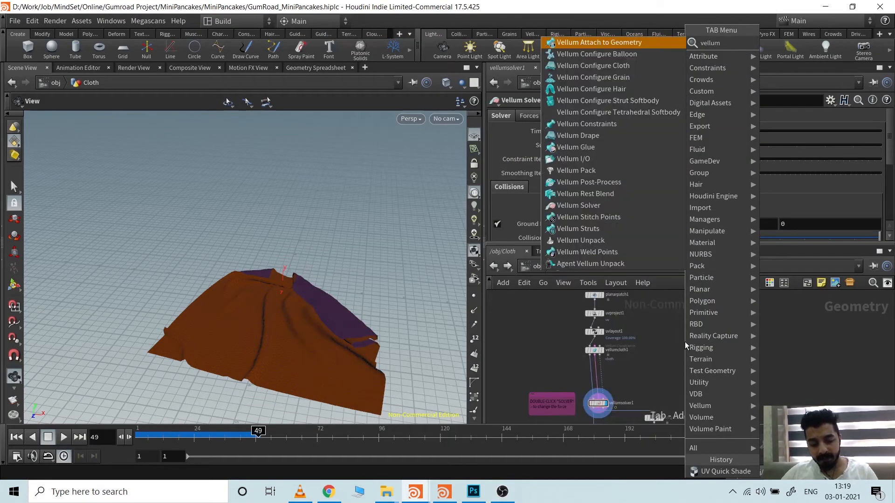
text( clo)
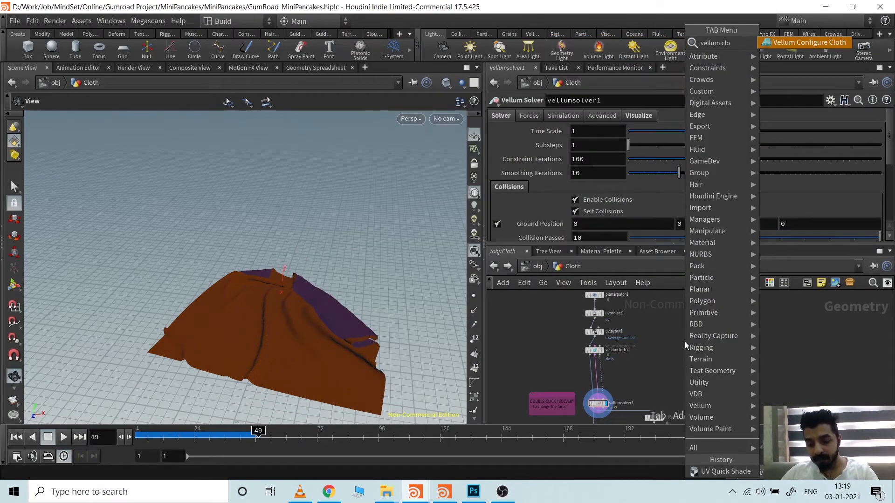
key(Return)
click(698, 330)
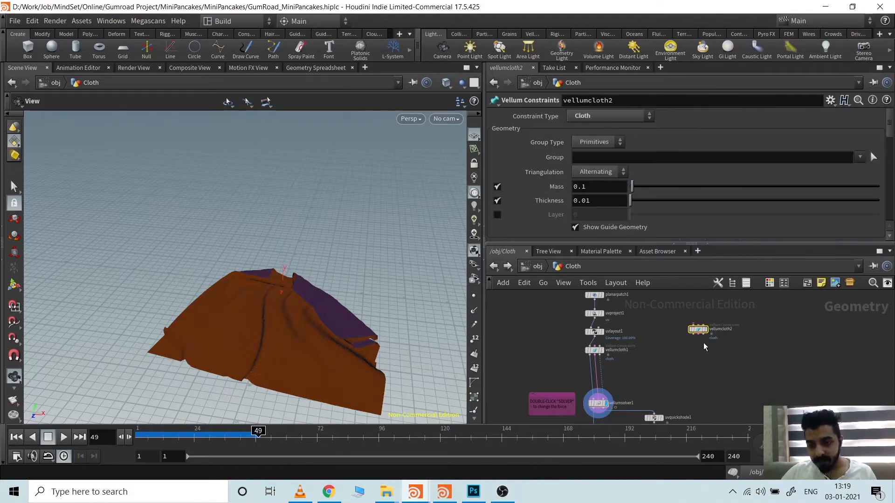
Step: Add a Vellum Solver node below the new cloth constraint node, and delete both example nodes
key(Tab)
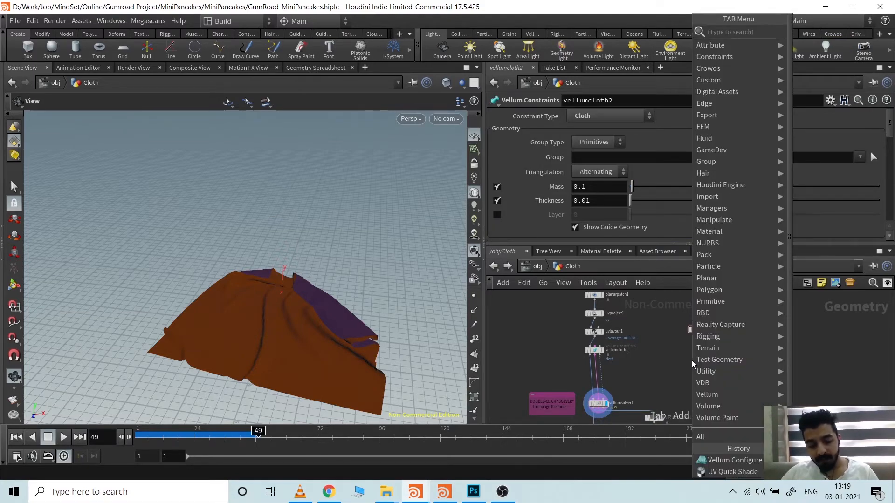
text(vellu)
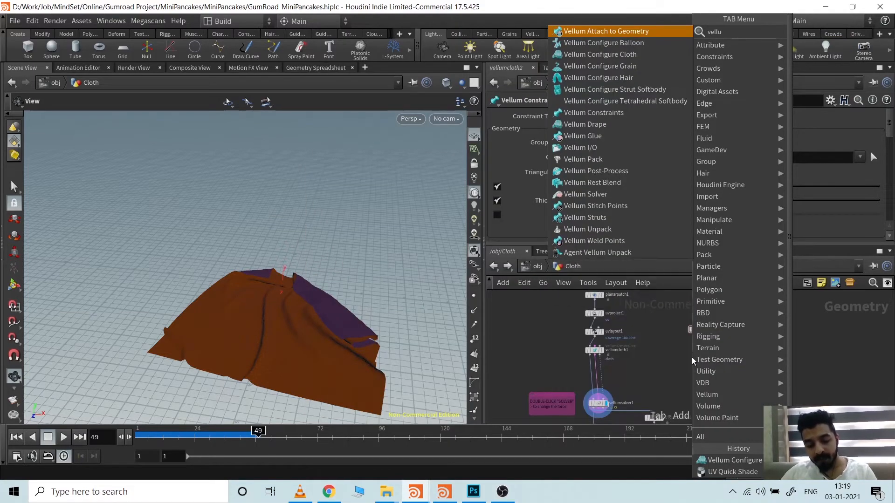
text(m sol)
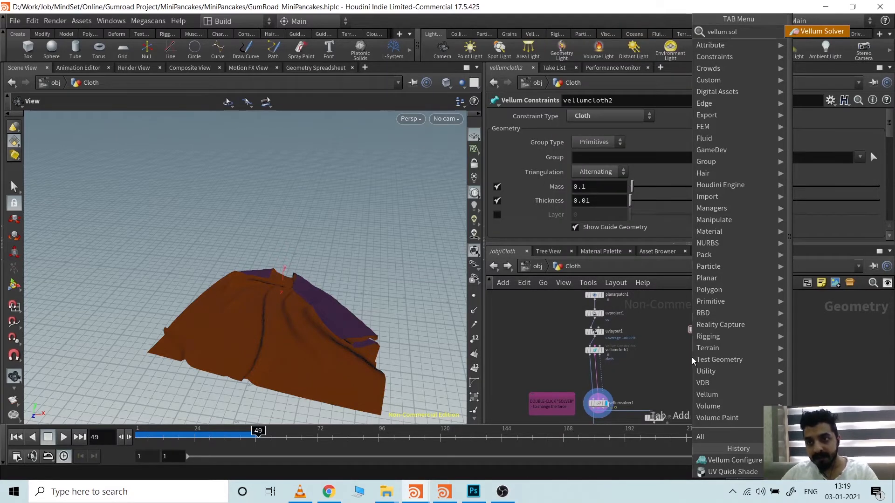
key(Return)
drag(670, 306, 732, 385)
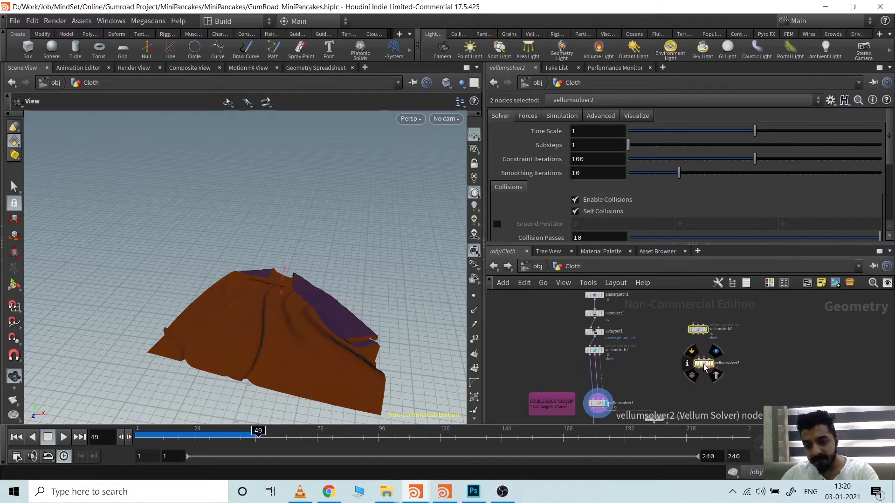
key(Delete)
Step: Display the uvquickshade1 node to inspect the brick UV preview on the cloth, and browse for its texture map without choosing another image
middle_drag(690, 369, 717, 323)
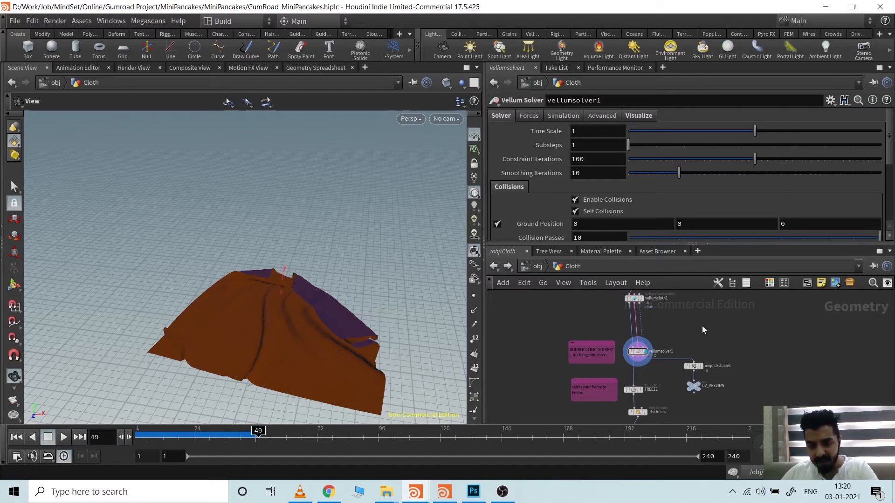
middle_drag(700, 333, 693, 315)
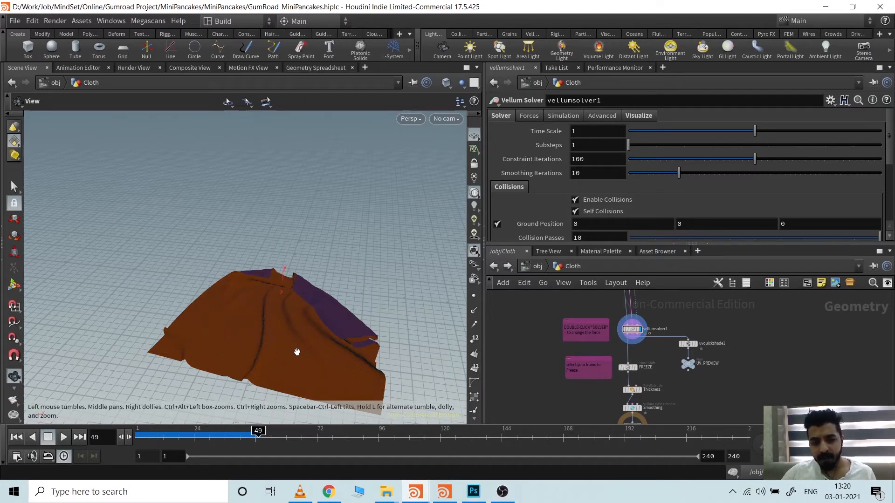
scroll(653, 353, up, 3)
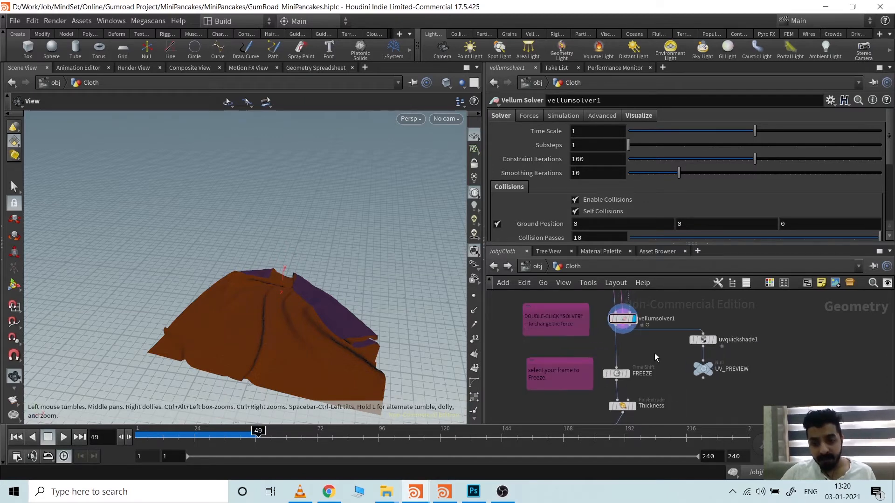
click(715, 344)
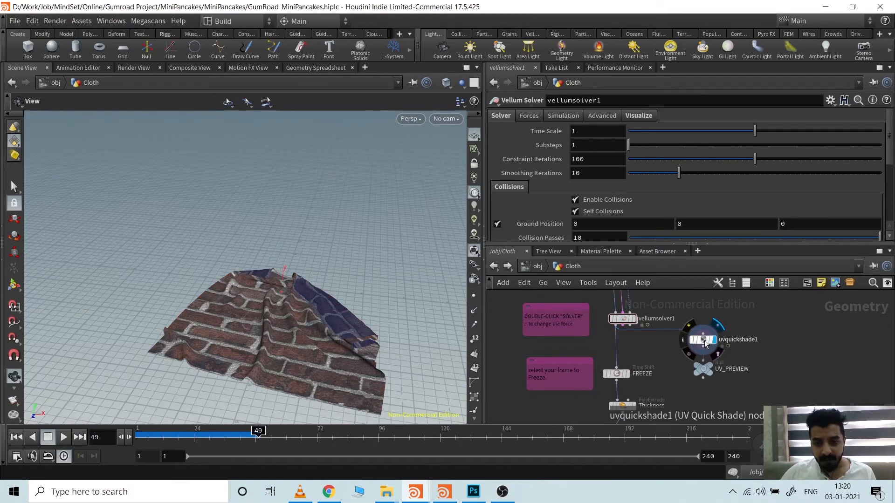
click(699, 345)
scroll(314, 363, up, 5)
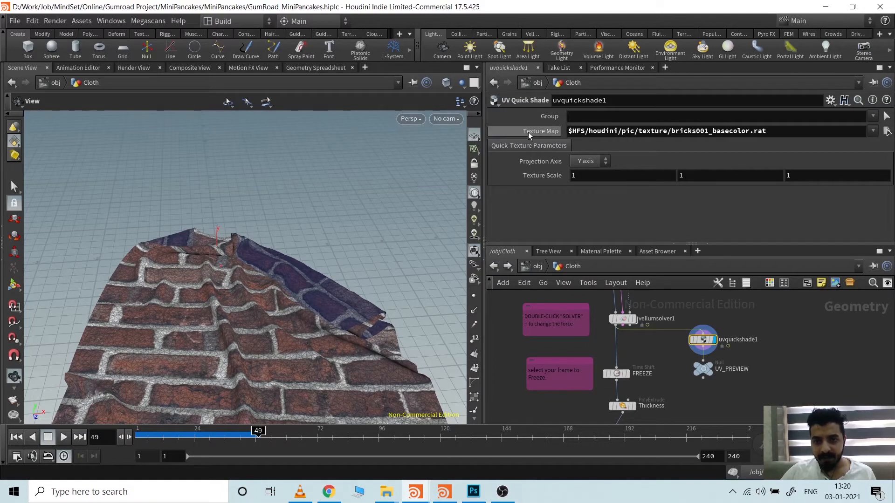
click(886, 131)
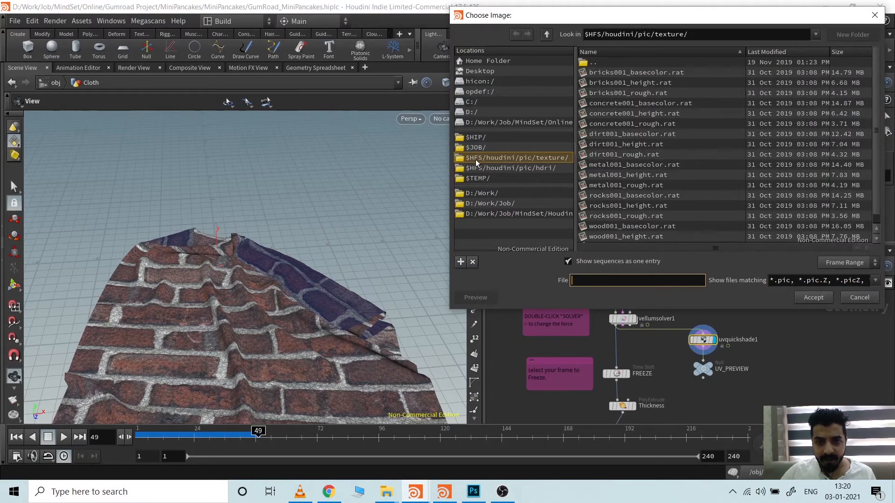
click(874, 16)
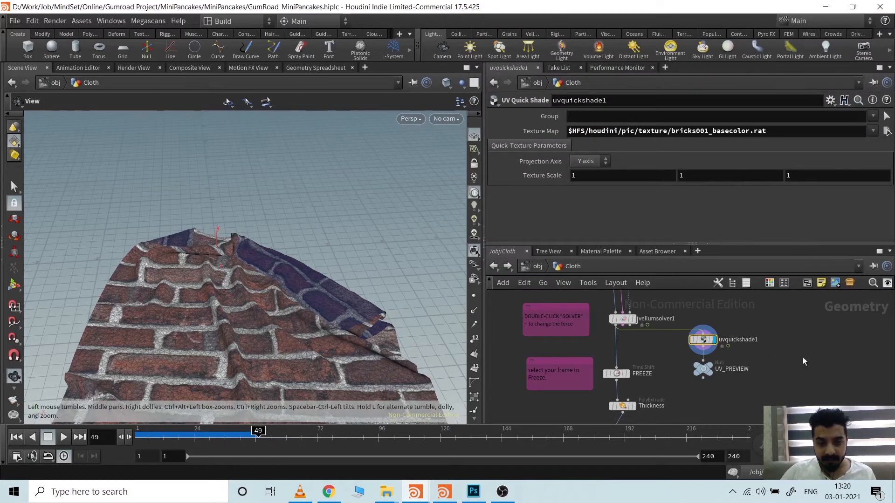
drag(261, 343, 272, 290)
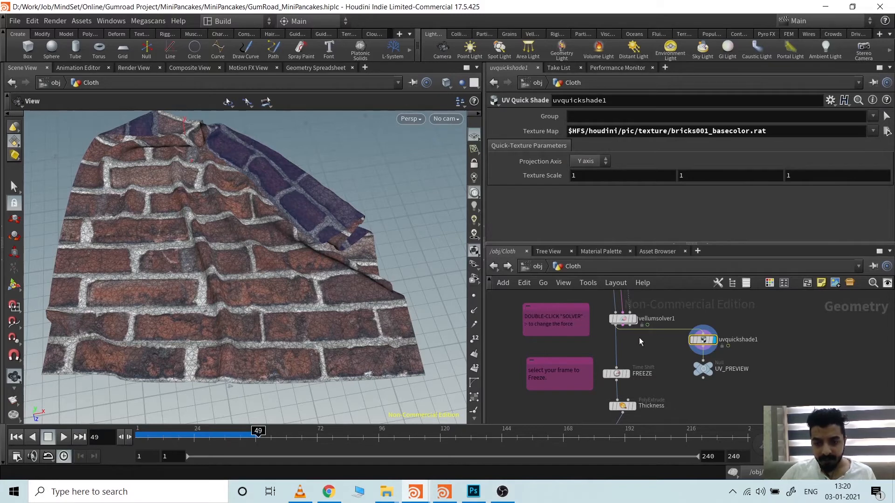
Step: Display the vellumsolver1 result again and scrub the timeline to frame 46 to inspect the folds
click(633, 319)
click(622, 319)
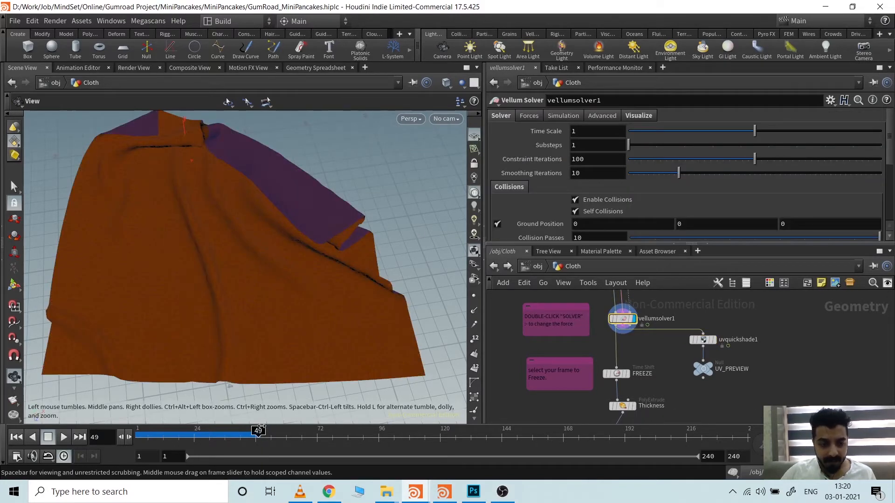
mouse_move(260, 429)
mouse_down()
mouse_move(156, 429)
mouse_move(247, 426)
mouse_move(265, 415)
mouse_move(252, 417)
mouse_up()
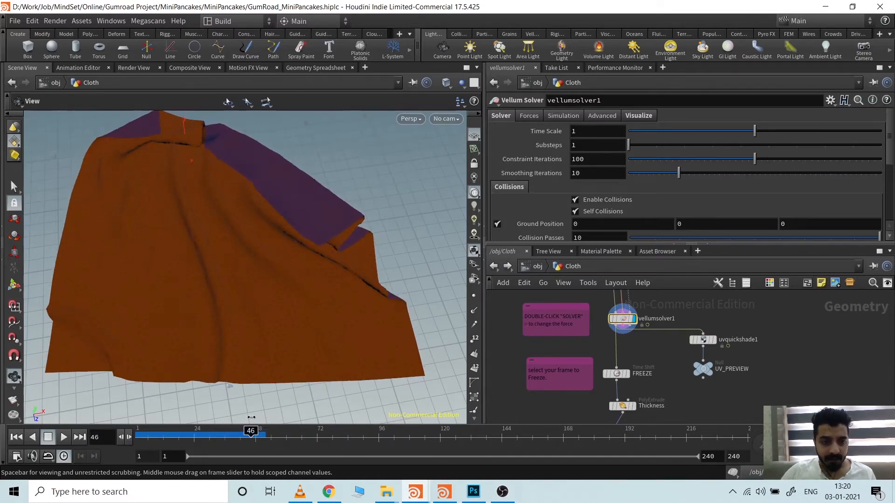
drag(308, 348, 276, 278)
Step: Display the FREEZE time shift, review its frame setting, and scrub to frame 45 to check the frozen cloth
click(629, 375)
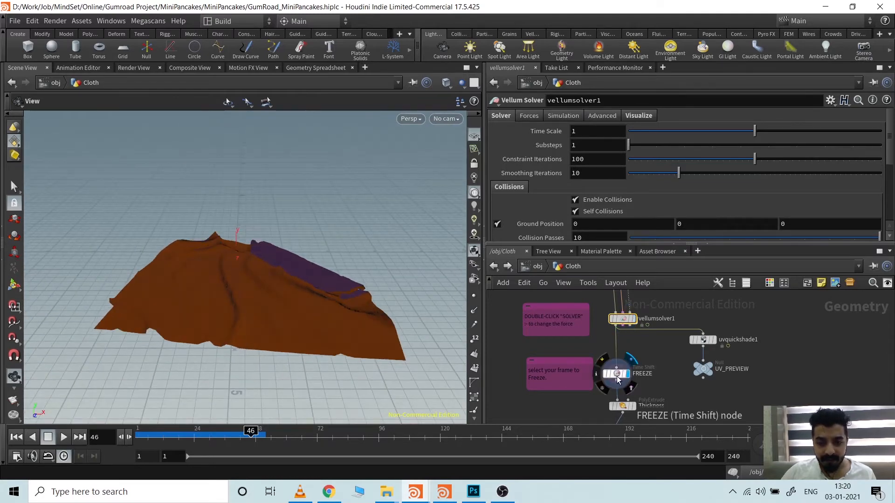
click(616, 373)
mouse_move(263, 439)
mouse_down()
mouse_move(140, 436)
mouse_move(521, 418)
mouse_move(233, 436)
mouse_move(585, 436)
mouse_move(237, 460)
mouse_move(247, 435)
mouse_move(466, 436)
mouse_move(159, 436)
mouse_move(248, 436)
mouse_up()
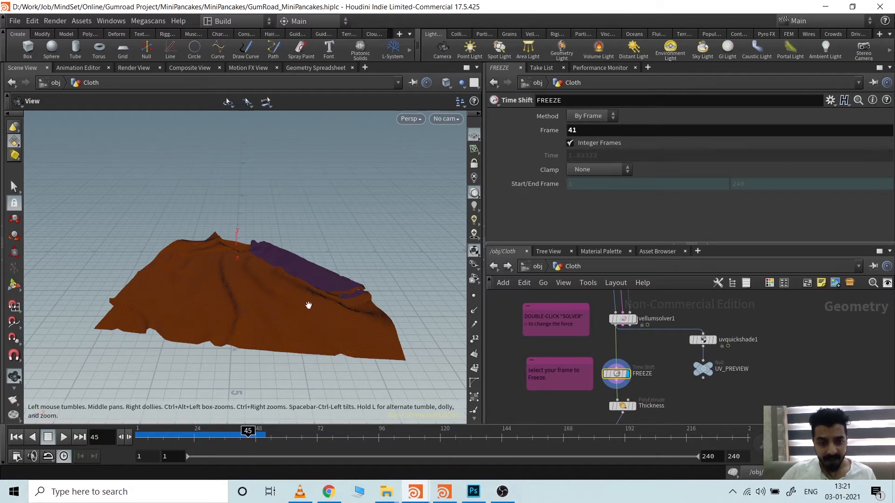
drag(308, 306, 303, 340)
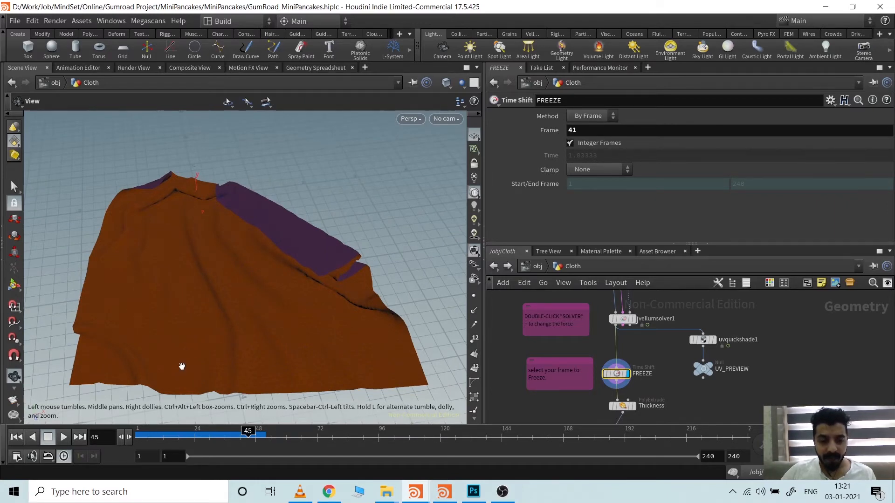
Step: Display the Thickness node, review its PolyExtrude settings and examine the extruded cloth up close
middle_drag(591, 405, 570, 326)
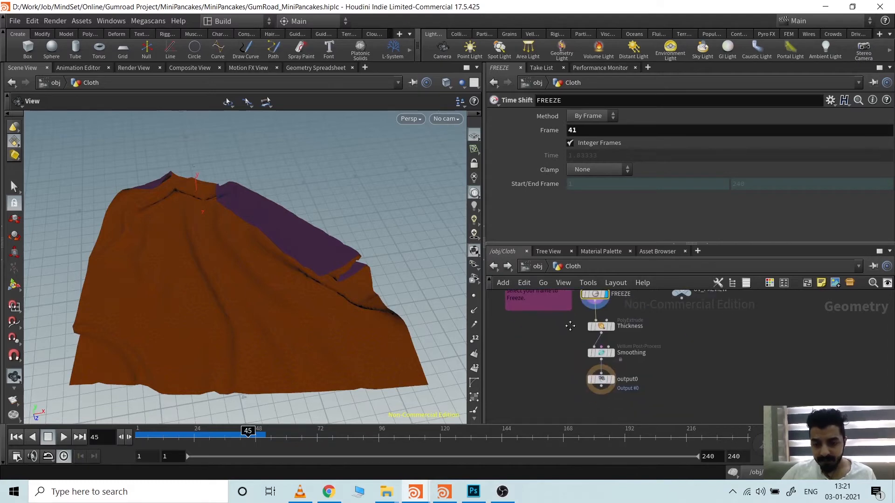
click(609, 328)
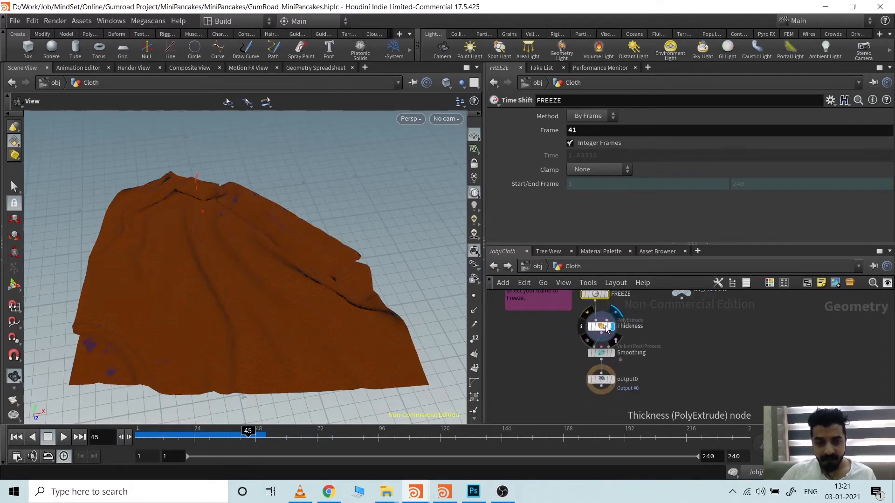
click(604, 328)
drag(455, 344, 379, 378)
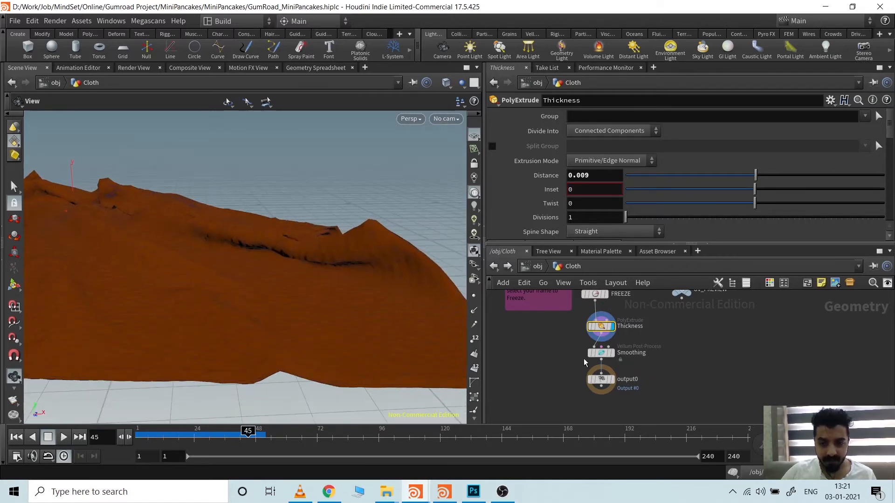
Step: Display the Smoothing post-process node and examine its subdivision settings and the smoothed cloth folds from several angles
scroll(606, 354, up, 3)
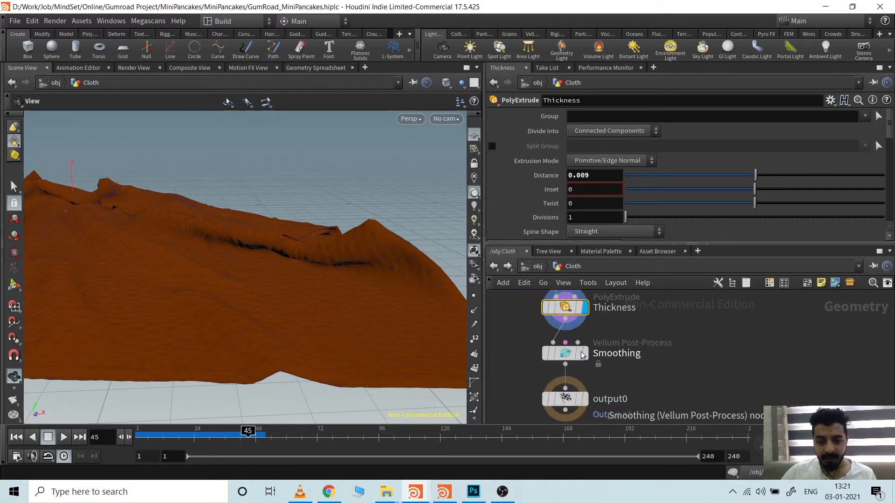
click(565, 356)
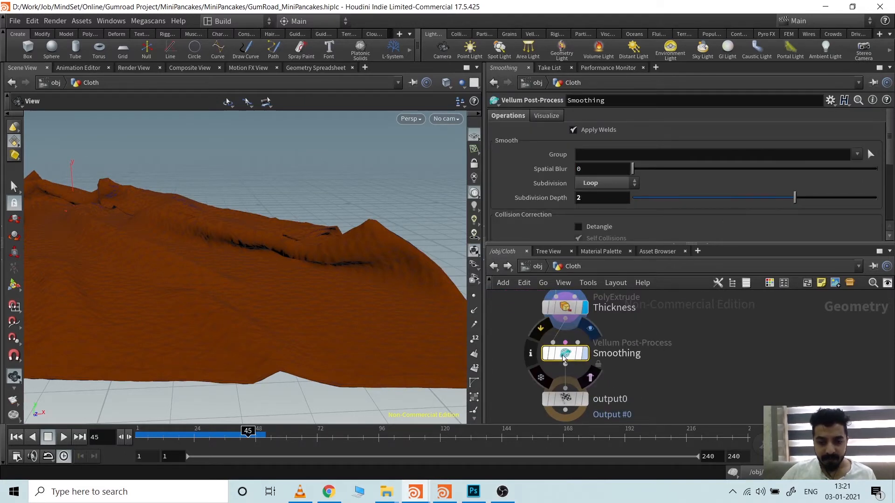
mouse_move(212, 339)
mouse_down()
mouse_move(169, 336)
mouse_move(228, 333)
mouse_up()
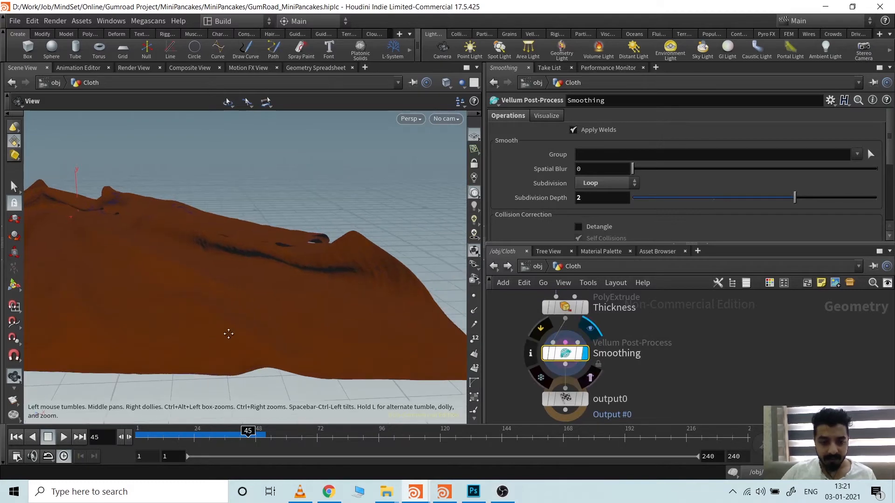
middle_drag(229, 333, 254, 350)
drag(261, 376, 235, 362)
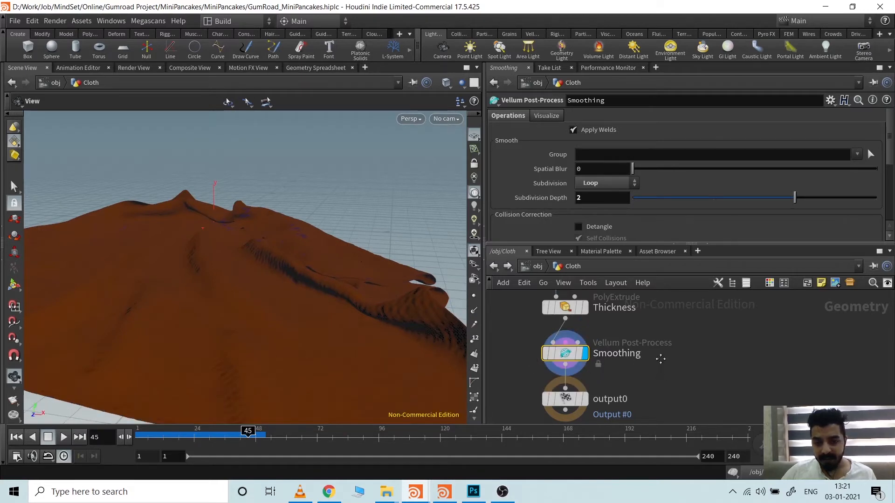
Step: Display the output0 node, return to the object level and rewind the timeline to frame 1
middle_drag(660, 359, 680, 309)
click(604, 349)
click(585, 349)
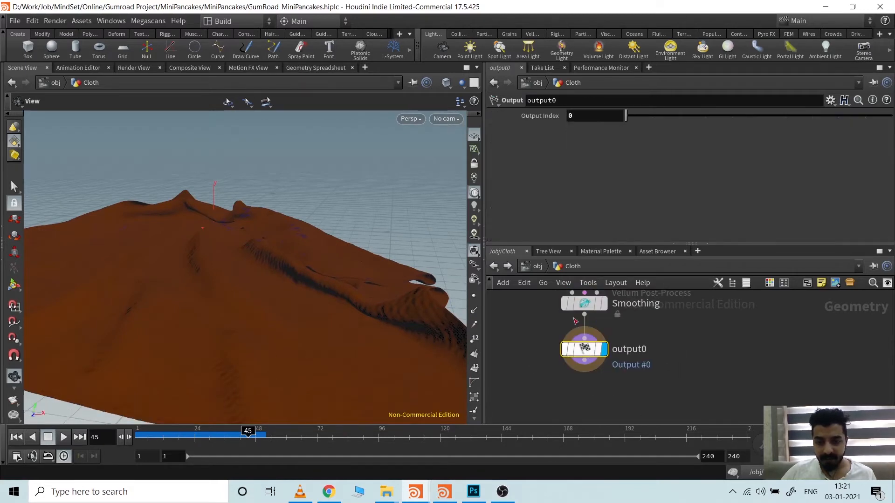
click(538, 266)
key(ctrl+Up)
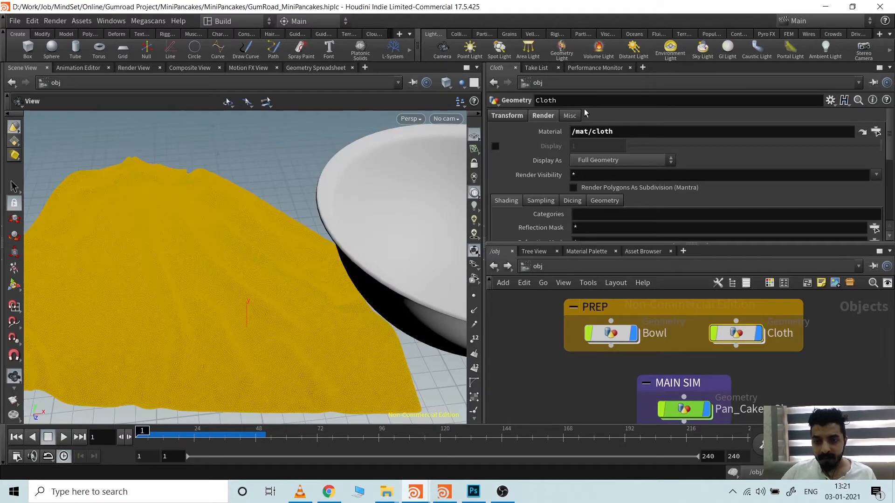
Step: Open the cloth material assigned to the Cloth object and review its normal map texture settings
click(584, 252)
double_click(728, 325)
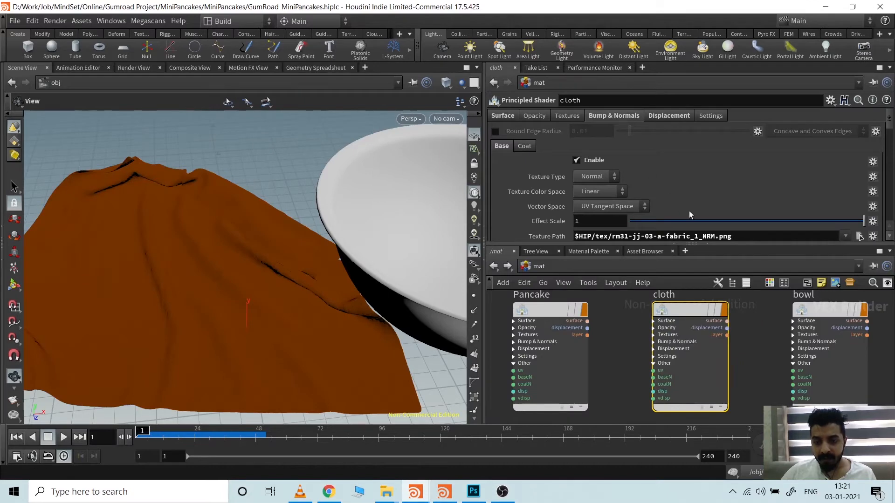
scroll(689, 212, down, 2)
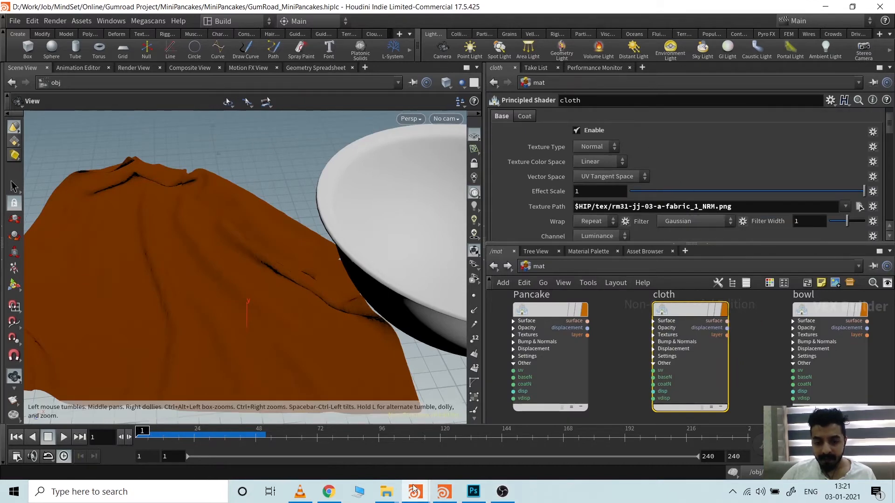
Step: Switch to File Explorer, open the MiniPancakes project's tex folder, highlight the six fabric texture files, and minimize the window
click(386, 492)
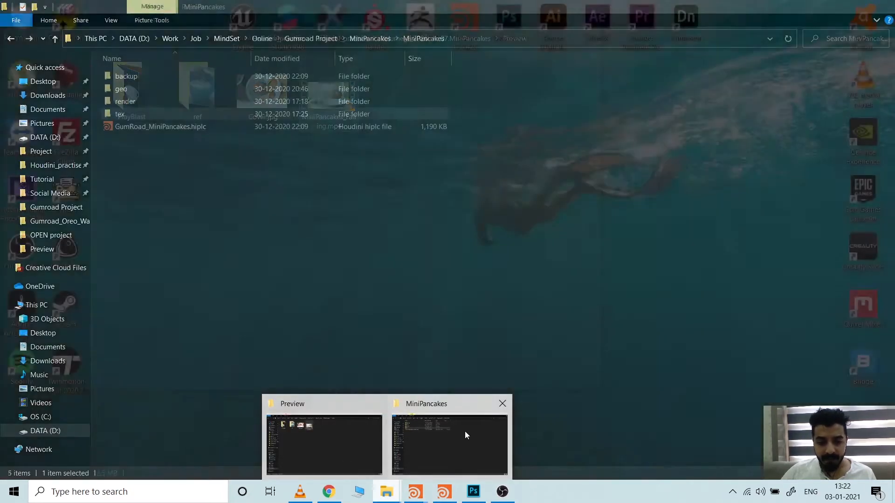
click(465, 435)
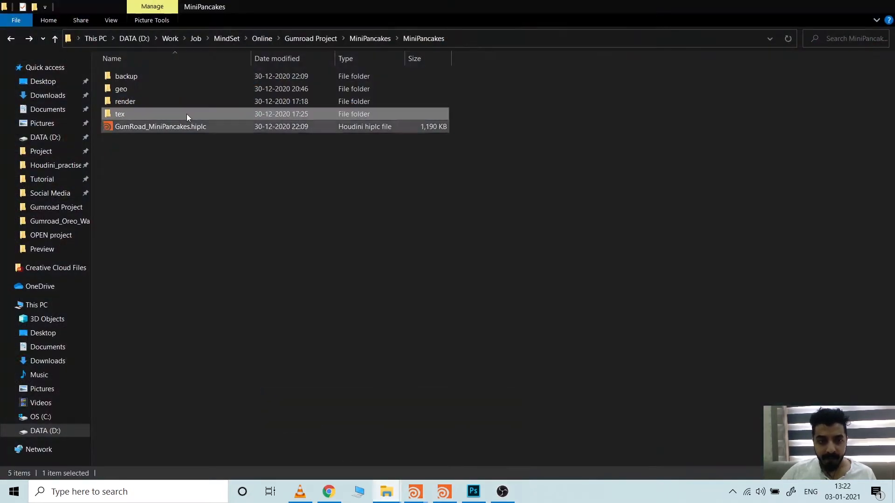
double_click(130, 114)
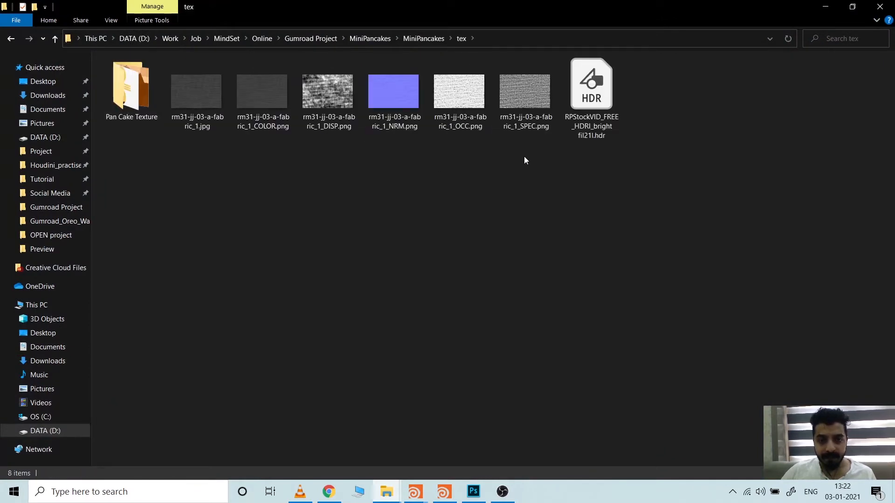
drag(524, 160, 173, 137)
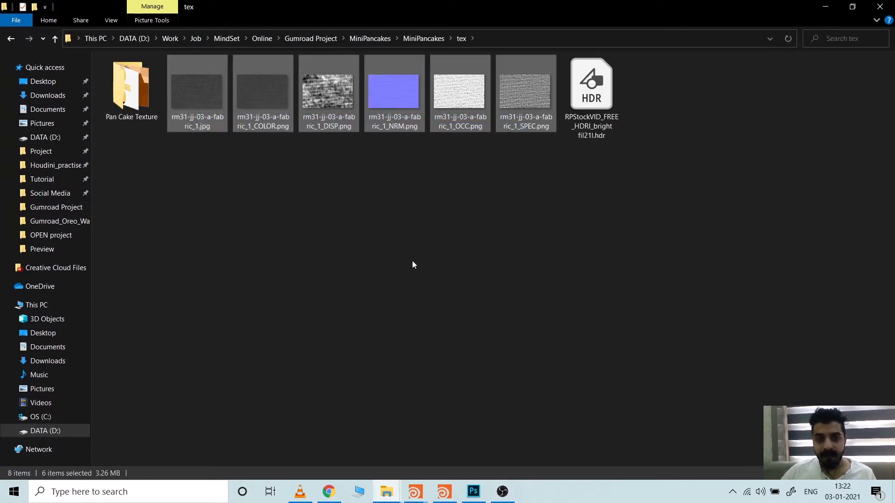
click(825, 7)
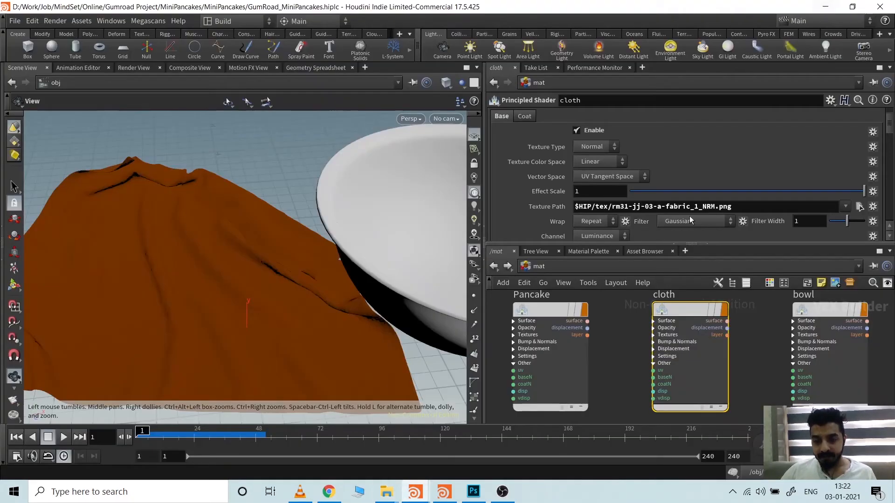
Step: Return from the materials to the object level and enter the Pan_Cakes_Sim network in the MAIN SIM group
click(536, 267)
click(556, 317)
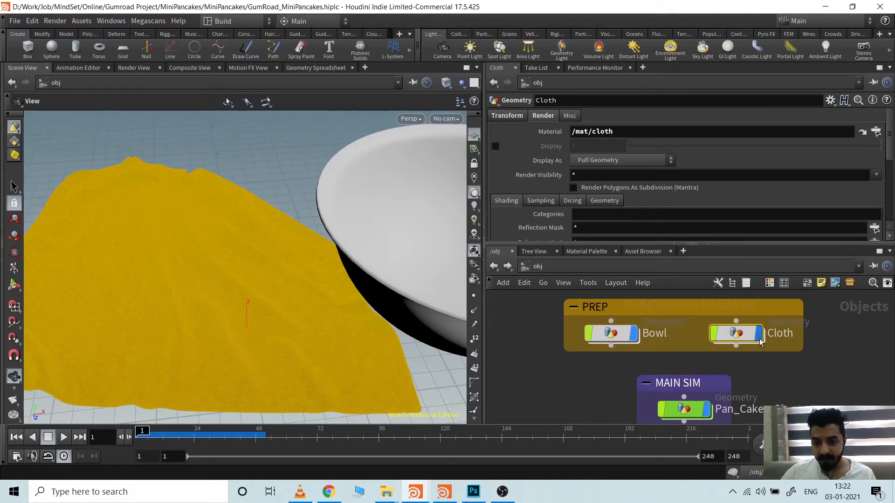
middle_drag(832, 388, 806, 327)
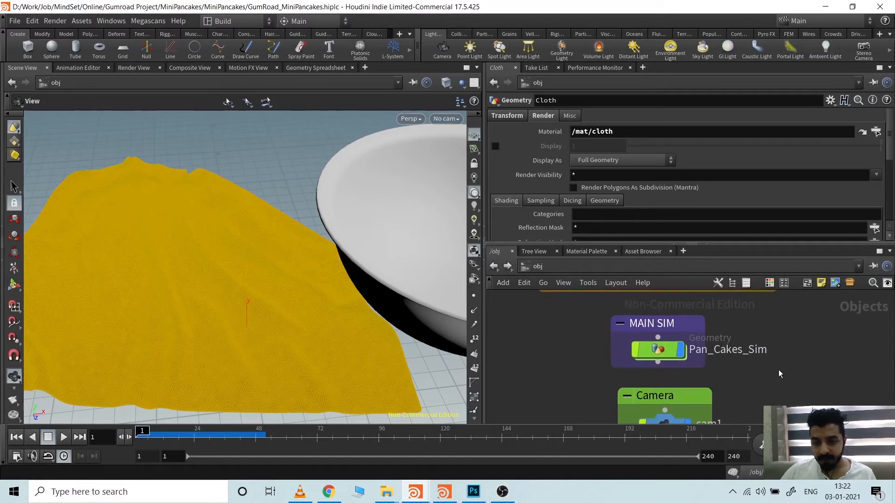
scroll(762, 376, up, 1)
click(763, 377)
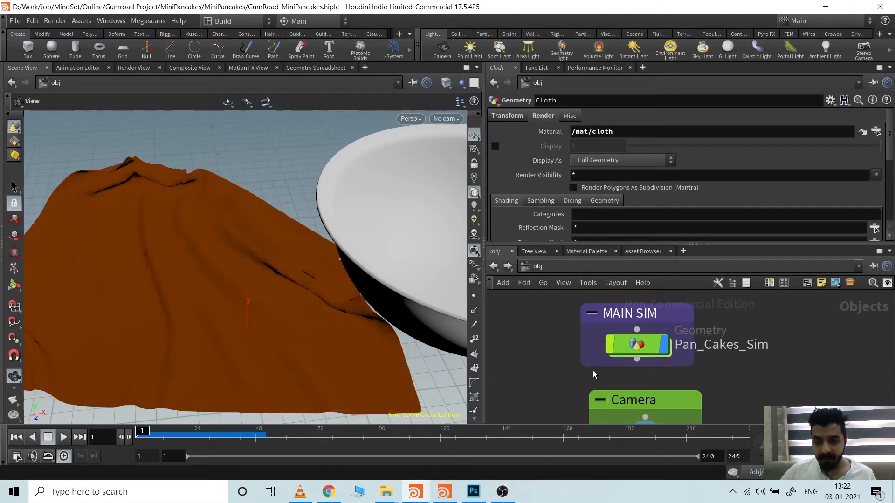
double_click(639, 345)
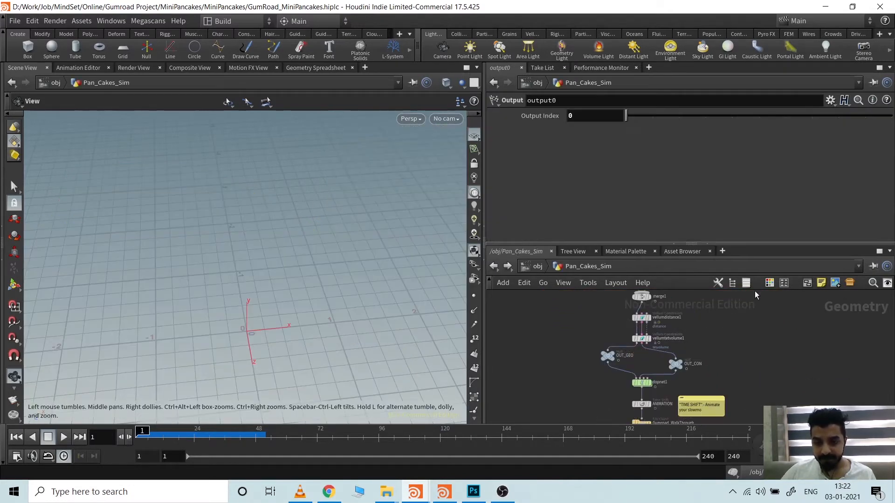
Step: Display the file1 node at the start of the pancake network to show the imported MiniPancakes.bgeo geometry
scroll(326, 234, down, 6)
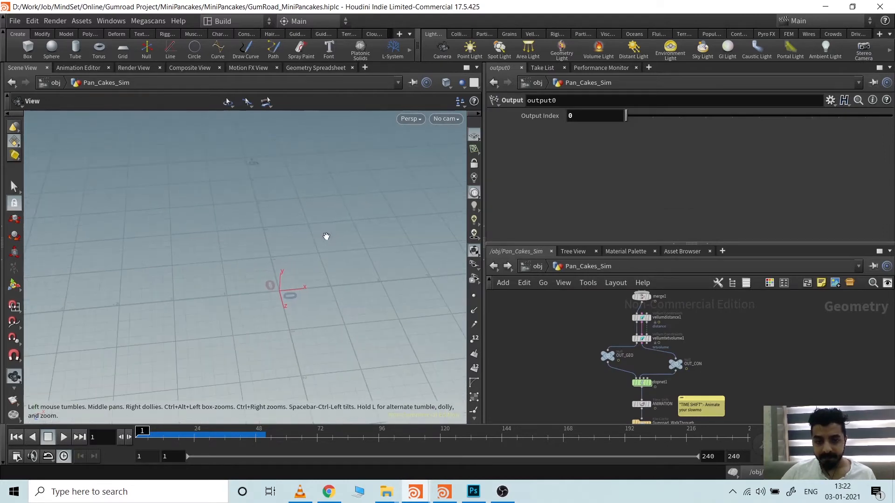
drag(342, 243, 299, 305)
mouse_move(746, 325)
middle_down()
mouse_move(754, 397)
mouse_move(757, 390)
middle_up()
middle_drag(648, 303, 683, 309)
scroll(614, 351, up, 4)
click(651, 325)
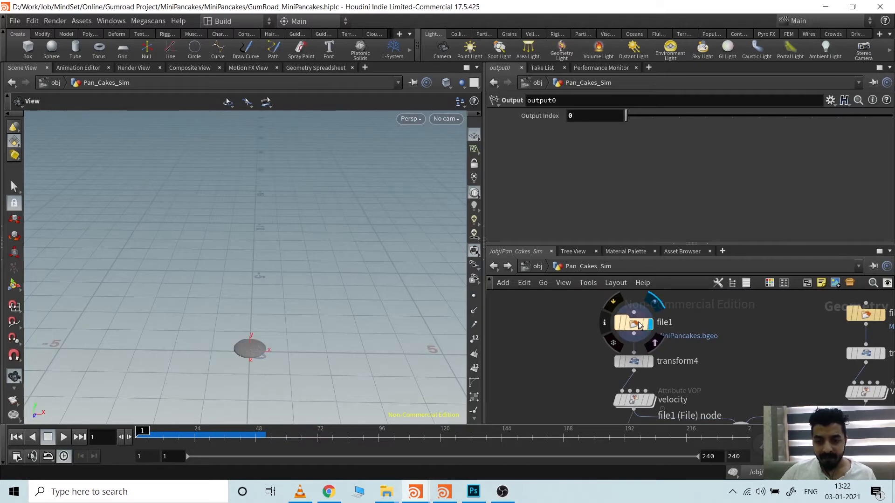
Step: Select the file1 node and inspect its imported pancake mesh up close from several angles
click(636, 324)
right_drag(296, 371, 203, 366)
scroll(202, 365, up, 5)
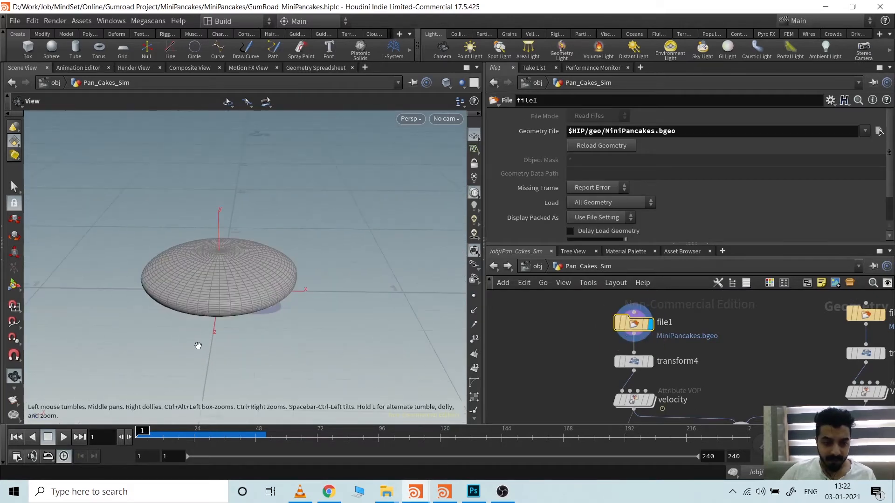
drag(196, 346, 200, 362)
drag(238, 338, 228, 322)
Step: Display and select the transform4 node below file1 to examine the pancake's raised position and its translate settings
middle_drag(751, 370, 766, 334)
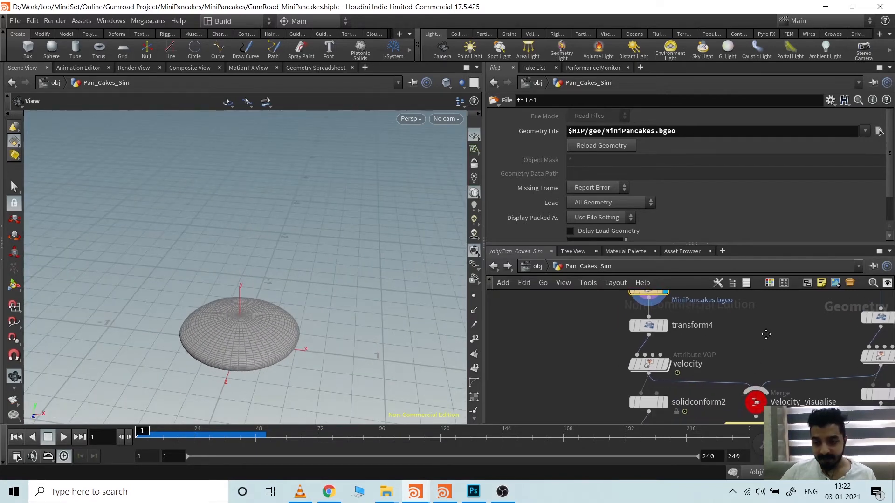
click(668, 328)
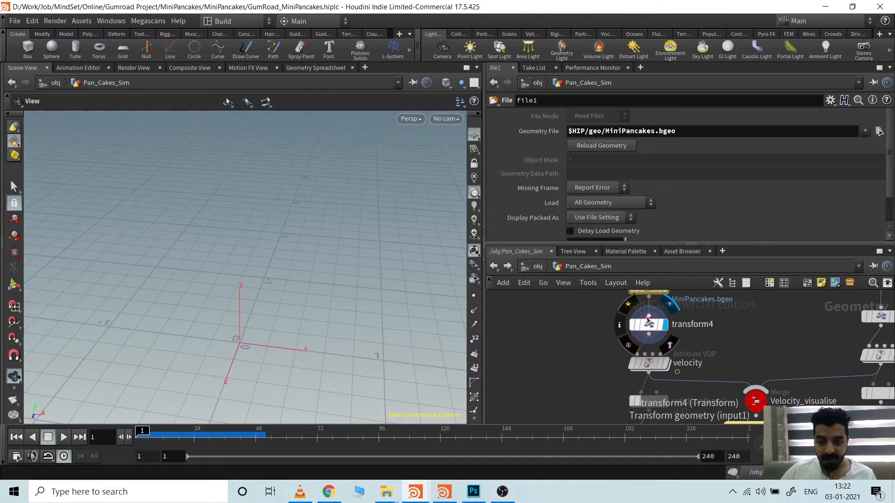
click(648, 324)
scroll(274, 346, down, 5)
middle_drag(274, 294, 328, 320)
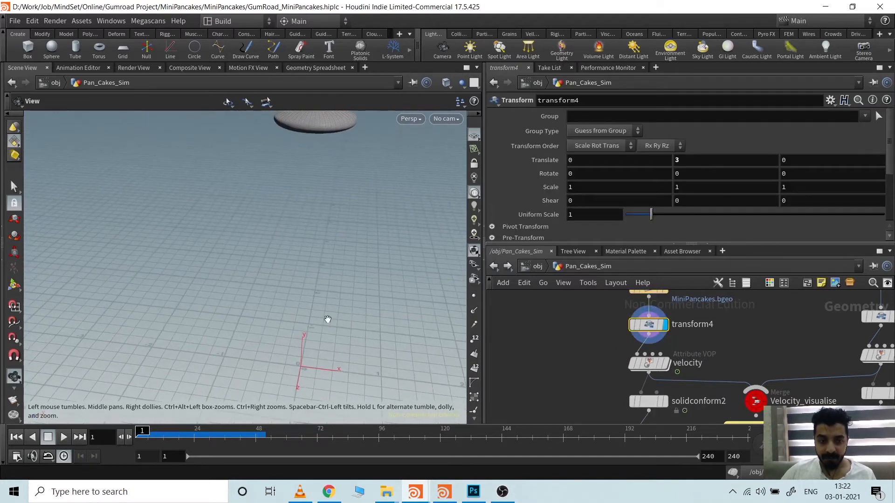
scroll(328, 320, down, 3)
middle_drag(334, 264, 266, 310)
scroll(266, 311, down, 1)
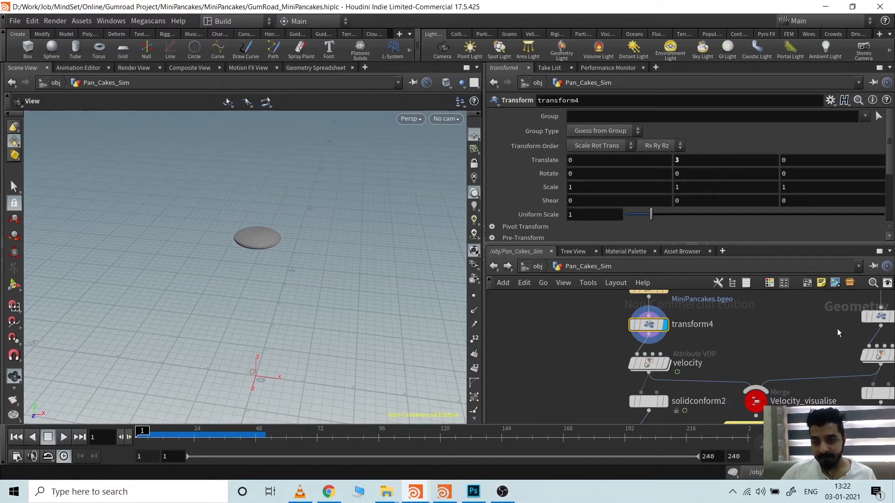
Step: Display the transform3 node of the second pancake branch and template transform4 to compare both pancakes' starting positions
middle_drag(837, 332, 679, 362)
mouse_move(747, 357)
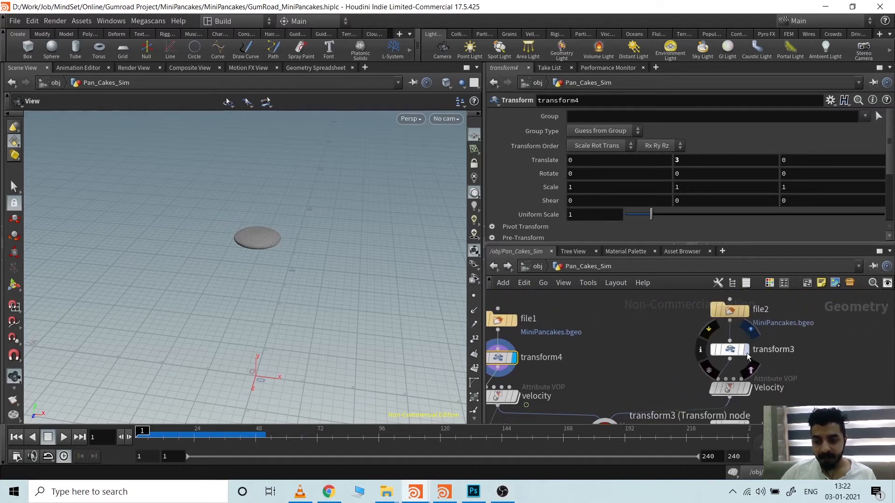
click(746, 352)
middle_drag(335, 274, 225, 262)
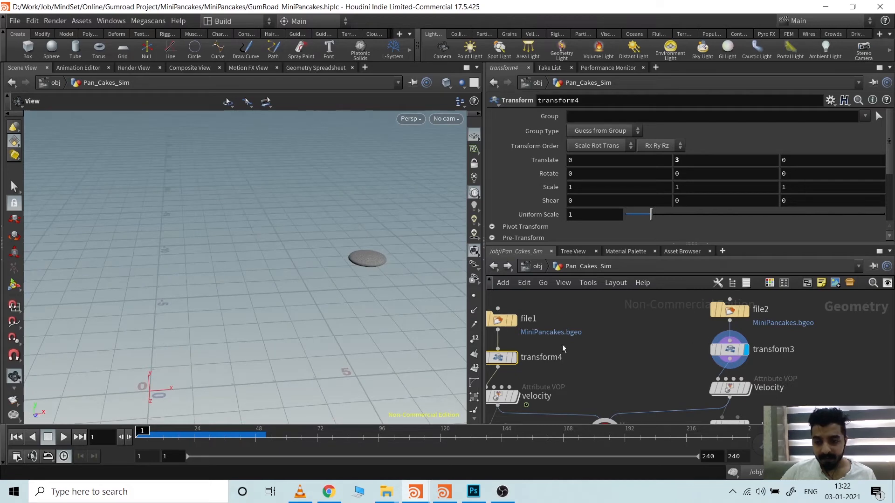
click(511, 359)
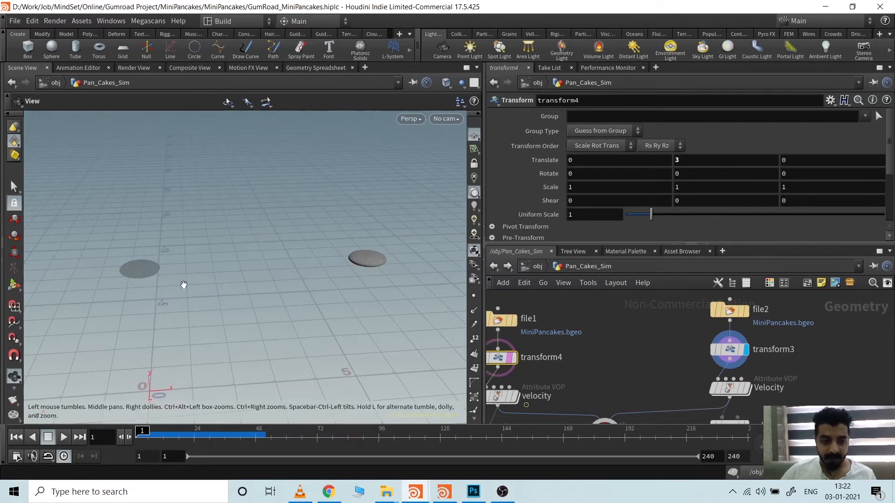
drag(193, 288, 182, 284)
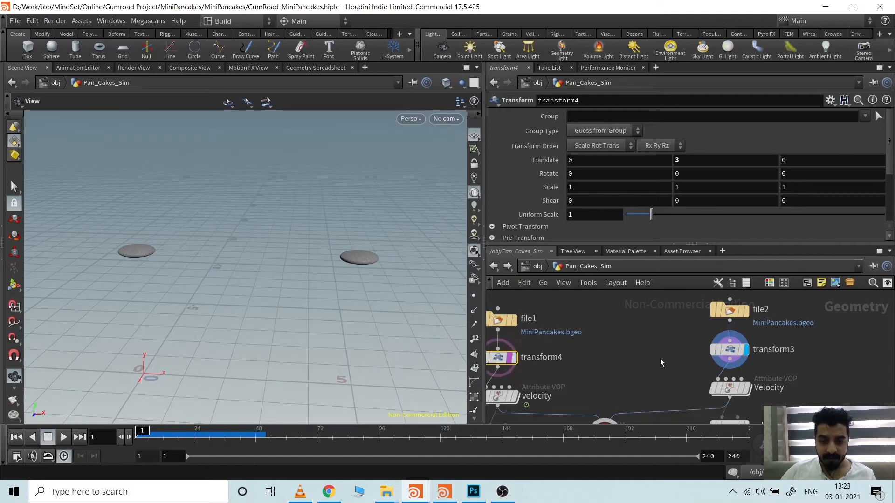
mouse_move(750, 355)
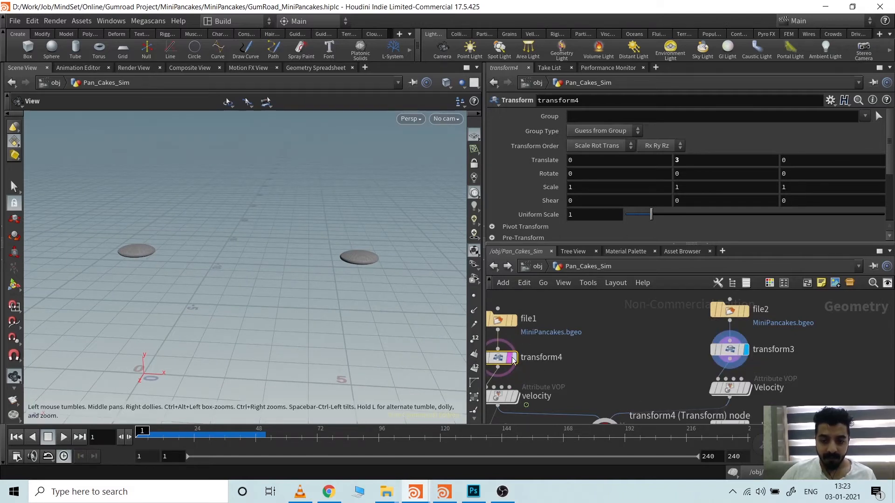
mouse_move(510, 361)
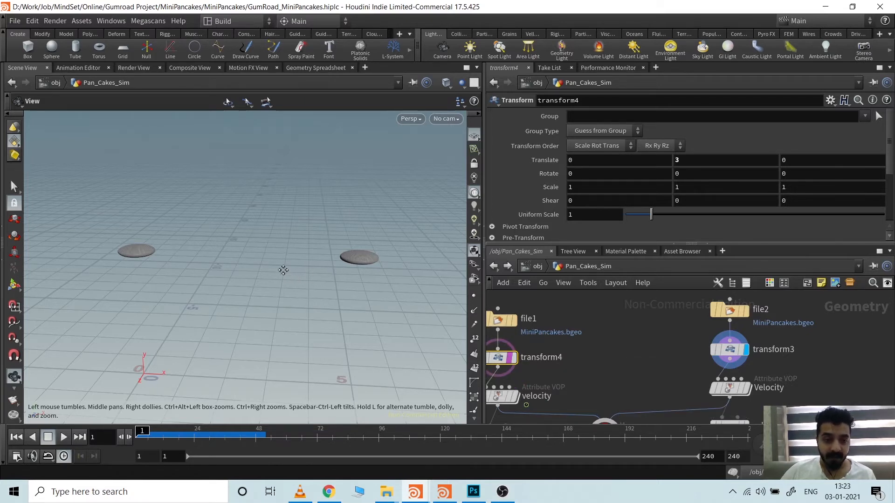
middle_drag(283, 271, 272, 232)
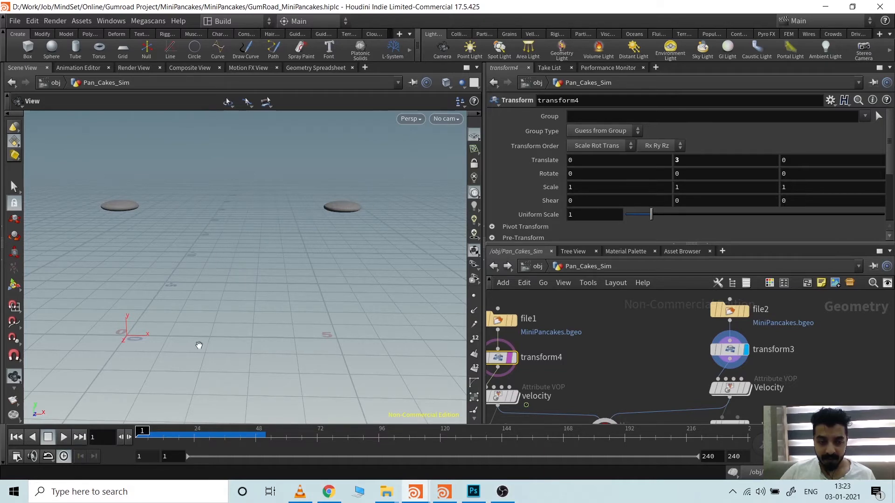
Step: Show all objects in the viewport to view the two pancakes together with the bowl and cloth
click(458, 86)
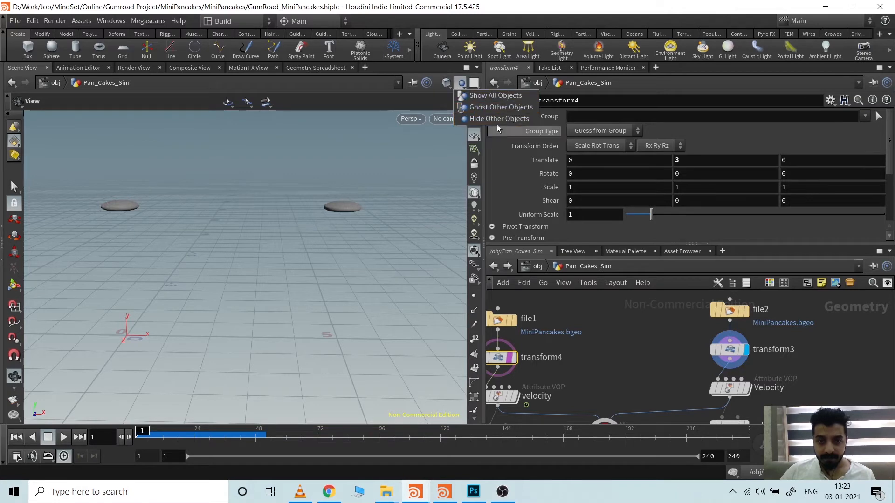
click(485, 98)
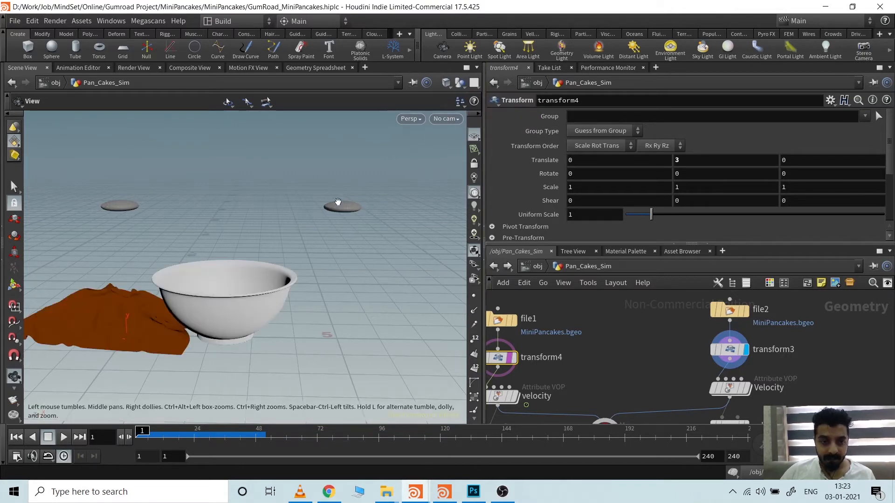
drag(287, 253, 291, 279)
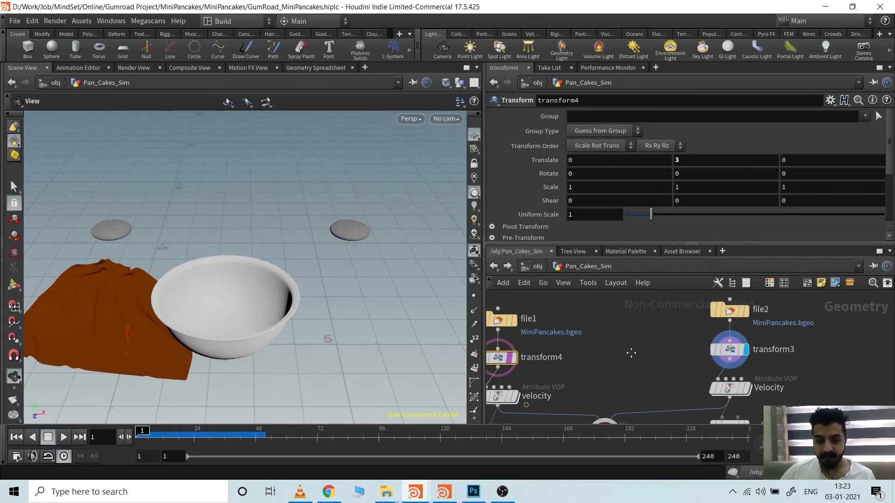
Step: Turn off the template on transform4 and make it the displayed node instead of transform3
middle_drag(632, 353, 705, 329)
click(584, 336)
click(589, 339)
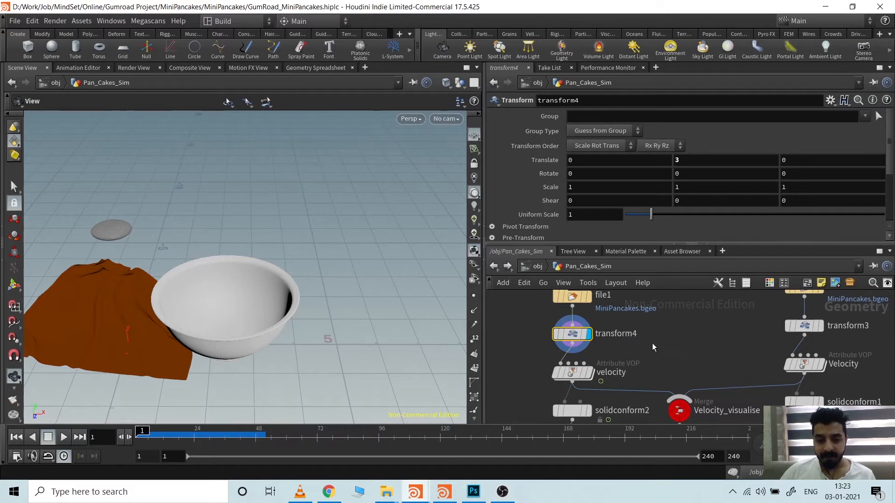
middle_drag(657, 353, 665, 329)
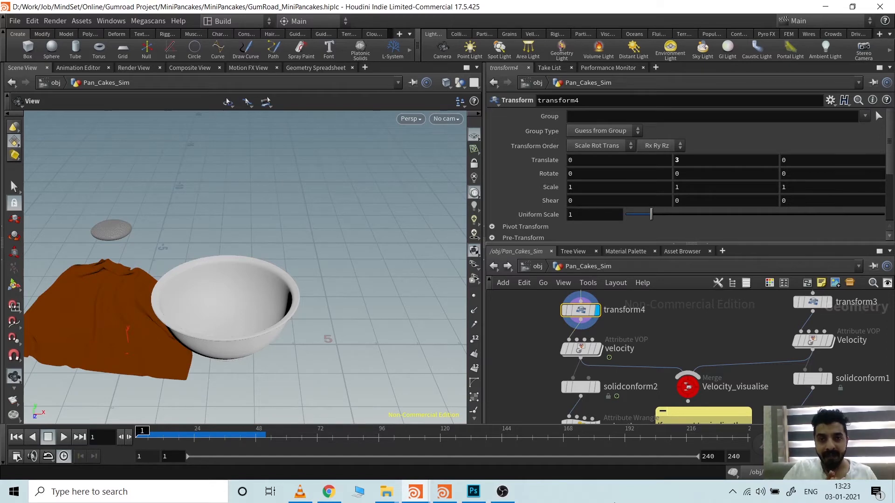
Step: Search the available operators for "fem" and "cloth" nodes without adding any
key(Tab)
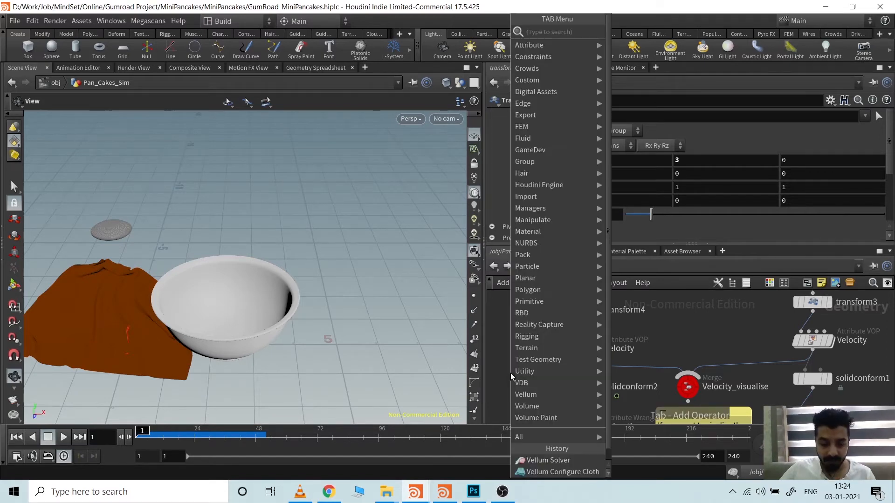
text(fem)
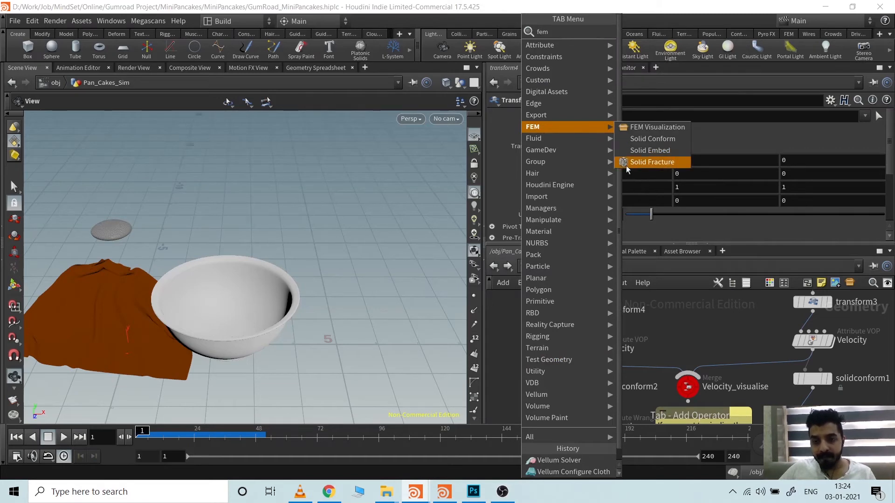
key(Escape)
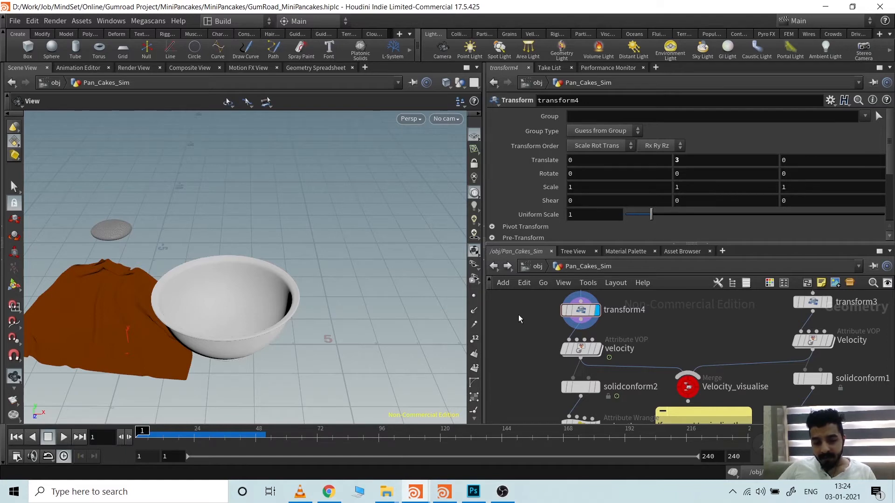
key(Tab)
text(clt)
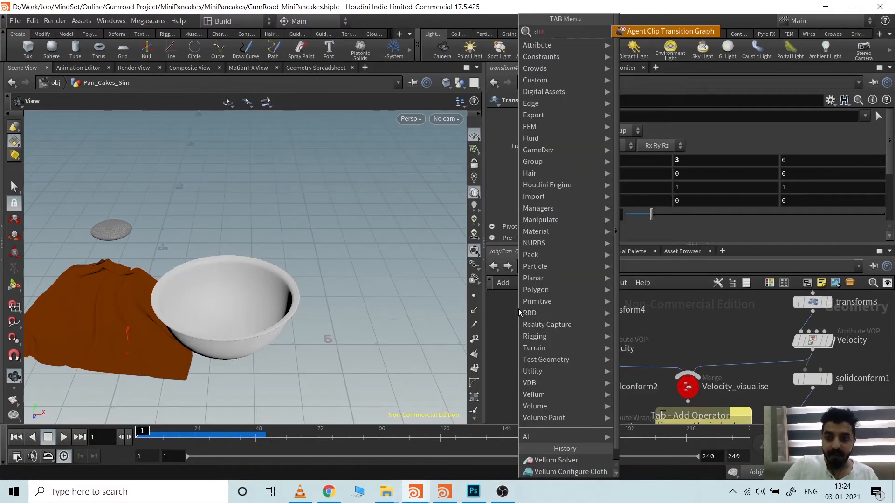
key(BackSpace)
text(oth)
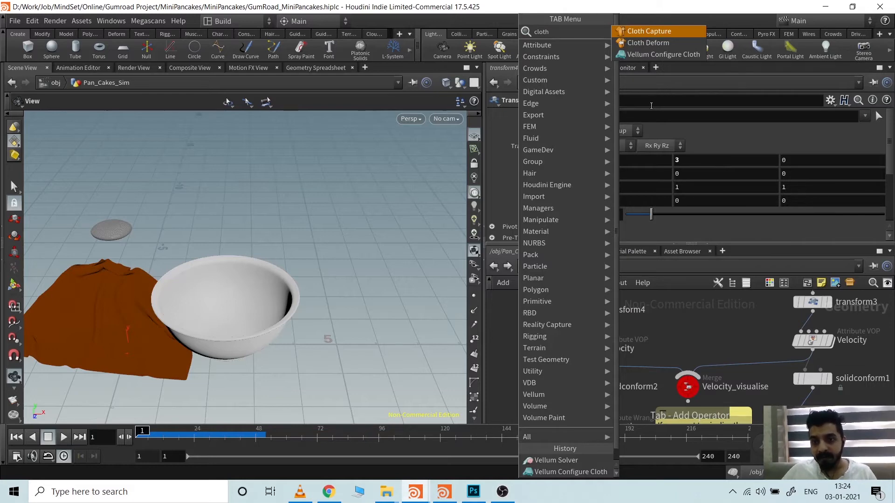
key(Escape)
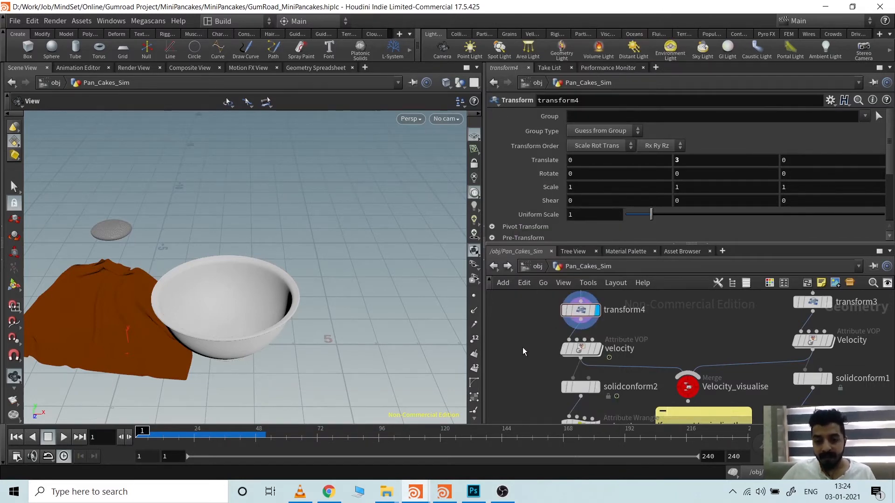
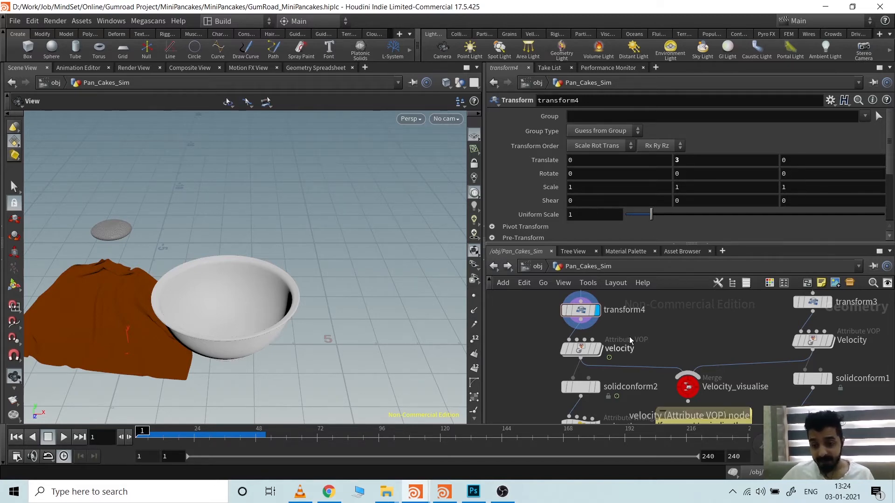
Step: Display the velocity Attribute VOP beneath transform4, open its network, and spread out the add1 and parm1 nodes for clearer wiring
click(598, 351)
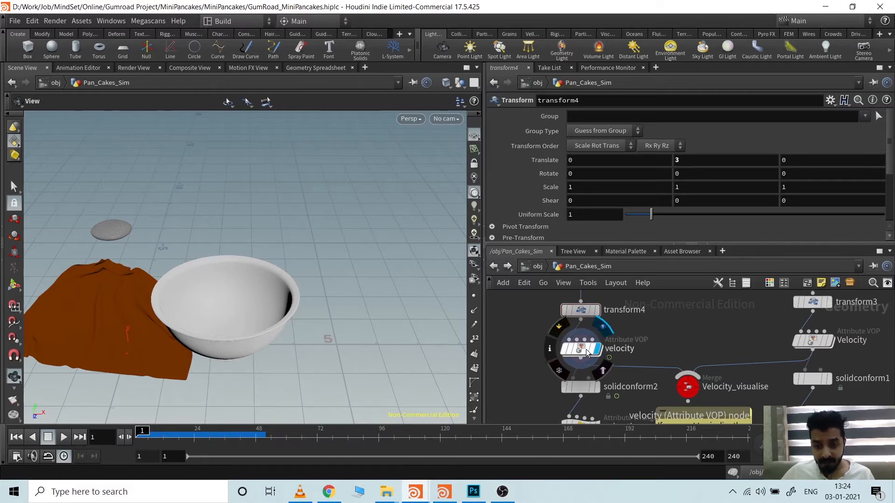
click(586, 349)
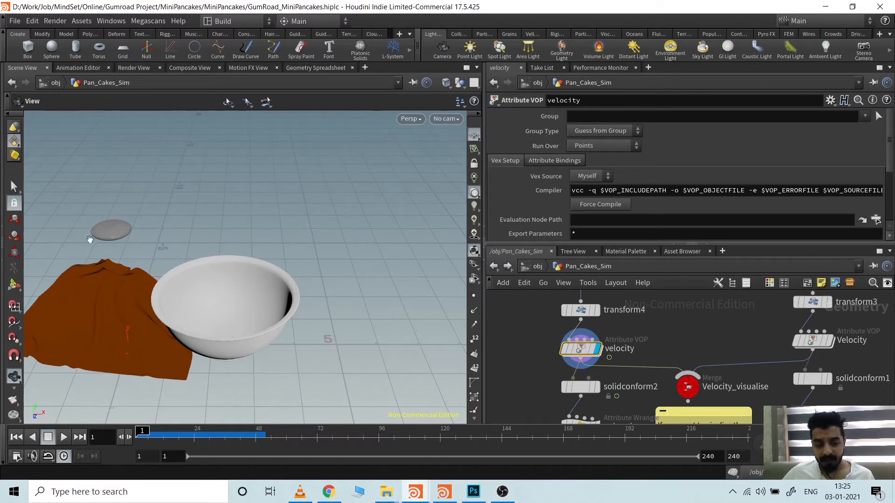
double_click(582, 349)
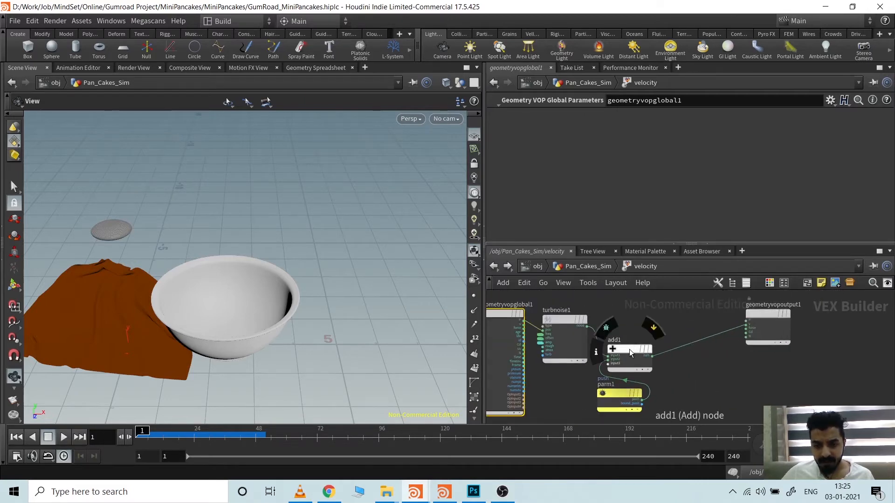
drag(629, 349, 667, 320)
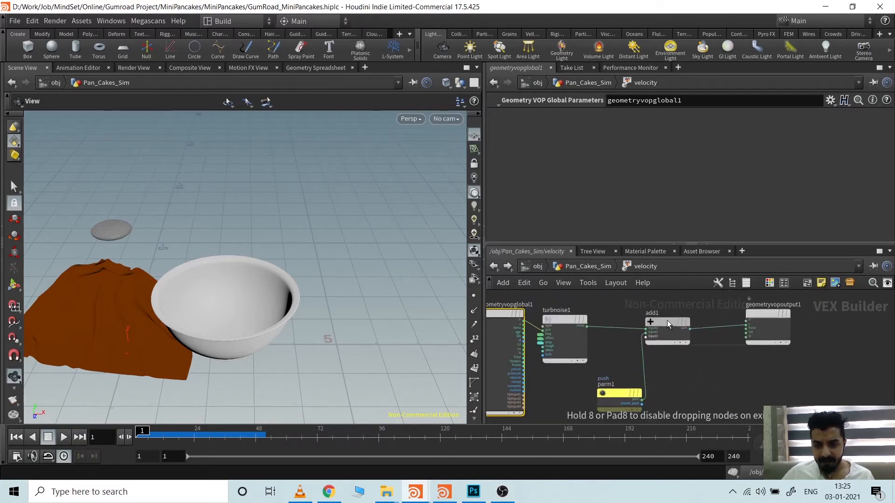
drag(614, 395, 560, 388)
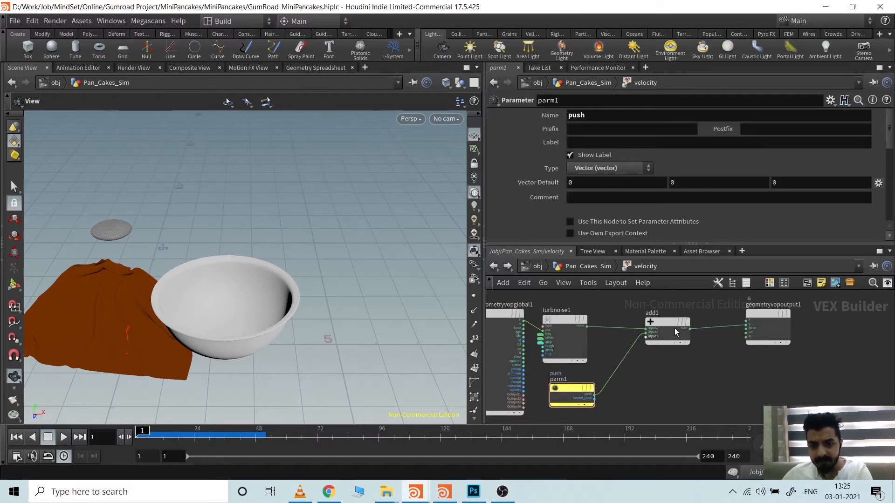
Step: Examine the turbnoise1, parm1 and add1 nodes and the connection from the sum to the v output
click(557, 318)
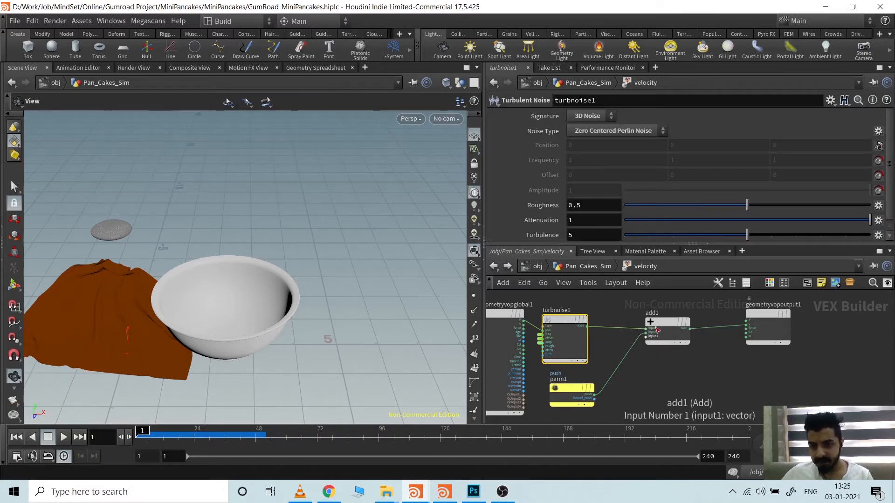
click(582, 391)
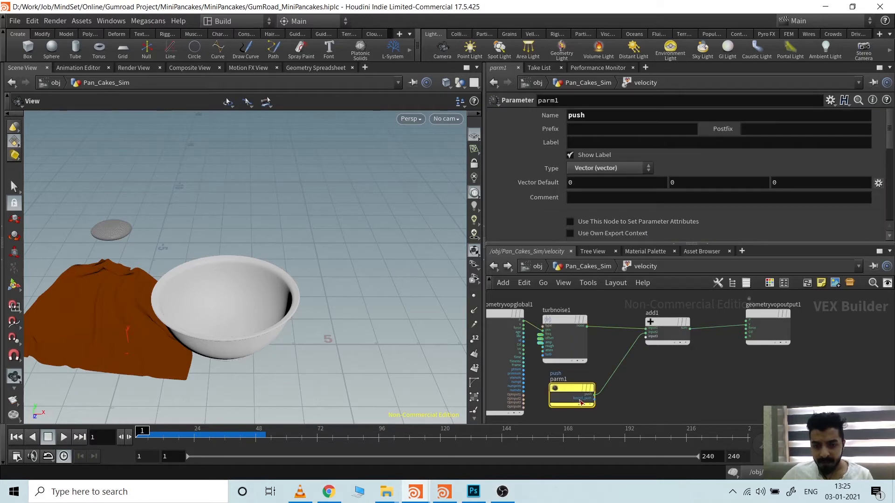
scroll(860, 205, down, 3)
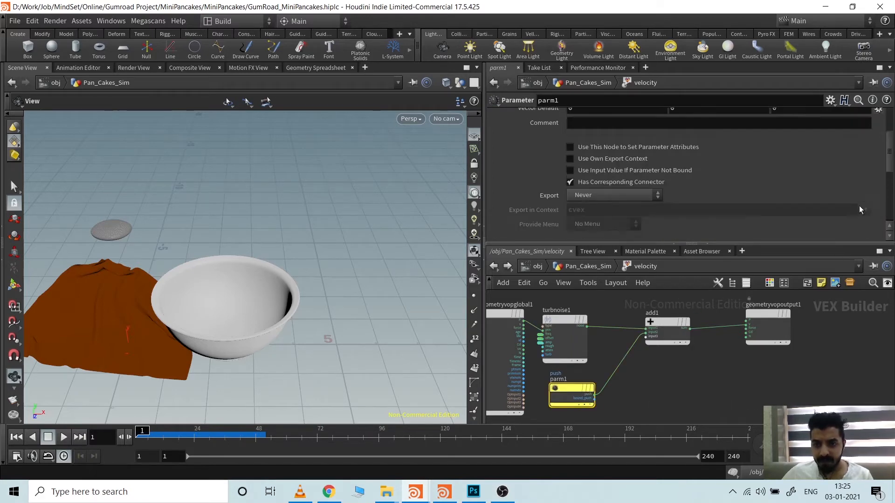
scroll(861, 204, up, 3)
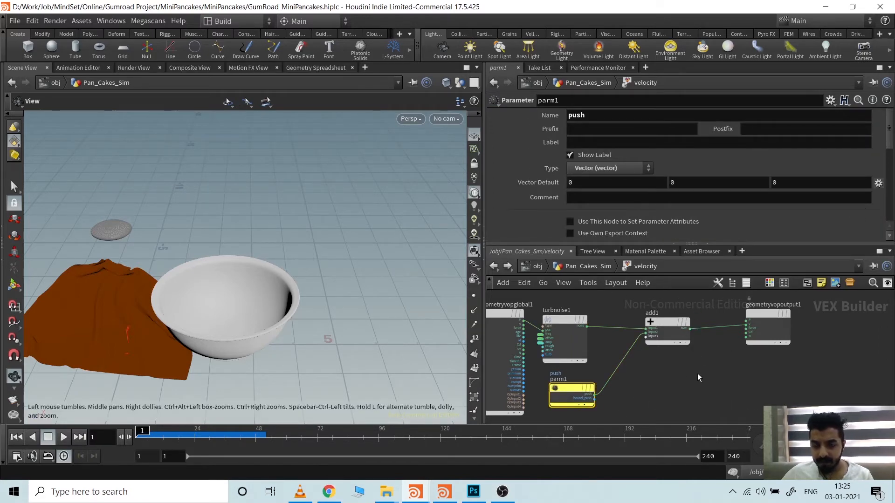
drag(668, 364, 665, 301)
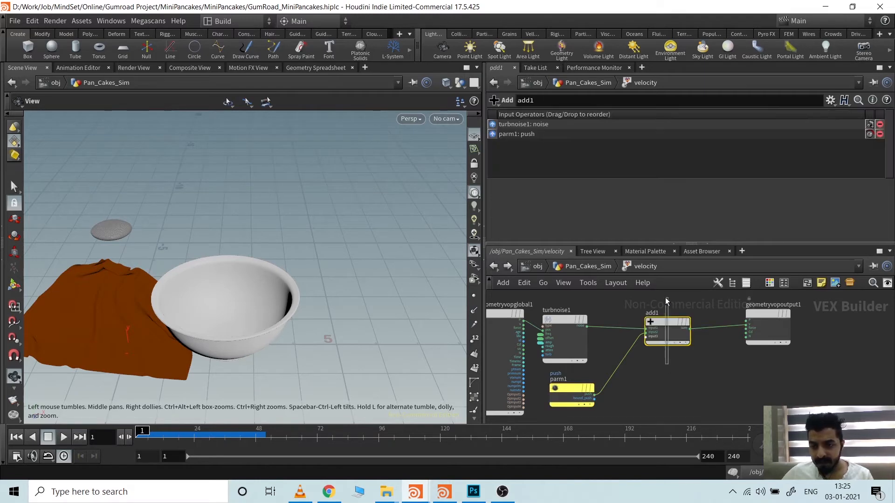
scroll(754, 329, up, 5)
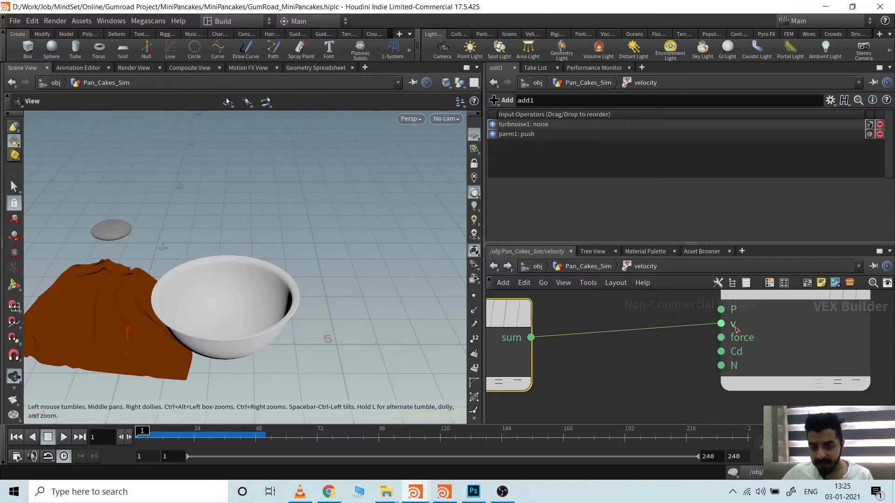
Step: Return to the Pan_Cakes_Sim network and review the velocity node's push, frequency, amplitude and offset parameters
click(588, 266)
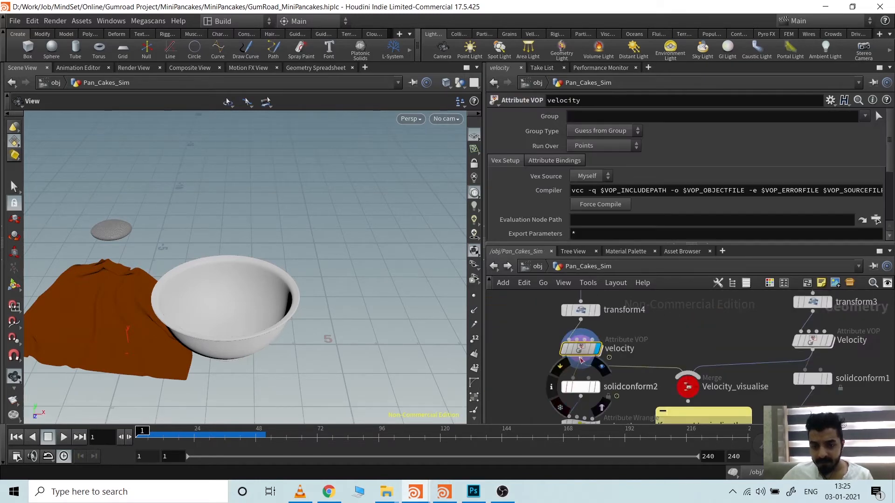
scroll(843, 176, down, 3)
scroll(841, 177, down, 1)
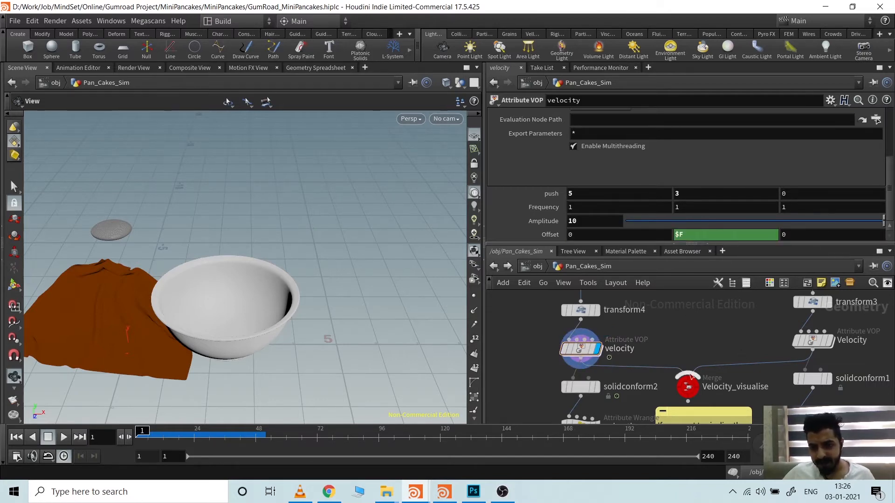
Step: Display the solidconform2 node and view its Solid Conform sizing settings
middle_drag(668, 347, 664, 314)
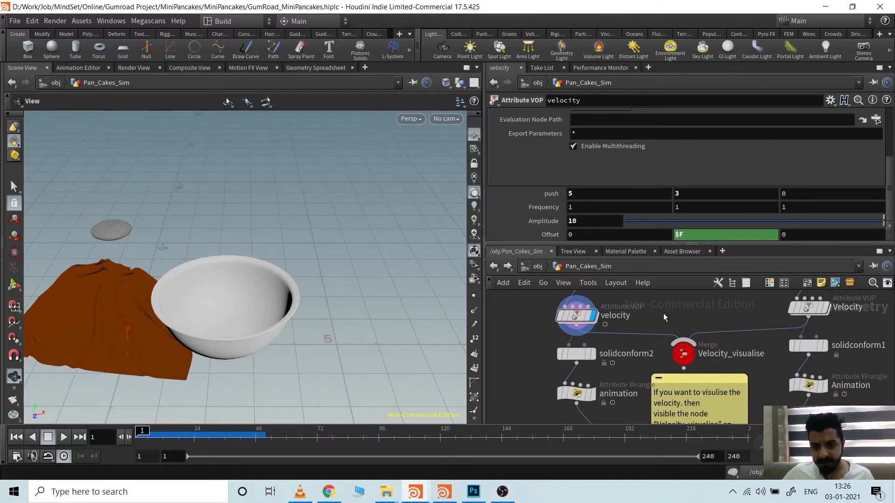
mouse_move(594, 357)
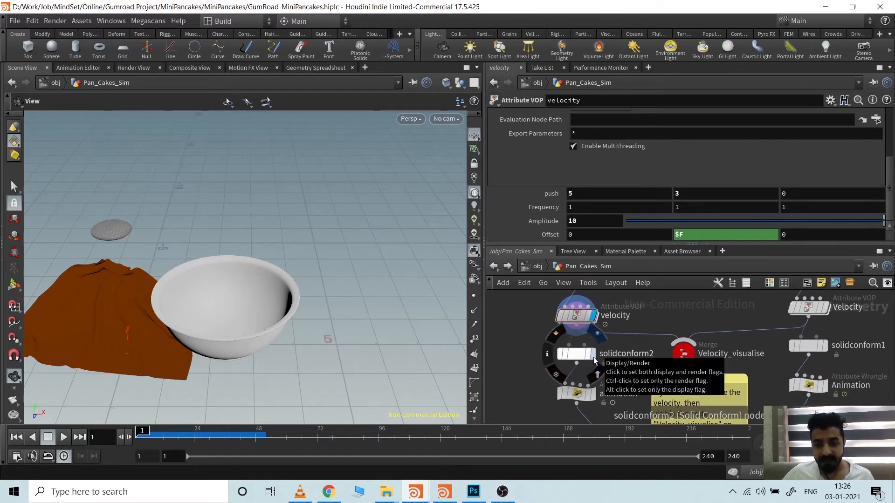
click(593, 357)
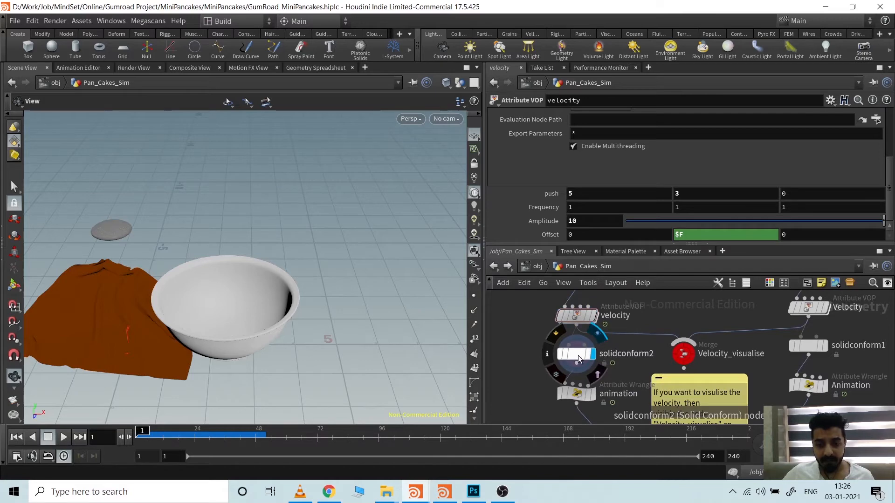
click(578, 356)
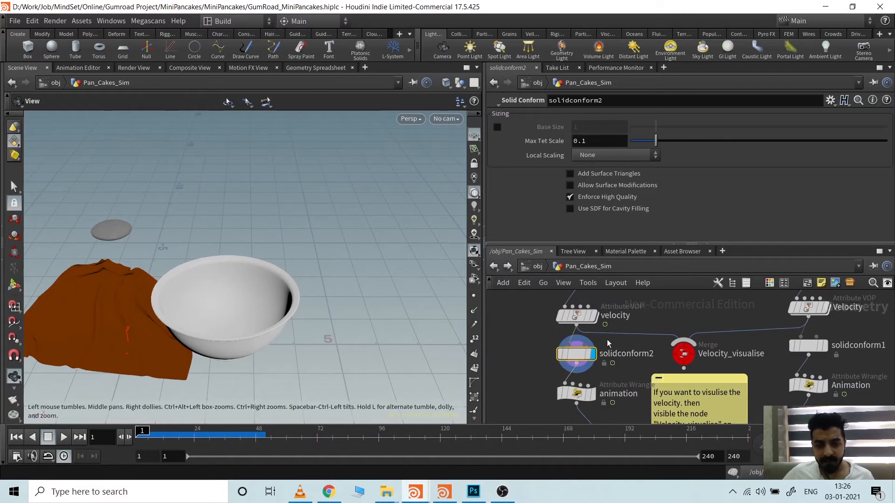
Step: Switch the display back to the velocity node and show the viewport in wireframe around the floating pancake
click(593, 315)
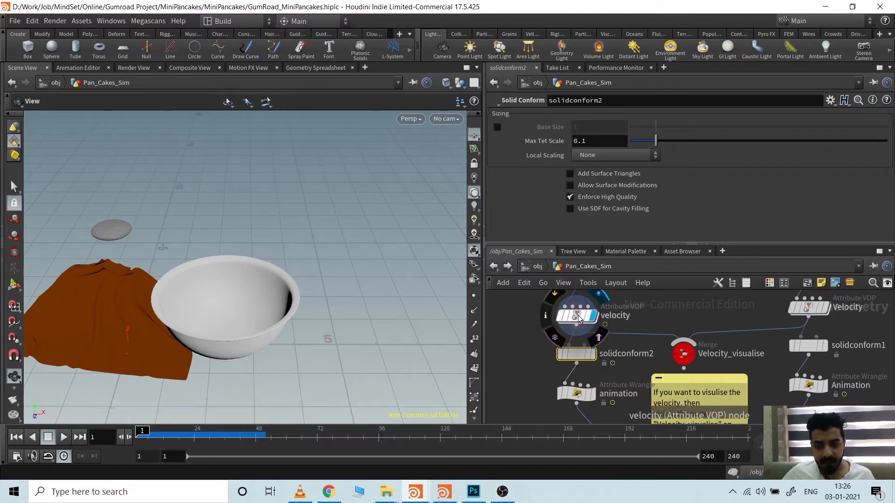
click(578, 316)
middle_drag(649, 316, 646, 354)
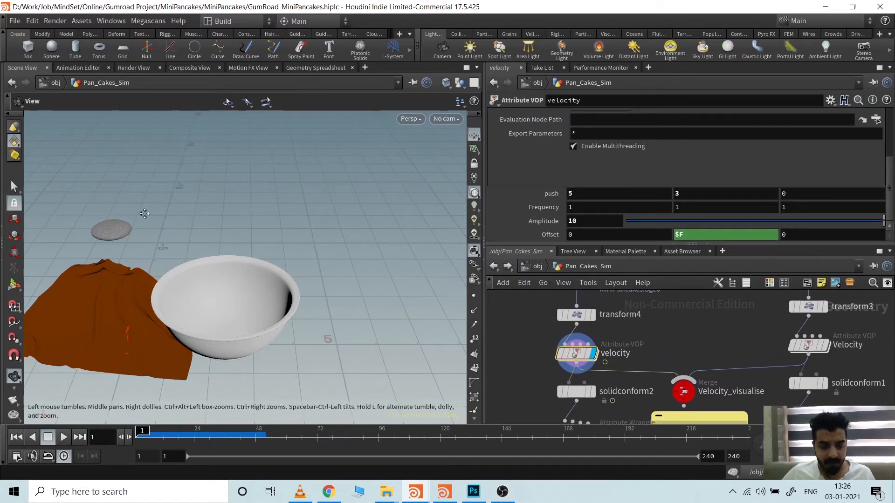
middle_drag(145, 214, 328, 216)
scroll(312, 231, up, 5)
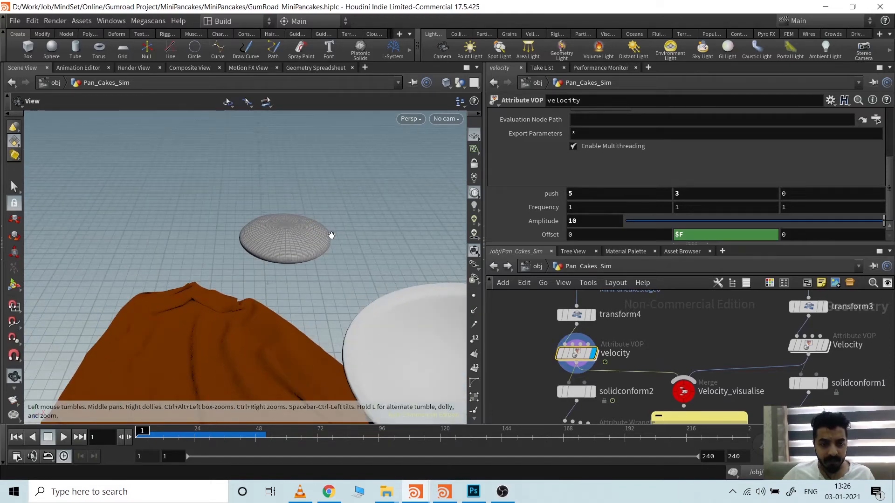
scroll(332, 236, up, 2)
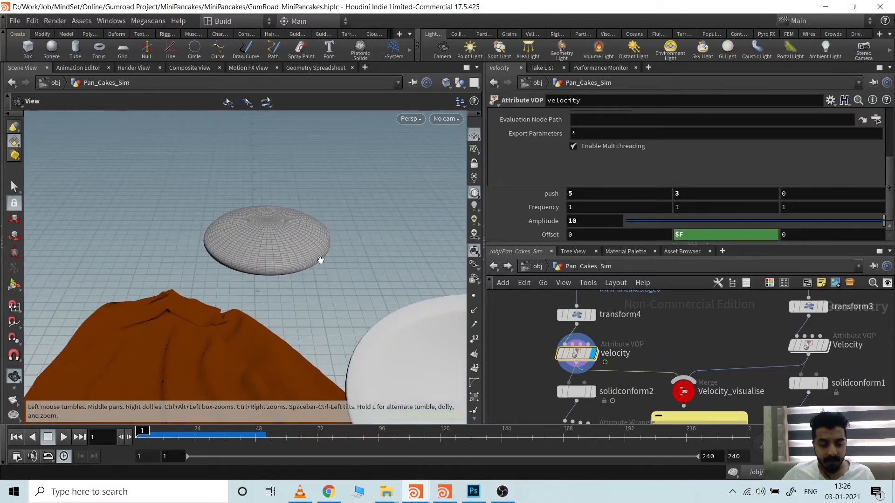
key(w)
drag(314, 274, 321, 251)
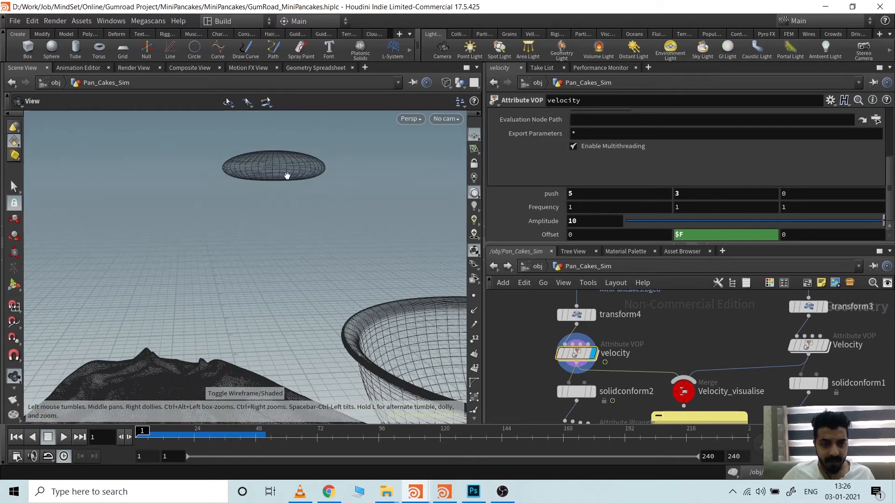
Step: Examine the pancake's wireframe mesh from the inside and the outside
scroll(287, 175, up, 8)
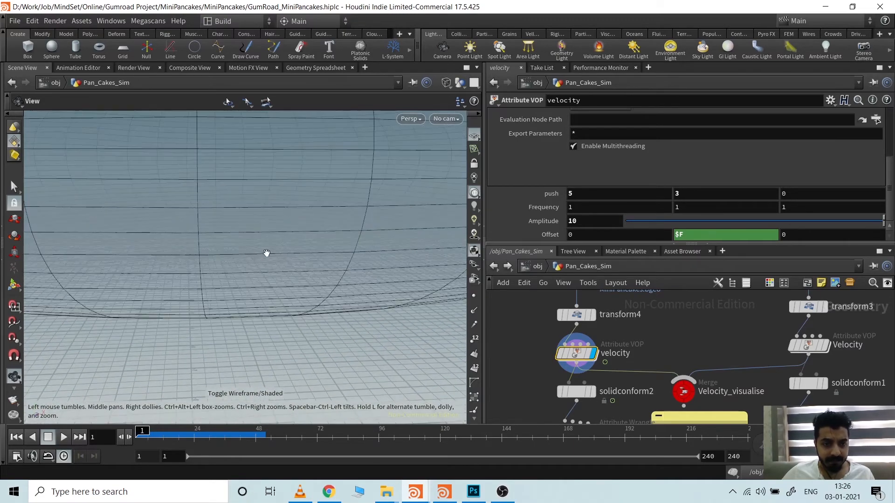
scroll(266, 252, up, 6)
middle_drag(265, 249, 337, 333)
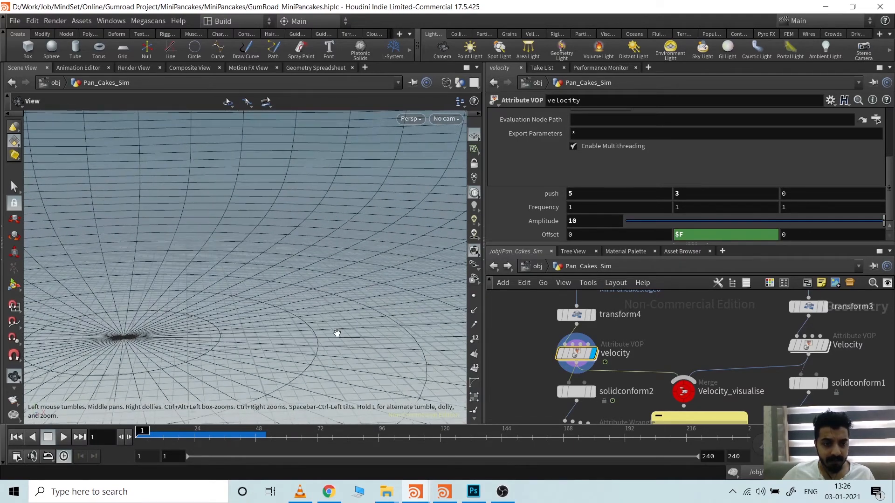
scroll(337, 333, down, 3)
scroll(301, 312, down, 8)
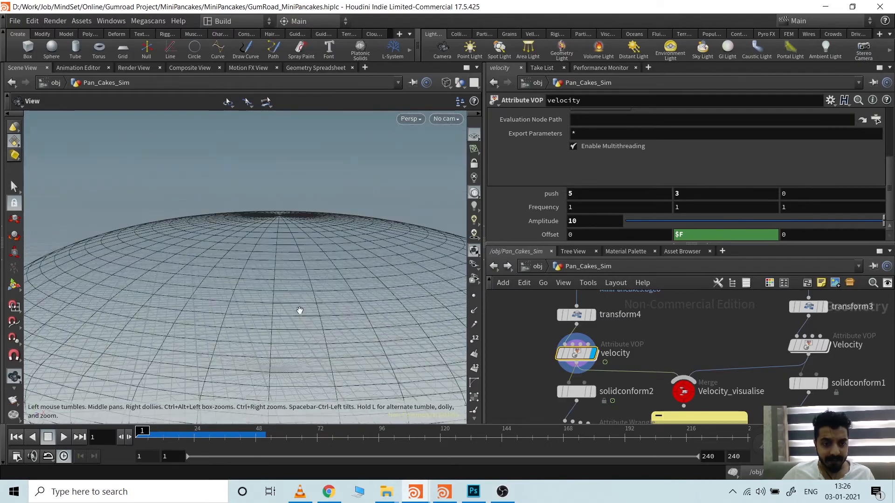
scroll(285, 232, down, 6)
drag(275, 194, 268, 236)
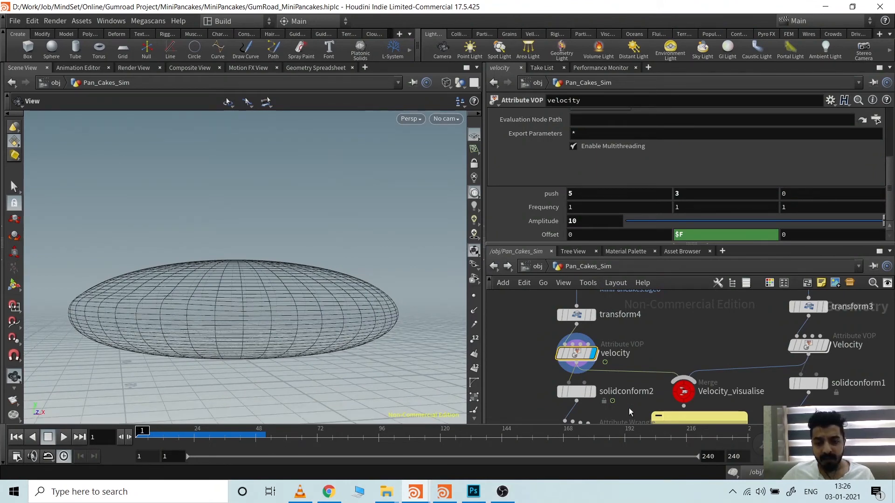
Step: Display solidconform2's output in wireframe and select the node to show its parameters
mouse_move(596, 393)
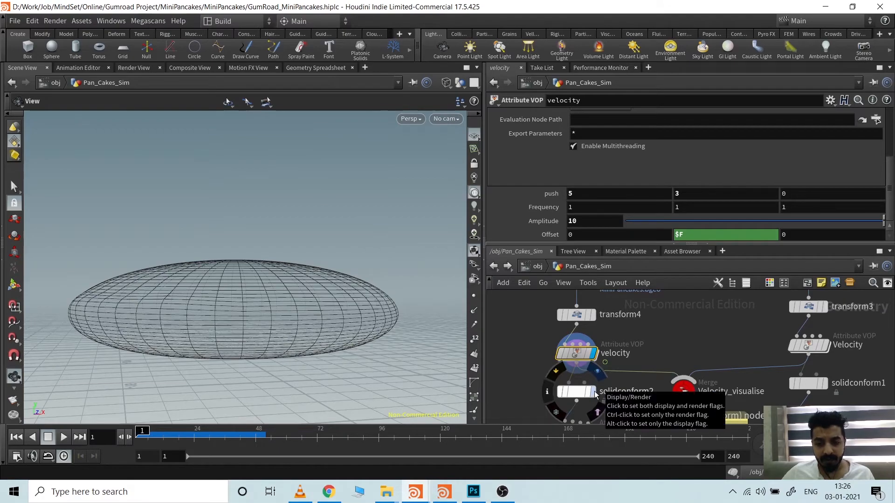
click(595, 392)
click(575, 393)
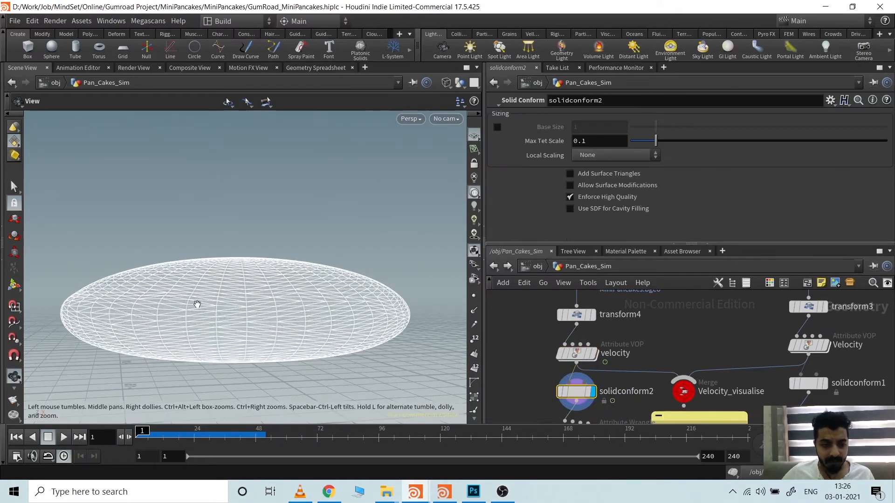
Step: Examine the tetrahedral wireframe mesh of solidconform2 from inside and outside the pancake
scroll(196, 304, up, 10)
scroll(251, 320, up, 5)
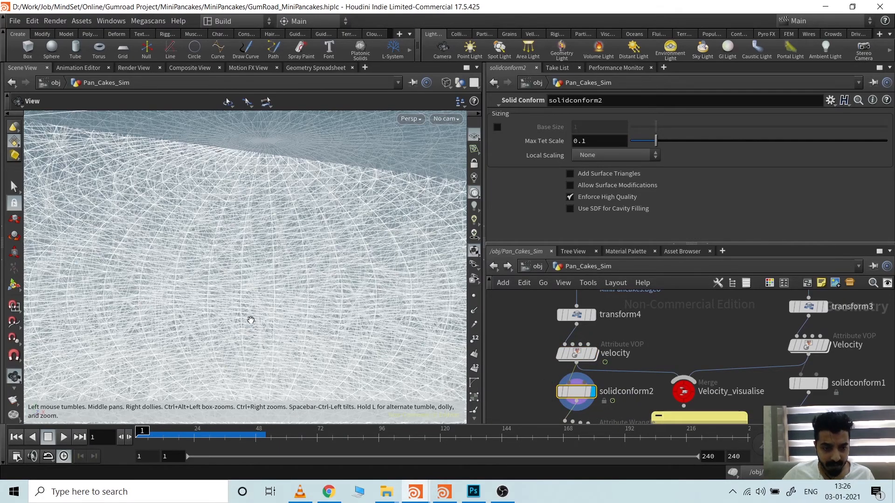
mouse_move(251, 320)
mouse_down()
mouse_move(252, 309)
mouse_move(247, 329)
mouse_move(254, 321)
mouse_up()
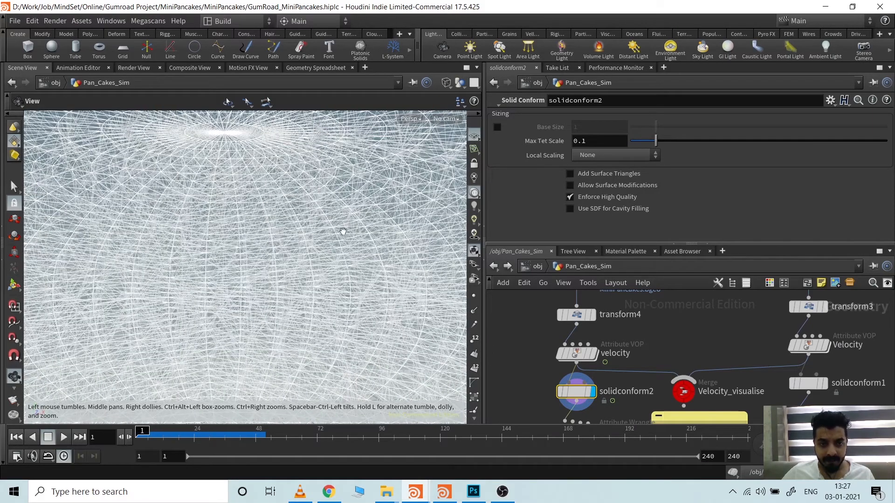
scroll(191, 254, down, 1)
drag(190, 254, 194, 274)
scroll(189, 262, down, 3)
scroll(190, 262, down, 8)
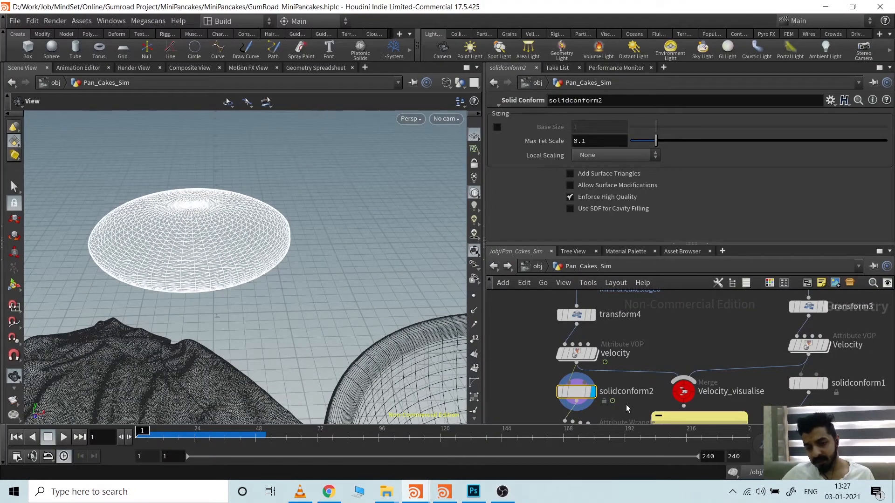
Step: Add a Vellum Configure Tetrahedral Softbody setup in the empty network area beside merge1
middle_drag(625, 404, 614, 328)
scroll(614, 328, down, 4)
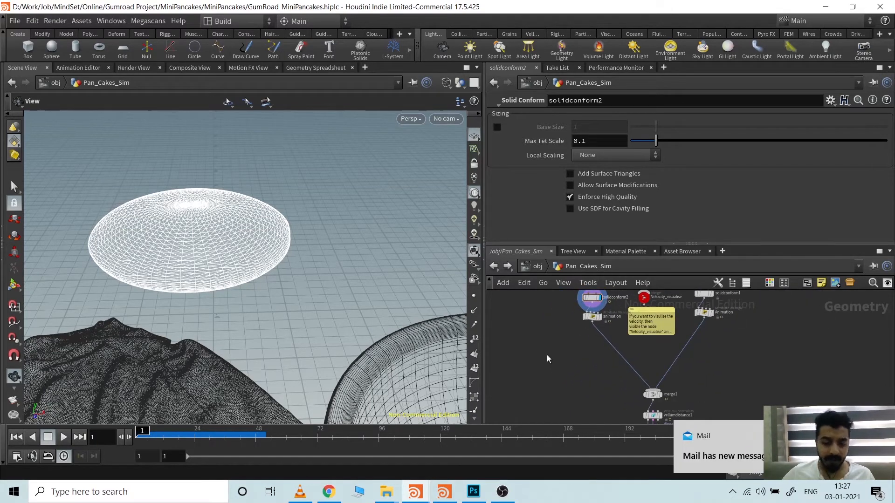
key(Tab)
text(velu)
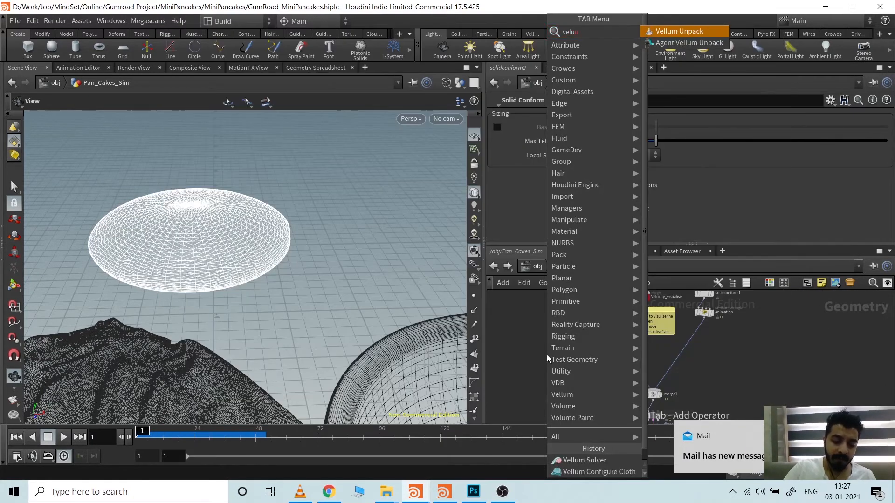
key(BackSpace)
text(l)
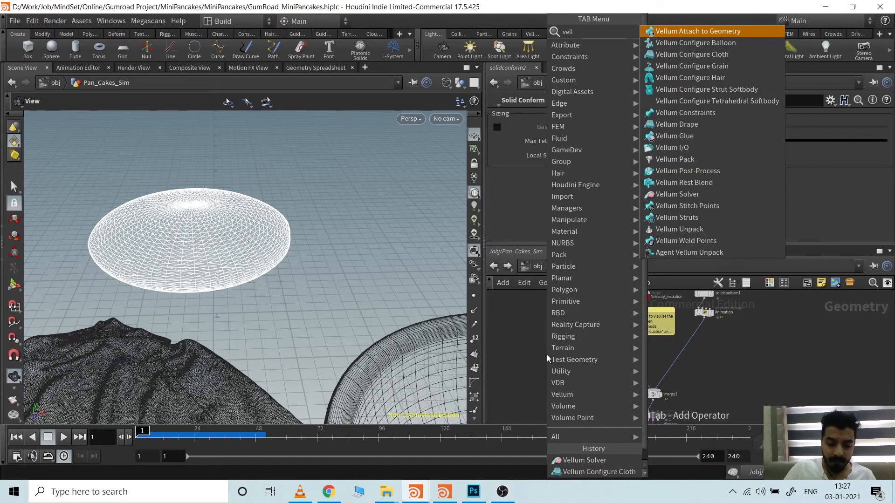
text(um t)
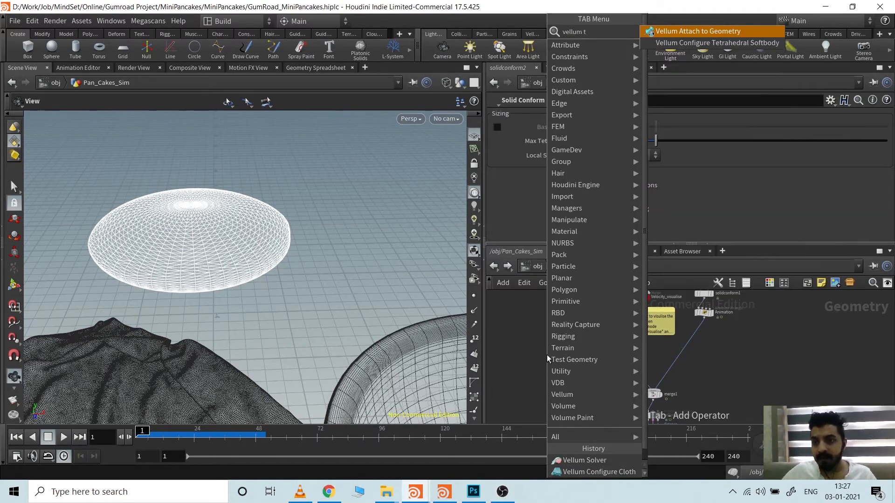
key(Down)
key(Return)
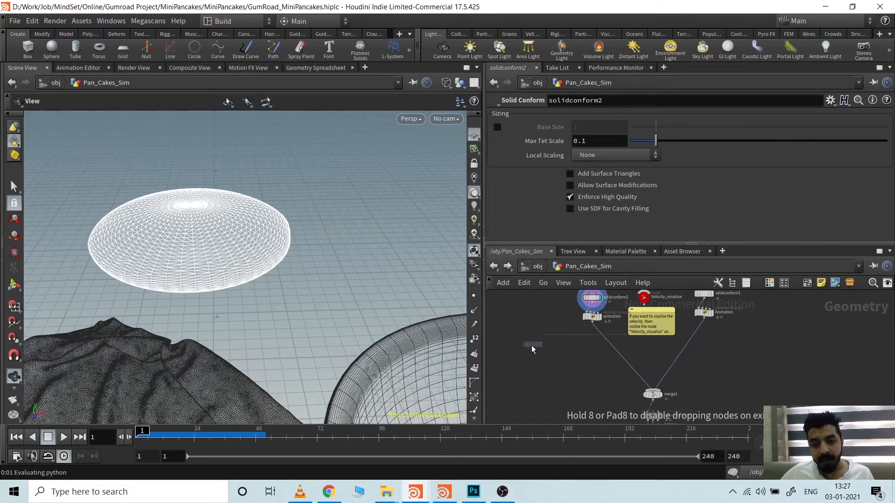
click(526, 350)
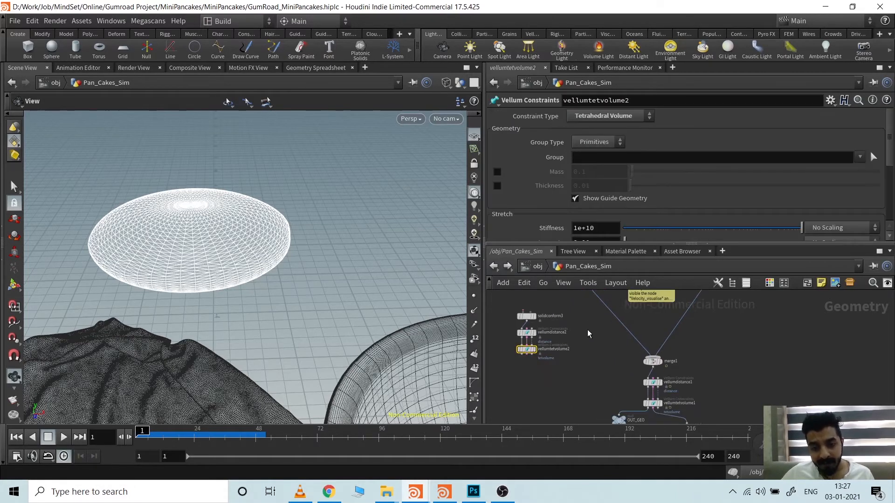
Step: Compare the added Solid Conform and Vellum constraint nodes with solidconform2 and the existing vellum constraints below merge1
scroll(588, 332, up, 2)
middle_drag(588, 332, 596, 364)
scroll(602, 399, down, 1)
scroll(583, 327, down, 1)
click(599, 311)
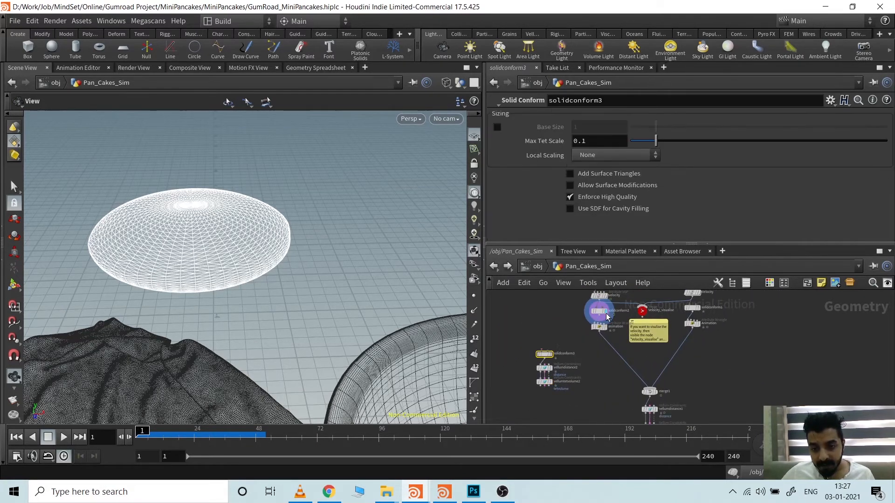
middle_drag(614, 384, 599, 334)
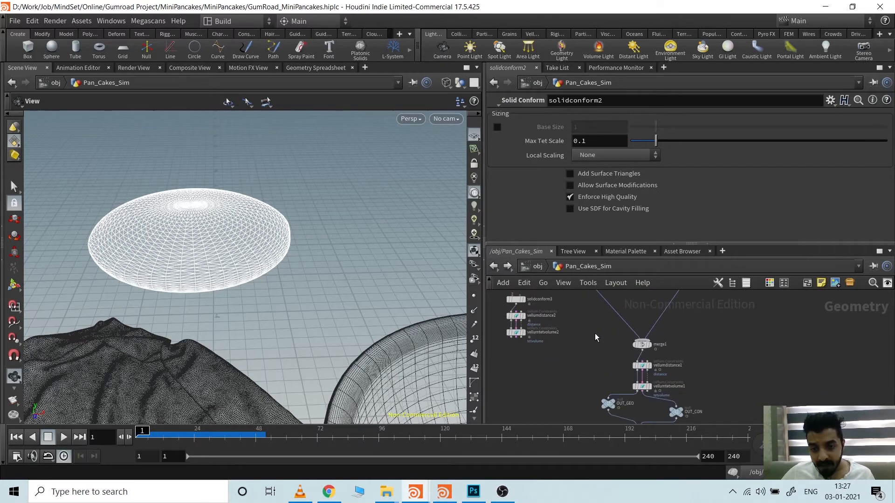
scroll(595, 342, up, 4)
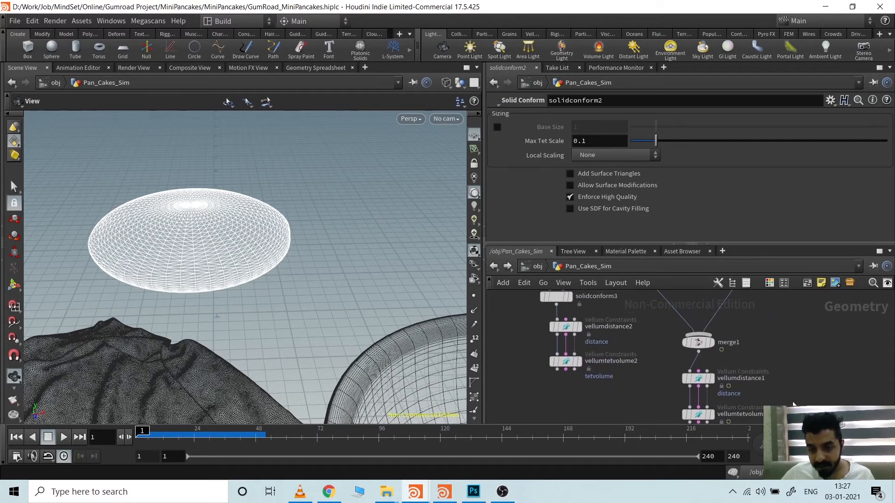
middle_drag(651, 380, 651, 380)
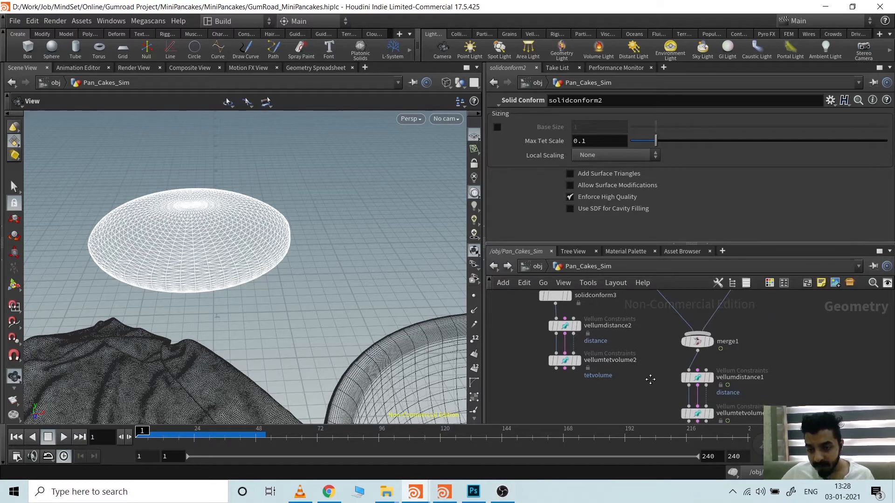
scroll(597, 351, down, 3)
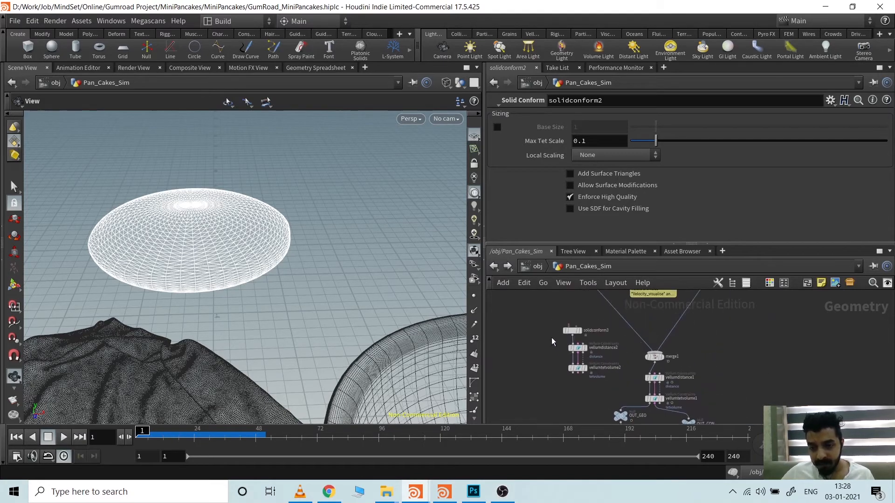
Step: Delete the added solidconform3, vellumdistance2 and vellumtetvolume2 nodes
drag(555, 325, 582, 384)
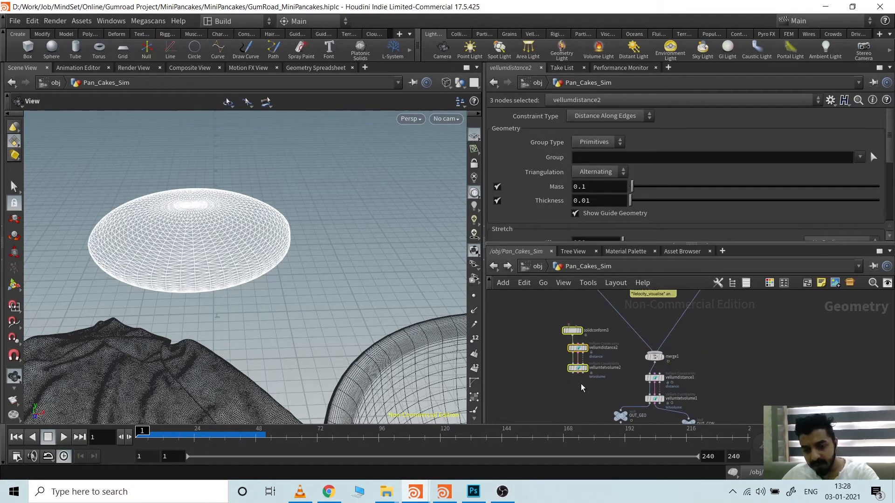
key(Delete)
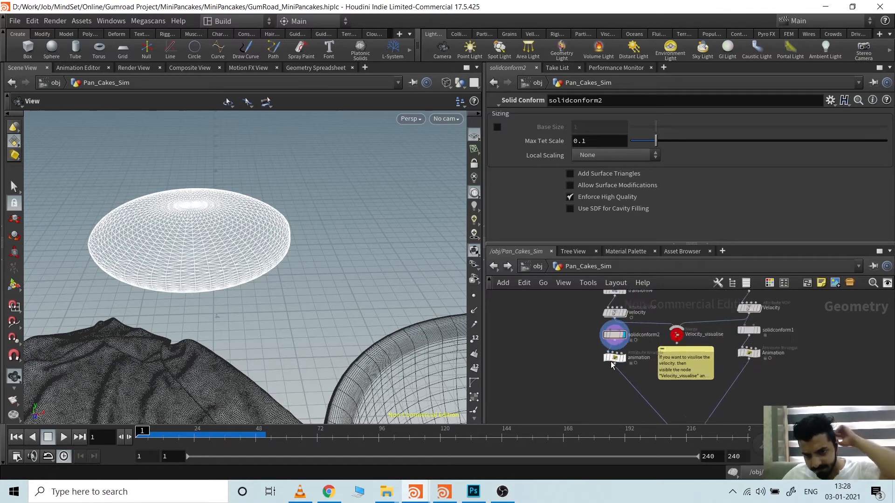
Step: Display the Velocity_visualise merge node and select it to show its inputs
scroll(612, 365, up, 4)
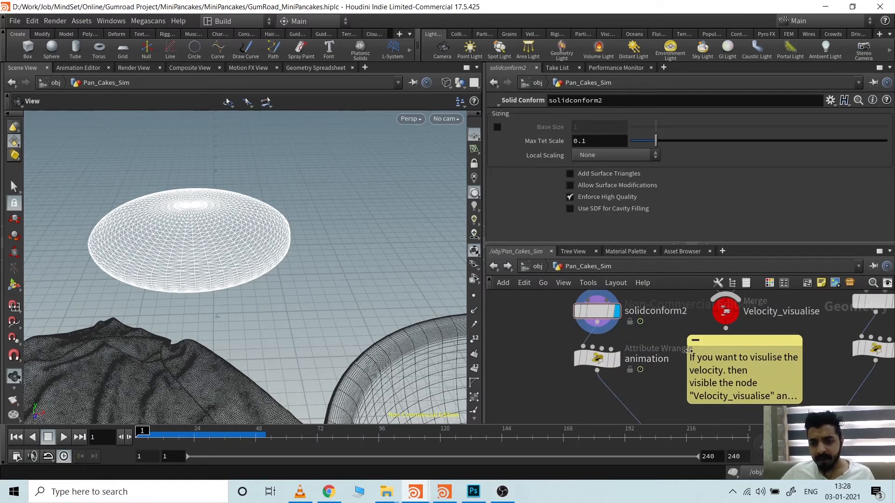
middle_drag(672, 334, 614, 393)
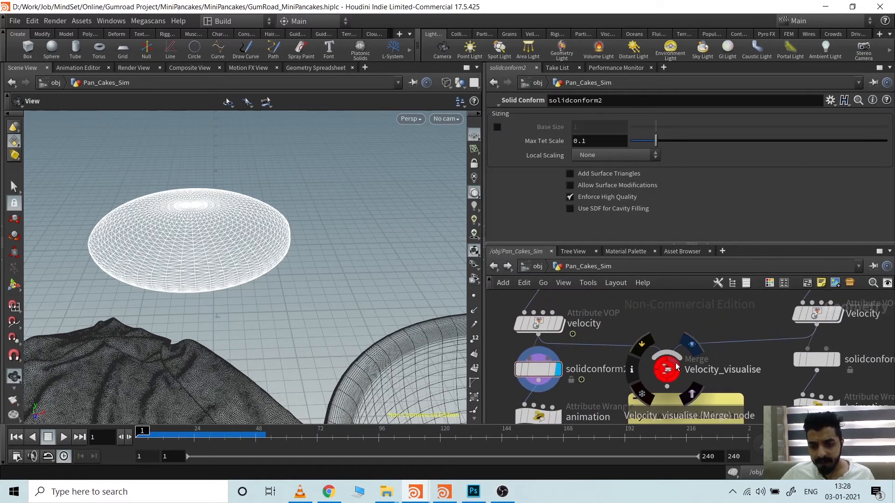
click(668, 372)
click(668, 372)
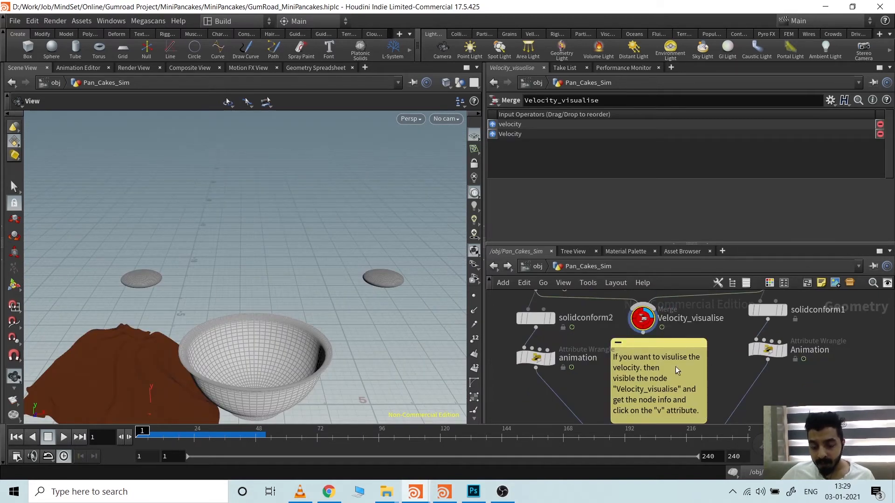
Step: Visualise the v point attribute in the viewport from the node info of Velocity_visualise, and close the info window
mouse_move(647, 325)
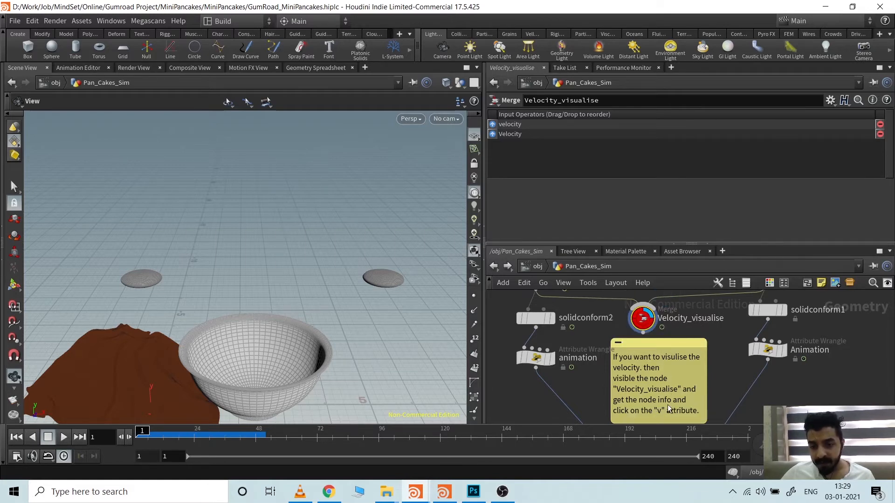
mouse_move(619, 324)
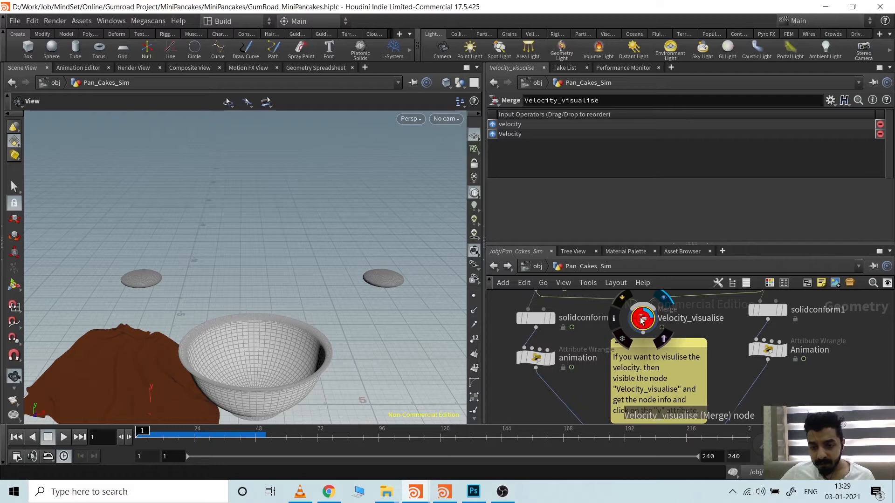
click(614, 320)
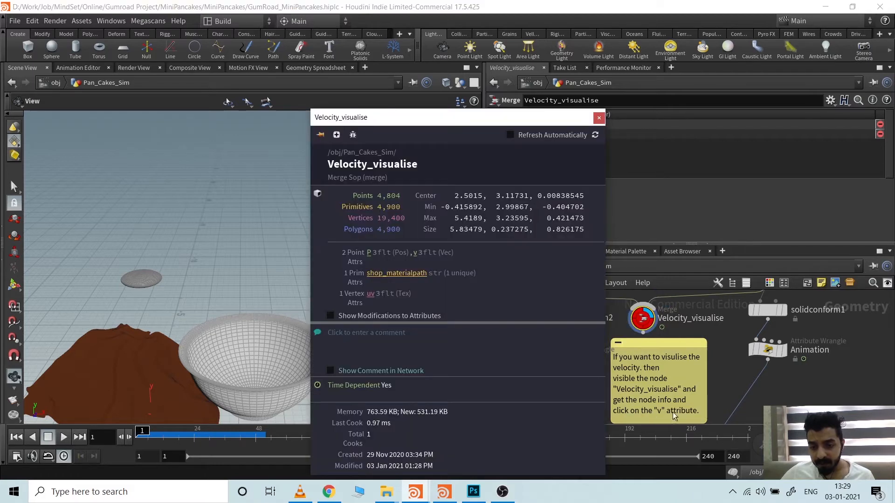
click(415, 254)
click(599, 117)
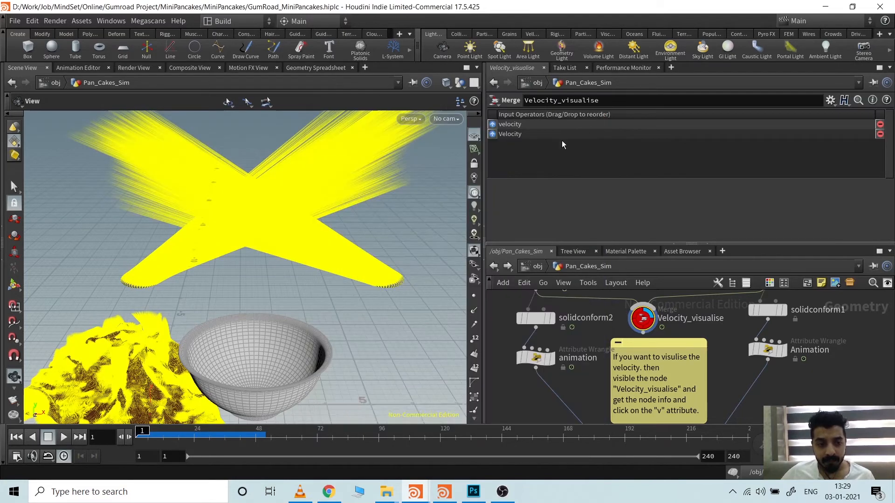
Step: Hide the other objects in the viewport and move the timeline to frame 11 to view the velocity vectors
click(460, 83)
click(499, 119)
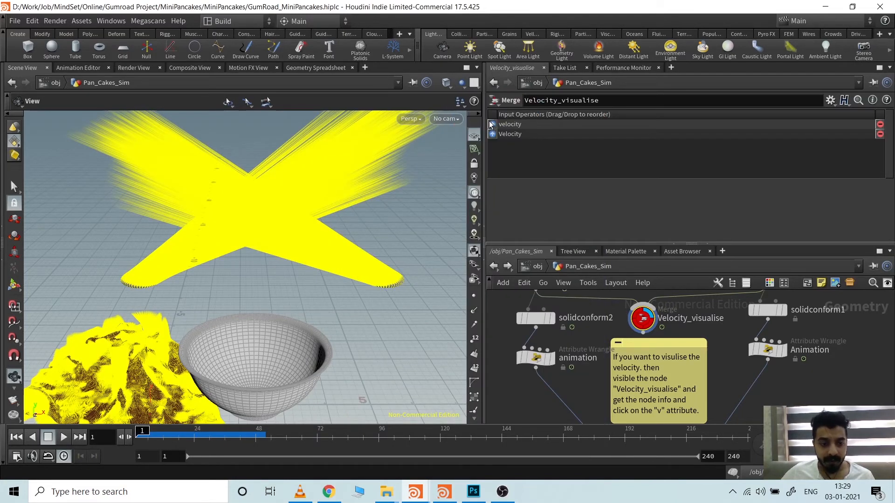
drag(387, 233, 349, 315)
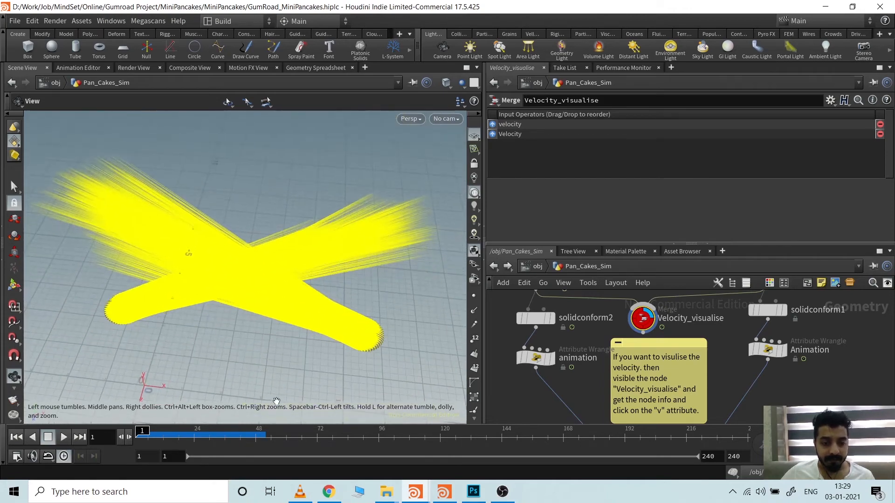
mouse_move(144, 430)
mouse_down()
mouse_move(176, 431)
mouse_move(161, 431)
mouse_up()
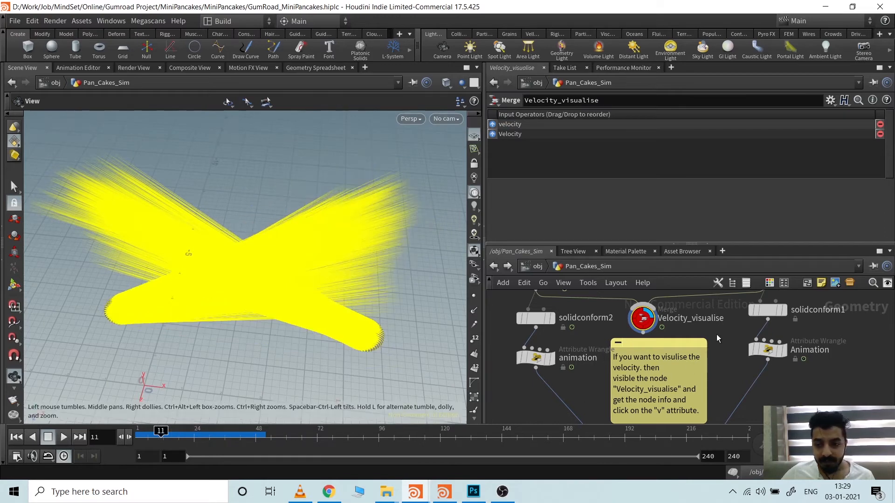
Step: View the push, frequency and amplitude settings of the Velocity VOP above solidconform1, and scrub to frame 42
middle_drag(717, 335, 701, 380)
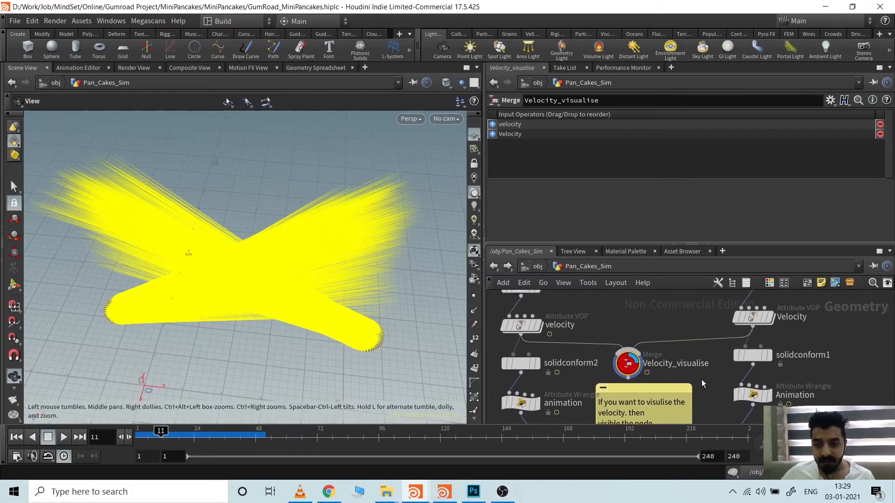
click(780, 320)
scroll(806, 147, down, 3)
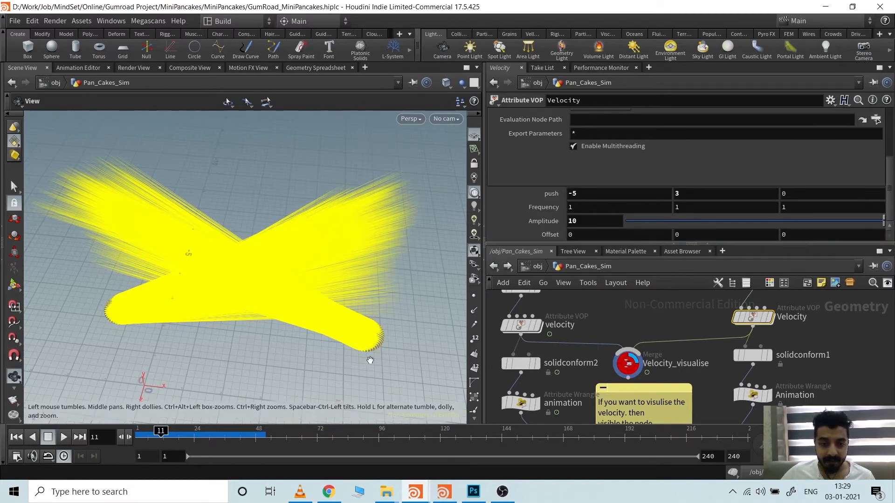
mouse_move(160, 431)
mouse_down()
mouse_move(212, 421)
mouse_move(165, 430)
mouse_move(240, 432)
mouse_up()
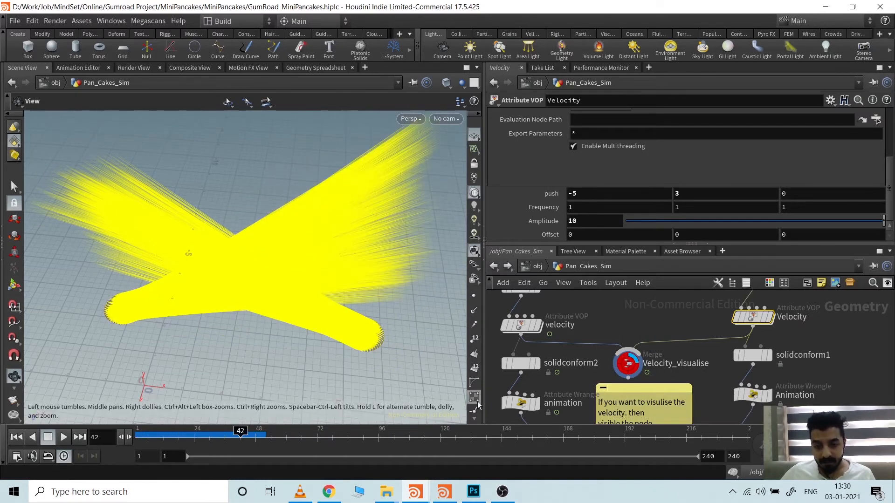
Step: Turn off the velocity visualisation in the viewport
scroll(476, 401, down, 5)
click(474, 361)
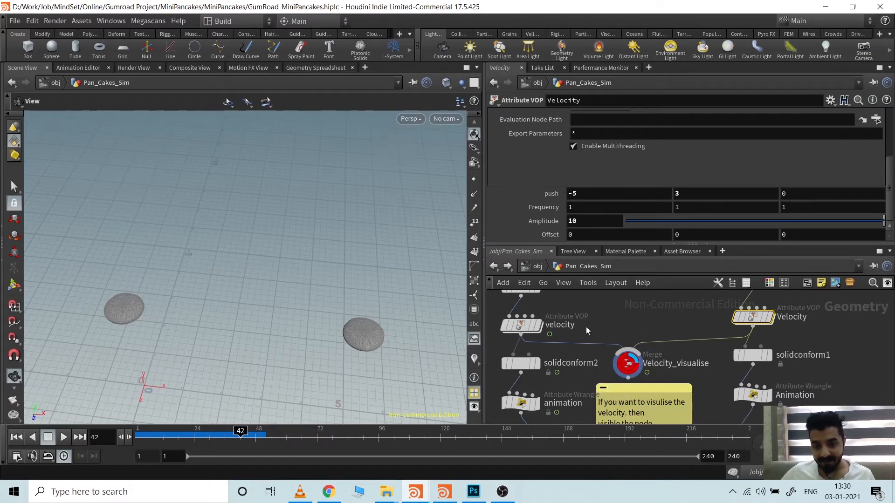
Step: Display the animation Attribute Wrangle below solidconform2 and select it to show its VEXpression
scroll(586, 311, down, 3)
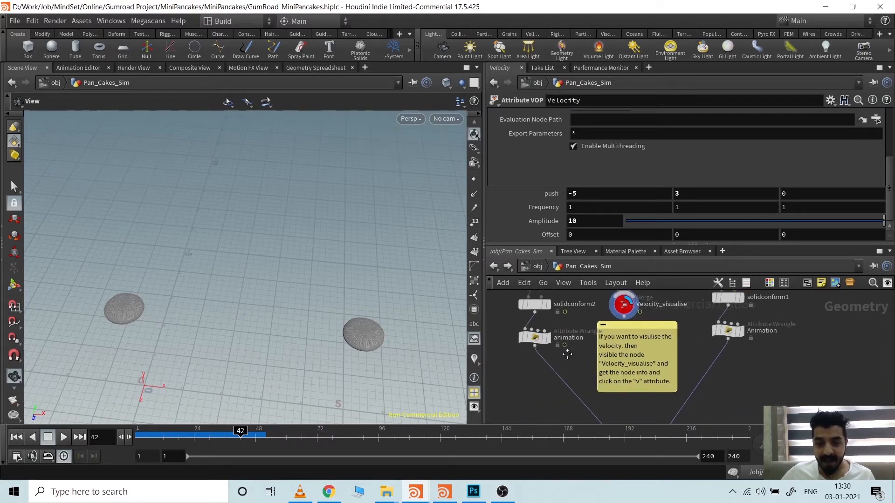
scroll(578, 368, up, 2)
click(585, 378)
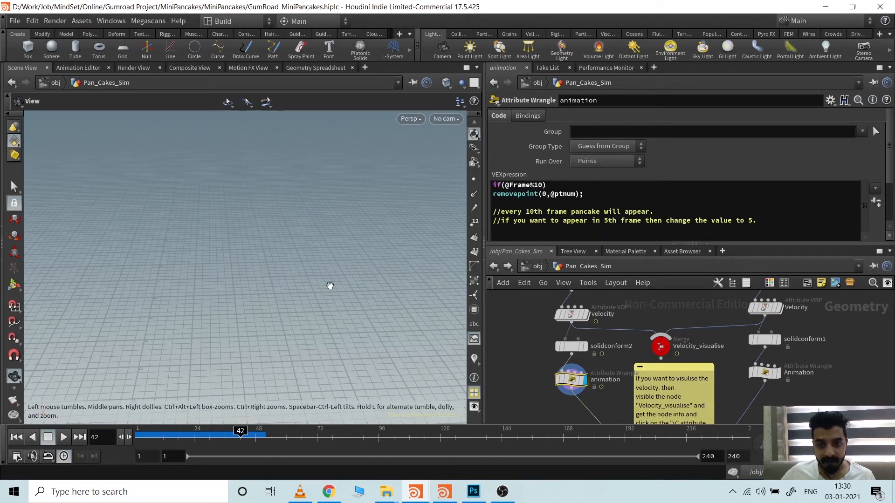
Step: Move the timeline to frame 10 and view the pancake produced by the animation wrangle
mouse_move(239, 433)
mouse_down()
mouse_move(170, 441)
mouse_move(185, 438)
mouse_up()
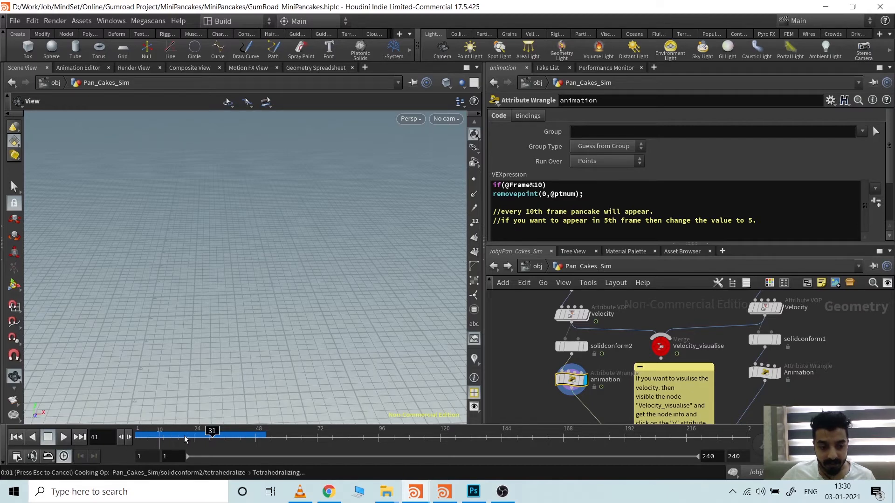
click(159, 435)
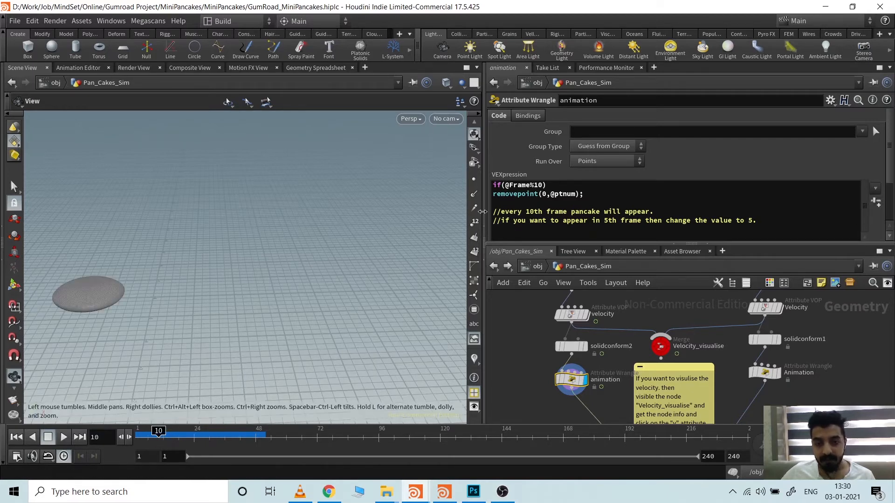
middle_drag(149, 262, 231, 248)
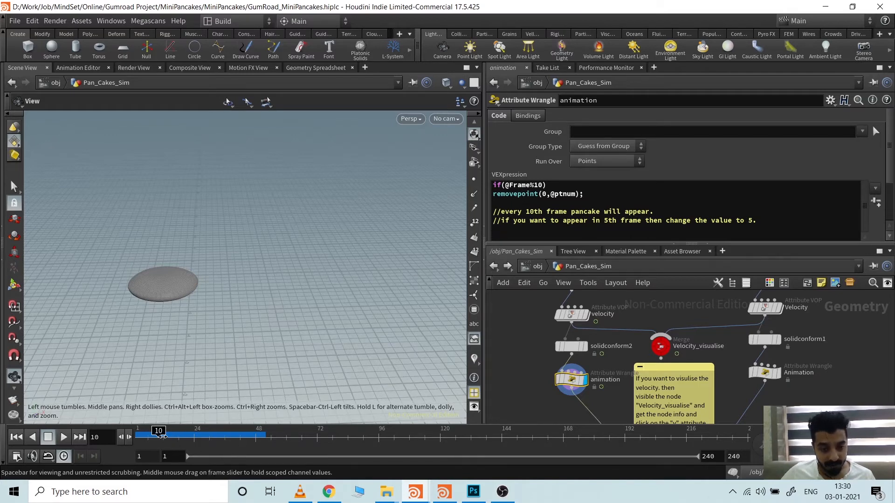
Step: Check the output of the animation wrangle below solidconform2 at frames 7, 10 and 11
drag(155, 431, 151, 431)
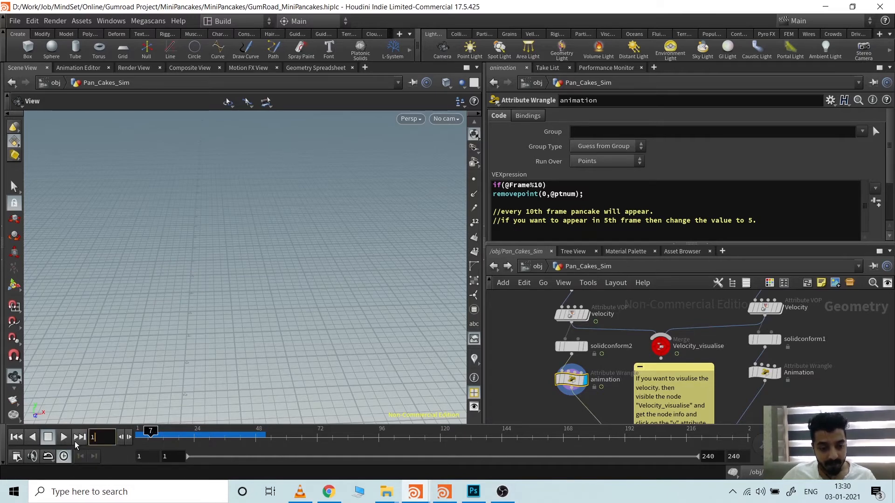
text(0)
key(Return)
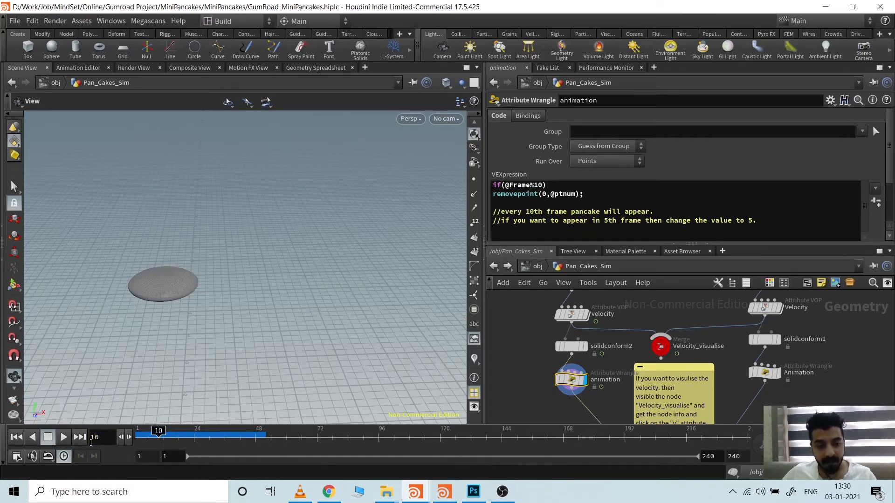
click(95, 438)
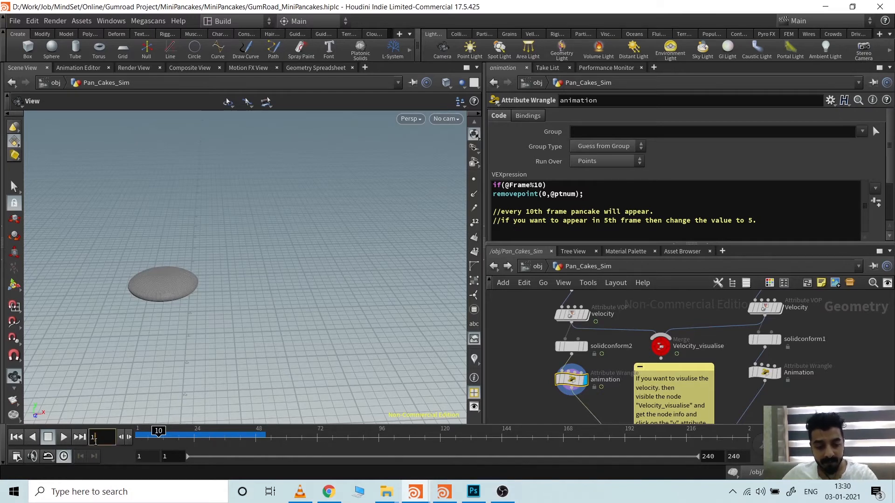
key(Return)
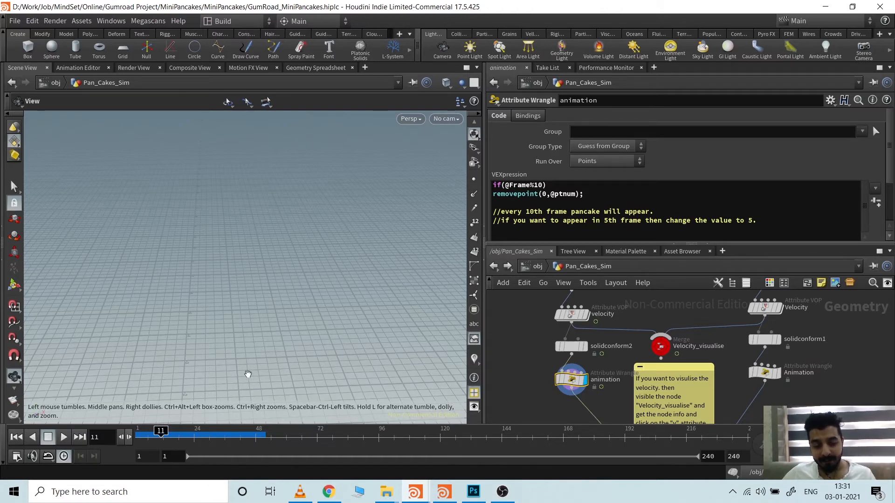
Step: Check the animation wrangle's pancake output at frames 20, 30 and 31
click(95, 438)
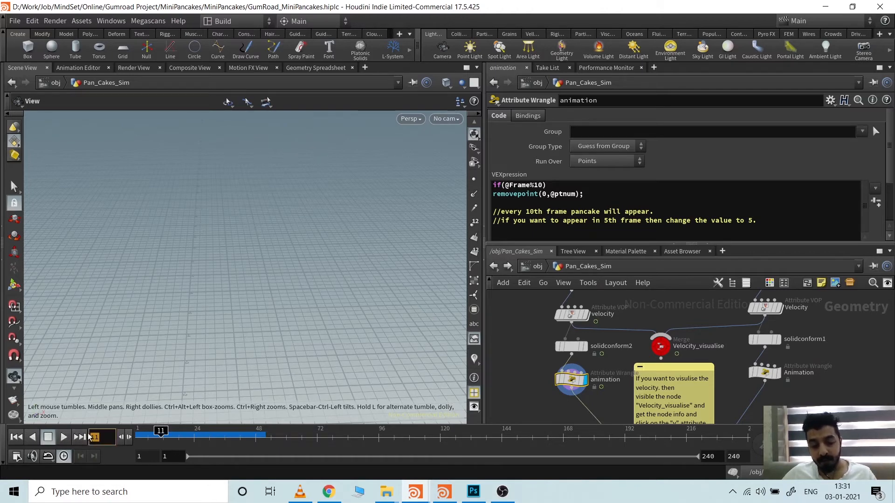
text(20)
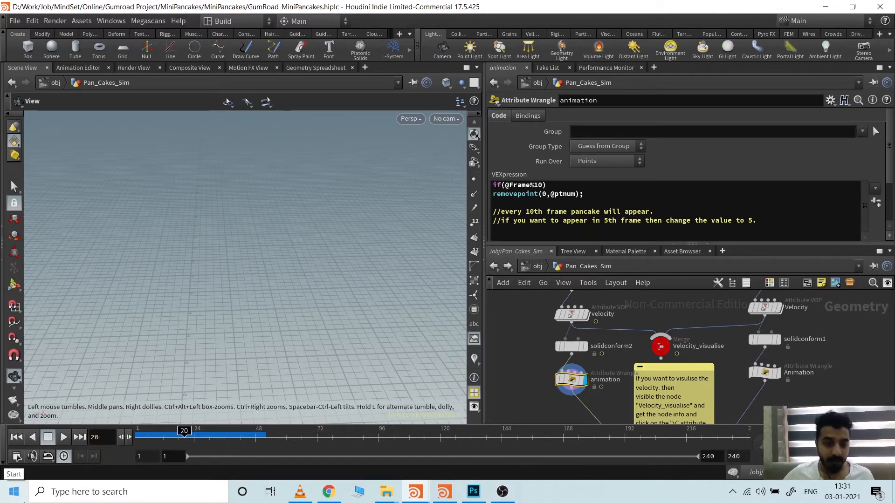
key(Return)
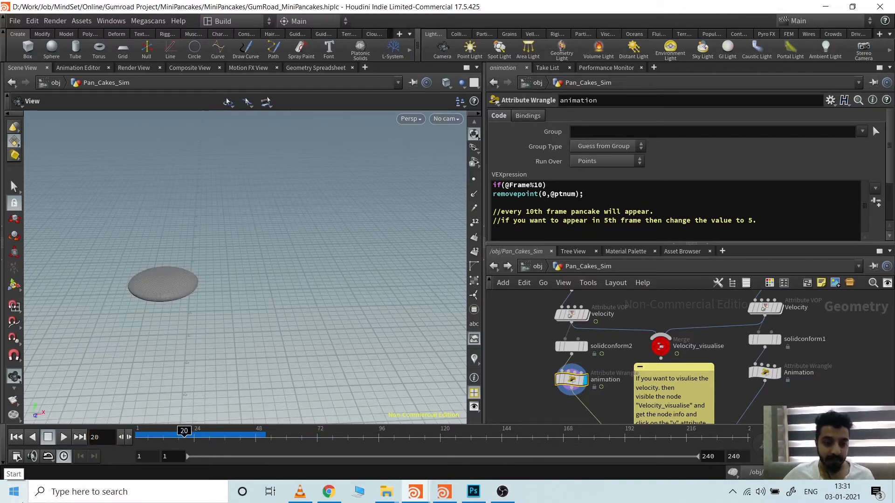
click(93, 437)
text(30)
key(Return)
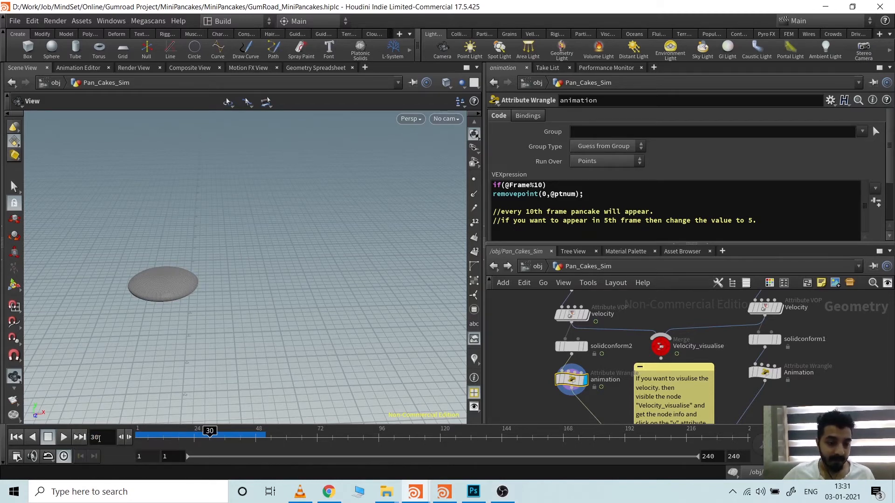
click(93, 438)
text(31)
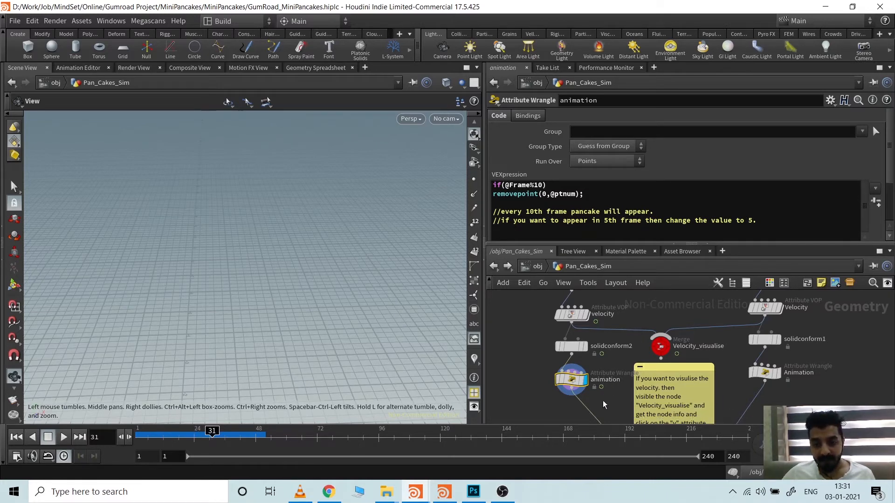
click(572, 314)
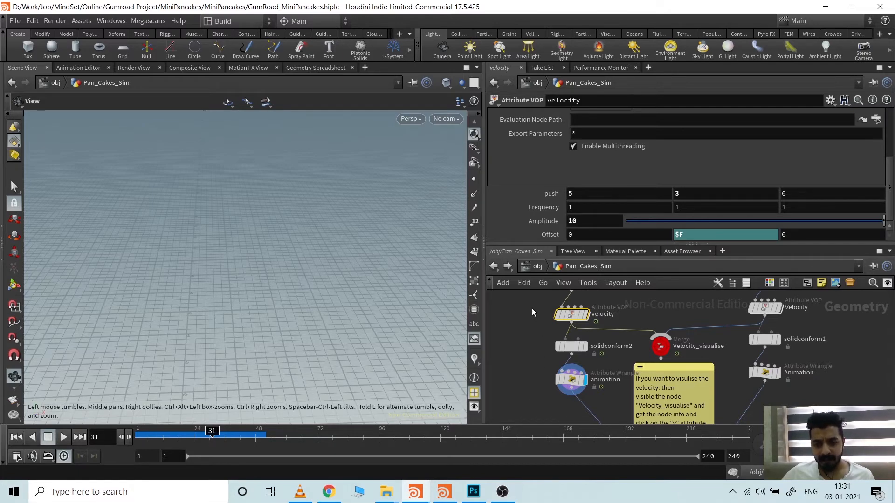
click(571, 380)
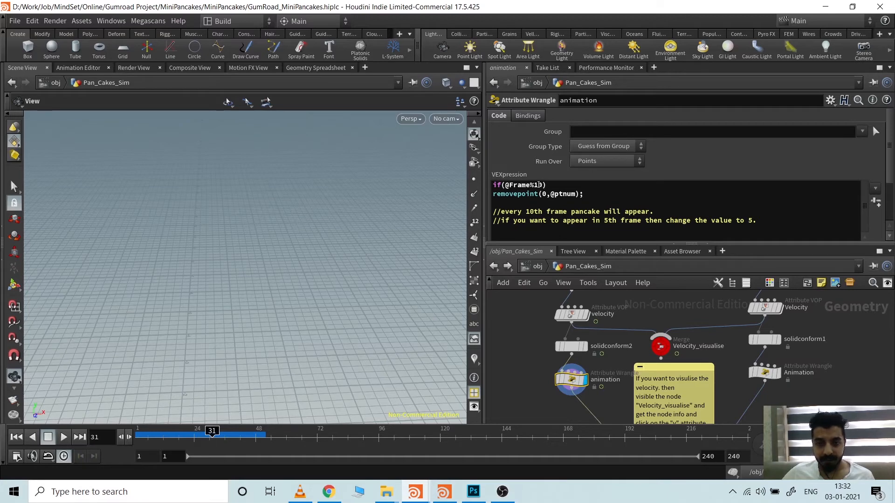
drag(541, 185, 535, 184)
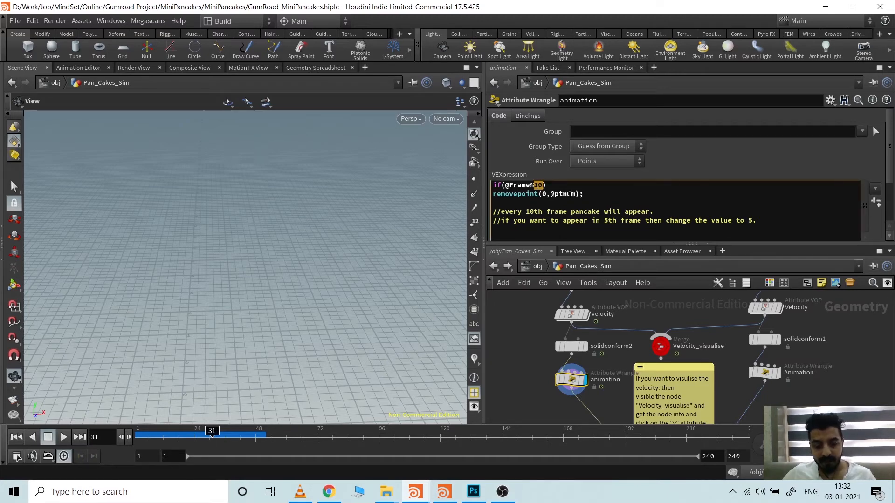
text(4)
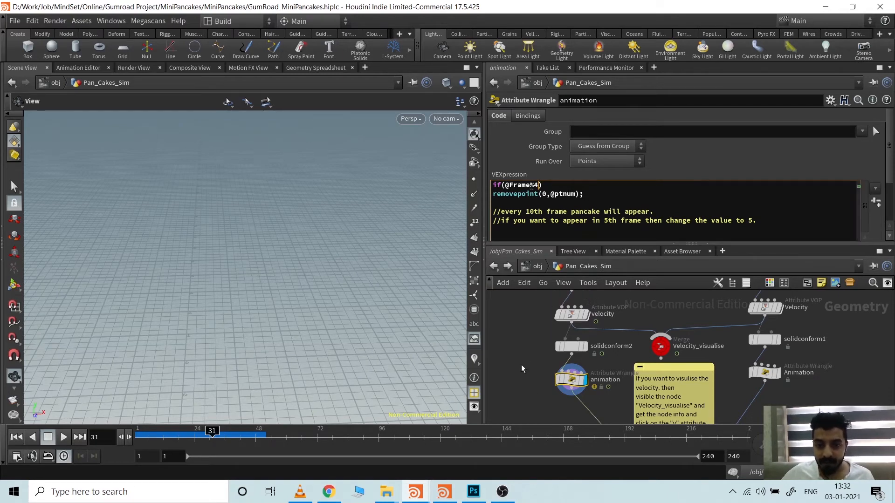
Step: Return to frame 1 and check the animation wrangle's output at frames 4 and 5
click(13, 440)
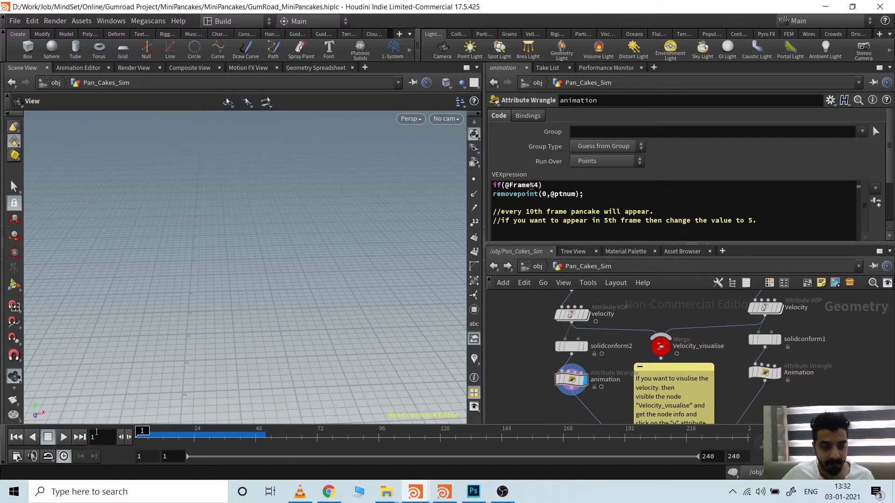
click(67, 437)
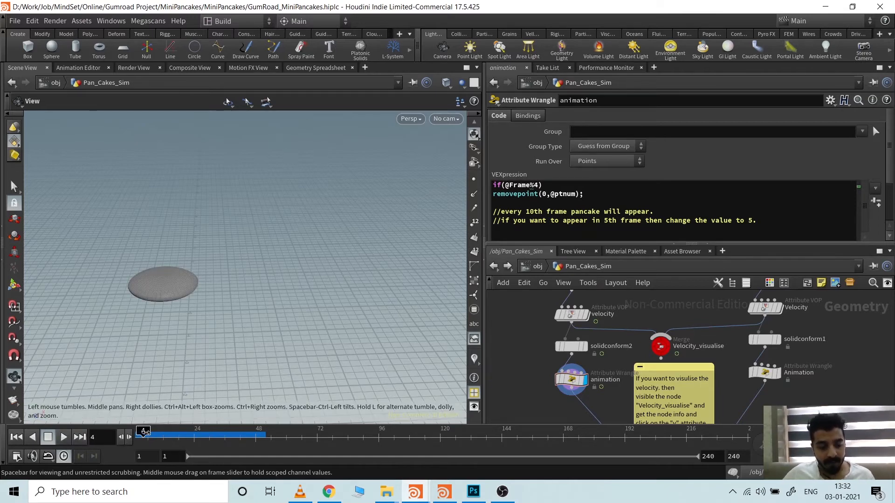
click(65, 438)
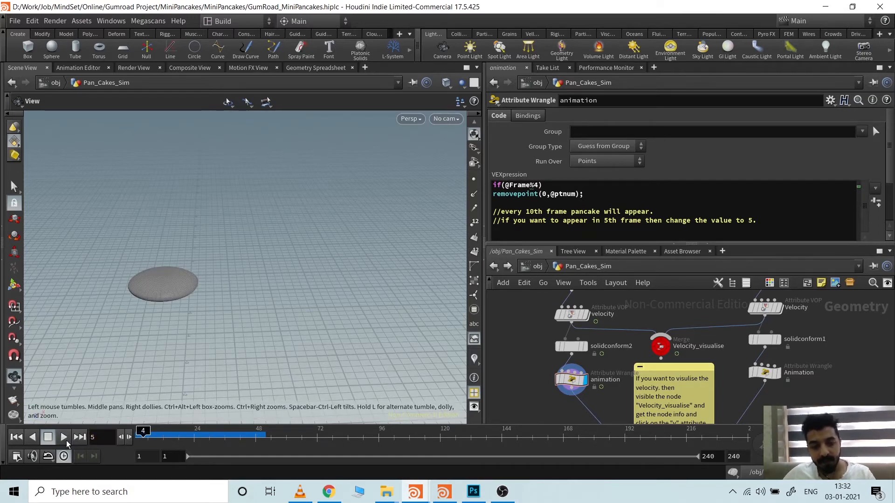
double_click(536, 185)
text(10)
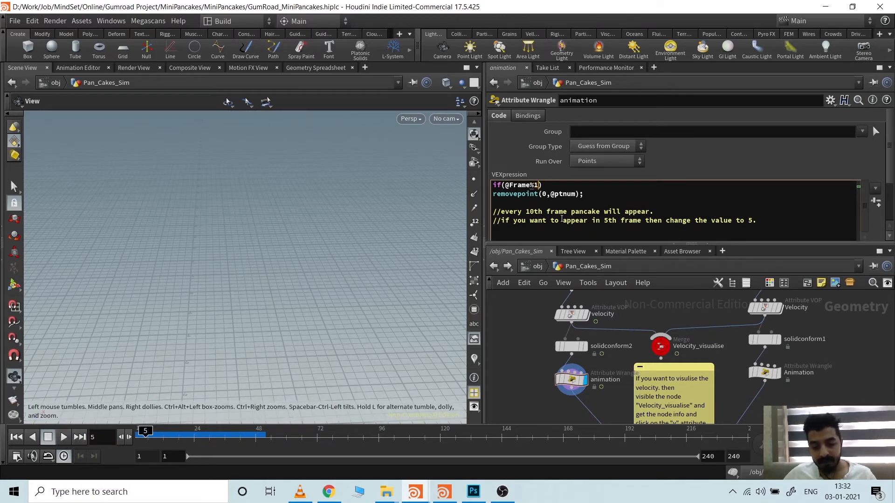
key(Return)
key(BackSpace)
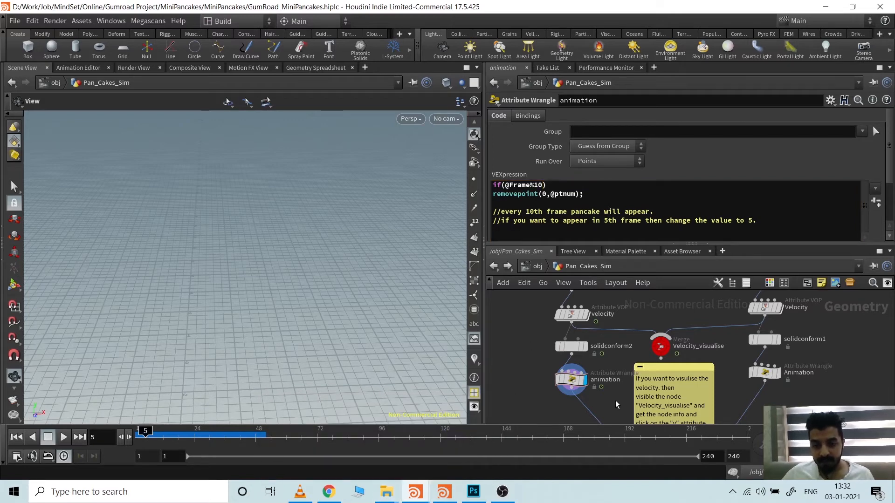
Step: Select the Animation Attribute Wrangle below solidconform1 to show its VEXpression, and display its output in the viewport
middle_drag(601, 397, 577, 344)
middle_drag(656, 350, 636, 376)
scroll(637, 376, down, 1)
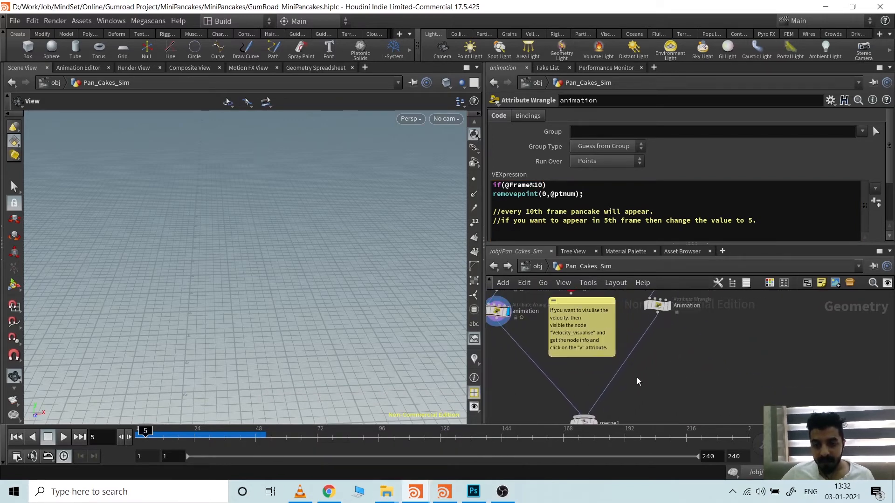
middle_drag(684, 334, 668, 396)
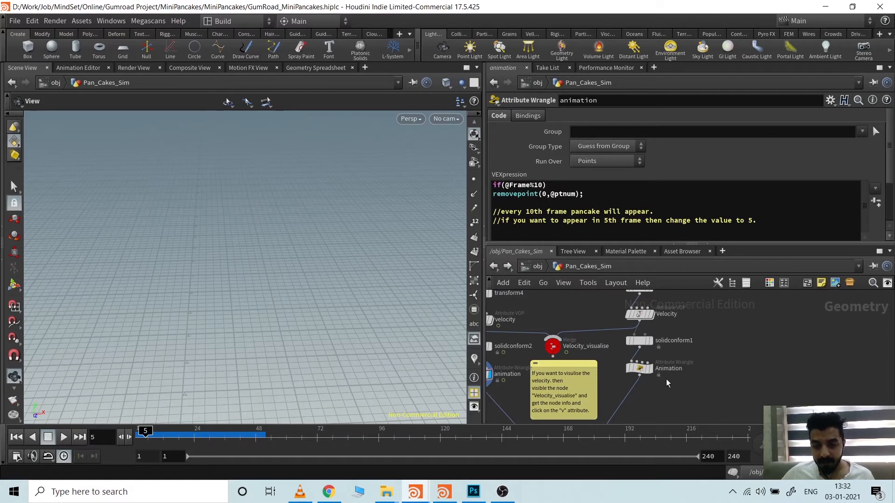
click(639, 367)
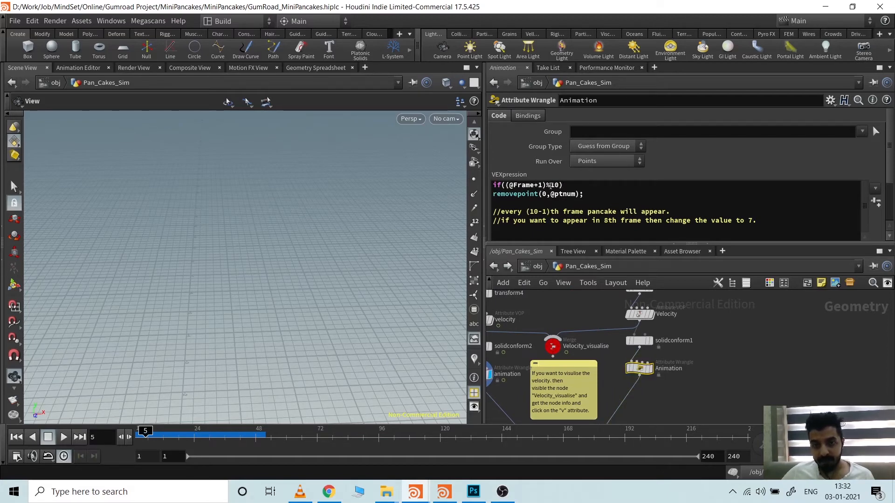
mouse_move(650, 370)
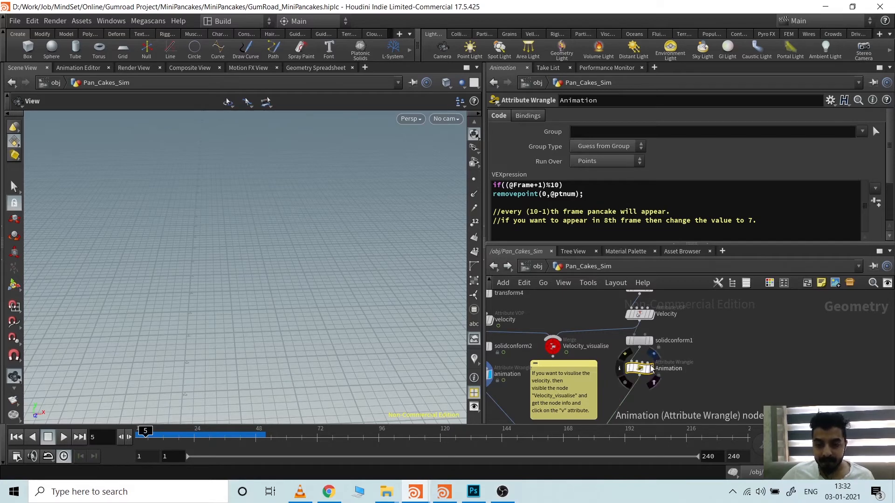
click(650, 369)
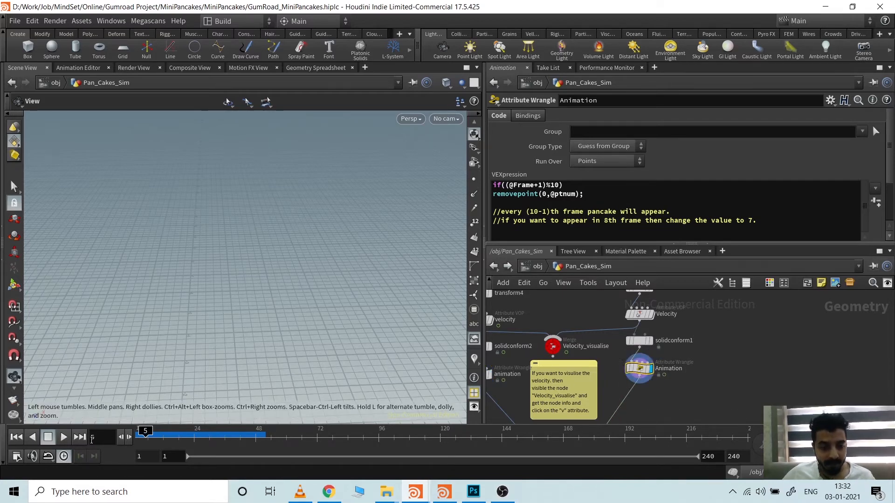
Step: Move the timeline to frame 11 to check the output of the Animation wrangle below solidconform1
drag(98, 439, 48, 441)
text(11)
key(Return)
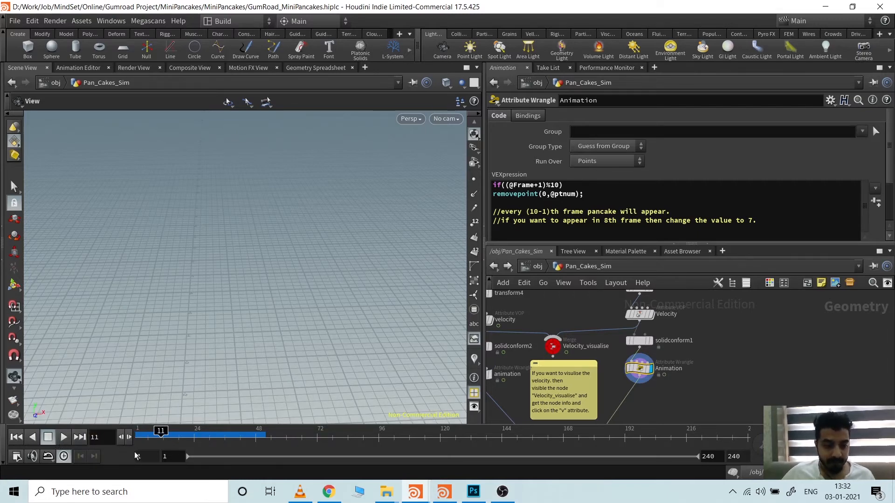
middle_drag(246, 330, 273, 292)
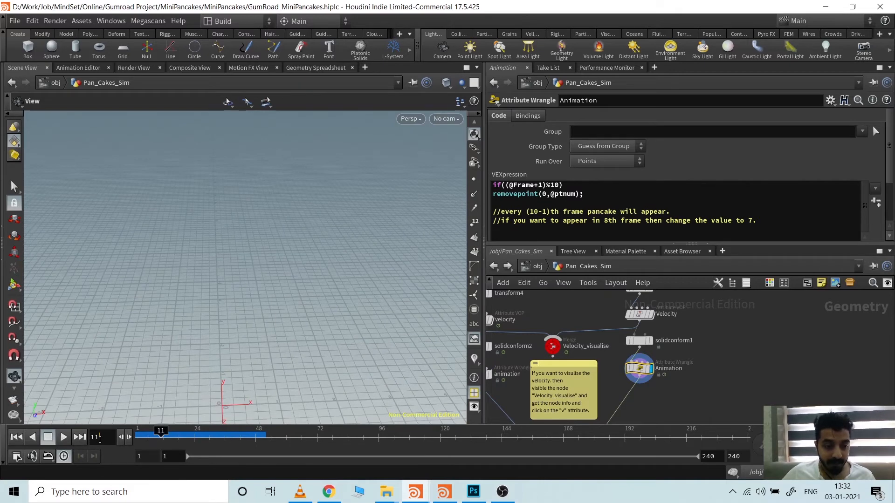
Step: Move the timeline to frame 9 and bring the second Animation wrangle's pancake into the centre of the viewport
drag(104, 438, 62, 440)
text(9)
key(Return)
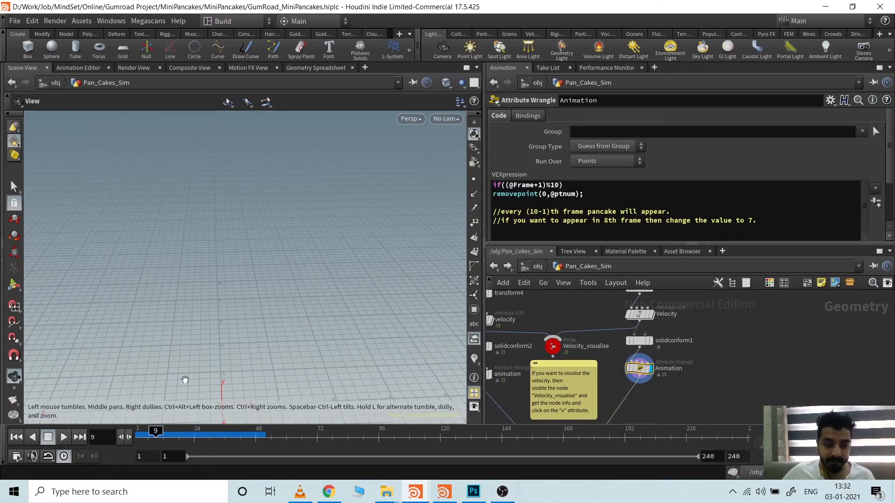
middle_drag(275, 327, 207, 289)
scroll(206, 289, down, 1)
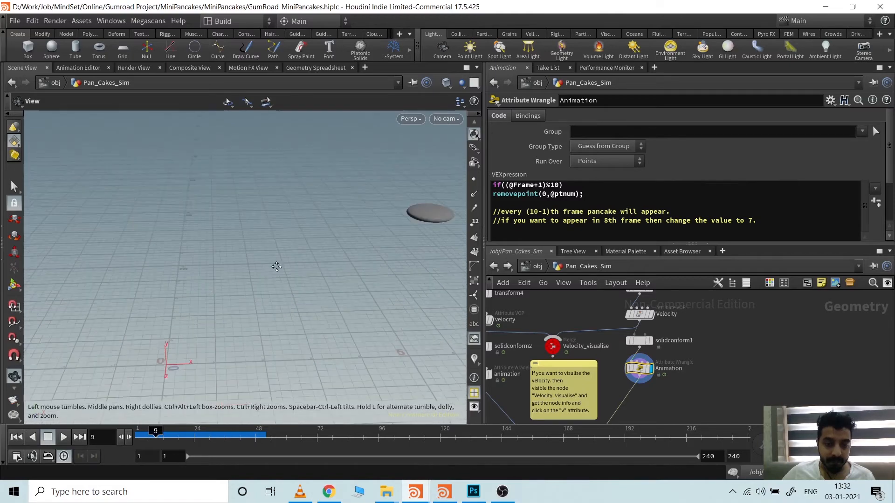
middle_drag(277, 267, 143, 307)
scroll(319, 249, up, 1)
middle_drag(319, 250, 213, 281)
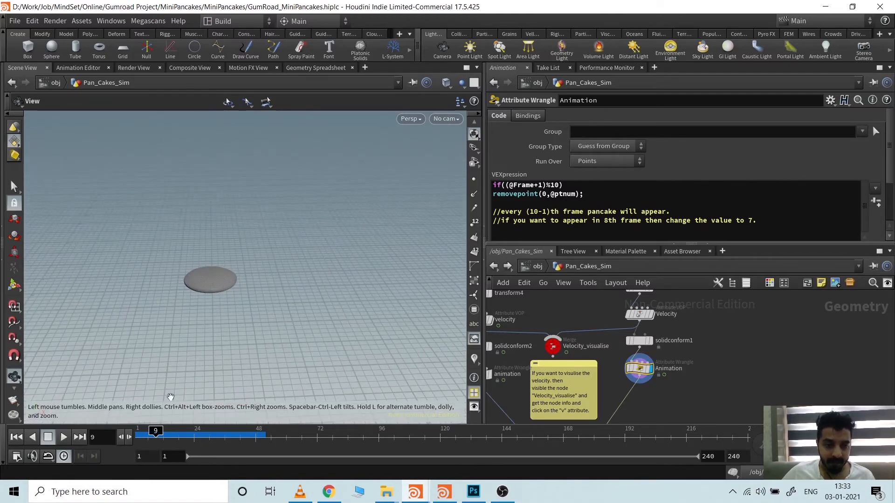
Step: Check the output of the Animation wrangle below solidconform1 at frames 10, 11 and 18
drag(95, 439, 55, 438)
text(10)
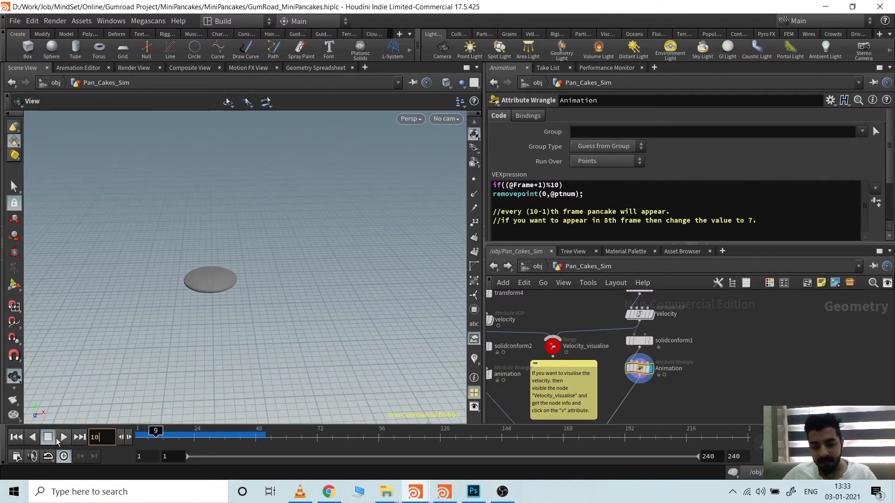
key(Return)
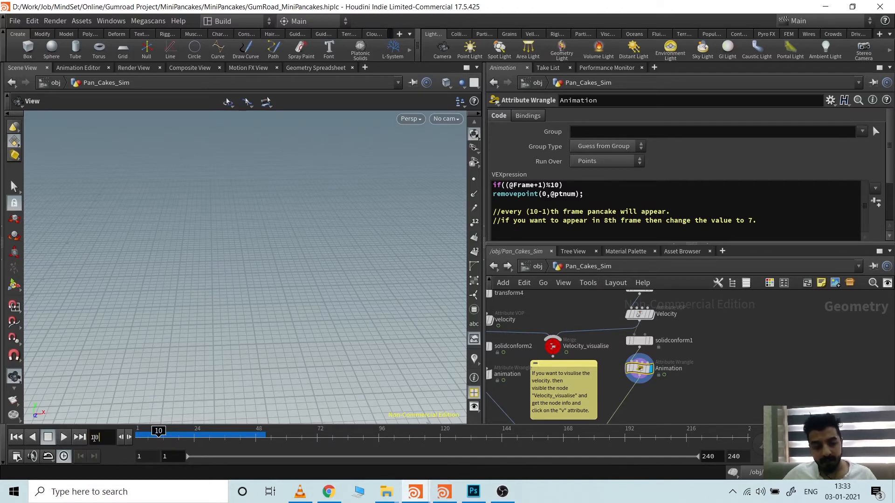
drag(99, 439, 60, 440)
text(11)
key(Return)
text(18)
key(Return)
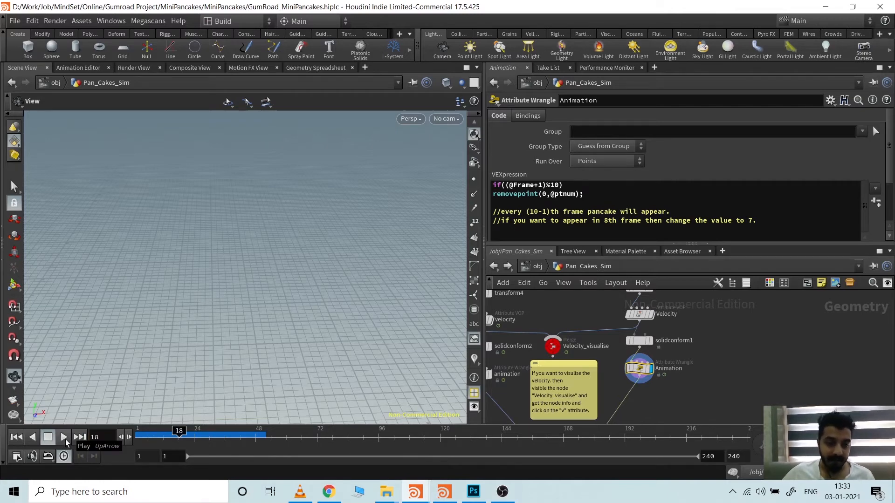
Step: Check the output of the Animation wrangle below solidconform1 at frames 19, 29 and 30
double_click(94, 440)
text(19)
key(Return)
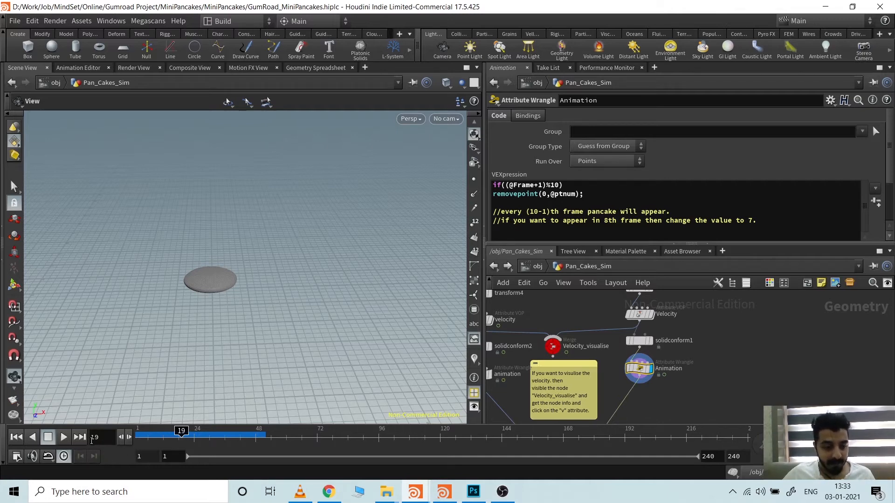
click(94, 438)
key(Return)
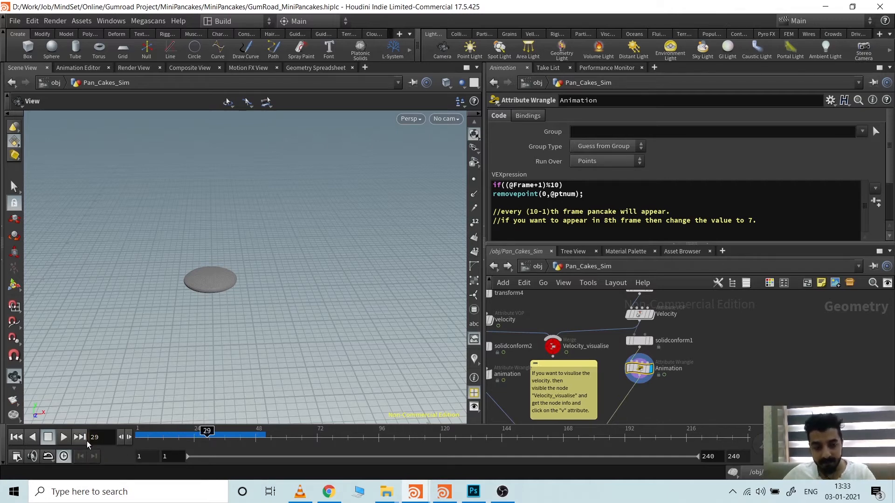
click(101, 441)
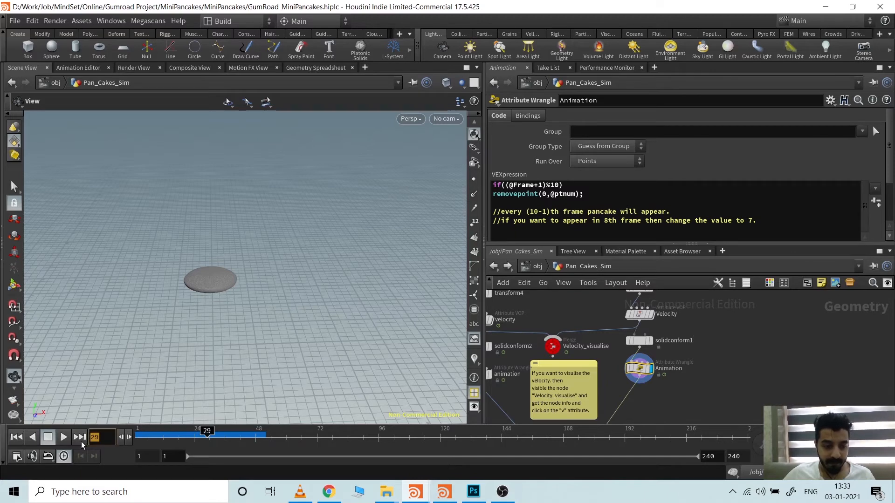
text(30)
key(Return)
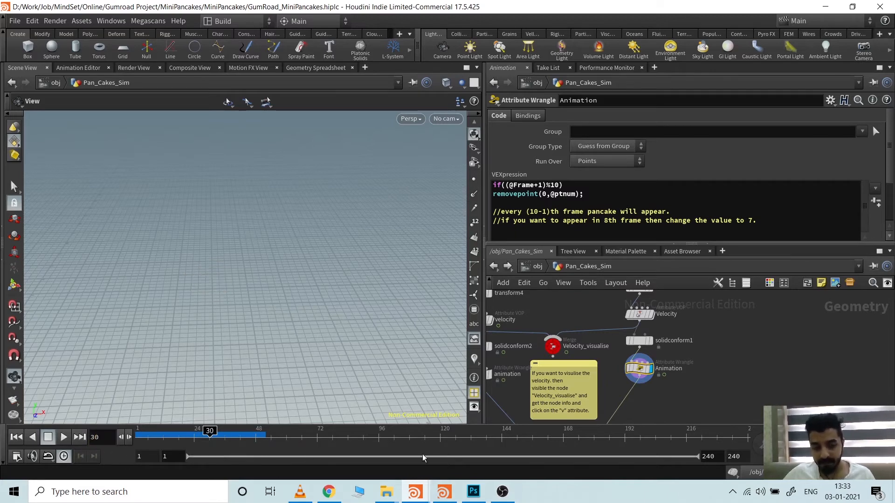
Step: Display the merge1 node below the two animation wrangles and show its list of input operators
middle_drag(648, 396, 643, 302)
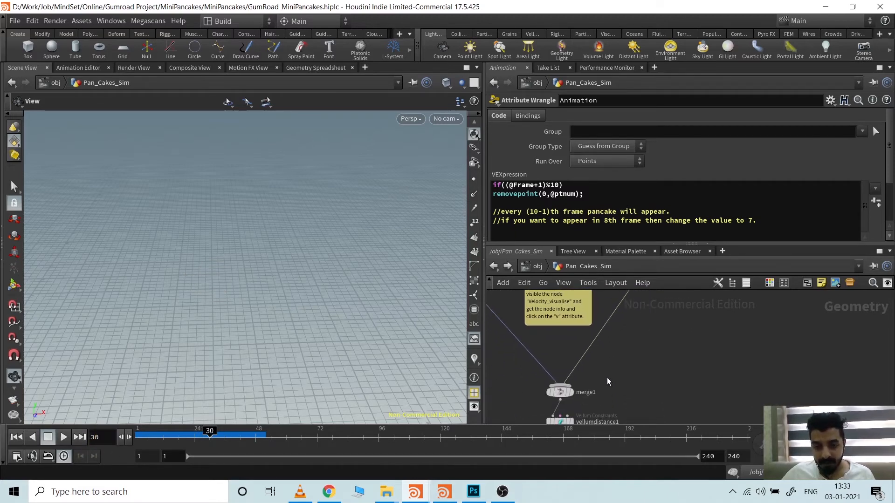
mouse_move(561, 393)
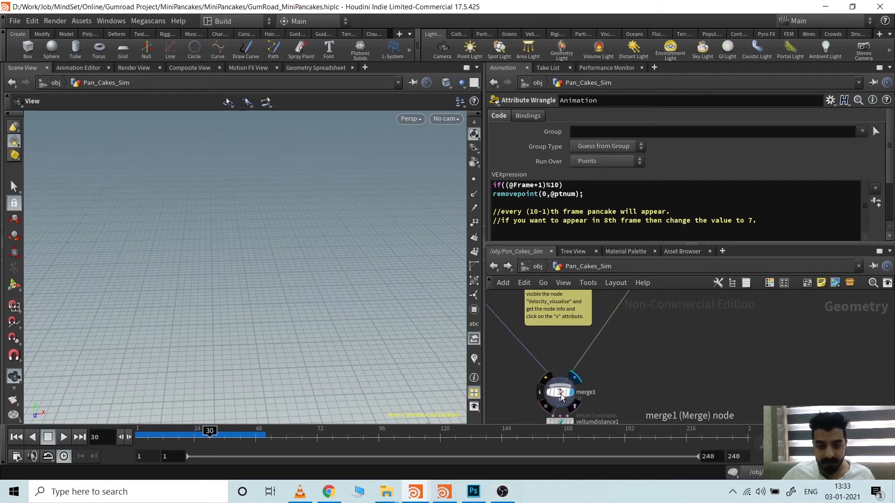
click(561, 394)
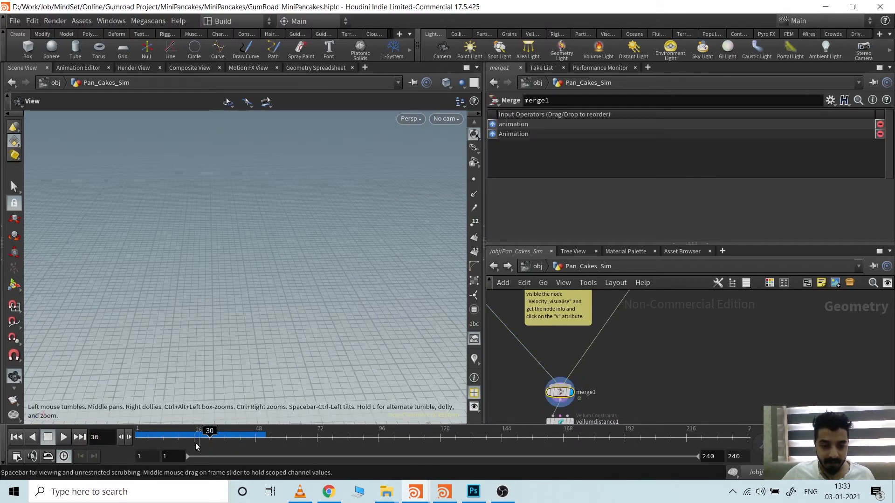
Step: Display the vellumdistance1 constraint node below merge1 and show its parameters
middle_drag(626, 389, 659, 391)
scroll(629, 348, down, 3)
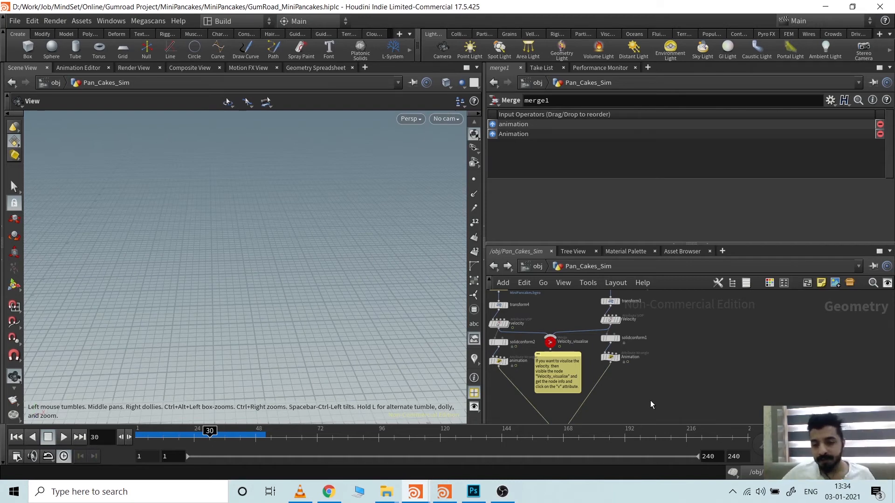
middle_drag(648, 395, 670, 300)
middle_drag(647, 341, 653, 310)
scroll(636, 329, up, 3)
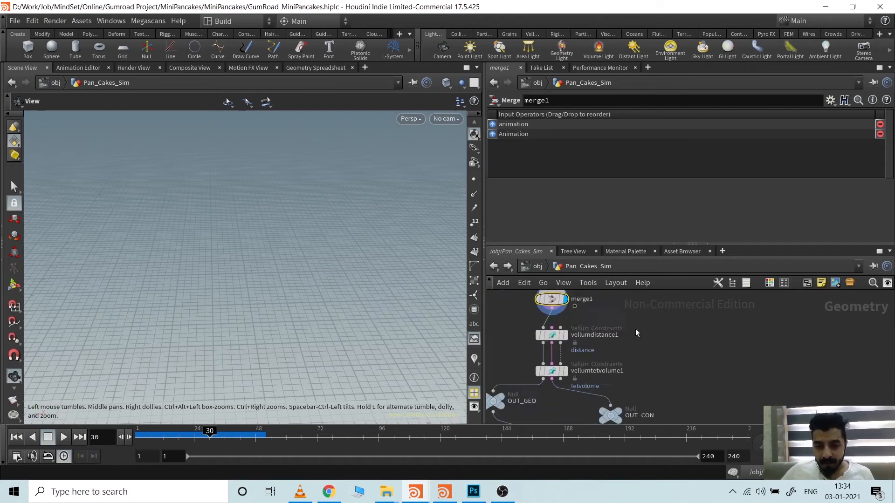
scroll(651, 353, up, 1)
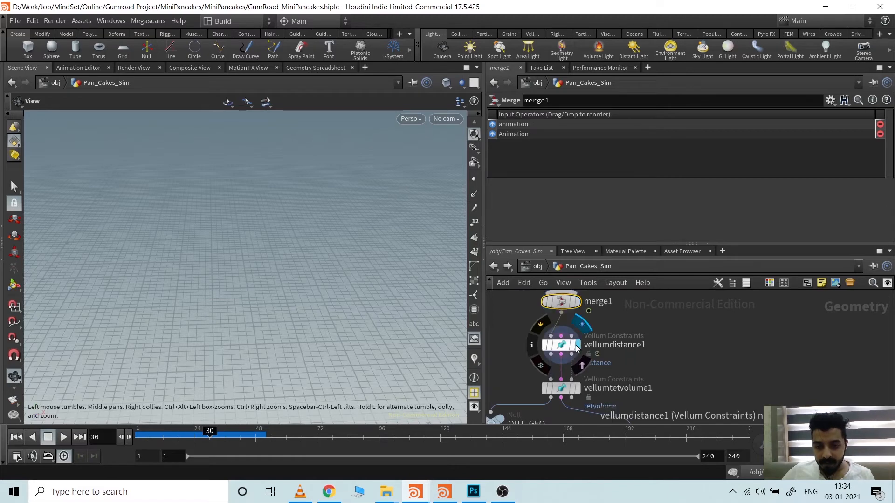
click(575, 346)
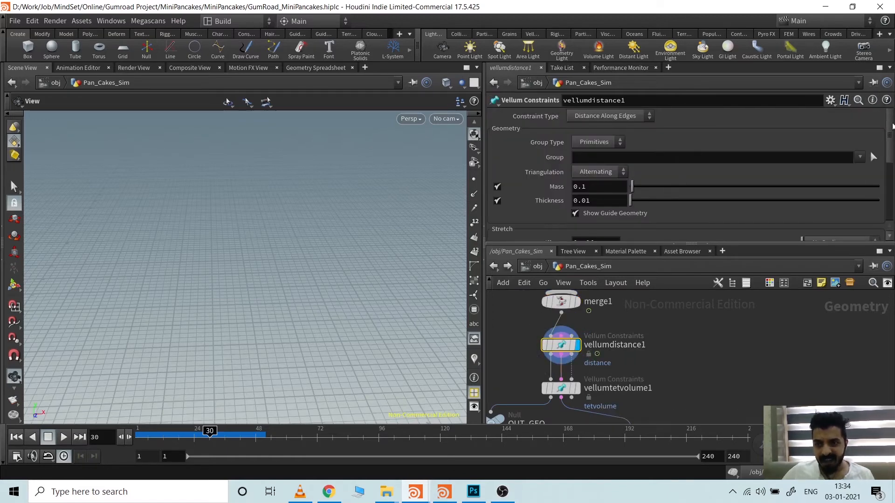
Step: Review the Stretch settings of vellumdistance1, including stiffness, damping ratio and rest length scale
drag(892, 126, 891, 177)
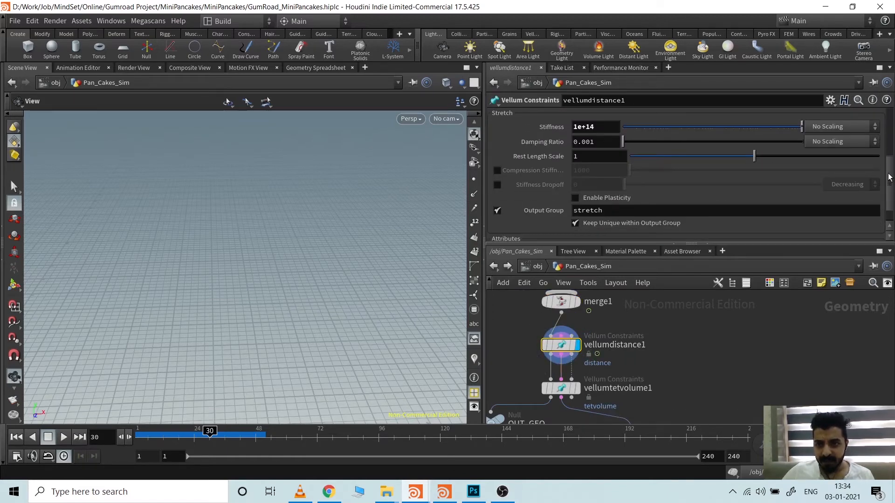
scroll(890, 177, up, 2)
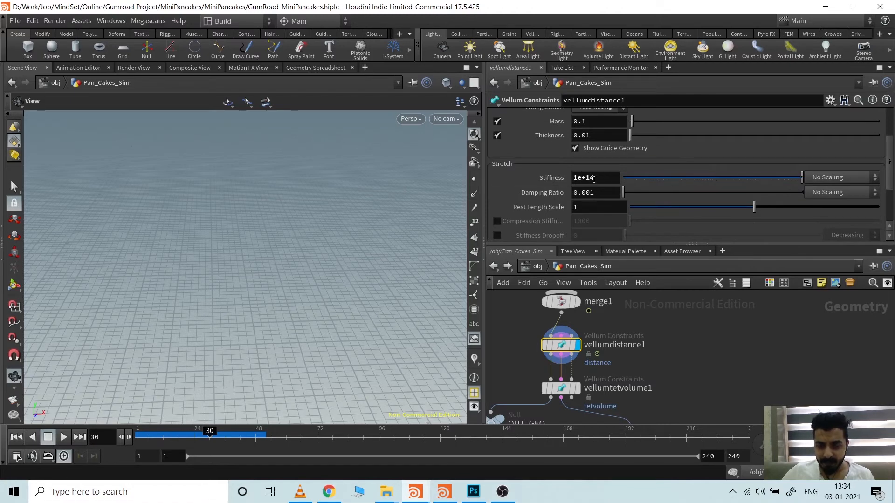
drag(890, 163, 893, 175)
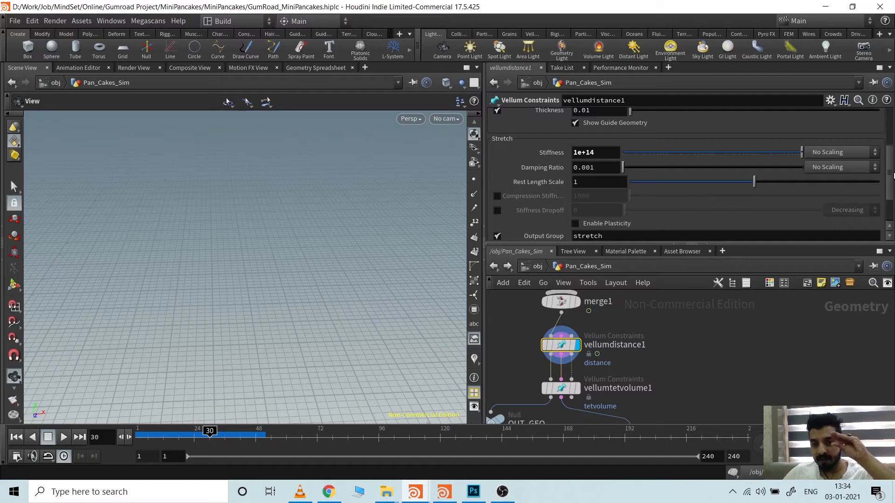
scroll(893, 175, down, 1)
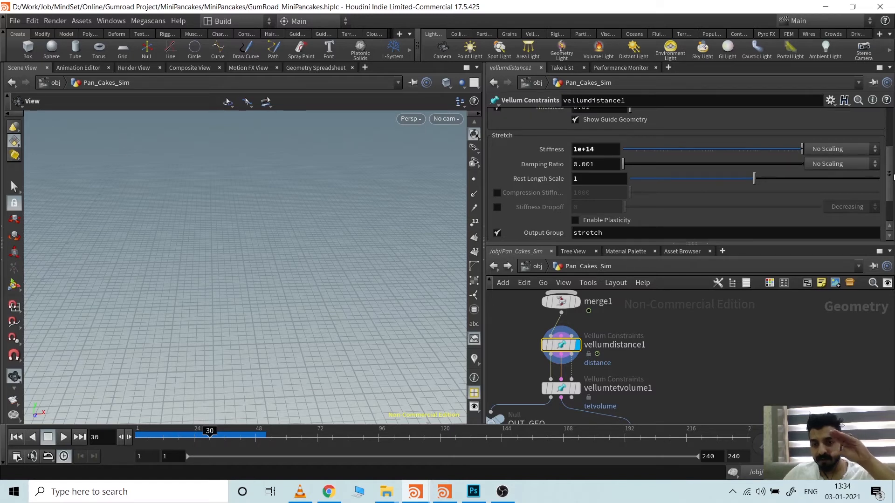
Step: Inspect the stretch stiffness of vellumdistance1 written out in full, keep it, and review the remaining constraint settings
click(551, 152)
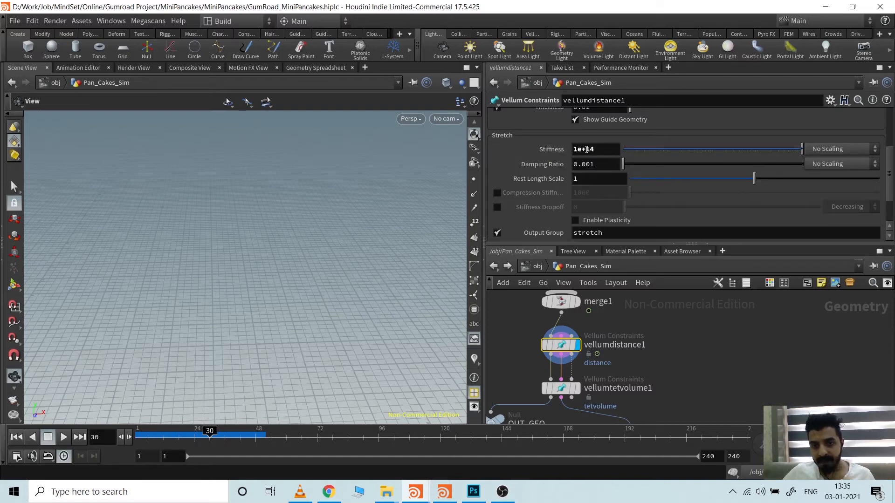
click(615, 150)
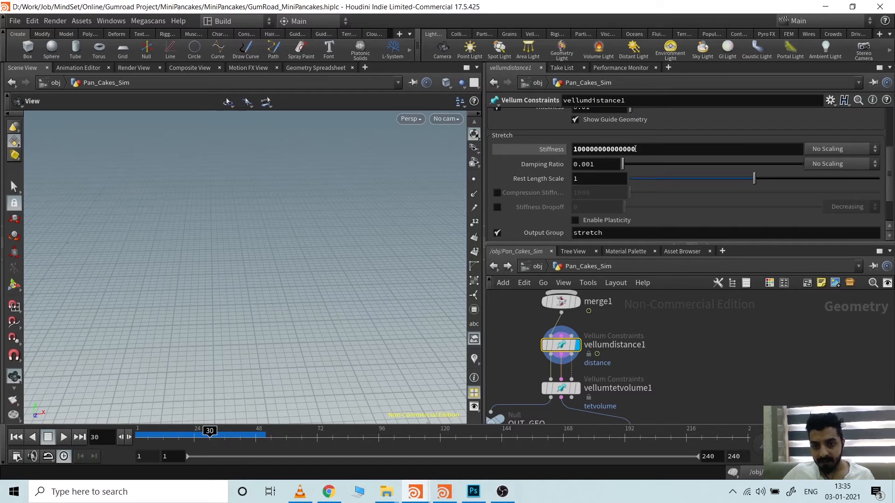
drag(637, 149, 615, 153)
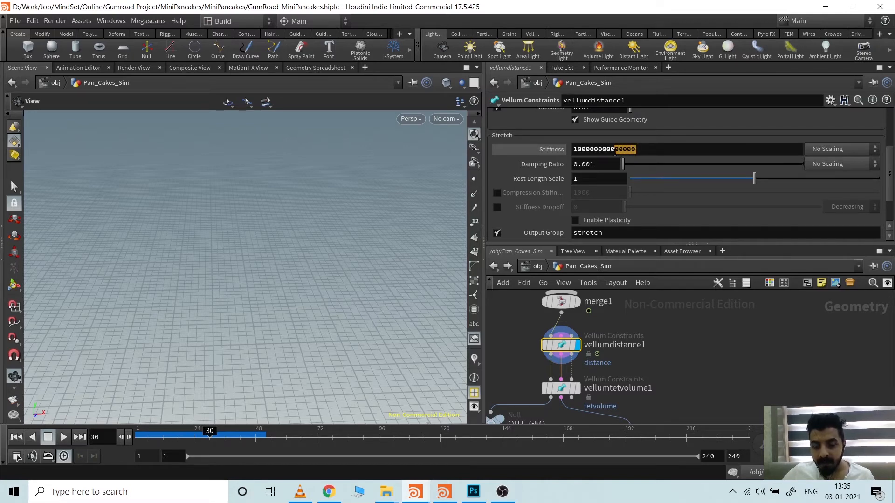
click(547, 130)
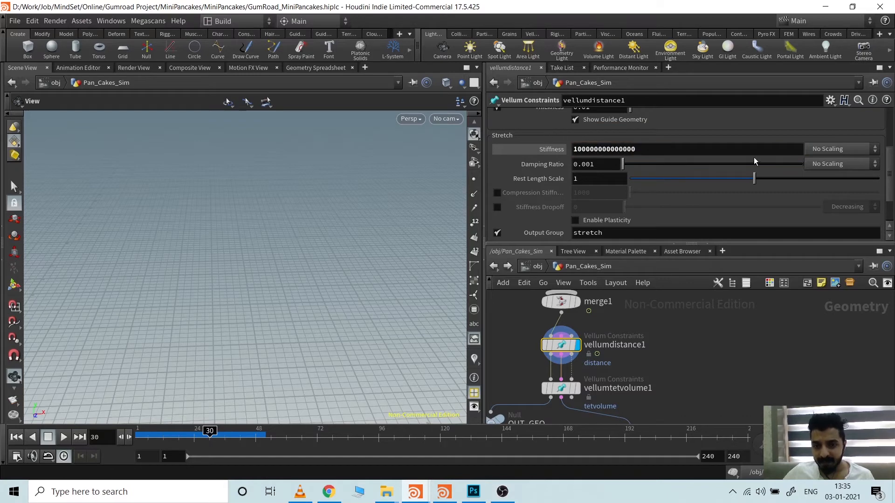
key(Return)
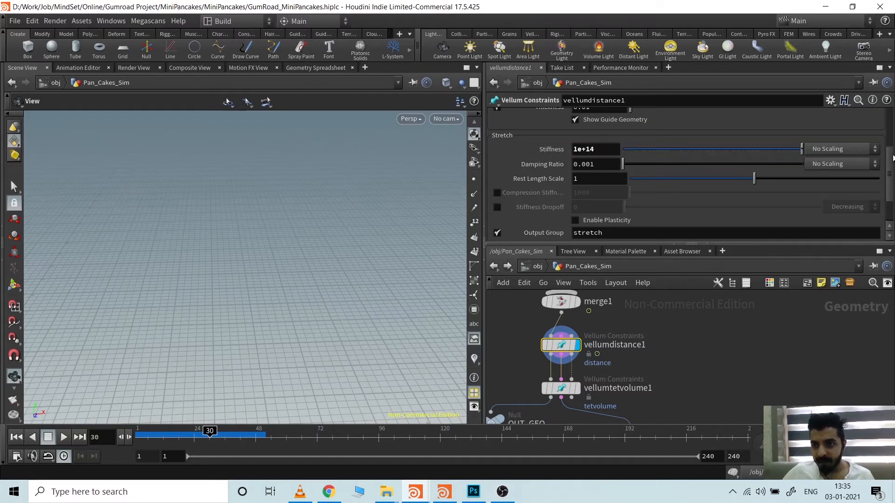
drag(890, 158, 889, 177)
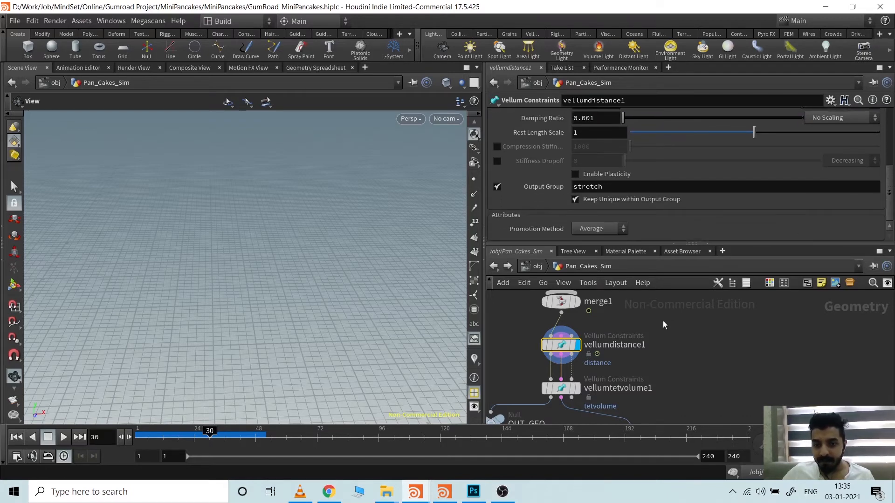
Step: Display the vellumtetvolume1 node and review its constraint type, geometry and stretch settings
click(577, 388)
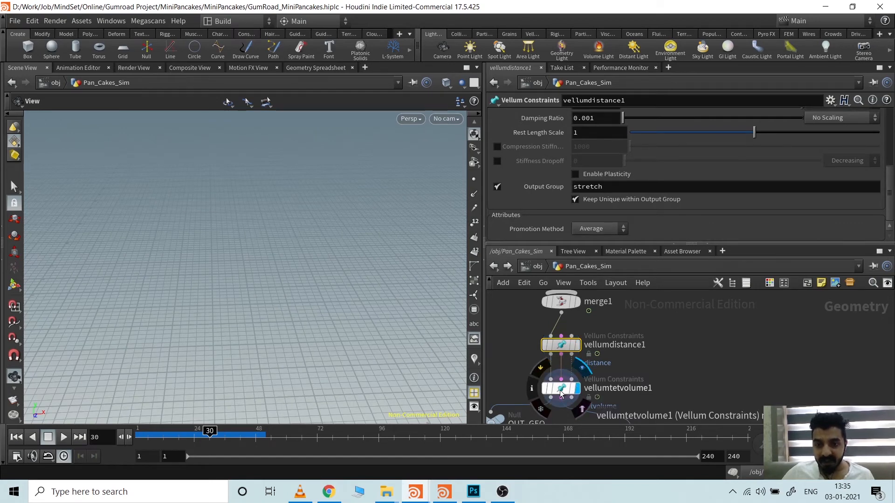
click(560, 391)
drag(889, 192, 890, 133)
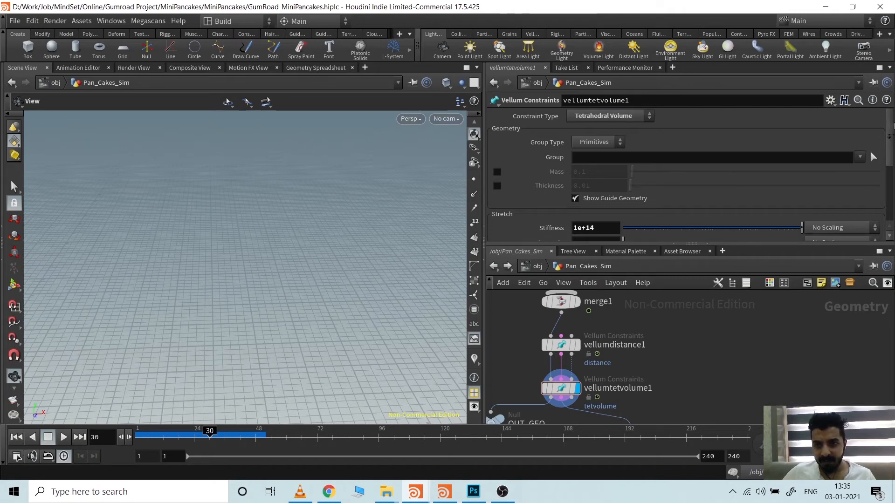
mouse_move(894, 134)
mouse_down()
mouse_move(893, 151)
mouse_move(894, 133)
mouse_up()
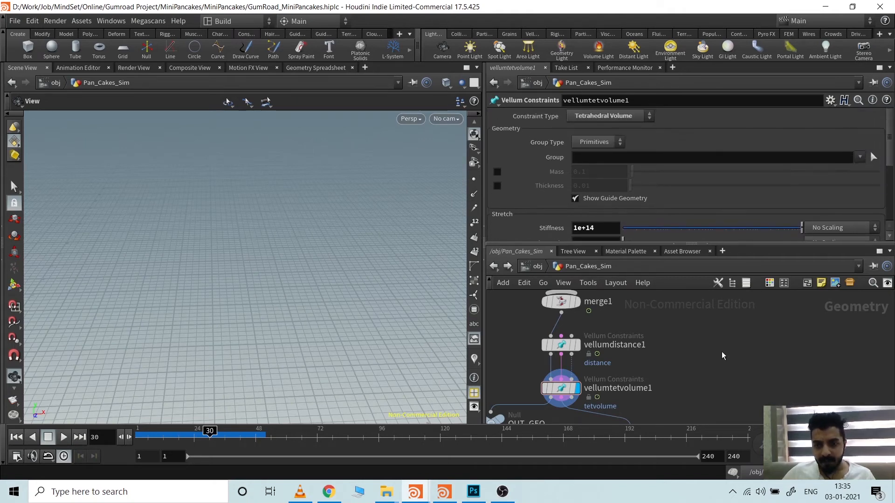
Step: Add a Vellum Configure Tetrahedral Softbody setup in the empty space beside the vellumtetvolume1 node
key(Tab)
text(vel)
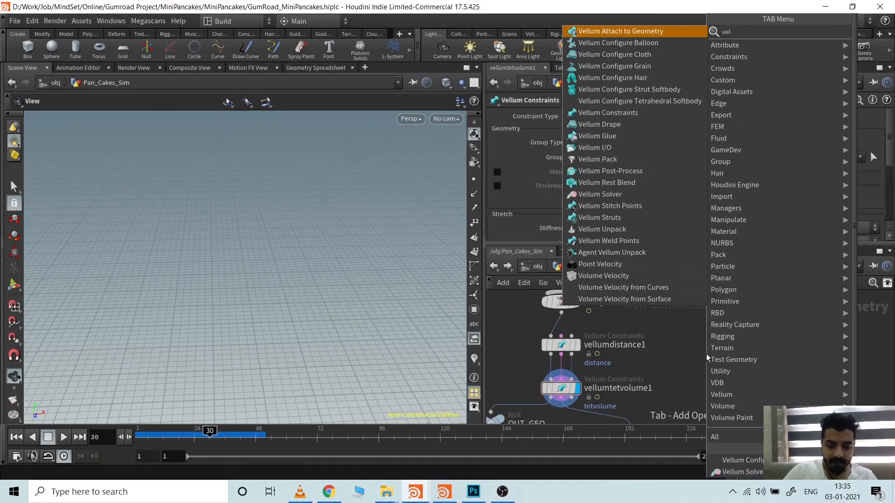
text(lum te)
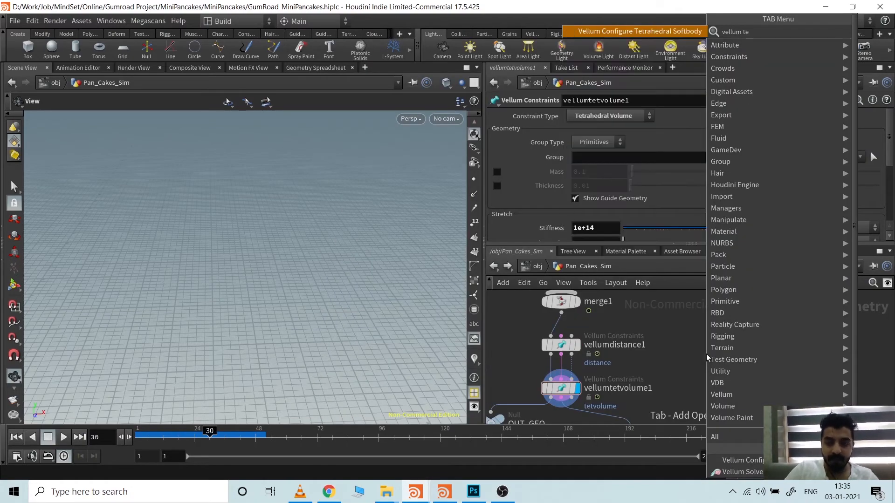
key(Return)
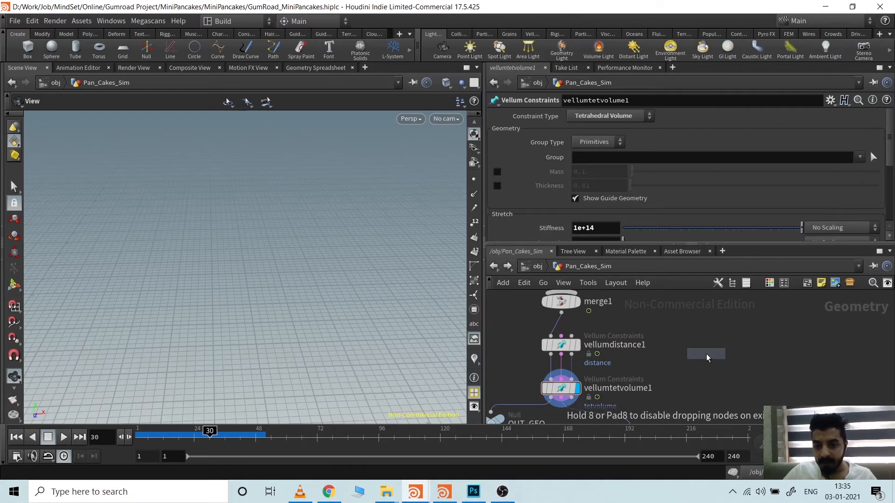
click(706, 354)
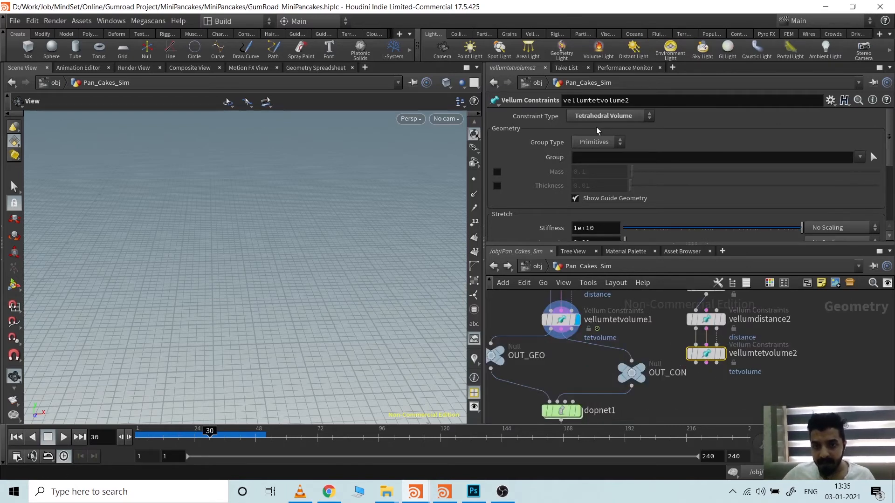
Step: Delete the solidconform3, vellumdistance2 and vellumtetvolume2 nodes of the demonstration softbody setup
middle_drag(806, 337, 783, 369)
drag(803, 315, 666, 398)
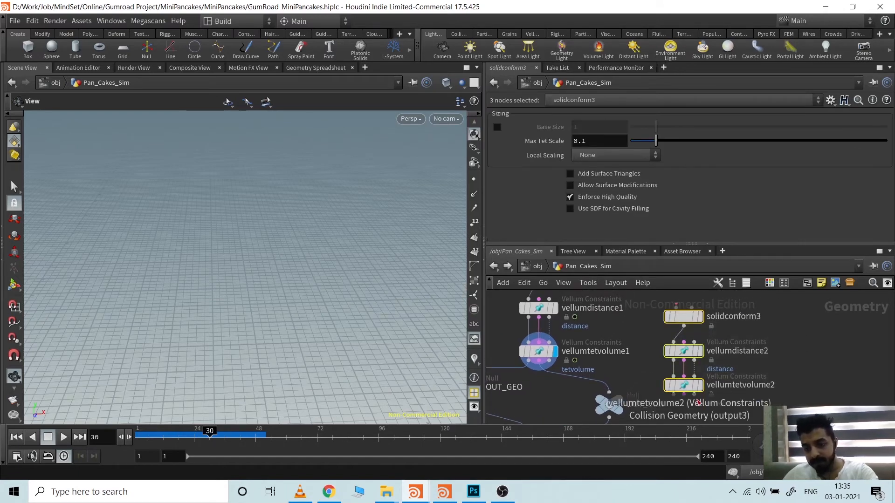
key(Delete)
Step: Move the OUT_CON null level with the OUT_GEO null below vellumtetvolume1
middle_drag(683, 378, 770, 390)
middle_drag(788, 347, 762, 357)
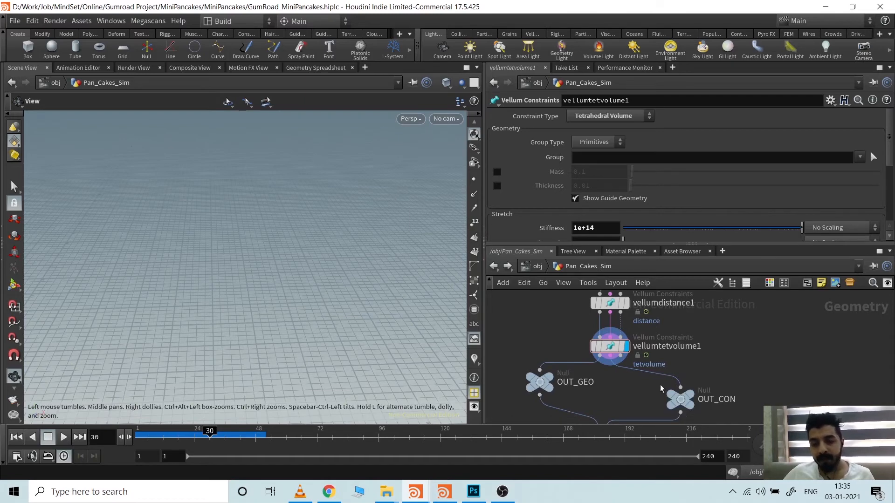
drag(683, 401, 684, 384)
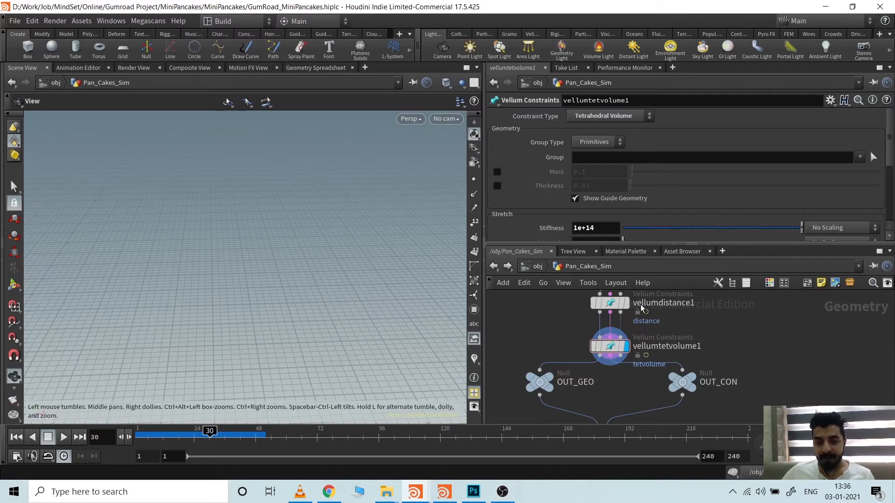
Step: Go inside dopnet1 and move the vellumsource1 node farther from vellumobject1 above the Vellum solver
middle_drag(746, 395, 753, 304)
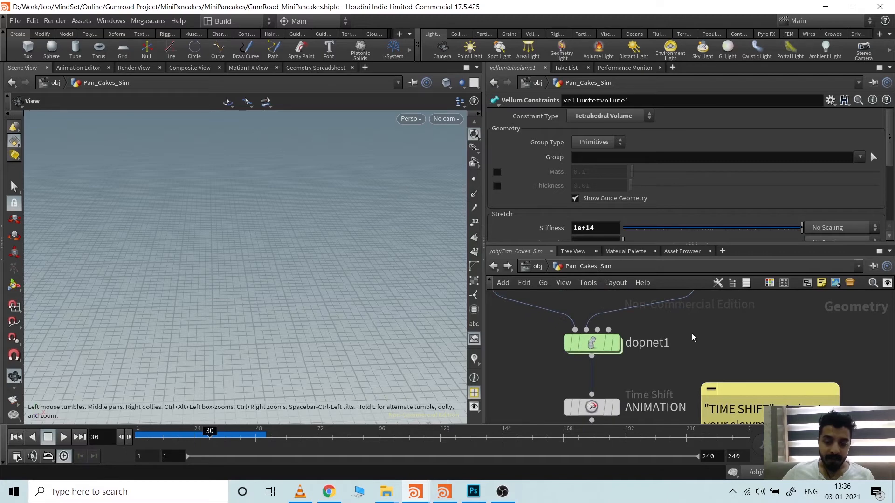
scroll(692, 334, up, 2)
double_click(605, 370)
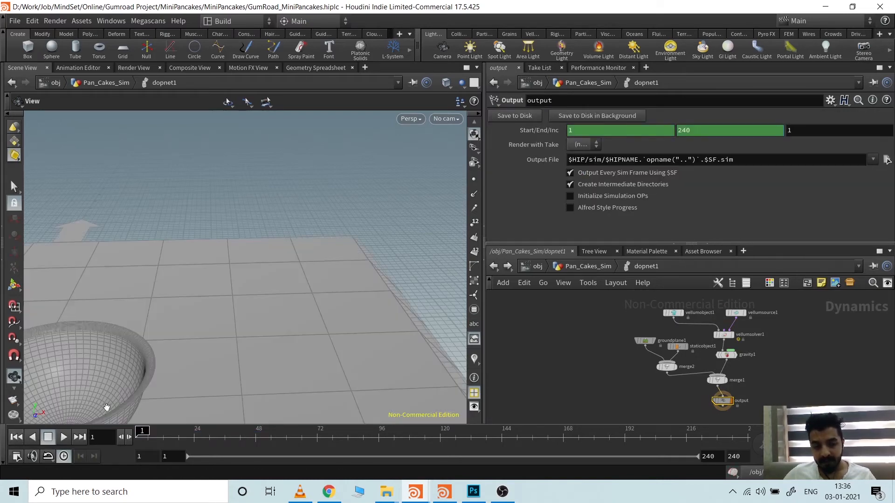
scroll(741, 327, up, 3)
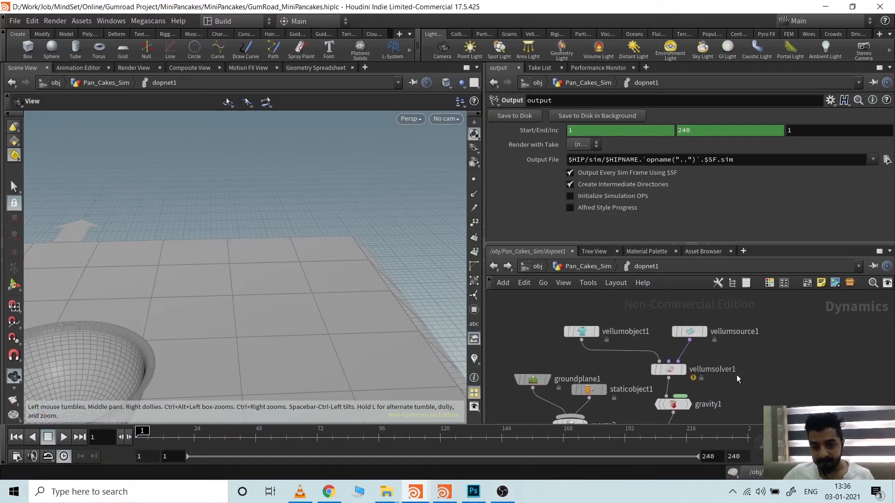
drag(692, 332, 750, 334)
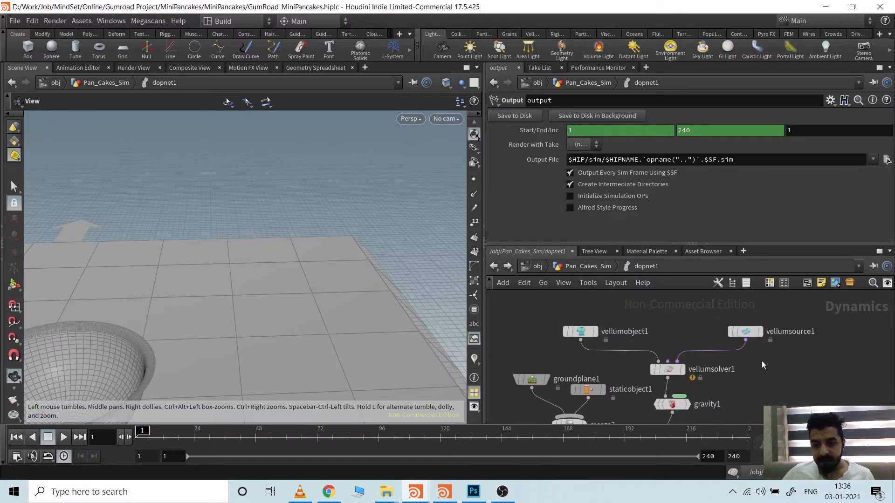
Step: Look inside vellumsolver1 and, back in the dopnet1 network, review vellumsource1's emission type and SOP paths
double_click(658, 354)
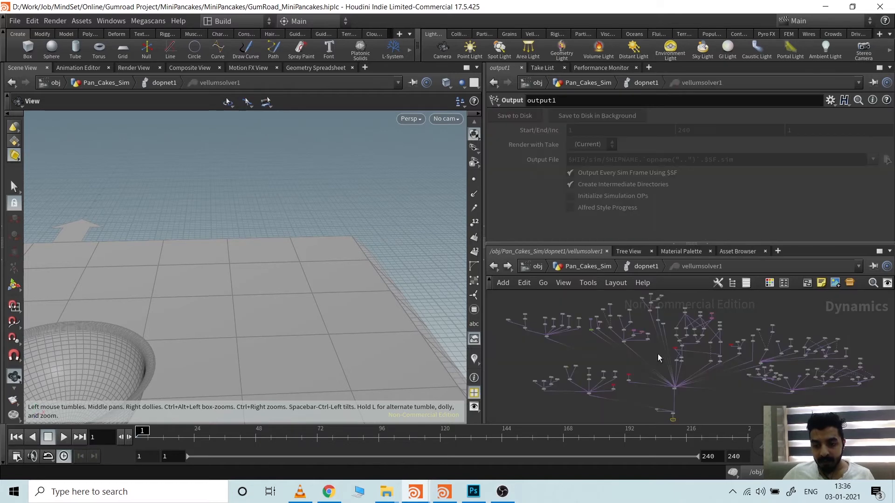
click(495, 268)
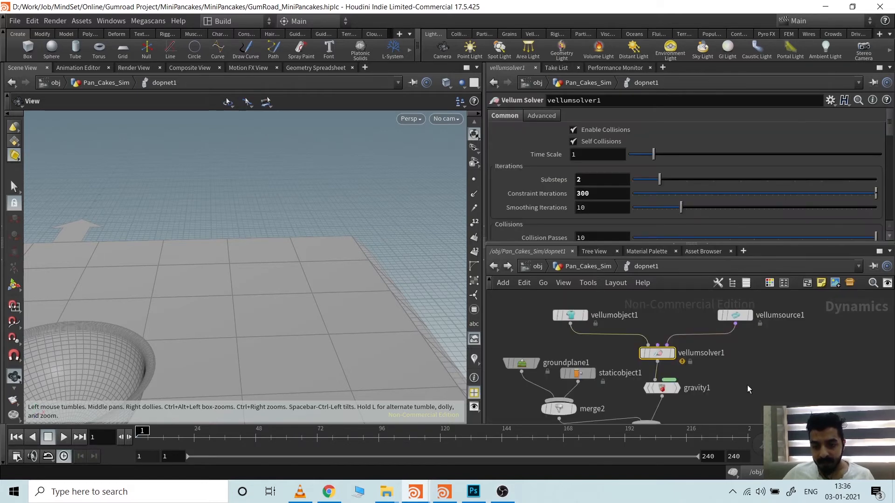
click(735, 315)
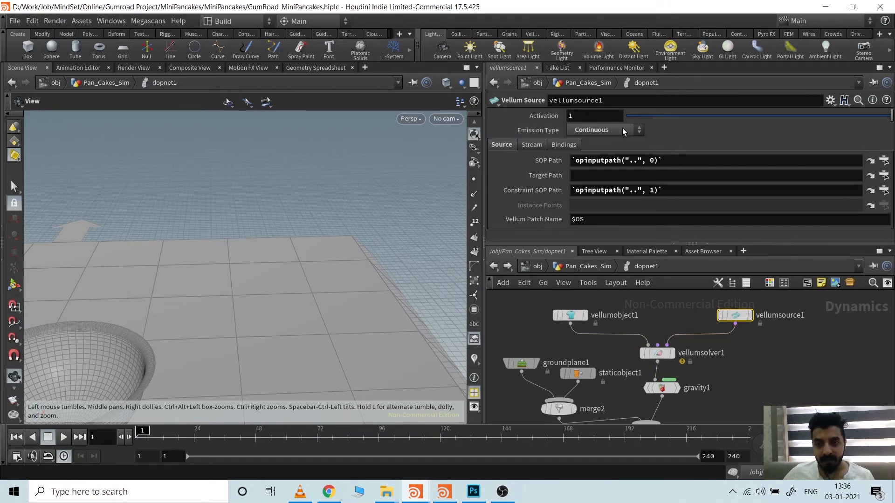
click(809, 375)
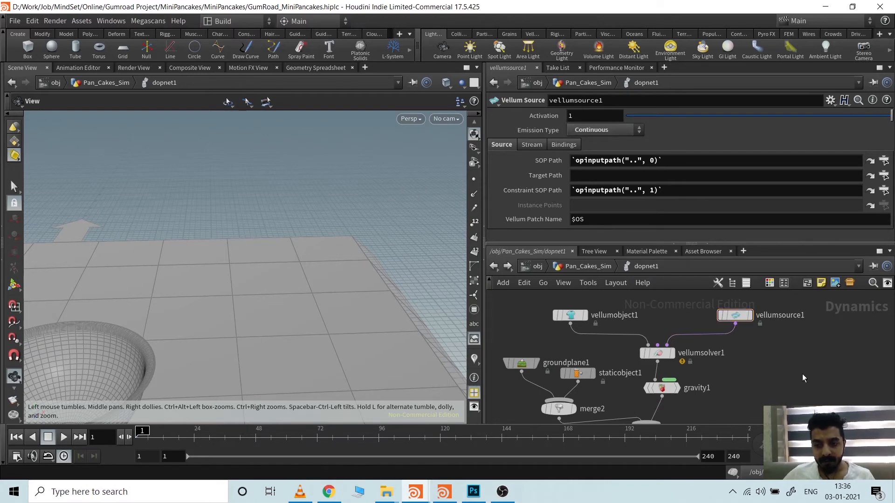
Step: Add another Vellum Source node to the dopnet1 network in the empty space beside gravity1, leaving it unconnected
key(Tab)
text(vellum so)
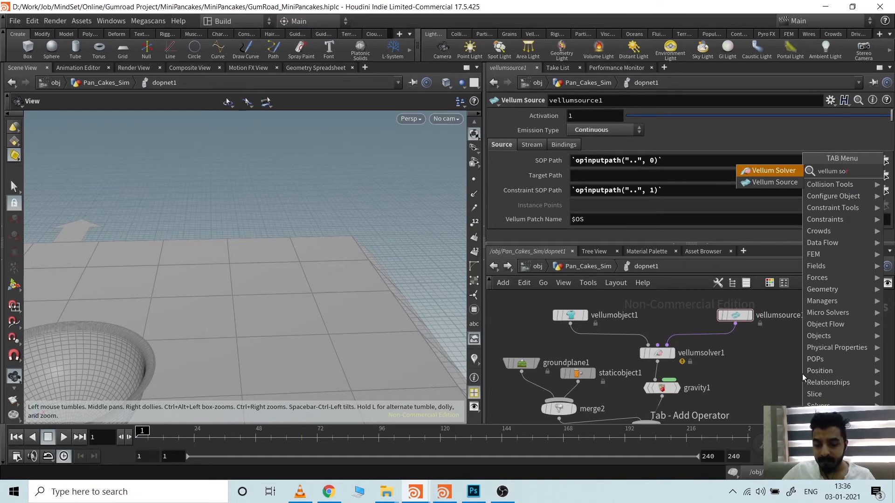
key(Down)
key(Return)
click(801, 372)
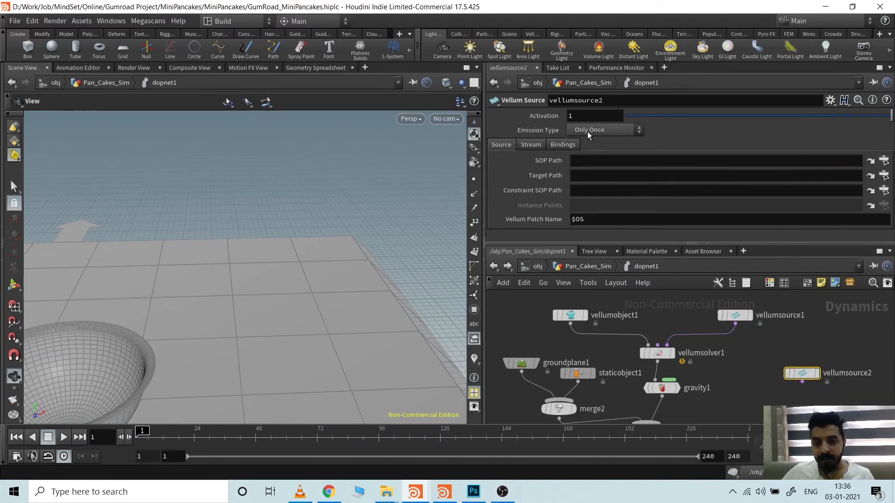
Step: Review vellumsource1's emission type and SOP paths, and vellumobject1's creation and initial data settings
click(740, 316)
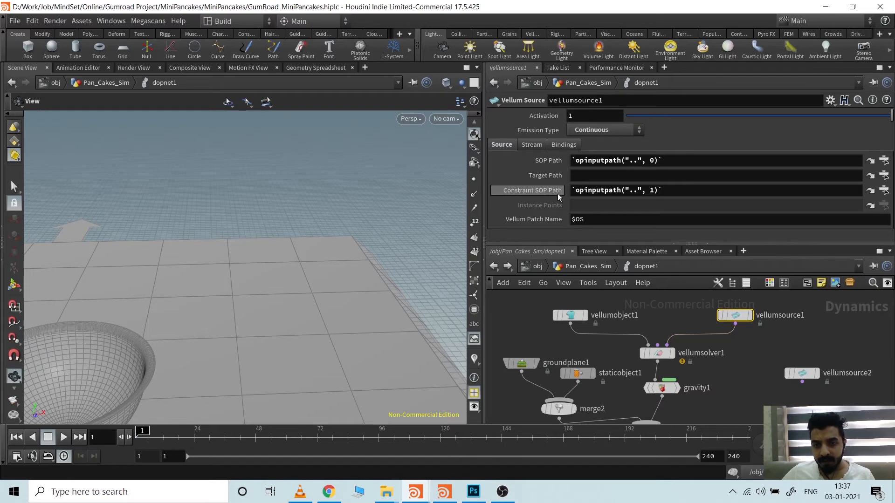
click(569, 315)
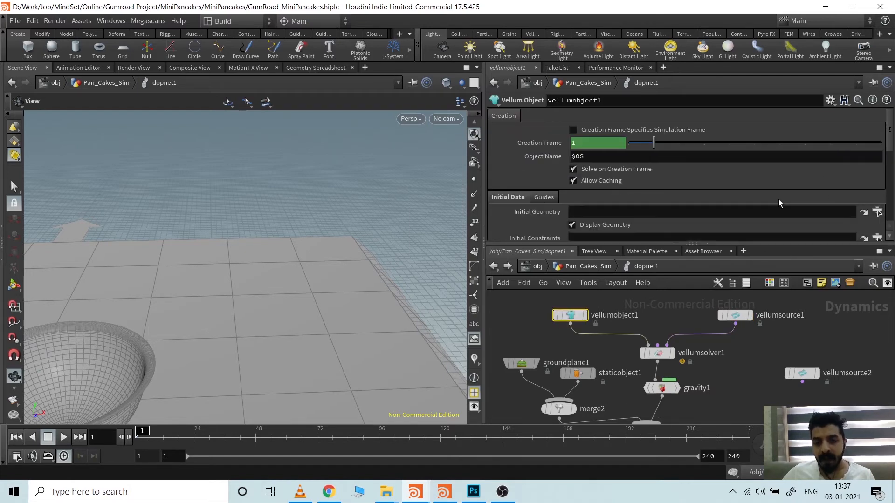
scroll(658, 199, down, 2)
scroll(658, 198, up, 2)
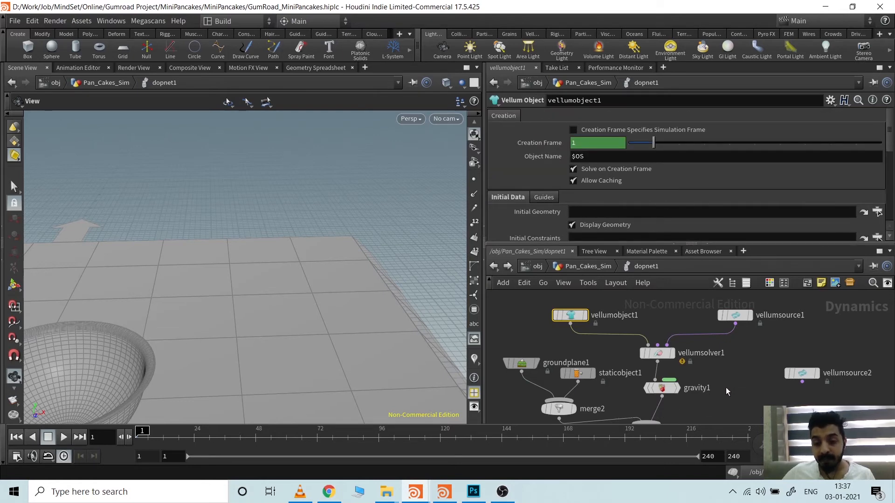
Step: Look over dopnet1's merge and output nodes, and examine the Pan_Cakes_Sim chain from the pancake branches down to the ANIMATION node
middle_drag(725, 387, 740, 323)
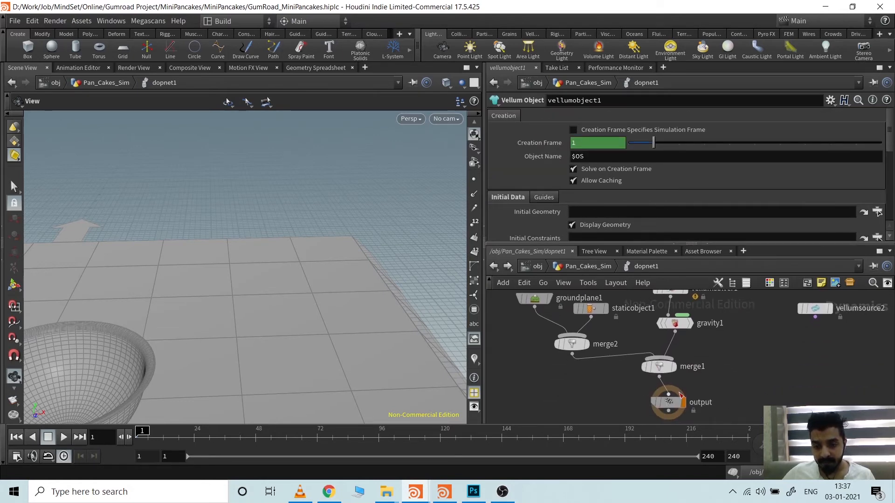
drag(668, 402, 657, 373)
key(u)
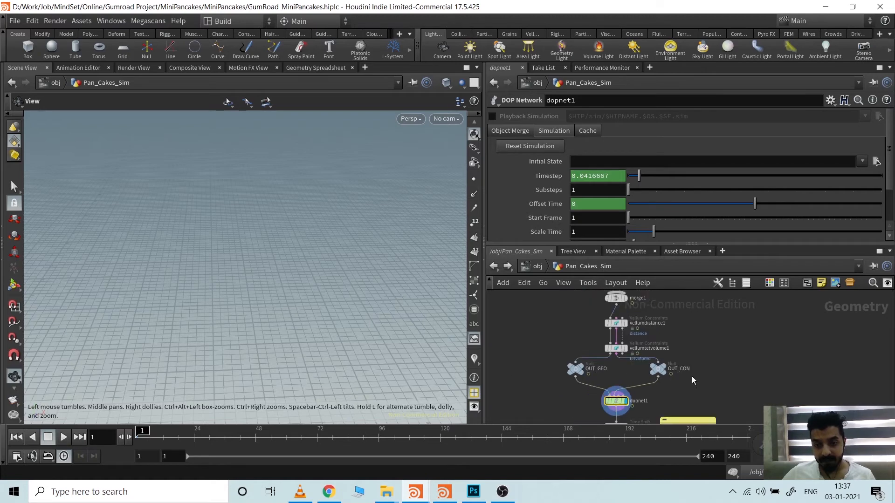
middle_drag(700, 328, 680, 390)
scroll(679, 372, down, 4)
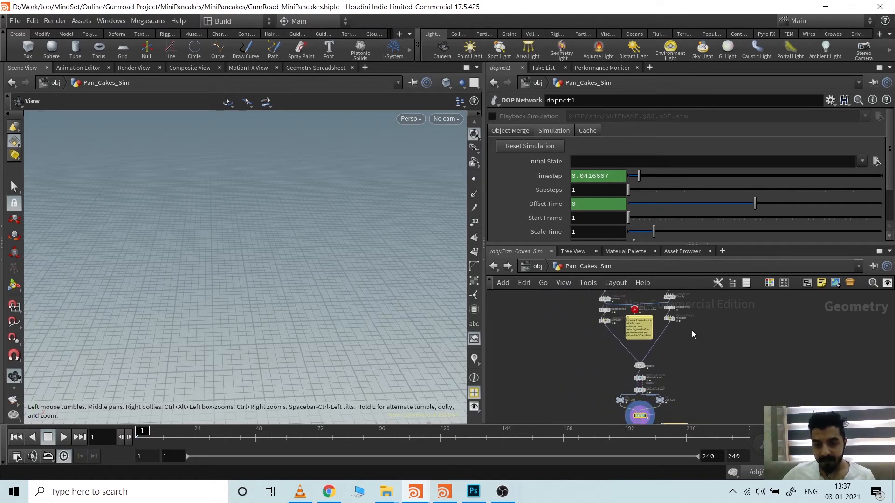
middle_drag(692, 331, 690, 361)
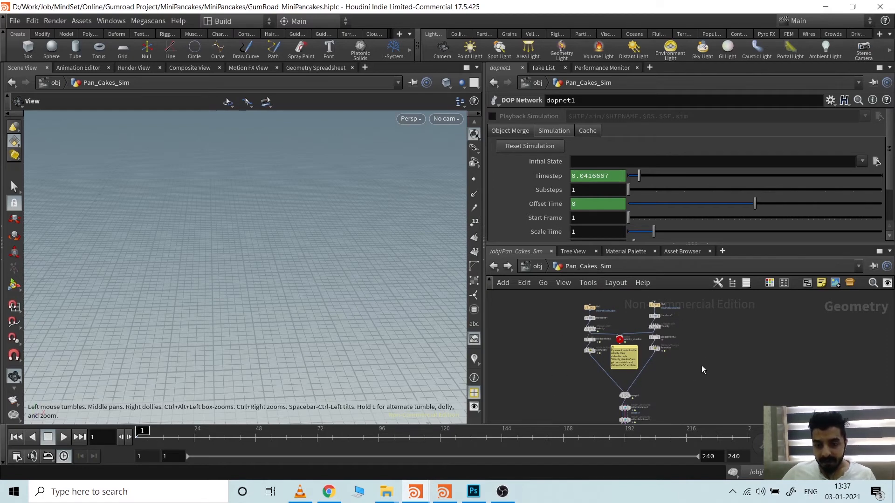
middle_drag(650, 385, 646, 343)
scroll(634, 401, up, 4)
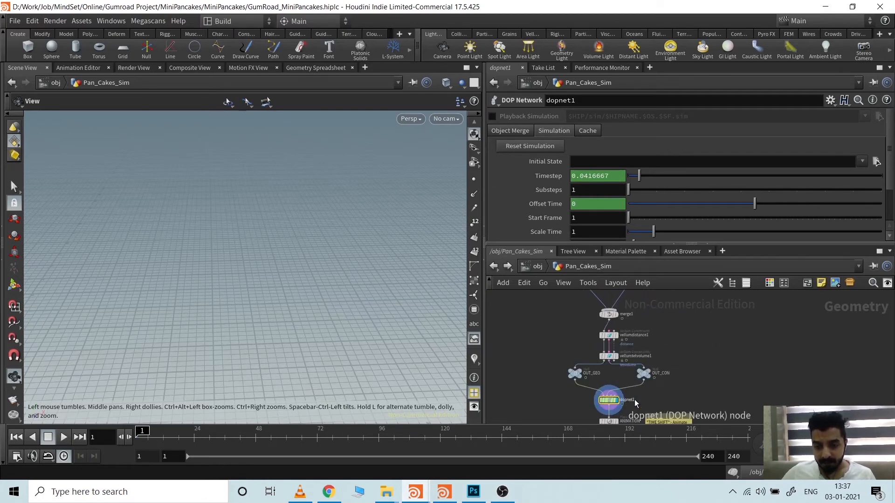
middle_drag(650, 403, 663, 359)
scroll(600, 384, up, 3)
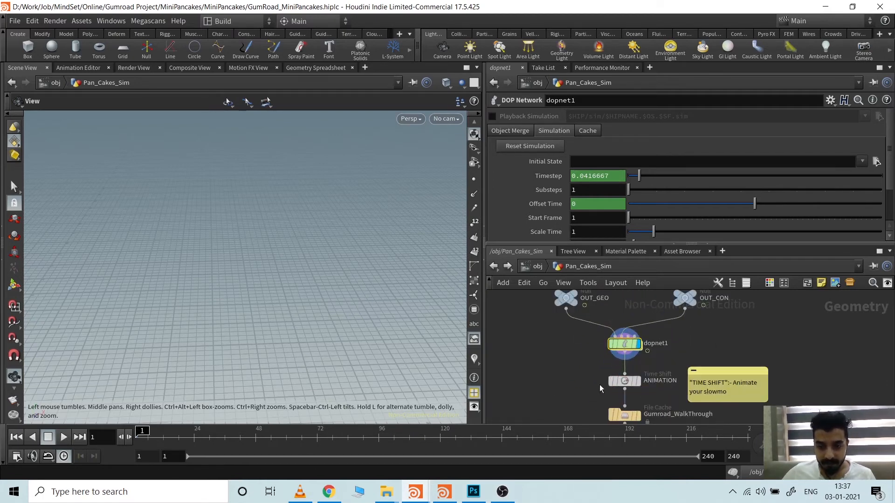
Step: Switch to the MPlay flipbook to play it, scrub its early frames around frame 13, and minimise the viewer
click(444, 492)
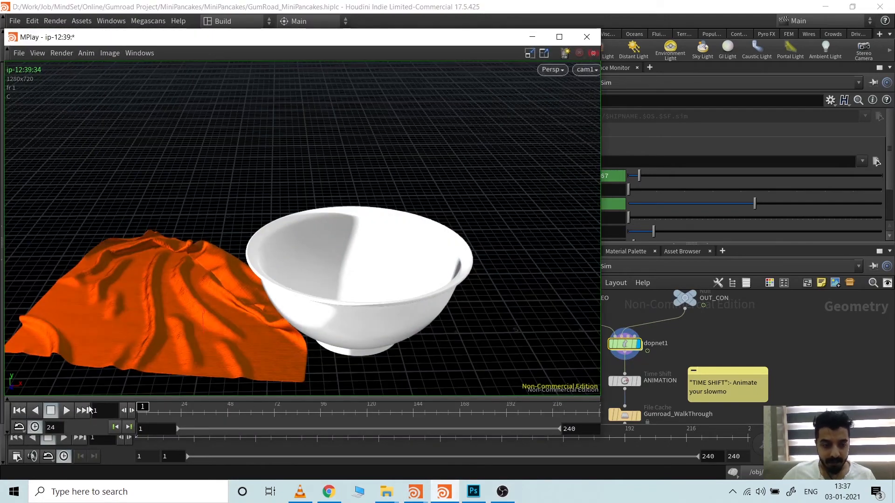
click(69, 412)
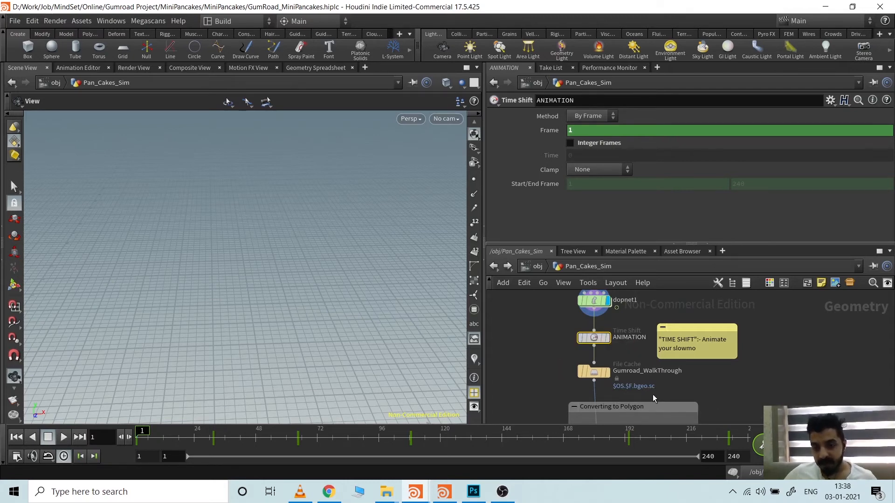
click(444, 492)
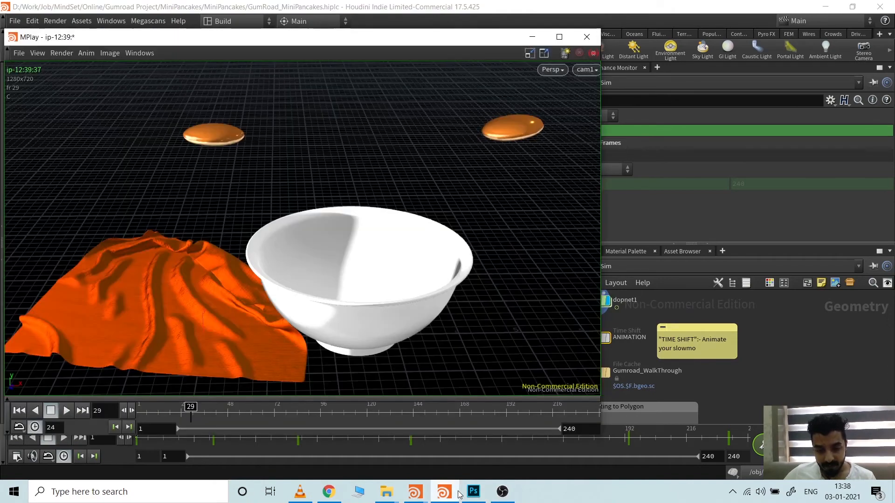
click(166, 412)
drag(166, 413, 157, 413)
click(539, 34)
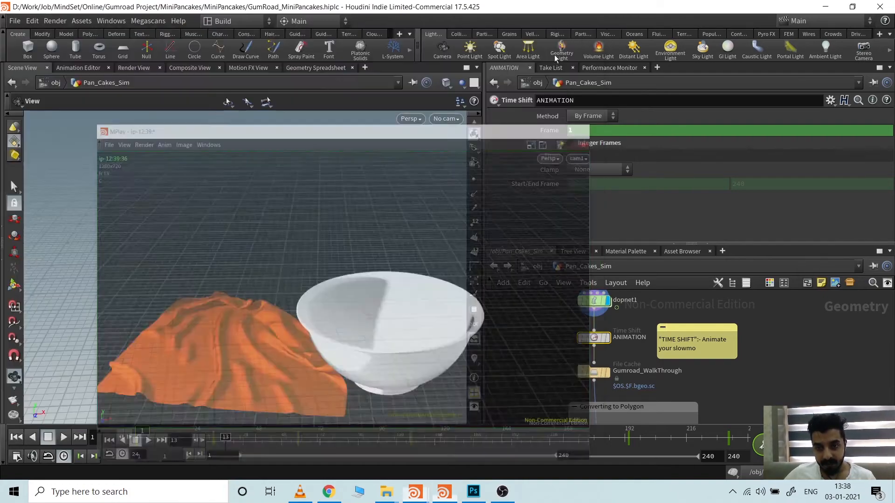
Step: Play the dopnet1 simulation from frame 1, stop it at frame 21 and move back to frame 19
click(595, 302)
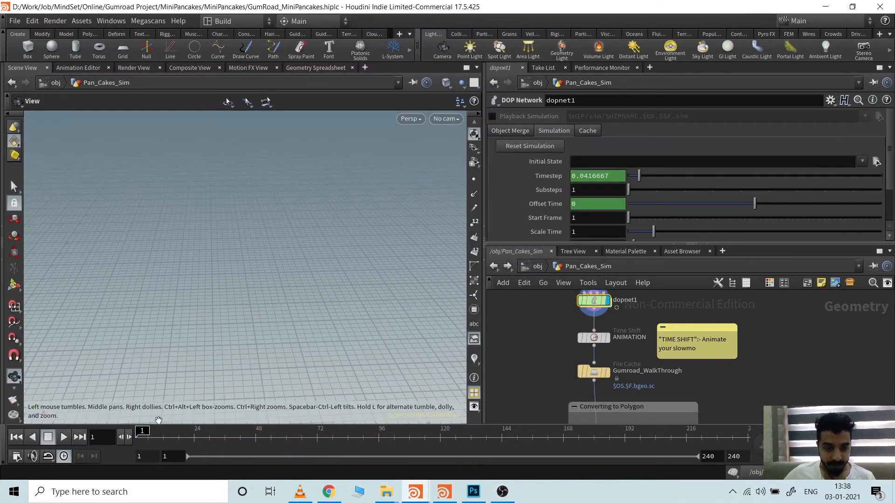
click(64, 438)
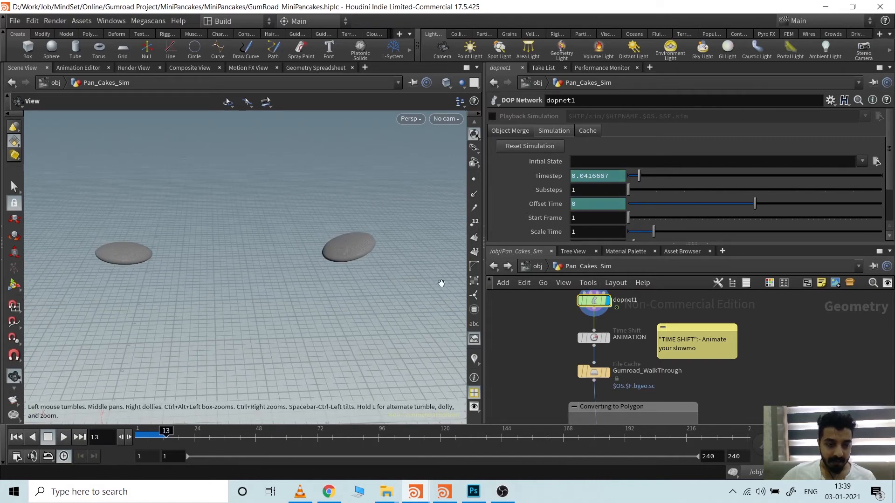
click(20, 437)
click(65, 437)
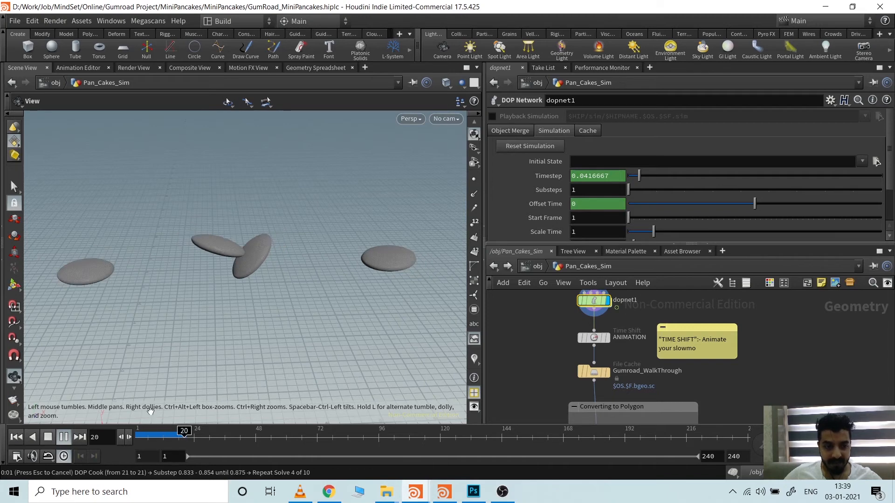
click(48, 438)
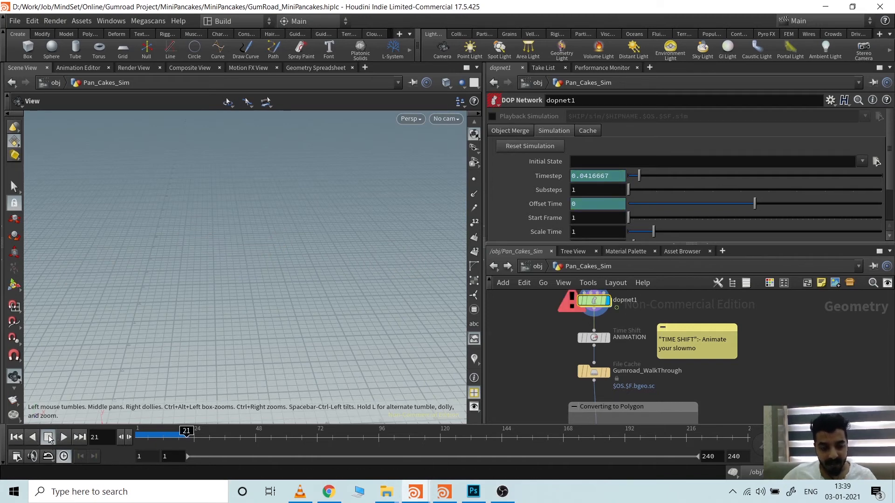
mouse_move(185, 432)
mouse_down()
mouse_move(150, 432)
mouse_move(178, 437)
mouse_up()
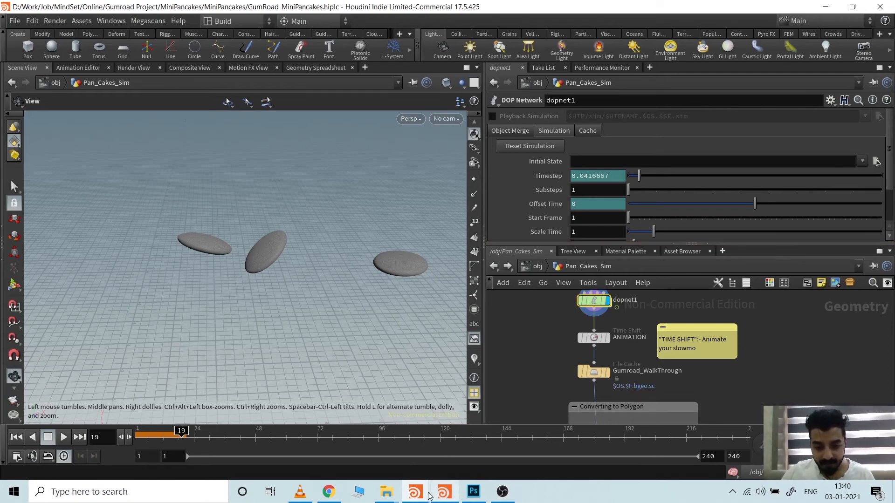
Step: Switch to the MPlay flipbook, play the slow-motion pancake drop up to frame 190, and minimise the viewer
click(441, 499)
click(66, 410)
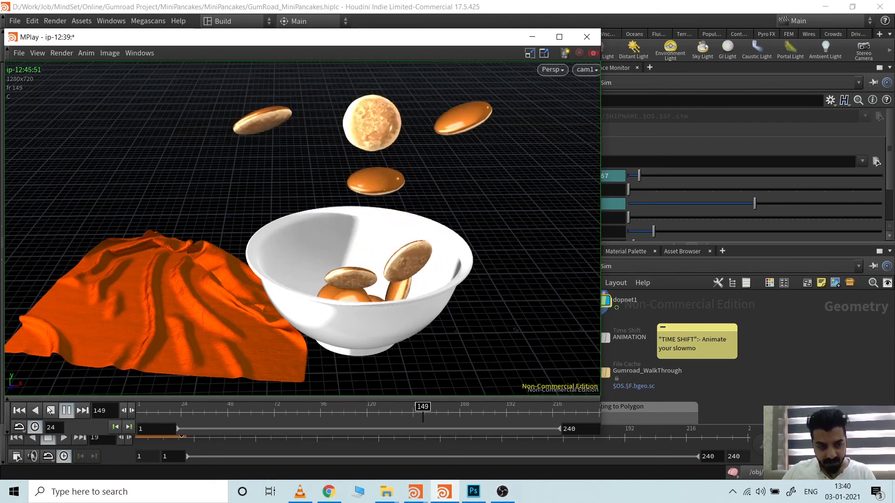
click(51, 410)
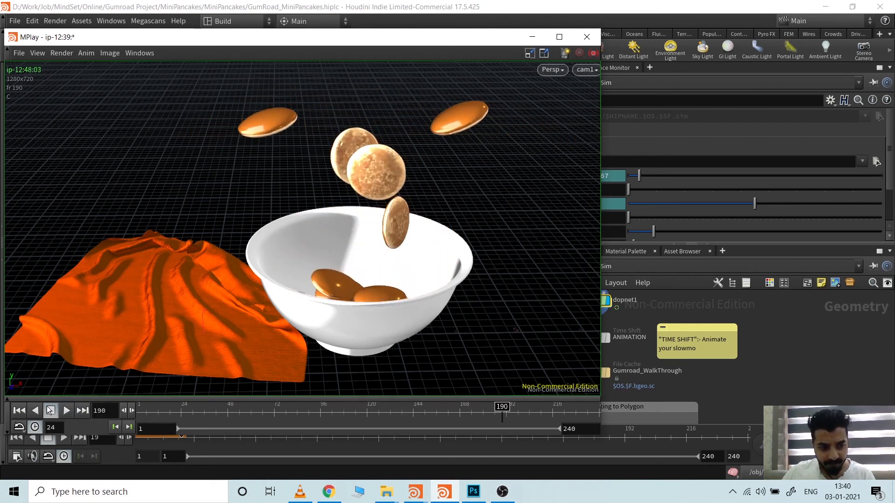
click(533, 36)
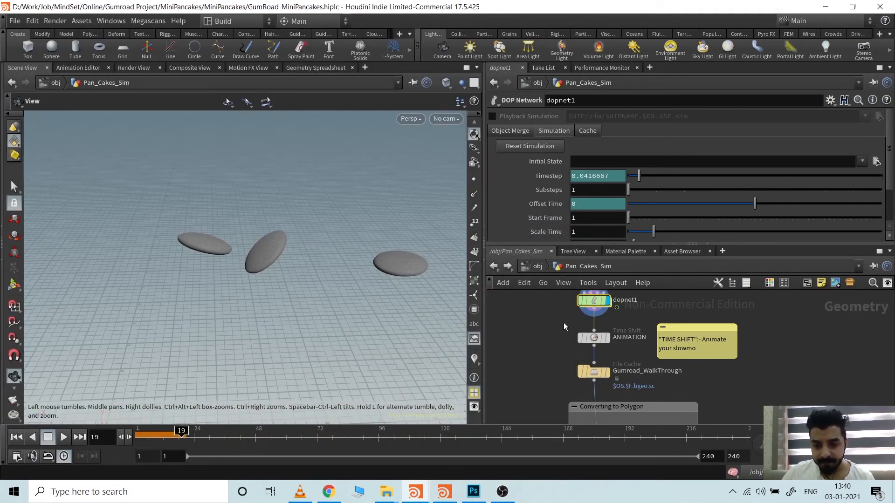
Step: Examine the ANIMATION Time Shift node's keyed frame value and its place below dopnet1
drag(610, 365, 611, 360)
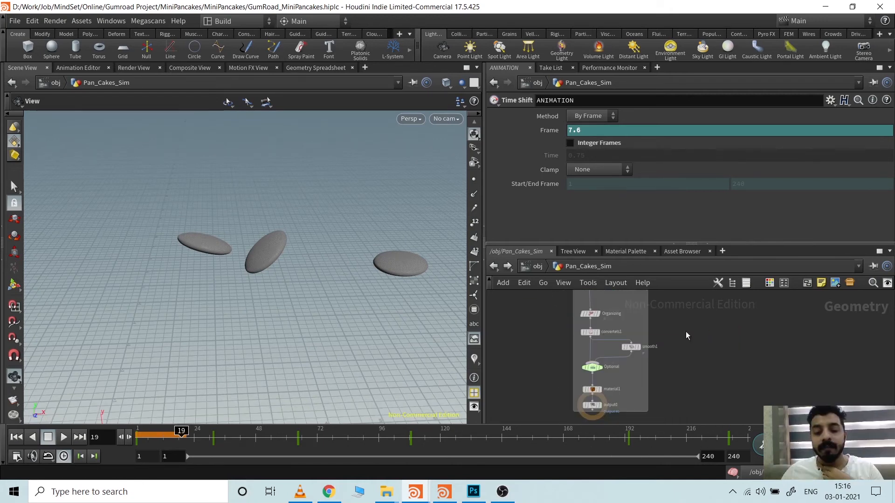
middle_drag(686, 331, 689, 366)
scroll(669, 350, up, 1)
middle_drag(686, 305, 703, 364)
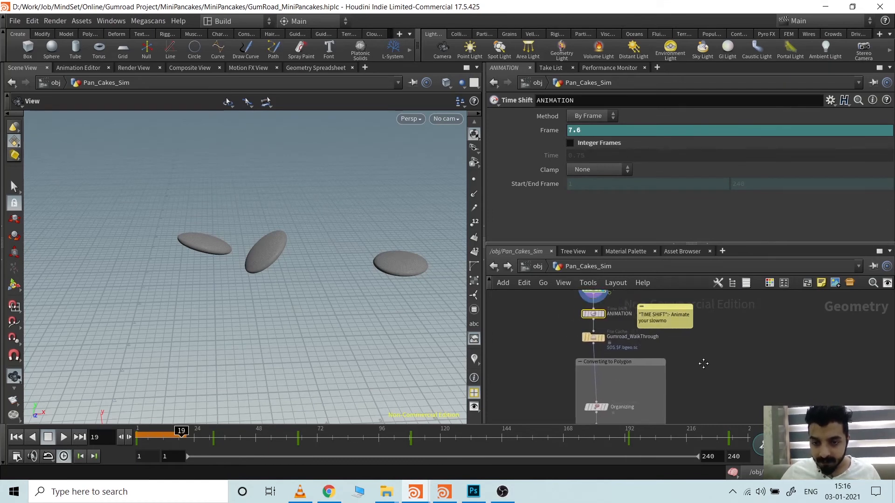
scroll(571, 330, up, 2)
scroll(574, 331, up, 1)
middle_drag(573, 330, 565, 364)
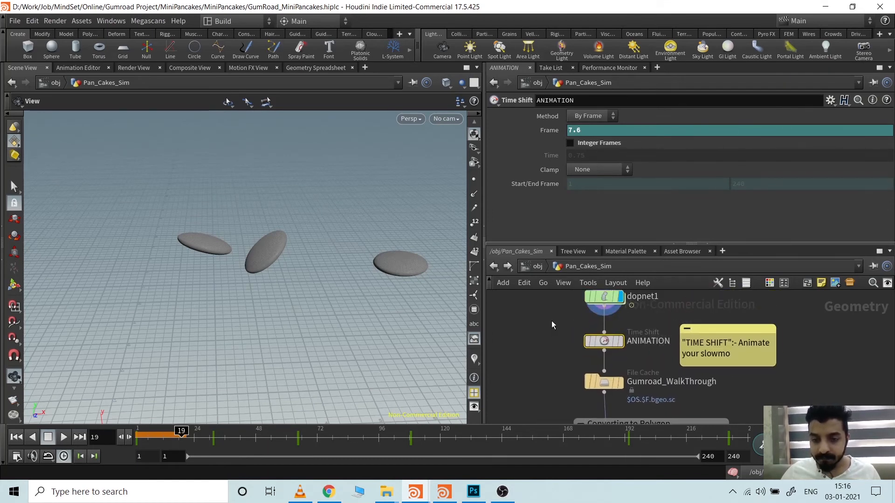
middle_drag(553, 312, 550, 346)
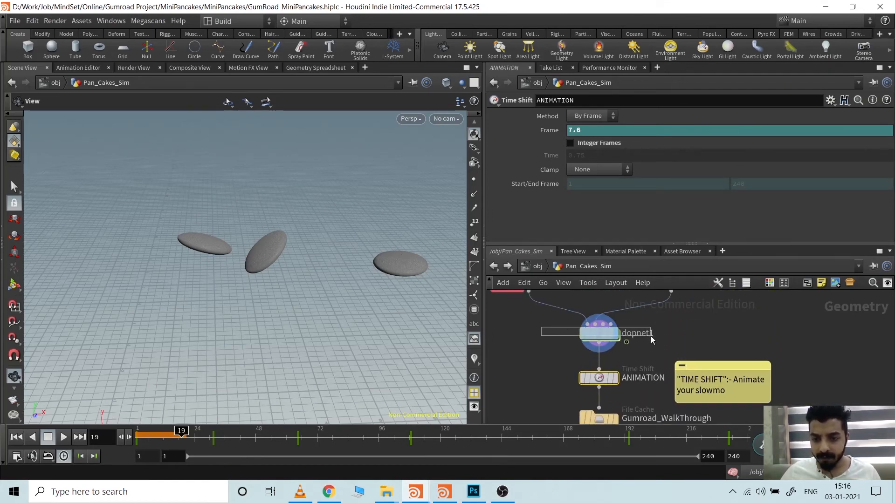
click(589, 342)
mouse_move(590, 344)
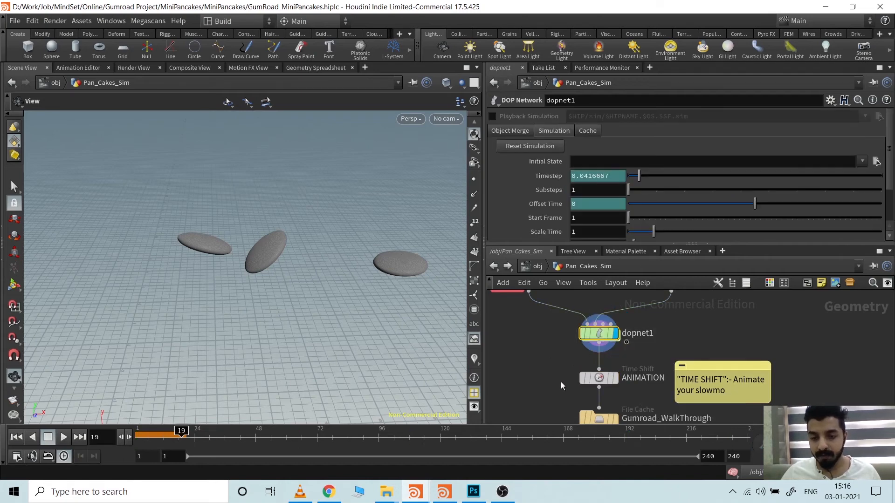
middle_drag(561, 381, 544, 338)
drag(544, 315, 624, 335)
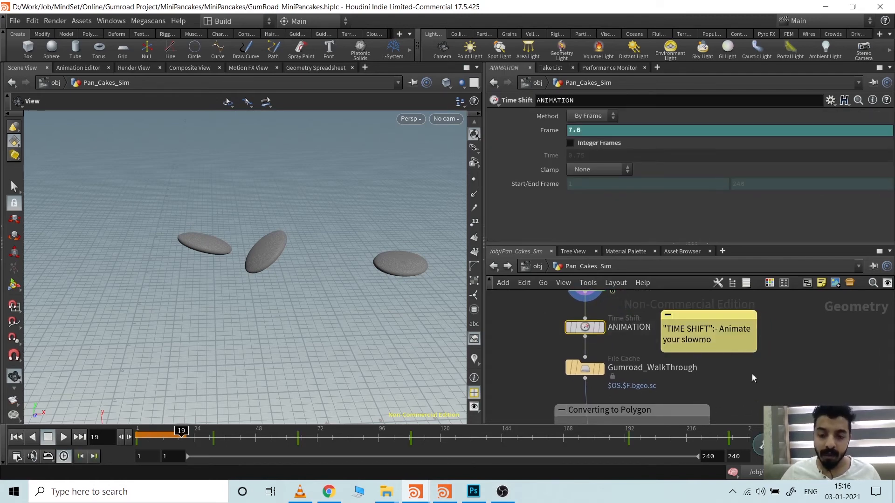
Step: Review the Gumroad_WalkThrough file cache settings and the Organizing and convertets1 nodes in the Converting to Polygon box
middle_drag(752, 374, 778, 349)
click(667, 351)
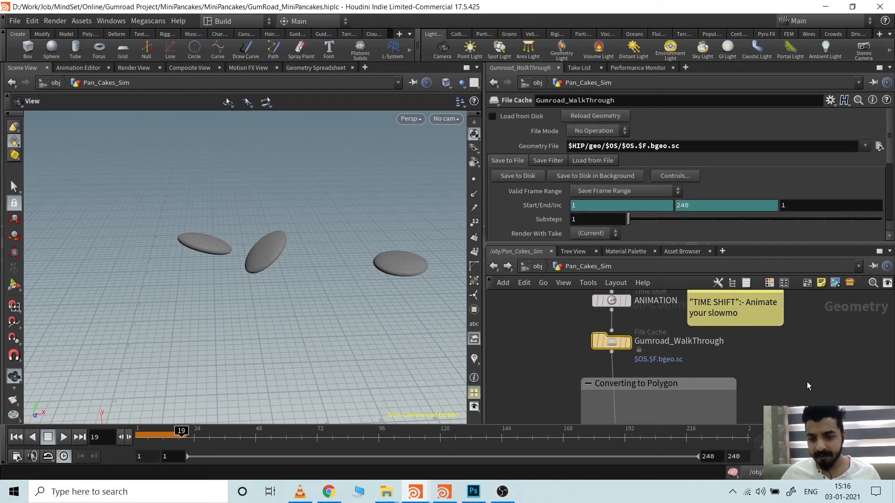
middle_drag(807, 381, 809, 349)
scroll(810, 351, down, 2)
middle_drag(798, 402, 792, 365)
scroll(785, 365, up, 2)
middle_drag(579, 359, 577, 334)
mouse_move(648, 350)
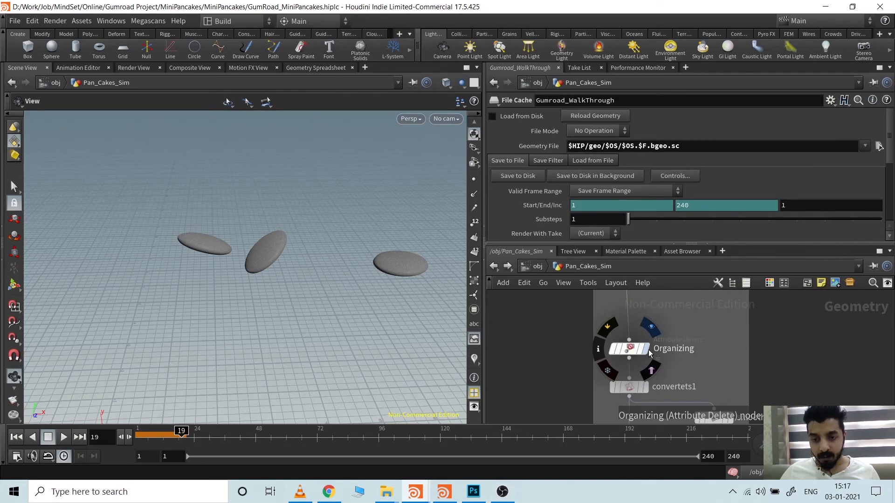
Step: Return to frame 1, display the Gumroad_WalkThrough file cache and inspect its point attributes in the node information
middle_drag(779, 330, 763, 366)
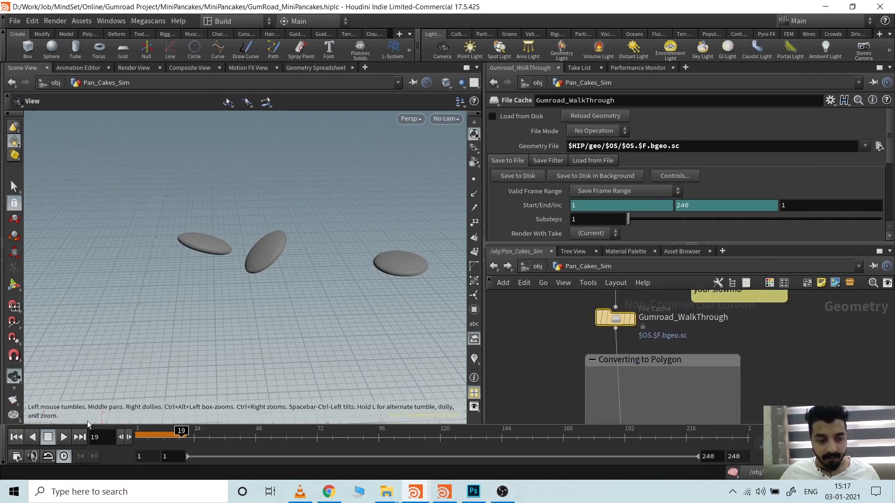
click(16, 437)
click(633, 320)
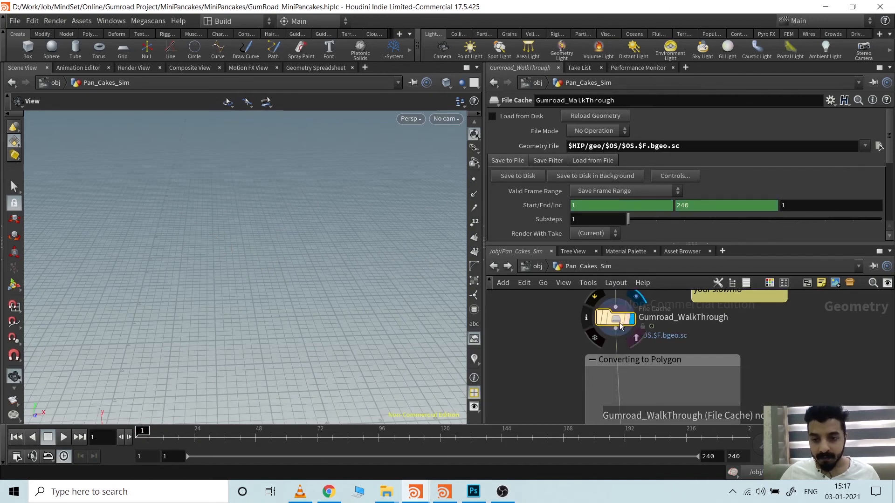
click(587, 318)
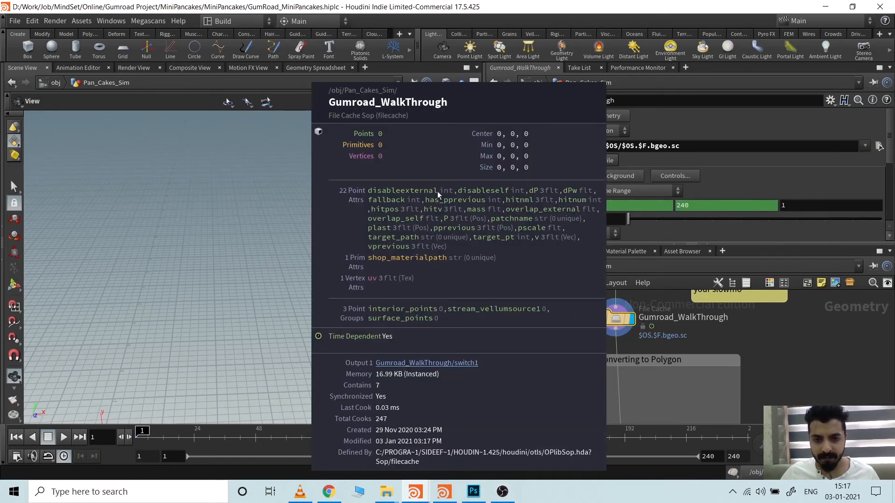
middle_drag(788, 403, 797, 310)
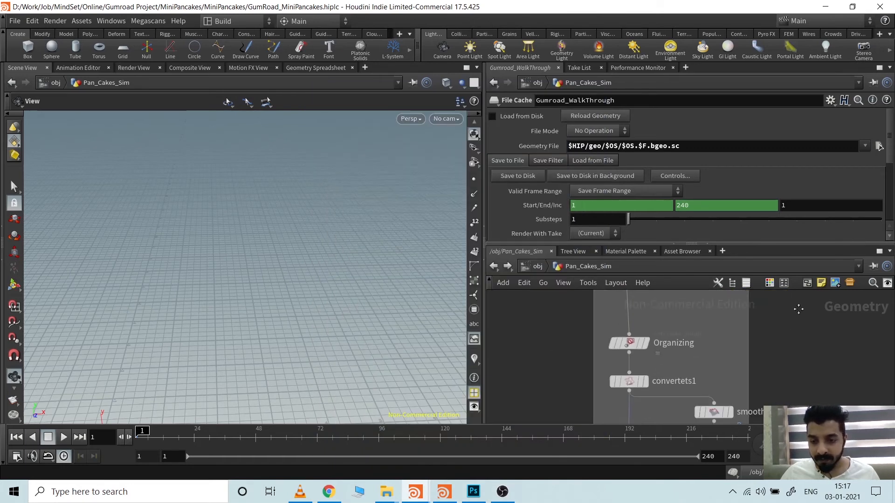
Step: Display the Organizing node in the Converting to Polygon box and inspect its node information at frame 1
middle_click(629, 347)
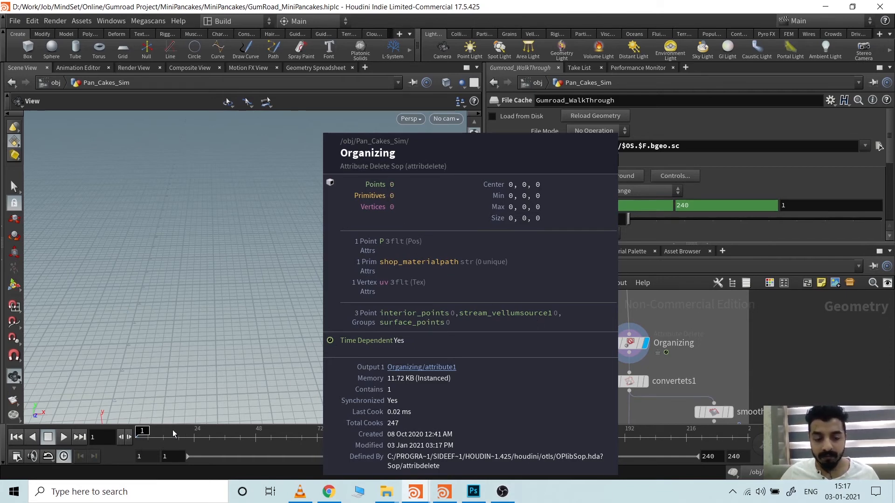
middle_drag(391, 184, 609, 334)
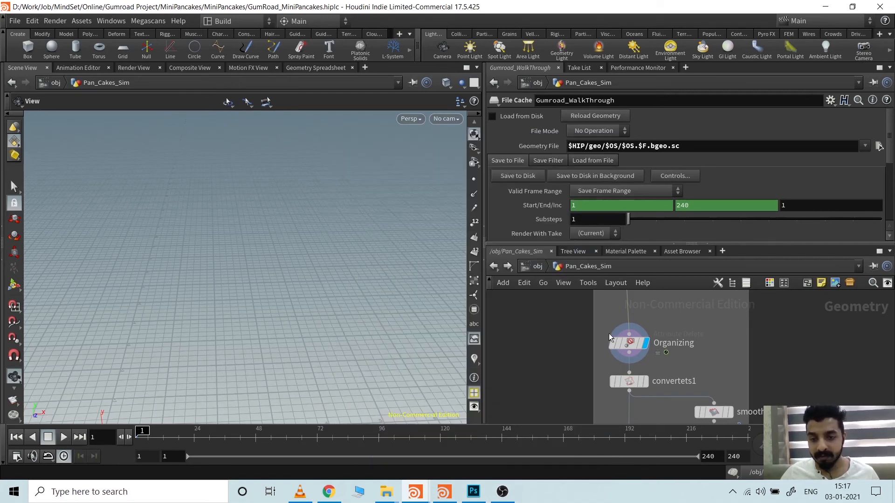
middle_drag(788, 383, 760, 367)
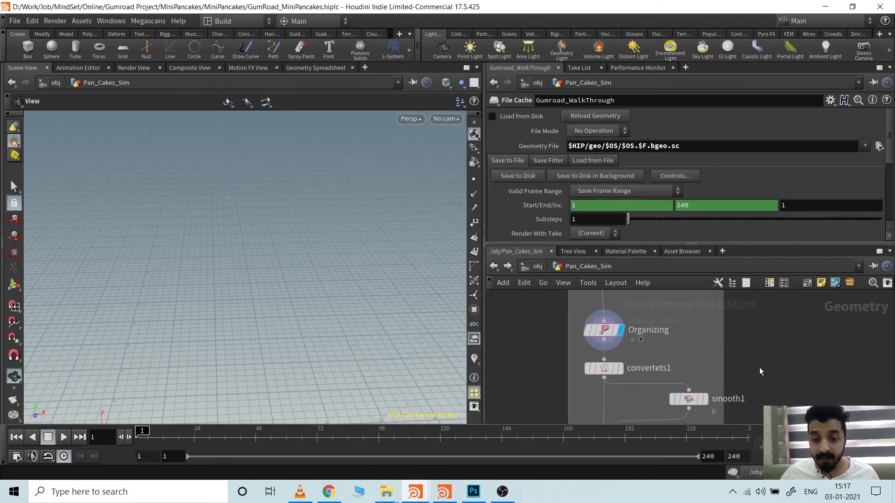
scroll(641, 379, up, 2)
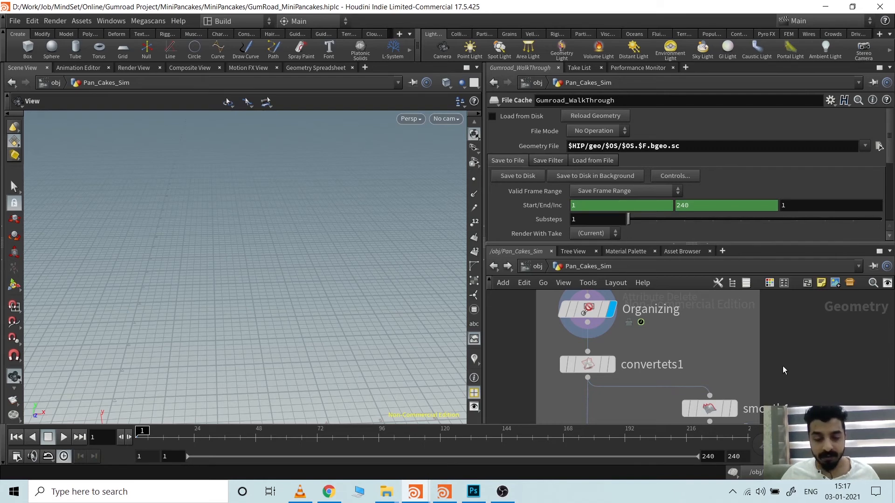
Step: Play the simulation to frame 25 and inspect the Organizing node's geometry counts in its node information
middle_click(593, 312)
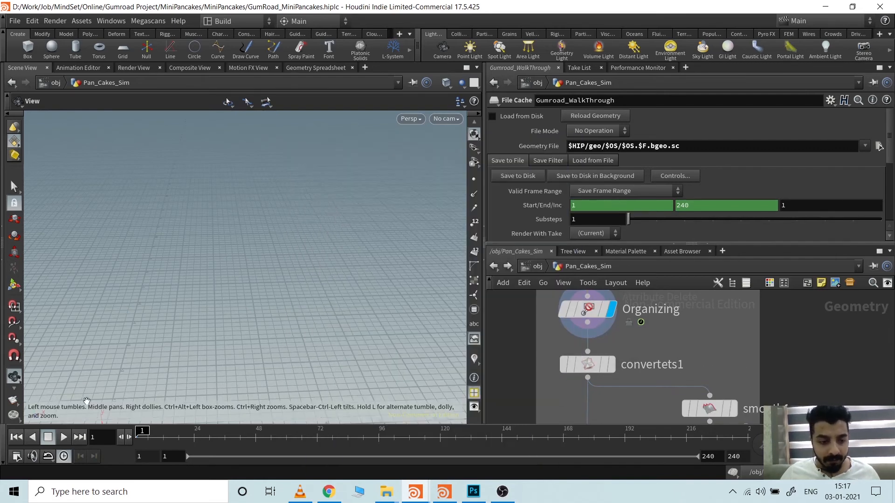
click(65, 437)
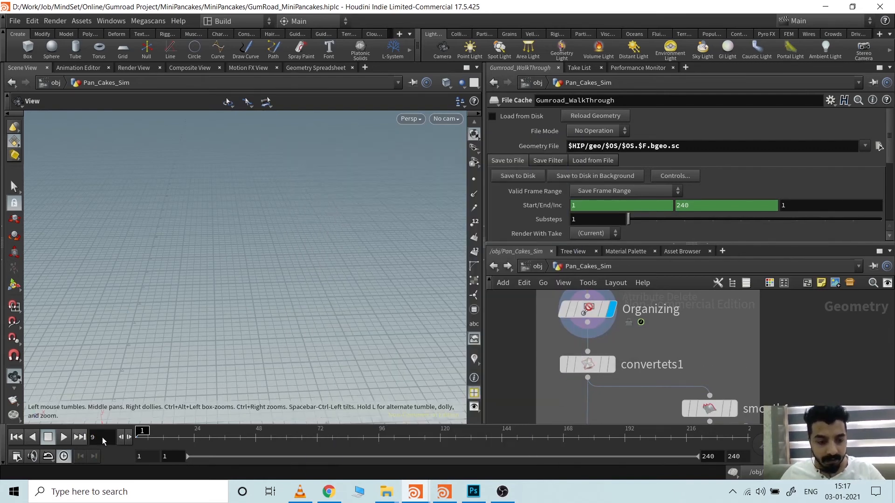
middle_click(587, 309)
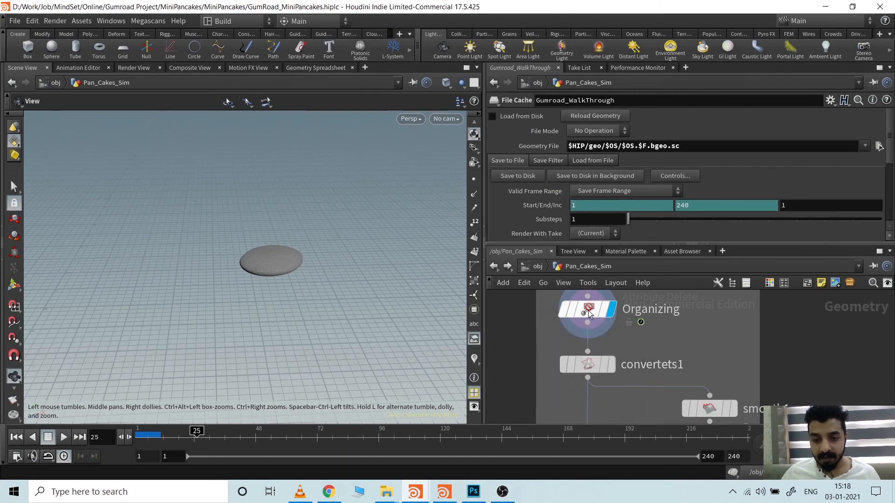
middle_click(589, 305)
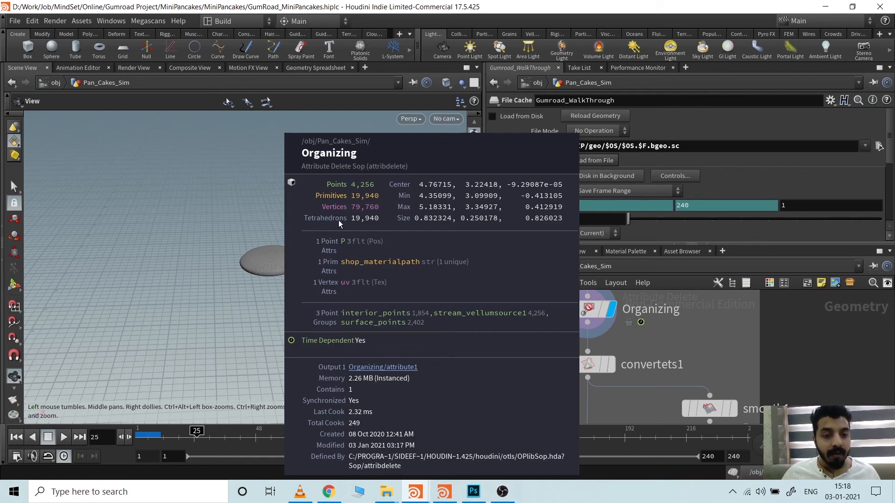
middle_drag(339, 221, 339, 221)
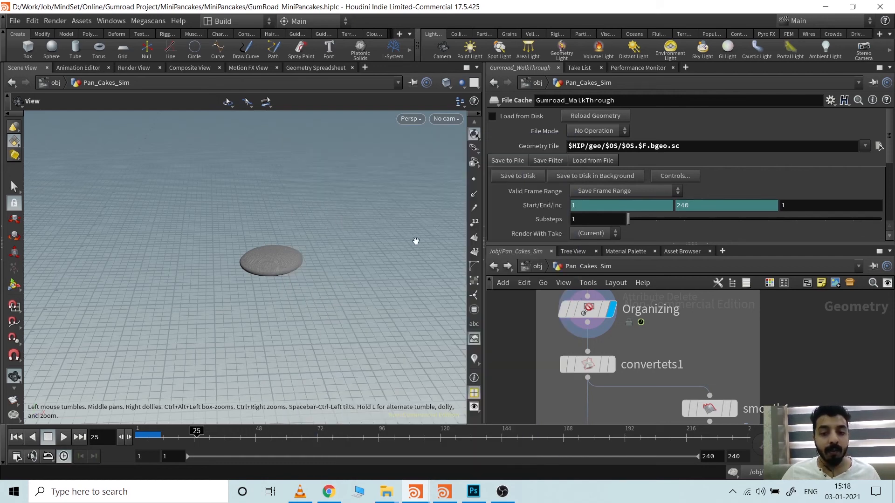
Step: Display the convertets1 node, inspect its polygon information and examine the converted pancake mesh up close
click(613, 368)
click(593, 368)
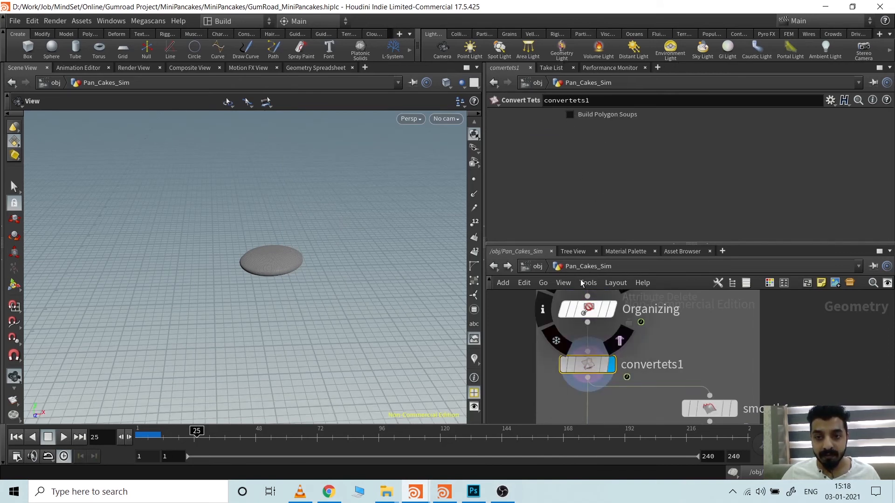
middle_drag(588, 364, 580, 363)
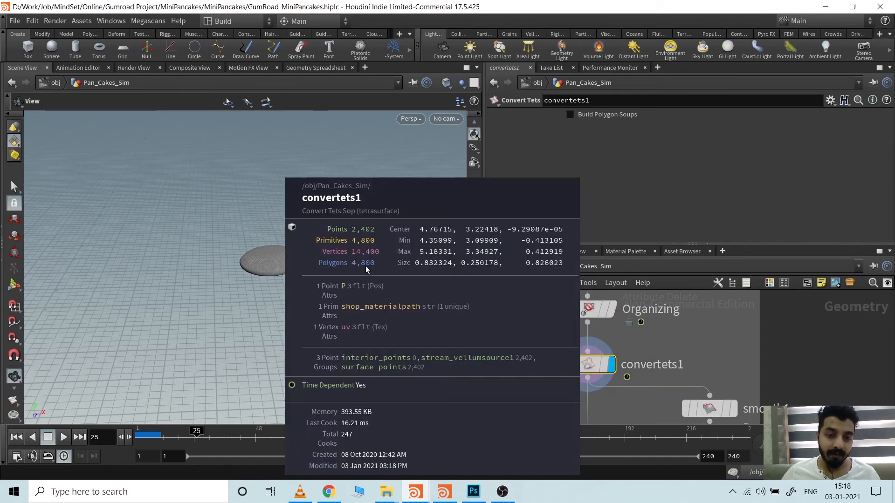
scroll(779, 375, down, 2)
middle_drag(784, 378, 751, 326)
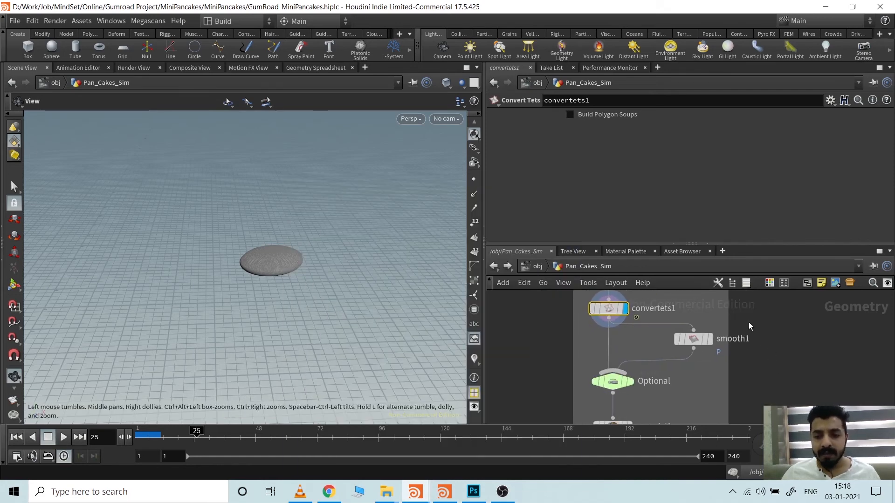
right_drag(256, 269, 292, 269)
scroll(292, 268, down, 3)
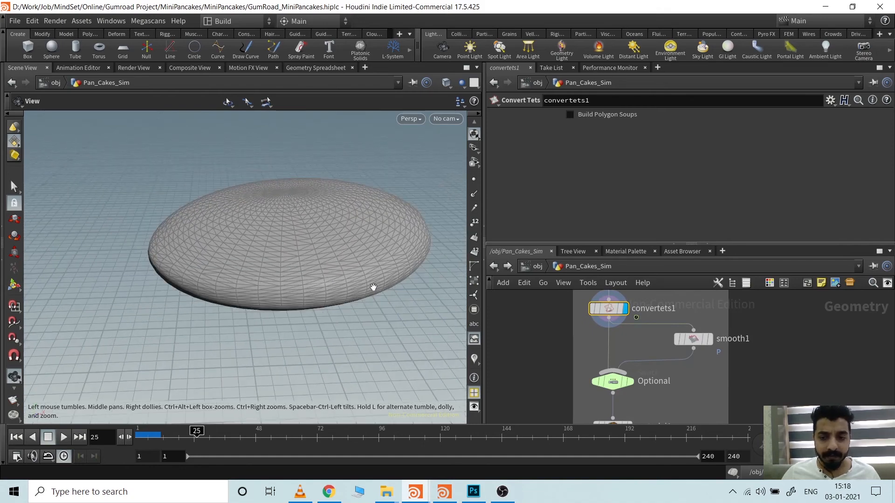
Step: Open the smooth1 node's settings and examine the pancake mesh before smoothing
mouse_move(617, 385)
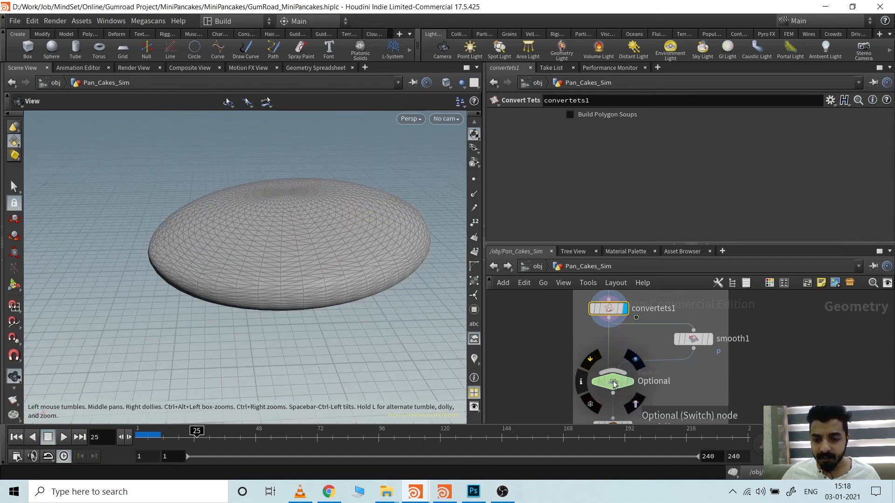
click(699, 344)
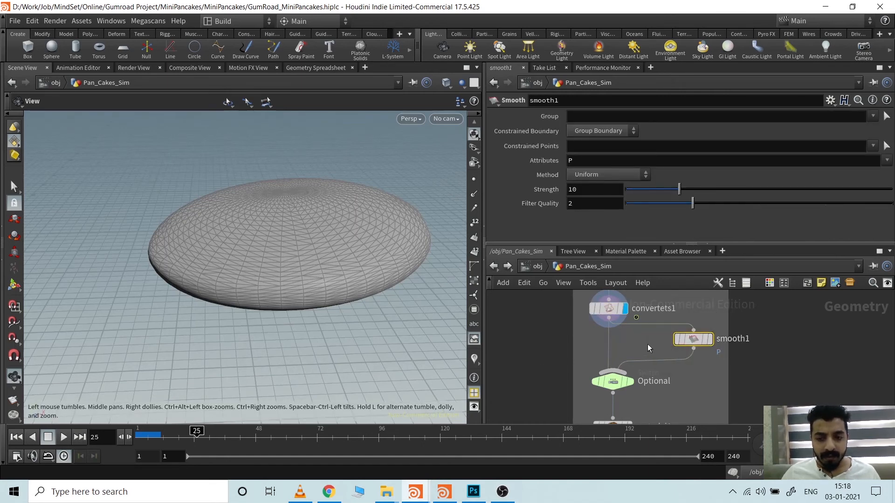
scroll(324, 303, down, 3)
middle_drag(328, 215, 232, 244)
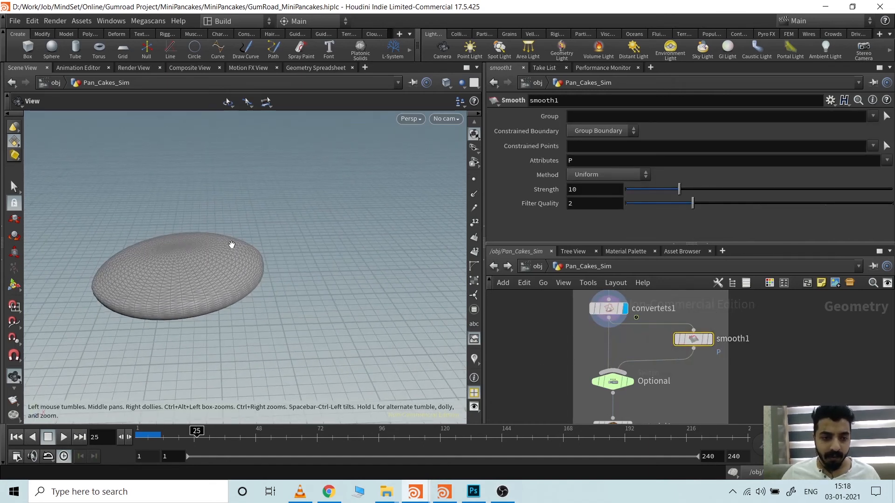
scroll(232, 245, down, 1)
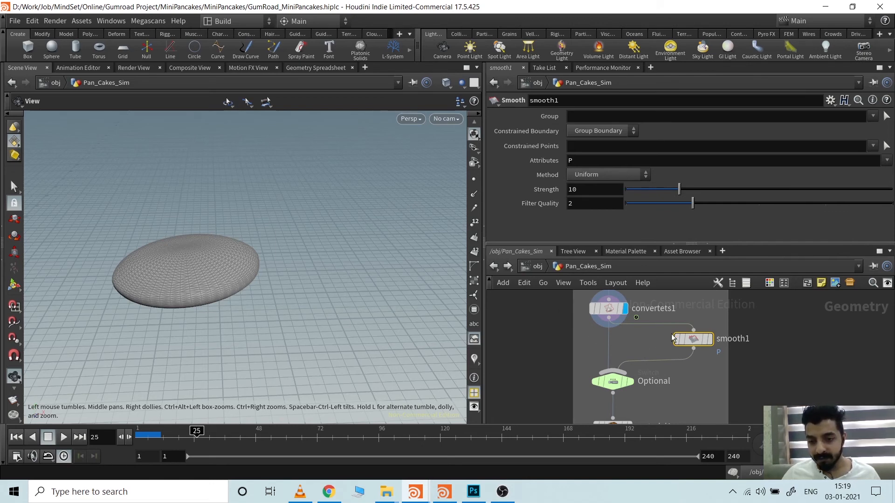
mouse_move(616, 312)
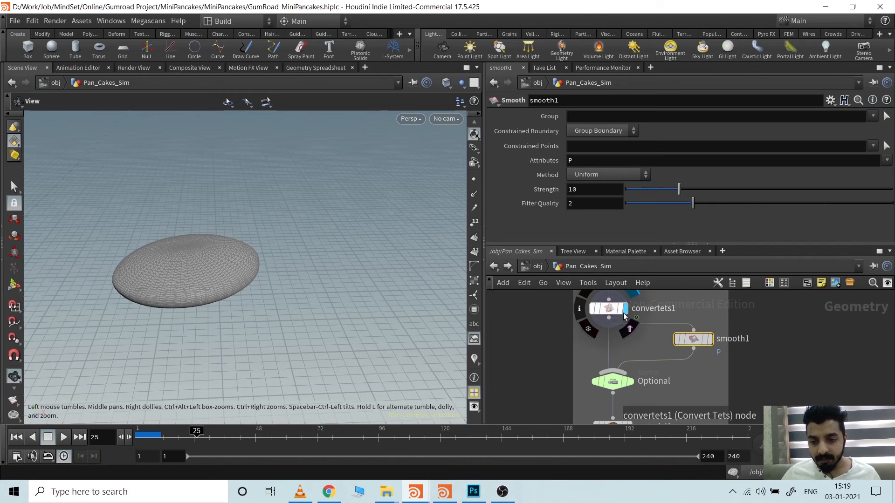
Step: Review the input operators of the Optional switch and display the smooth1 node with its settings
click(614, 381)
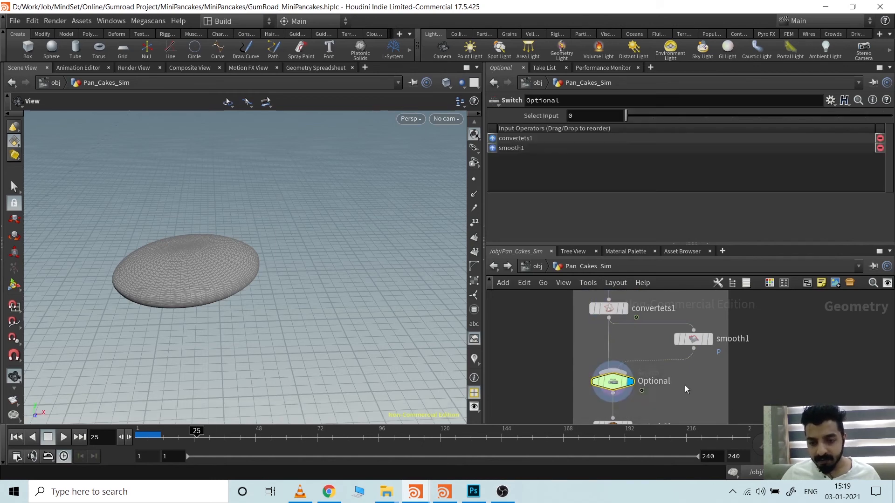
mouse_move(735, 380)
middle_down()
mouse_move(727, 356)
mouse_move(718, 376)
middle_up()
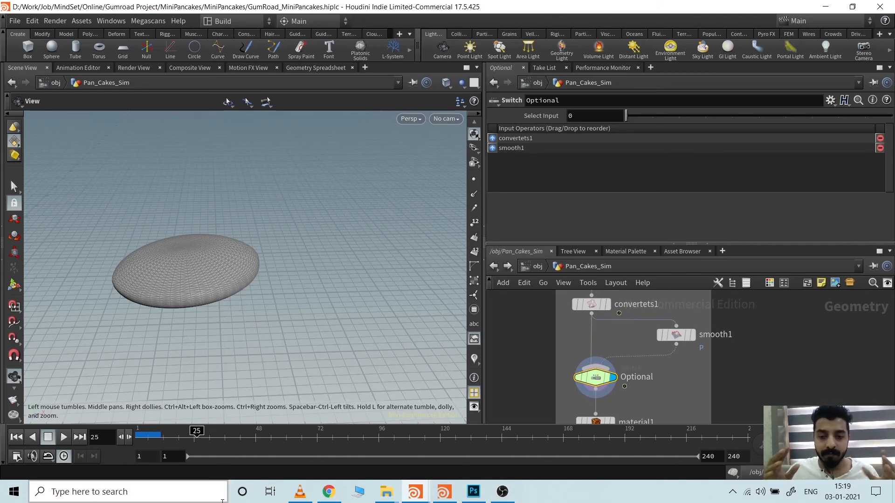
mouse_move(696, 338)
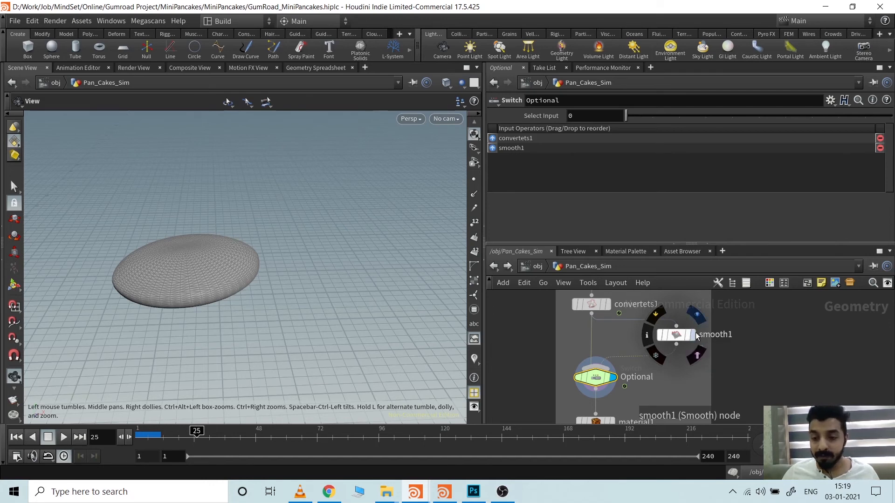
click(697, 338)
click(677, 340)
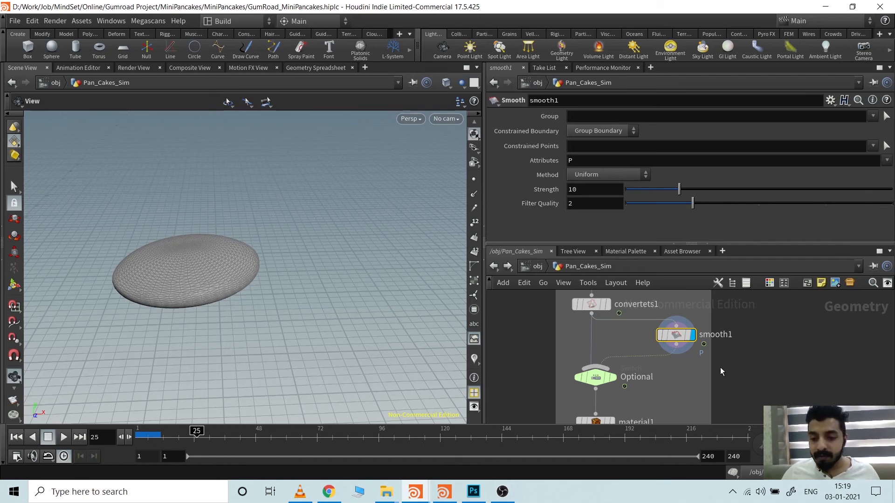
Step: Display the material1 node, check its material assignment and open the Pancake shader to review its texture settings
middle_drag(752, 421, 755, 362)
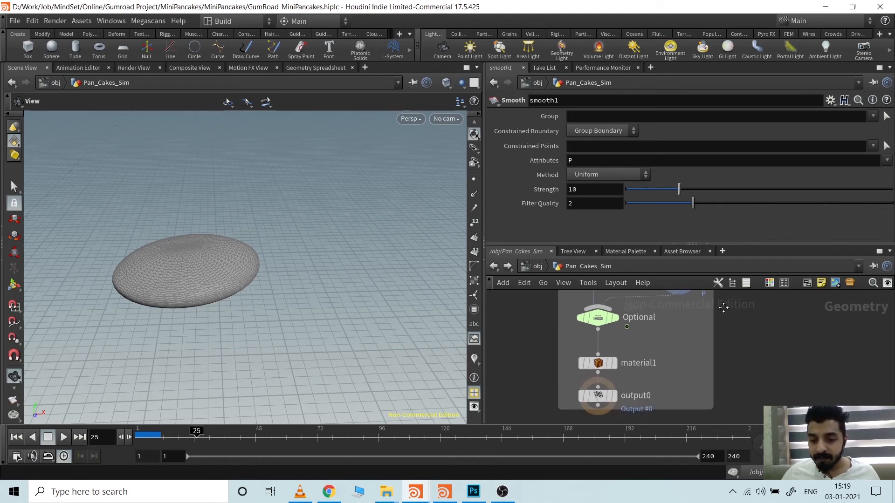
click(613, 363)
click(598, 362)
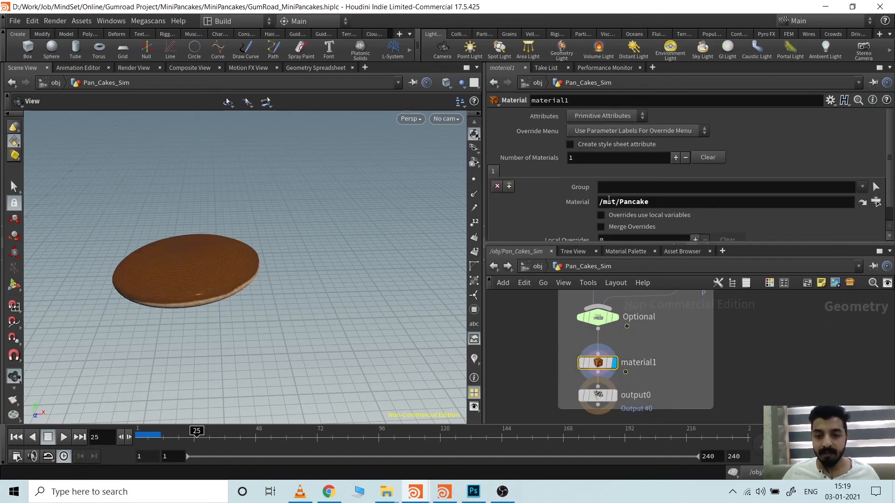
click(620, 253)
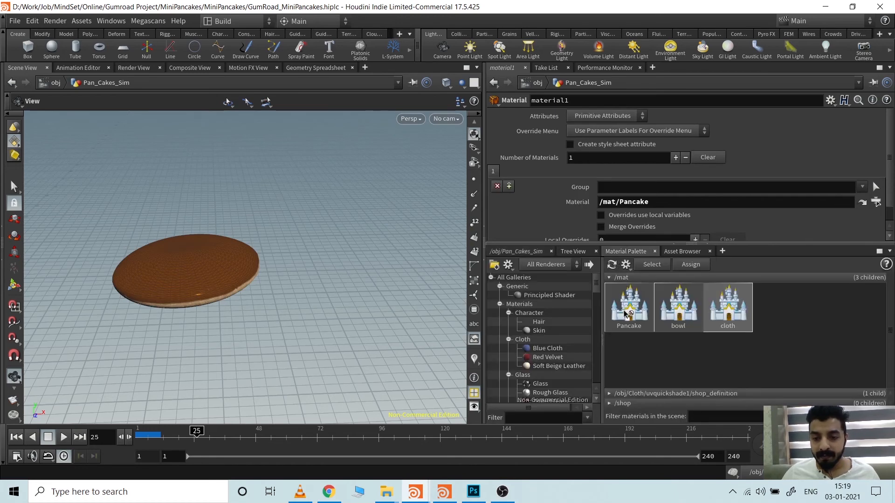
double_click(629, 311)
scroll(679, 334, up, 3)
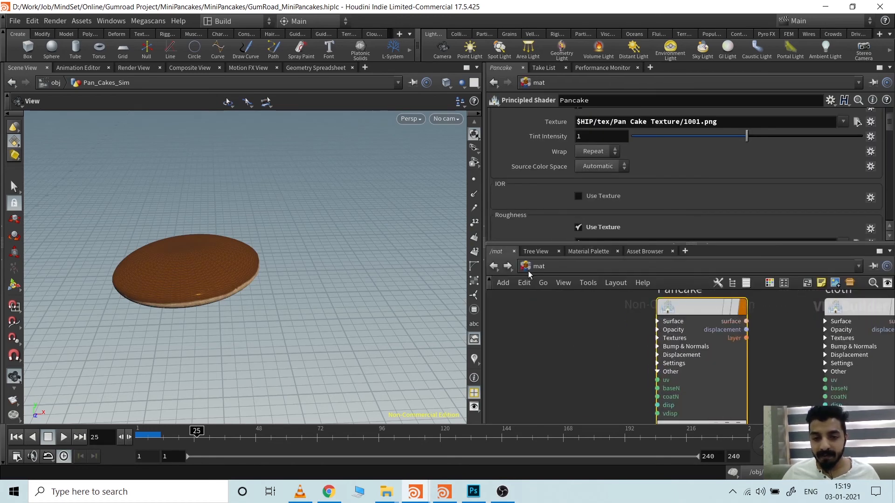
Step: Return to the object level and review the PREP, MAIN SIM and Camera network boxes around Pan_Cakes_Sim
click(528, 270)
click(555, 321)
click(643, 342)
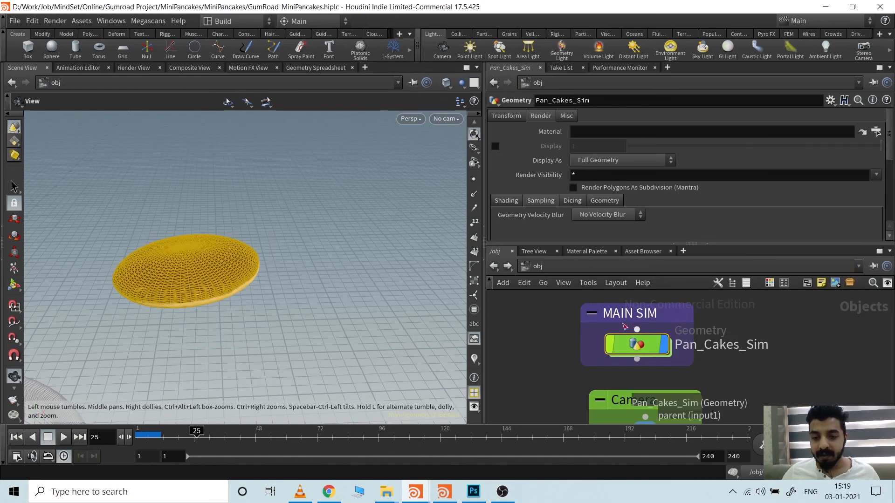
middle_drag(750, 326, 731, 367)
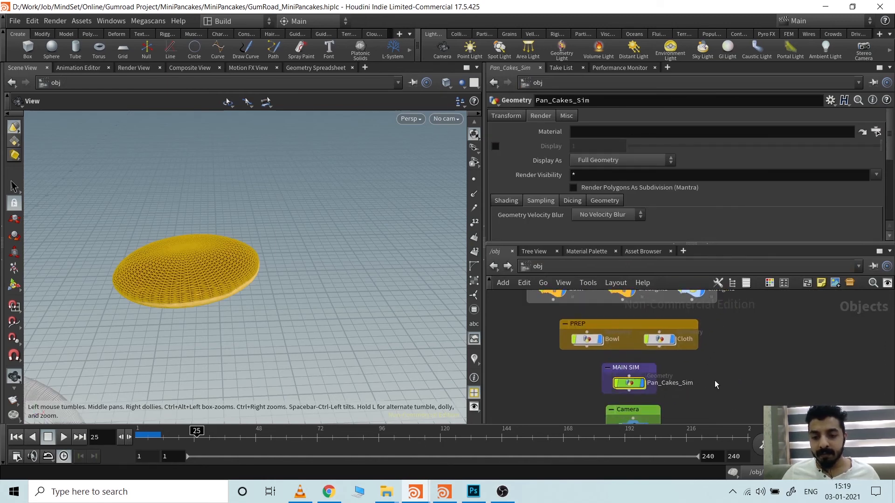
middle_drag(725, 354, 719, 323)
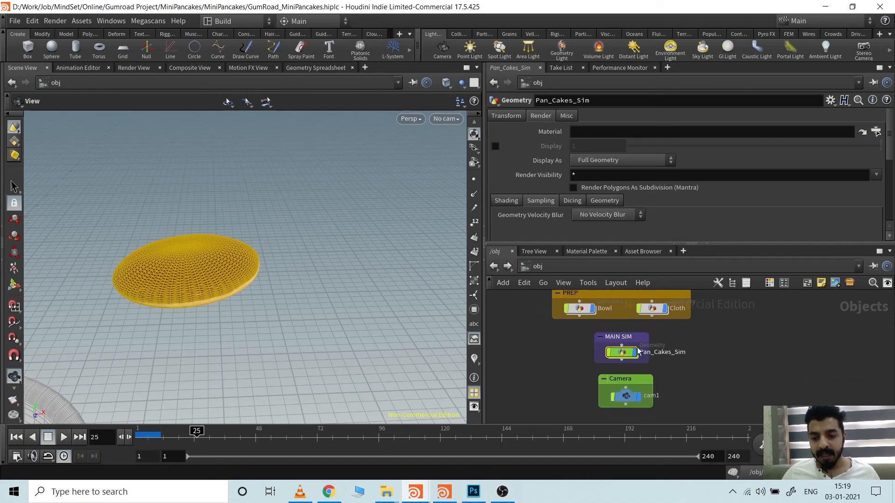
Step: Switch to File Explorer and open the render folder of the MiniPancakes project
click(472, 491)
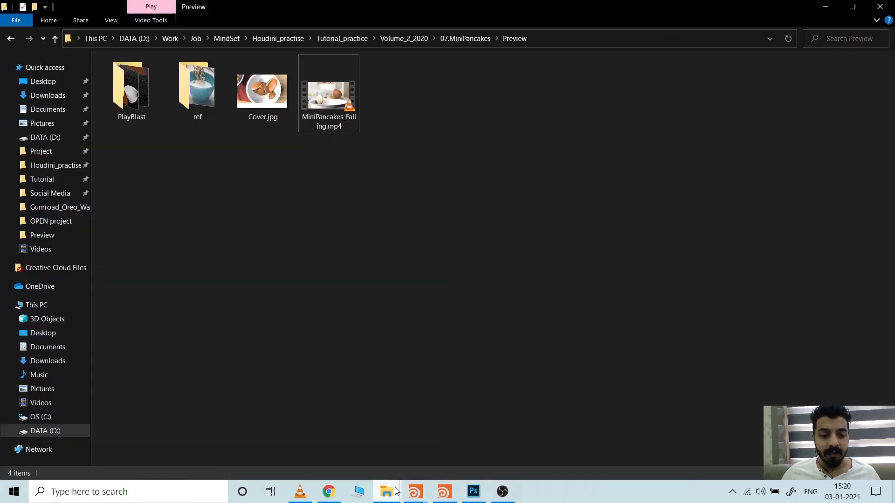
click(389, 493)
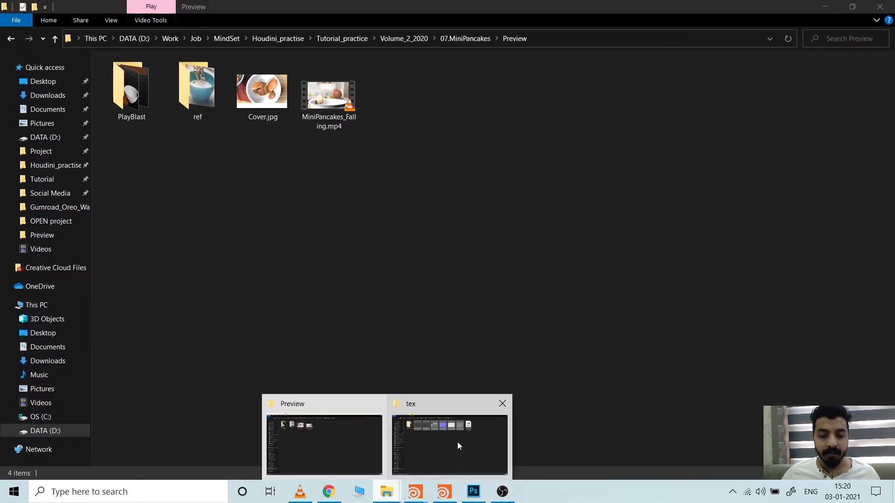
click(457, 442)
click(423, 38)
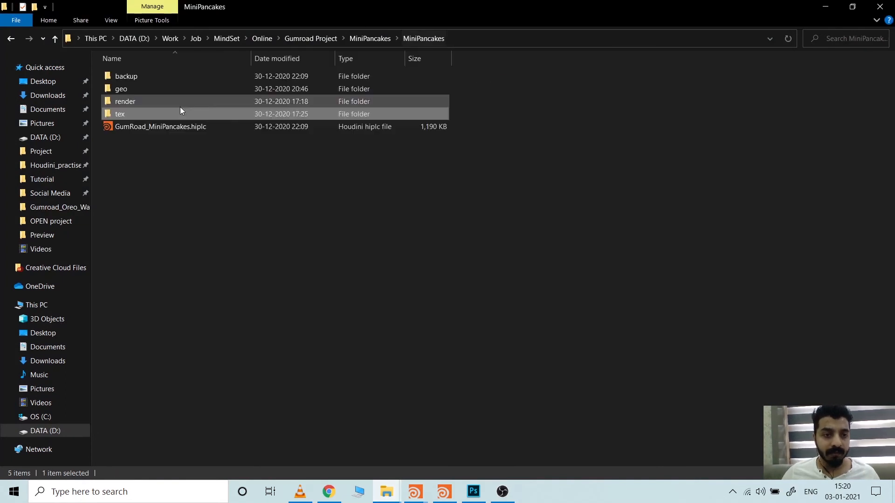
double_click(125, 102)
Step: Place the Gumroad_render EXR image into Test1.psd in Photoshop, reading its alpha channel data as transparency
drag(132, 93, 252, 250)
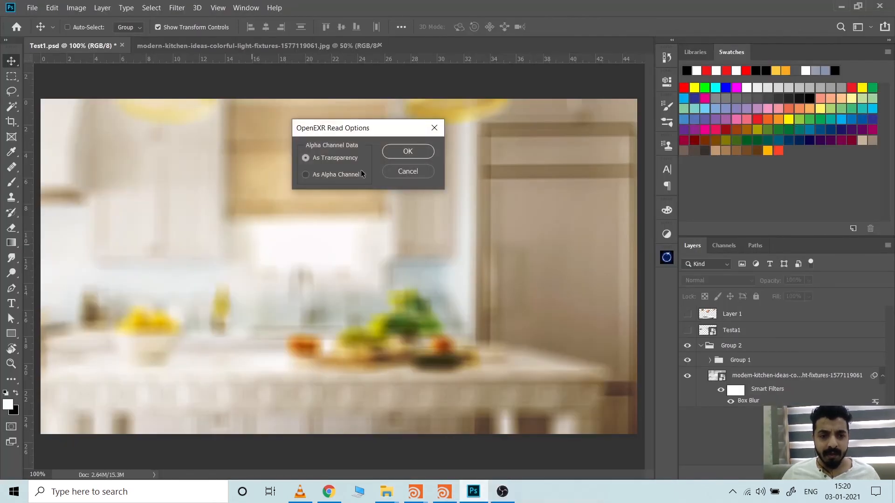
click(397, 150)
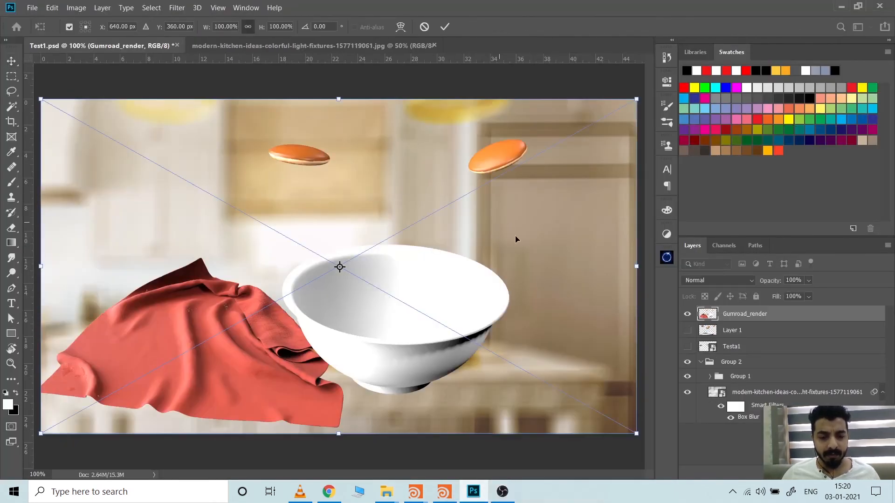
click(704, 457)
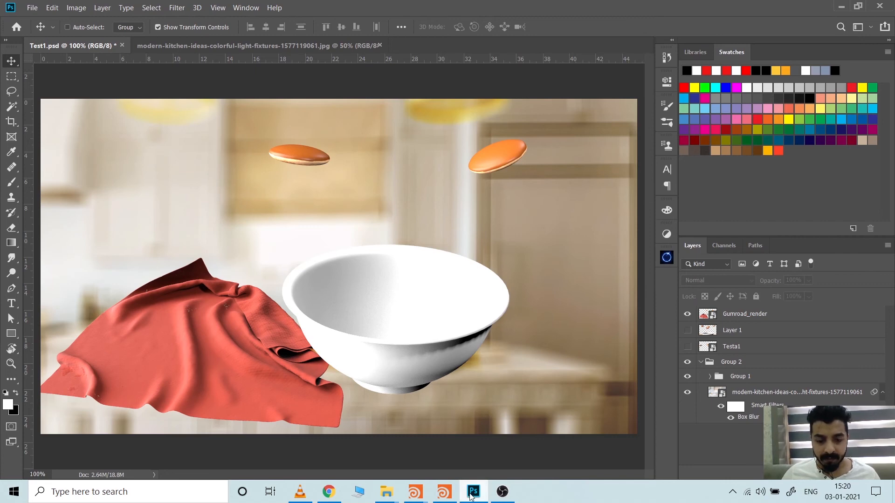
Step: Switch to VLC media player, scrub through MiniPancakes_Falling.mp4 around the four-second mark and maximize the player window
mouse_move(471, 496)
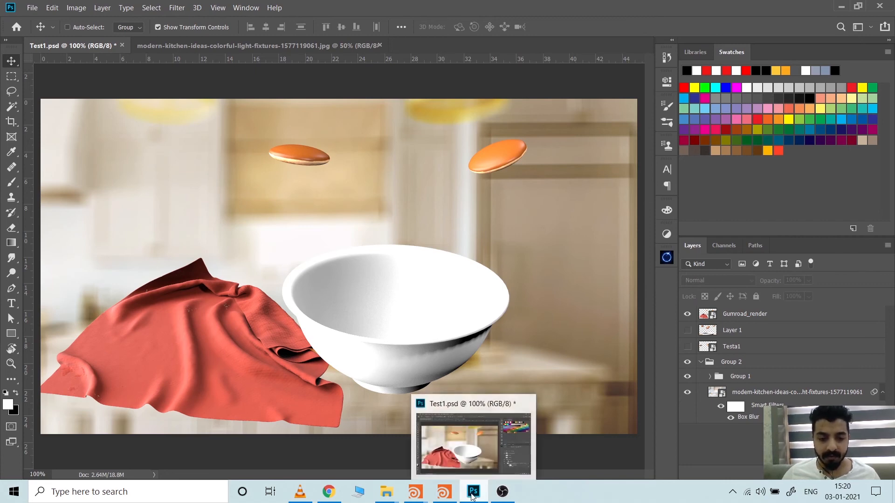
click(299, 491)
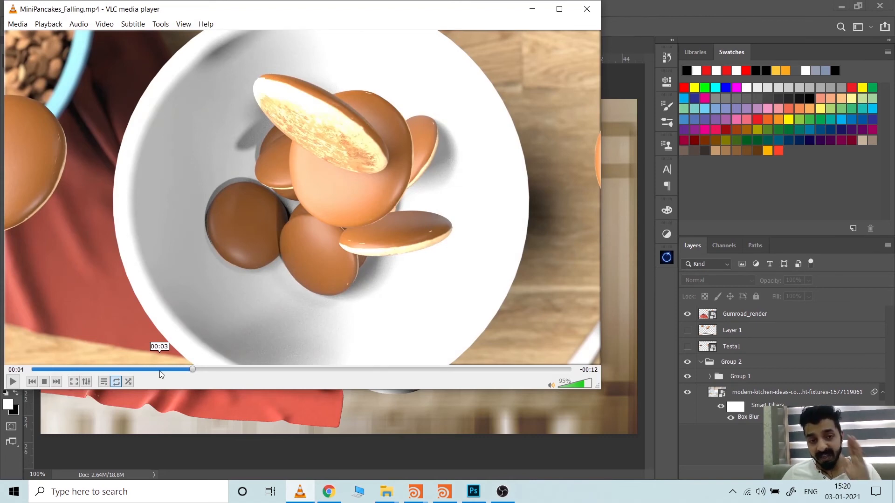
mouse_move(160, 374)
mouse_down()
mouse_move(36, 368)
mouse_move(176, 372)
mouse_move(56, 374)
mouse_move(202, 383)
mouse_move(156, 375)
mouse_move(180, 379)
mouse_move(169, 380)
mouse_up()
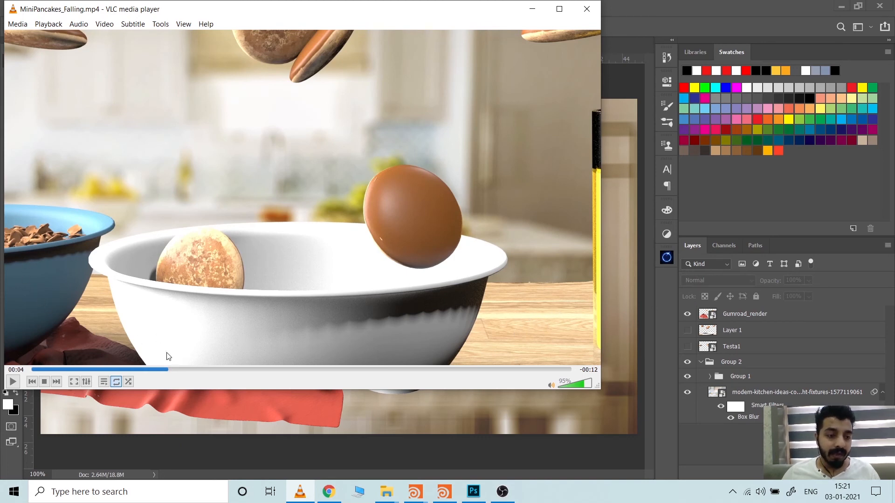
drag(168, 373, 187, 373)
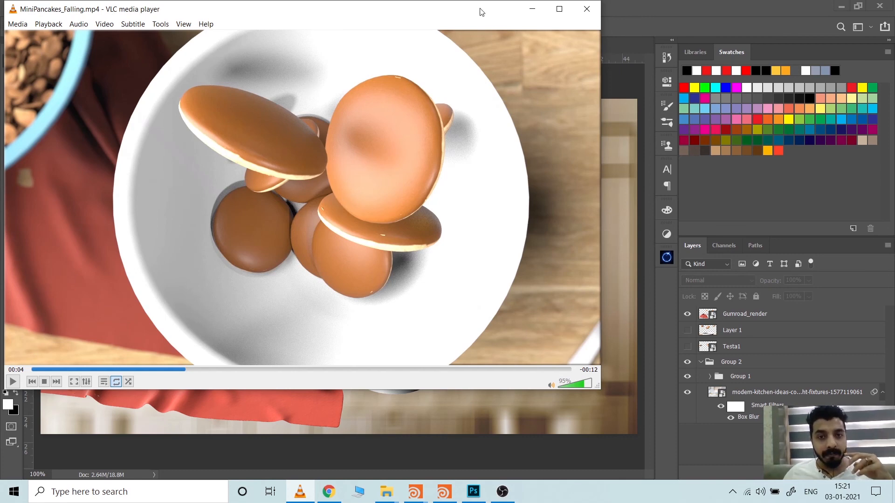
click(559, 8)
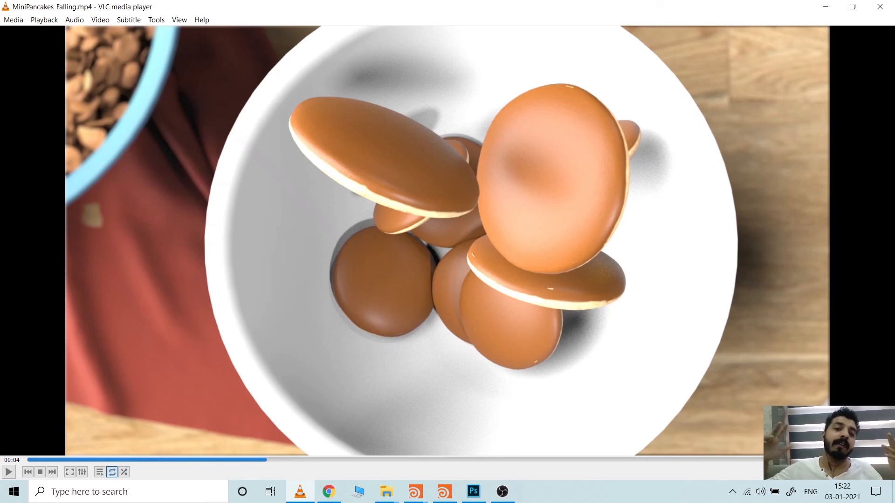
Step: Switch to Chrome, open the Mini Pancake Falling Vellum FX product page on Gumroad and review its preview image, price and description
click(336, 498)
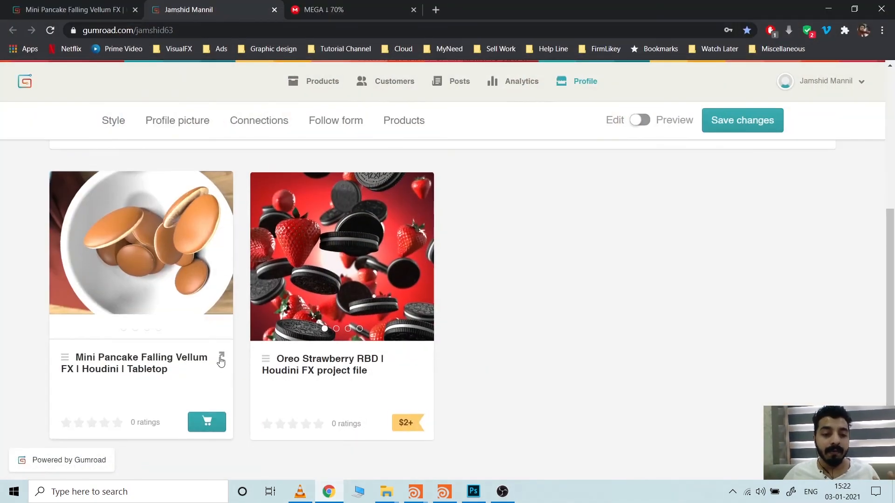
click(223, 360)
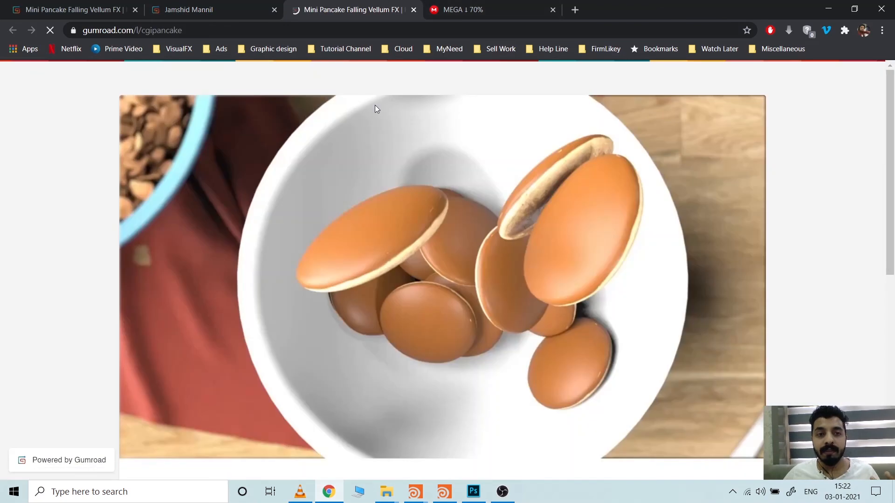
scroll(559, 213, down, 1)
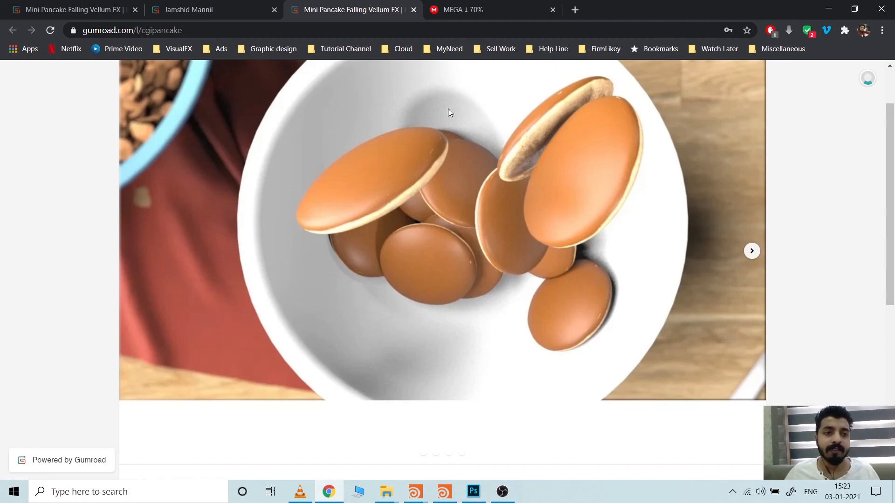
scroll(443, 240, down, 1)
scroll(443, 243, down, 5)
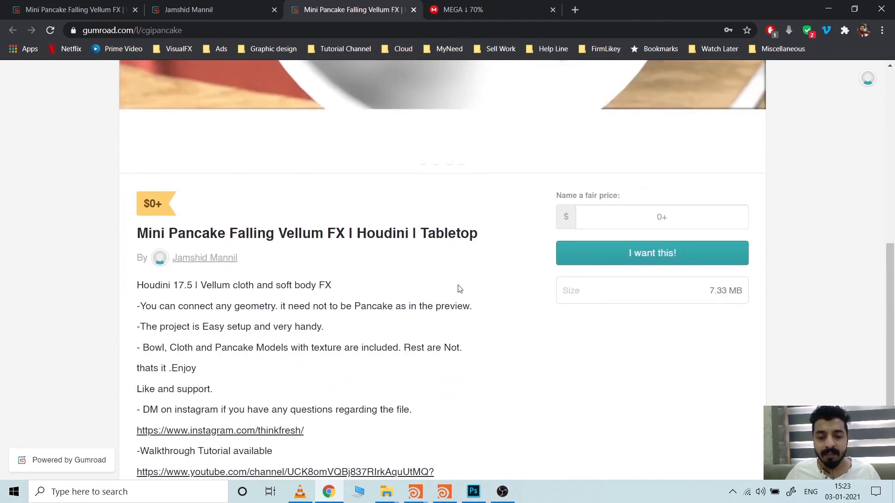
scroll(457, 287, up, 6)
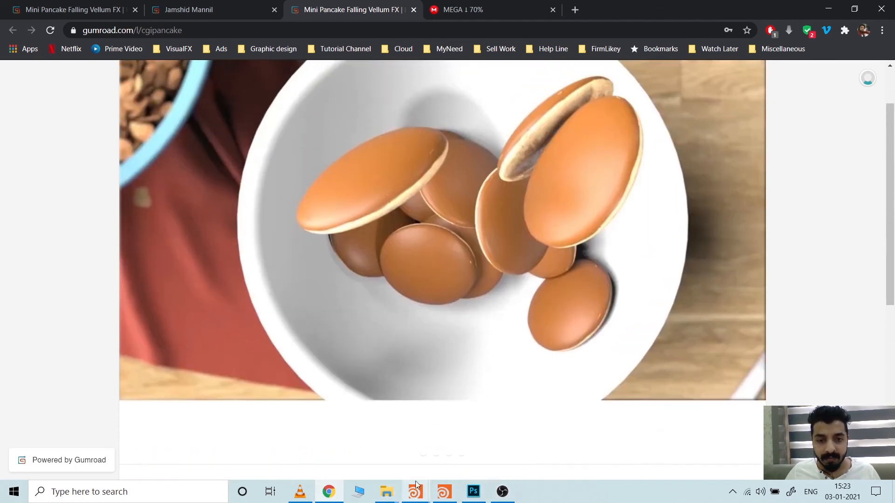
scroll(731, 429, down, 3)
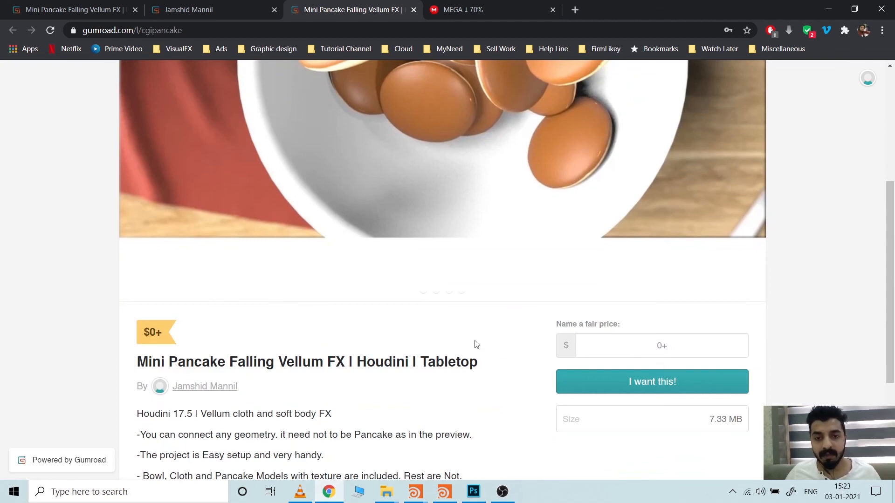
scroll(446, 330, up, 2)
scroll(446, 330, down, 5)
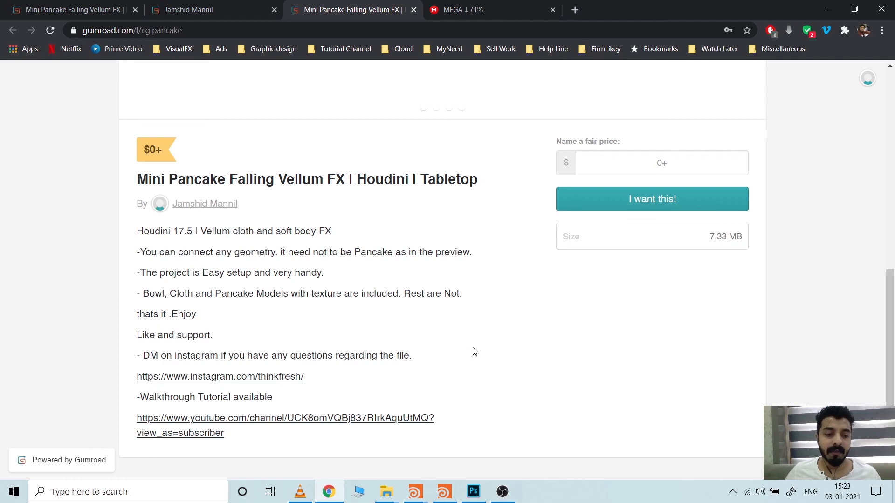
scroll(474, 349, up, 7)
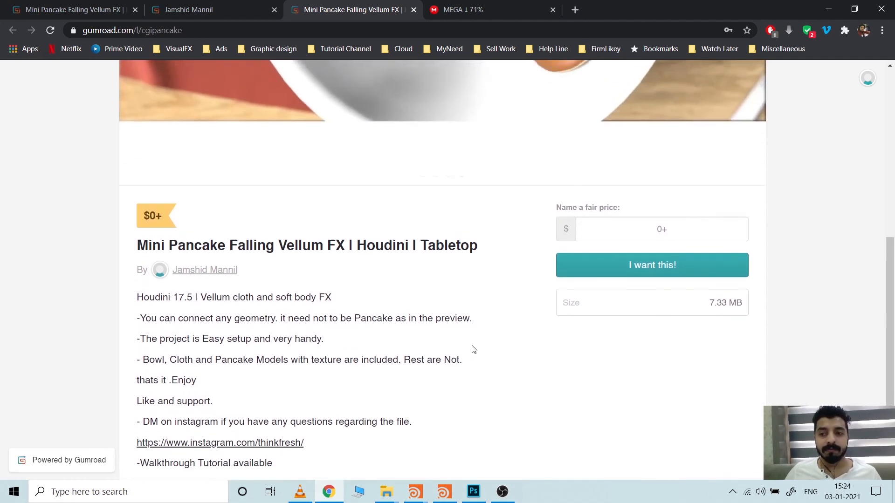
scroll(472, 347, up, 1)
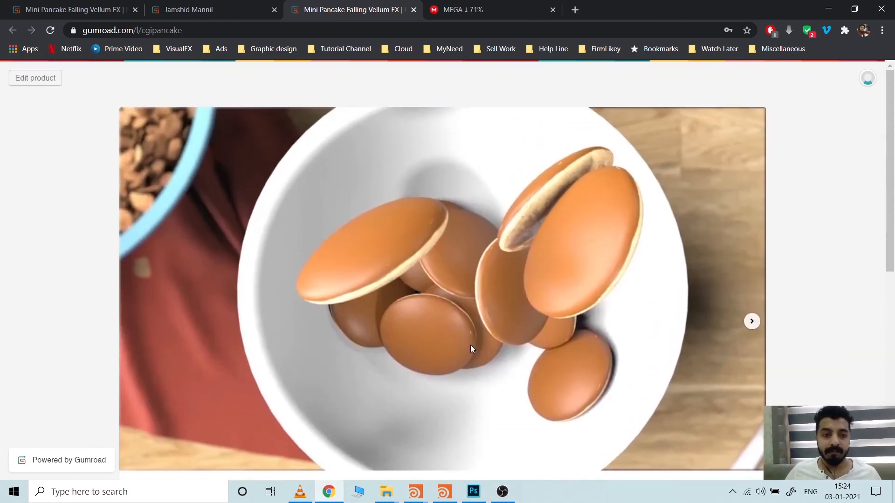
scroll(471, 348, down, 8)
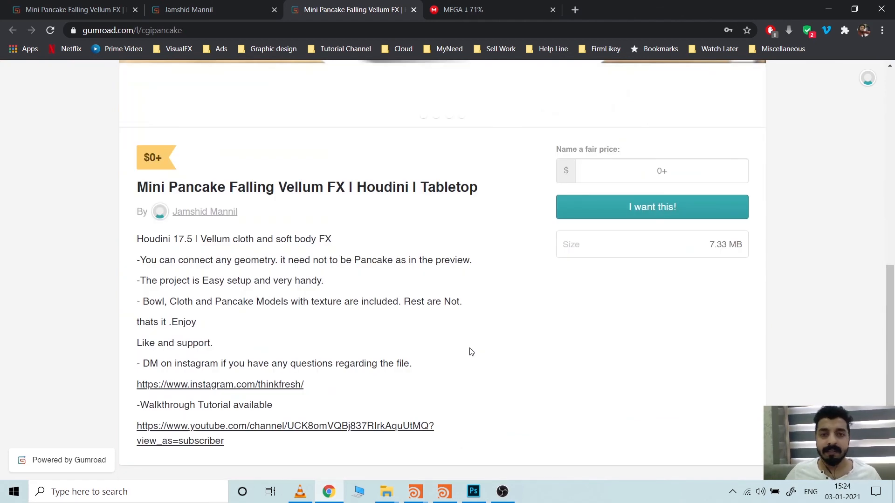